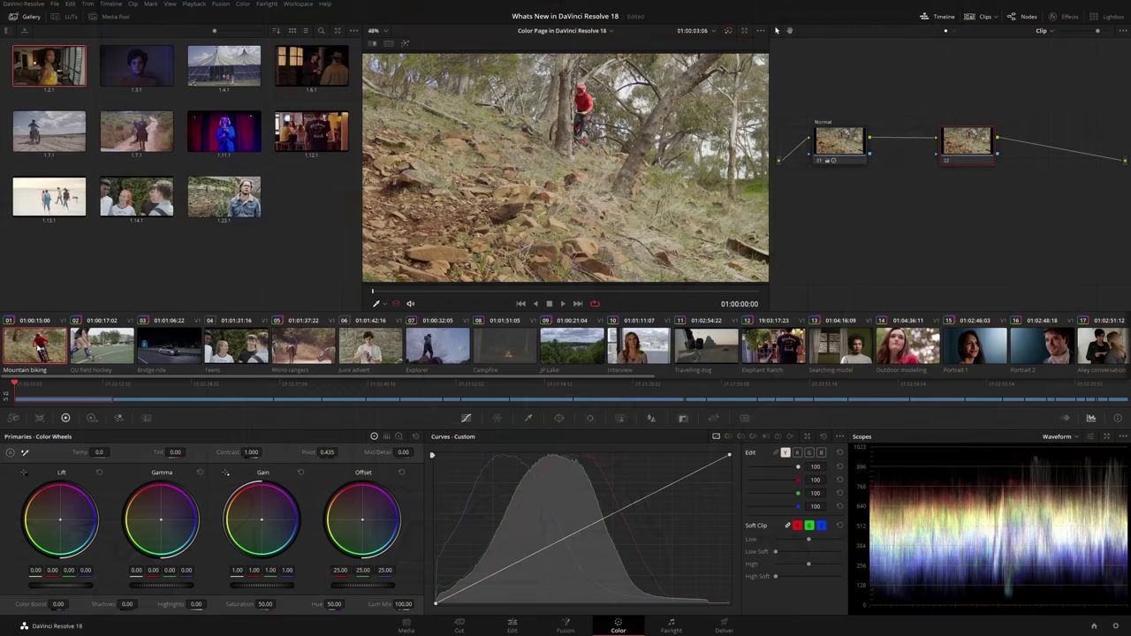
# Step: Draw a Magic Mask stroke down the mountain biker and bike, and track the mask forward and backward through the clip
pyautogui.press('space')
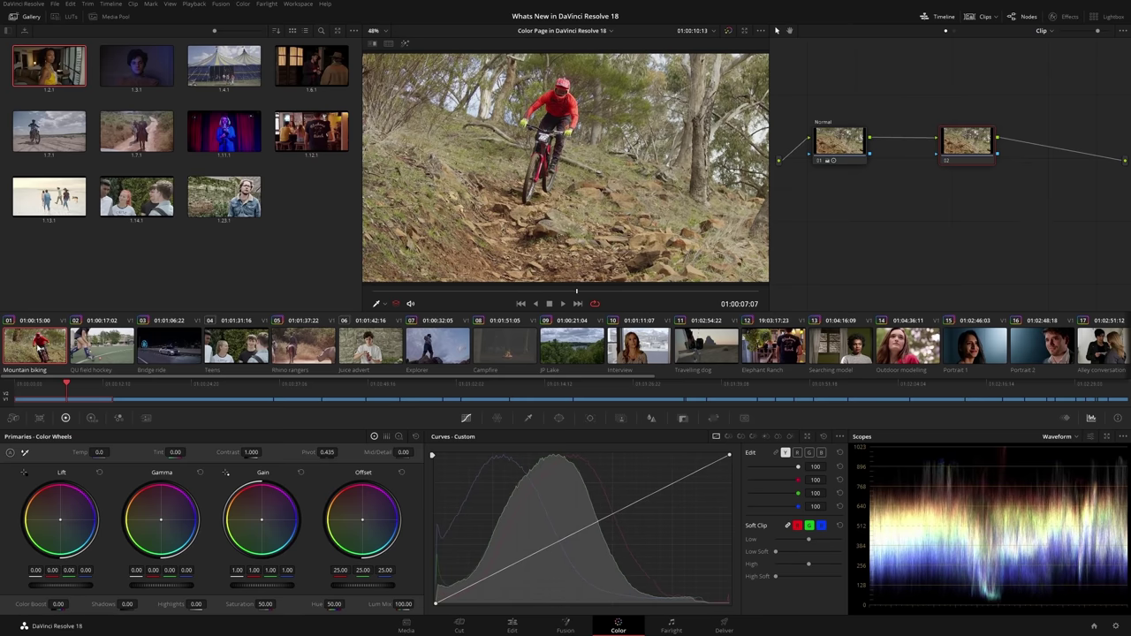
pyautogui.click(620, 419)
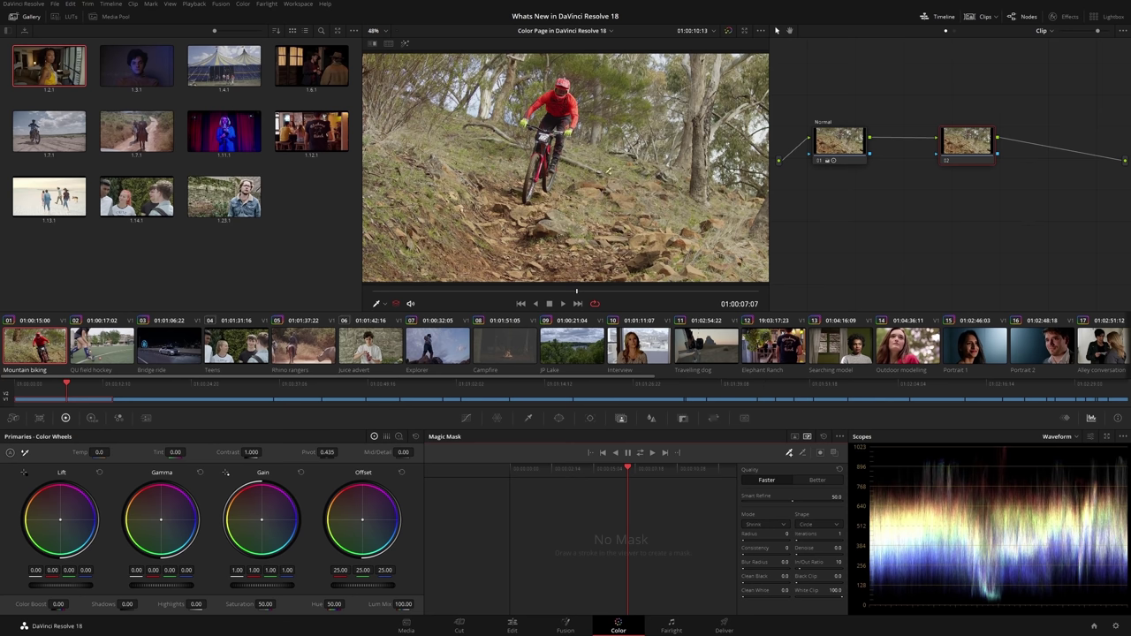
pyautogui.moveTo(562, 79); pyautogui.dragTo(548, 129)
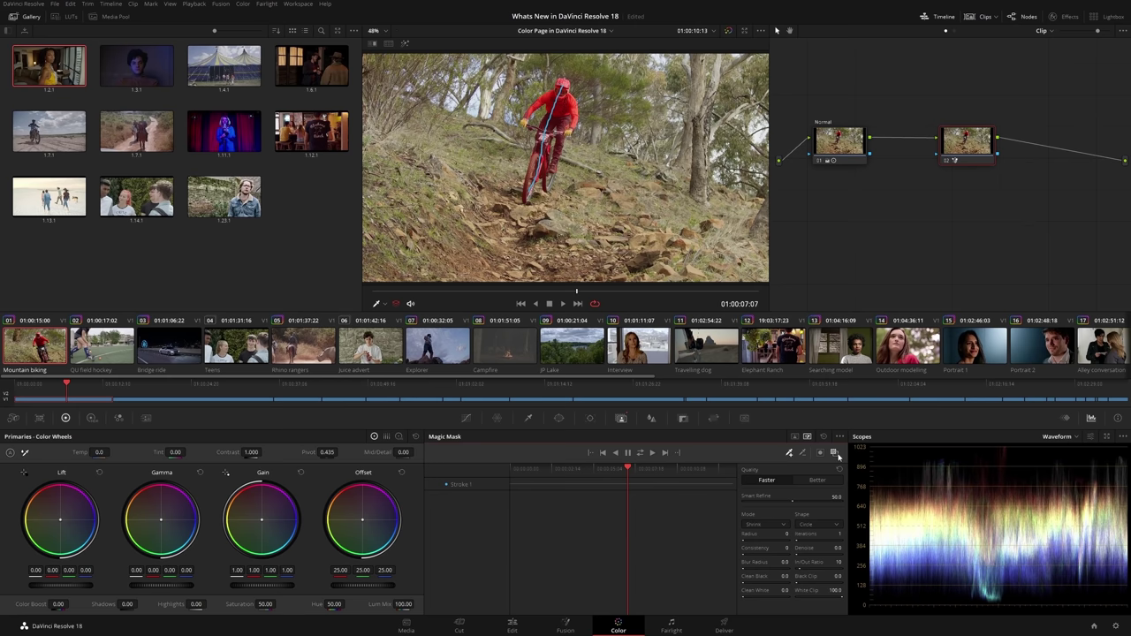
pyautogui.click(642, 453)
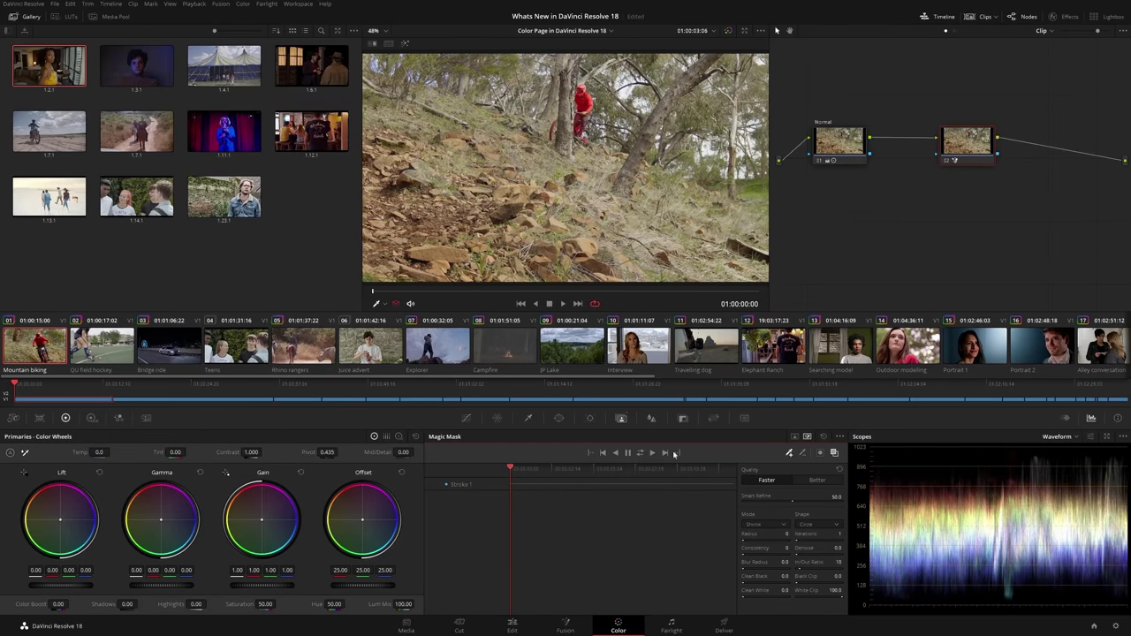
# Step: Invert the biker mask with its overlay hidden, lower the background's contrast to about 0.3, and play the clip
pyautogui.click(833, 452)
pyautogui.click(862, 515)
pyautogui.moveTo(275, 451); pyautogui.dragTo(252, 452)
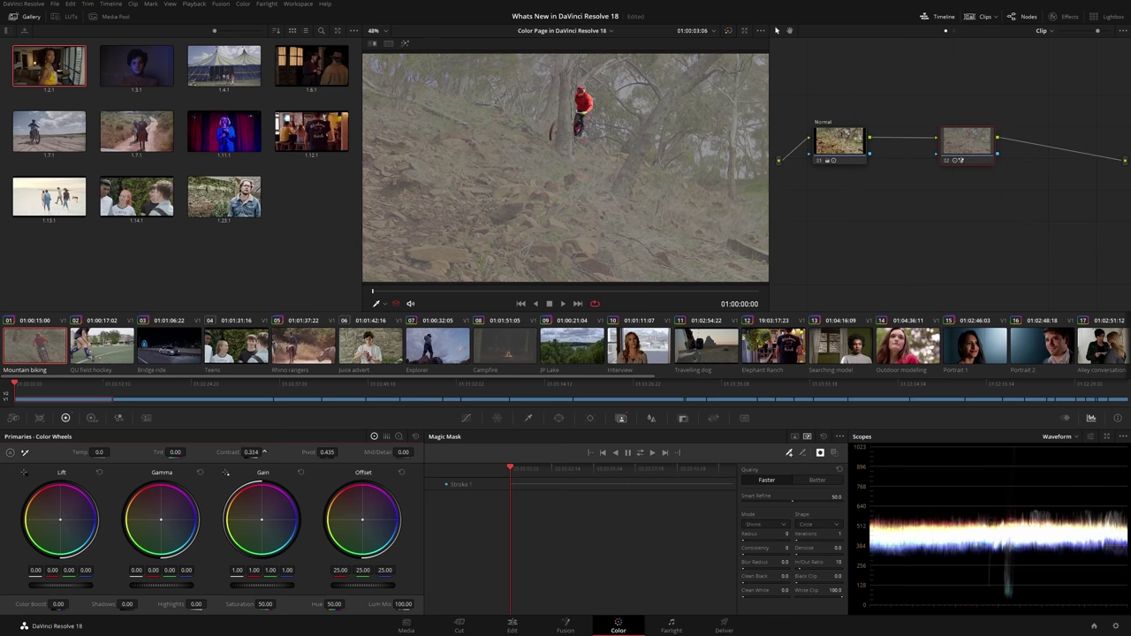
pyautogui.press('space')
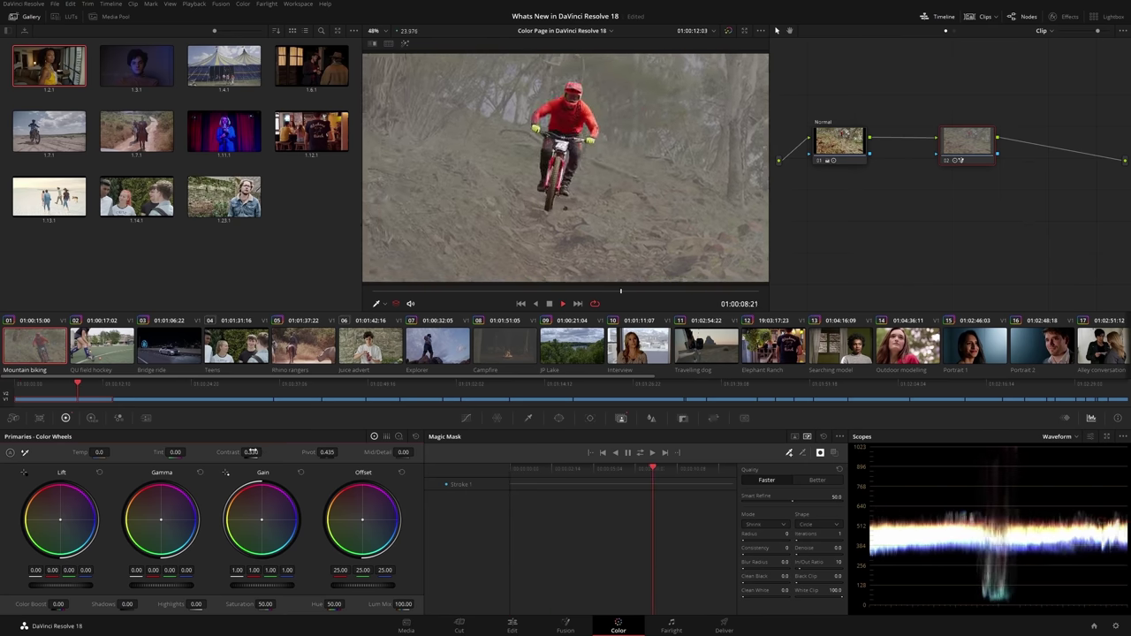
# Step: Mask the playing field in the OU field hockey clip with strokes around the ball and beside the player's leg
pyautogui.click(106, 350)
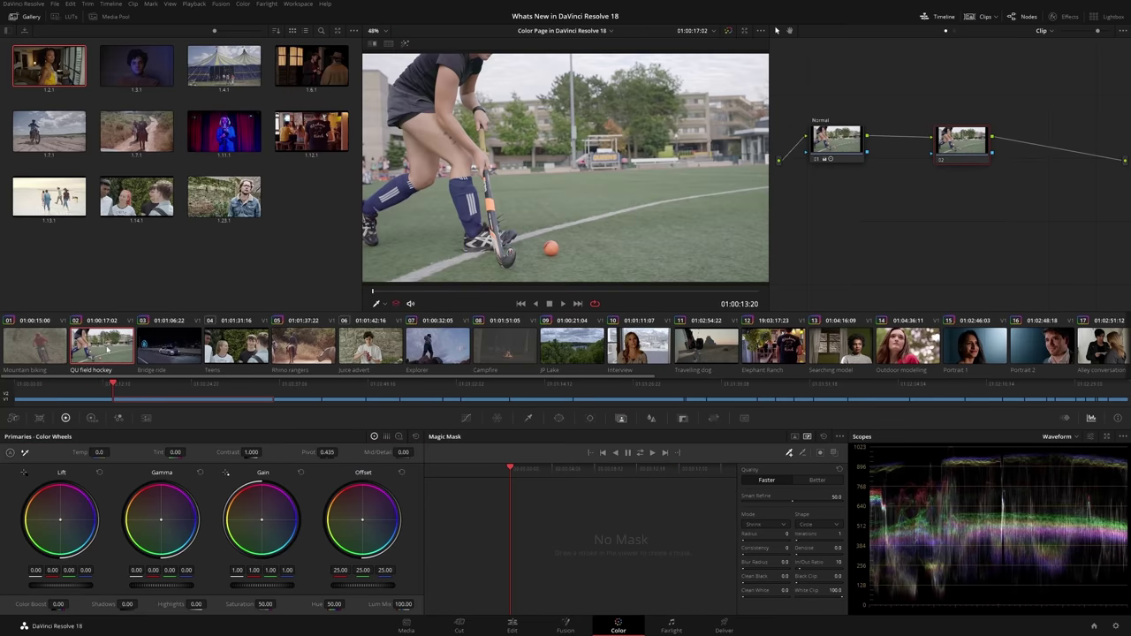
pyautogui.moveTo(443, 226)
pyautogui.mouseDown()
pyautogui.moveTo(651, 259)
pyautogui.moveTo(527, 184)
pyautogui.mouseUp()
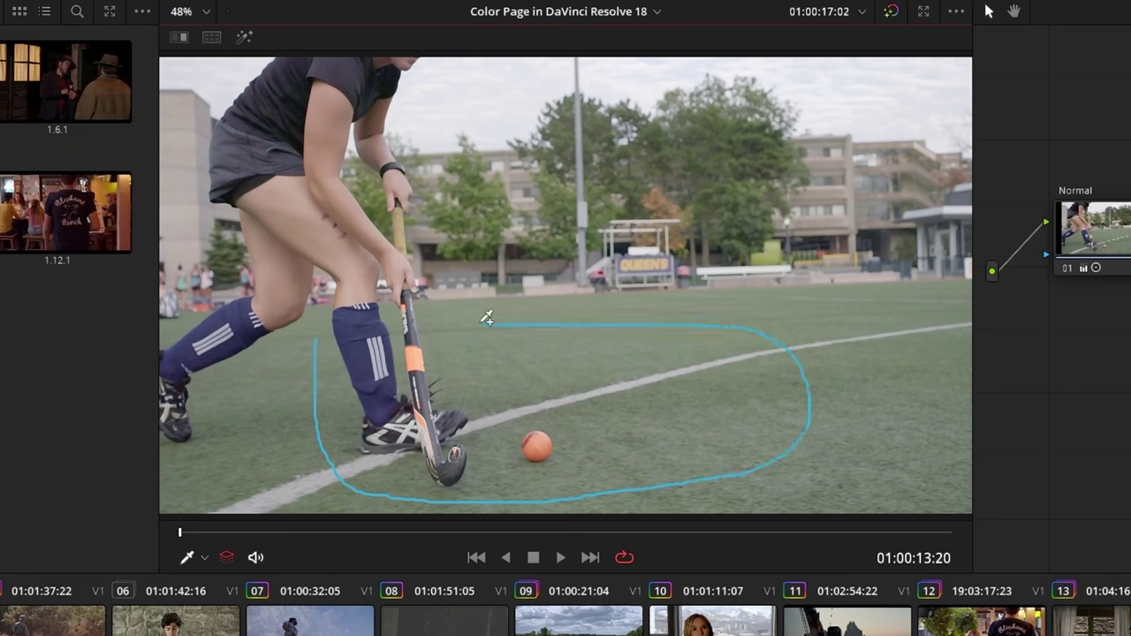
pyautogui.moveTo(392, 311); pyautogui.dragTo(397, 359)
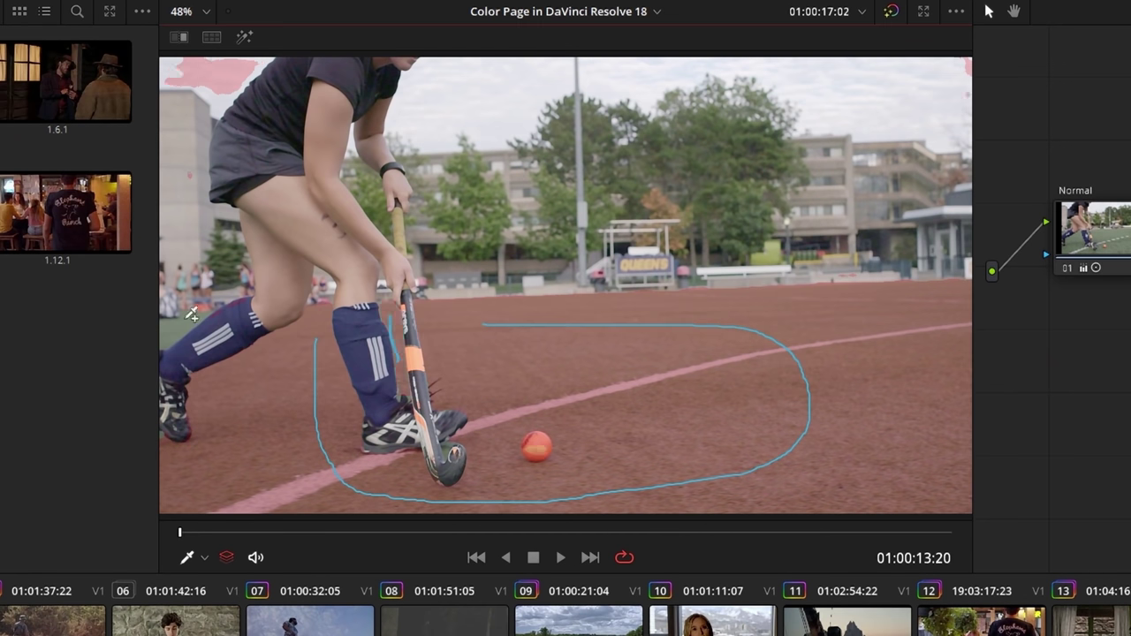
# Step: Subtract the building and both sky areas from the hockey field mask with exclusion strokes, and review the clip
pyautogui.moveTo(166, 174); pyautogui.dragTo(190, 205)
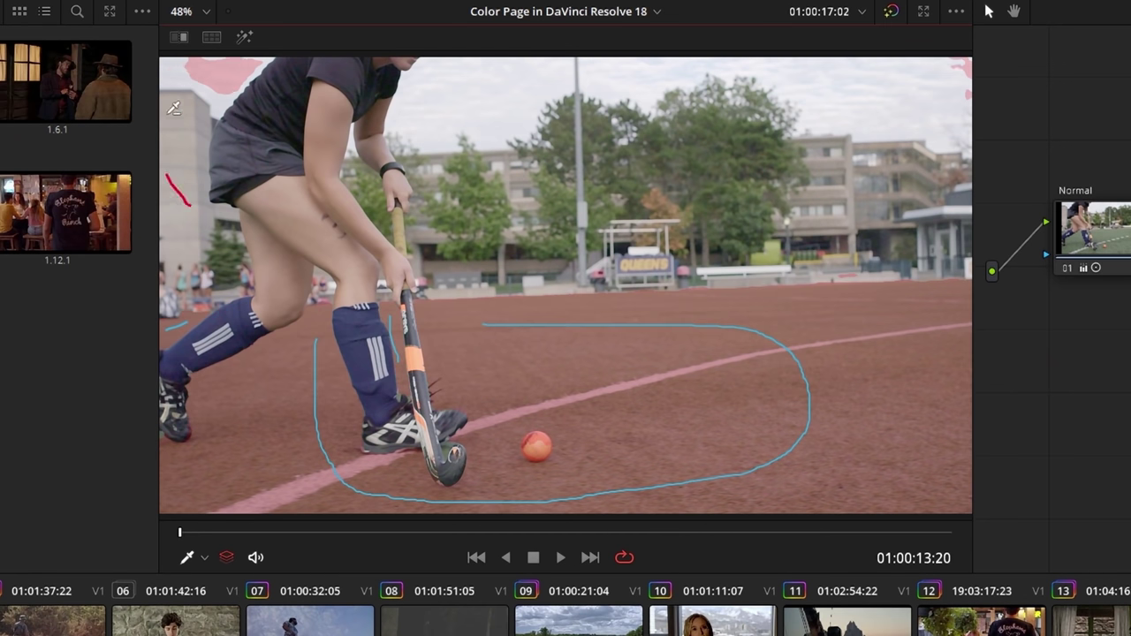
pyautogui.moveTo(174, 103); pyautogui.dragTo(221, 59)
pyautogui.moveTo(945, 101); pyautogui.dragTo(970, 57)
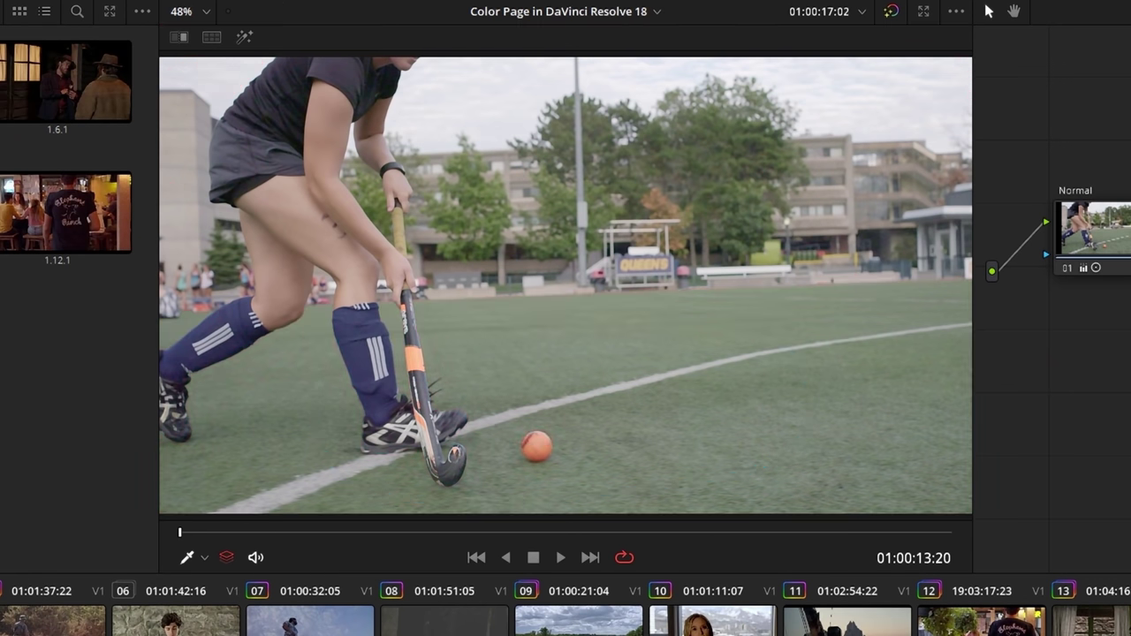
pyautogui.click(915, 38)
pyautogui.press('space')
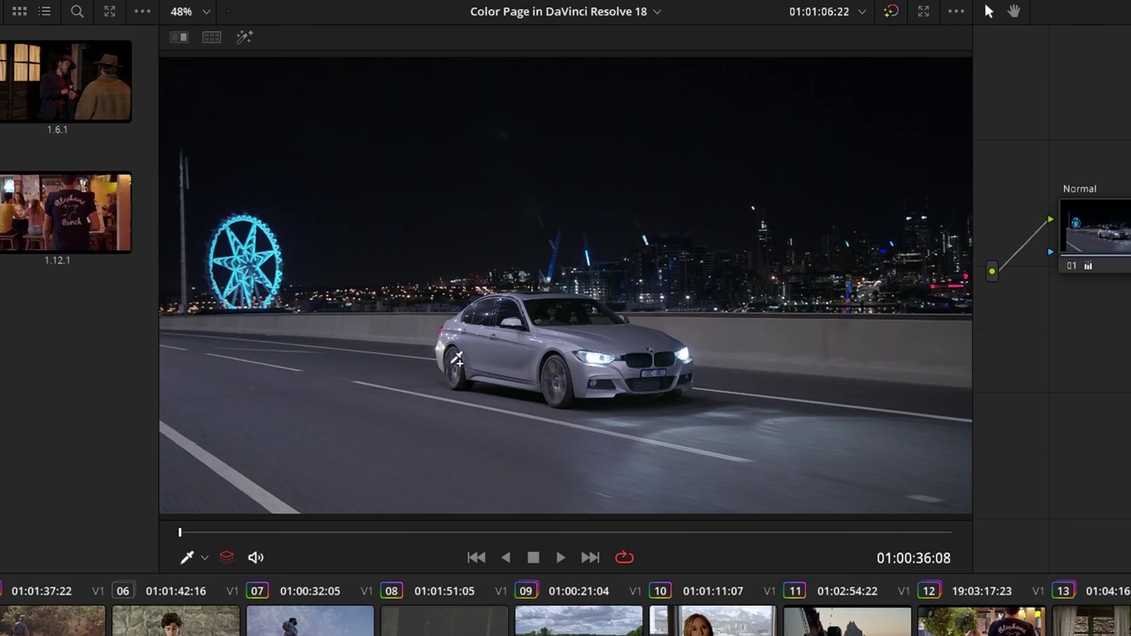
# Step: Mask the silver car with a Magic Mask stroke, track it through the clip, and play back the highlighted result
pyautogui.moveTo(456, 358)
pyautogui.mouseDown()
pyautogui.moveTo(491, 303)
pyautogui.moveTo(598, 311)
pyautogui.moveTo(669, 359)
pyautogui.moveTo(516, 375)
pyautogui.moveTo(574, 334)
pyautogui.mouseUp()
pyautogui.hotkey('ctrl', 't')
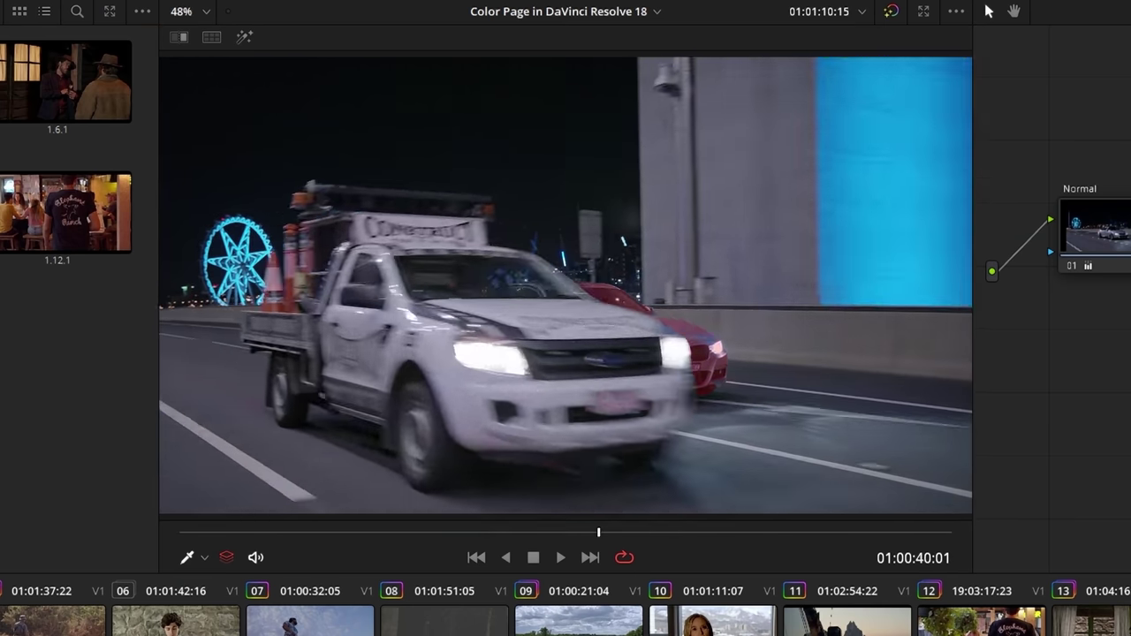
pyautogui.hotkey('shift', 'h')
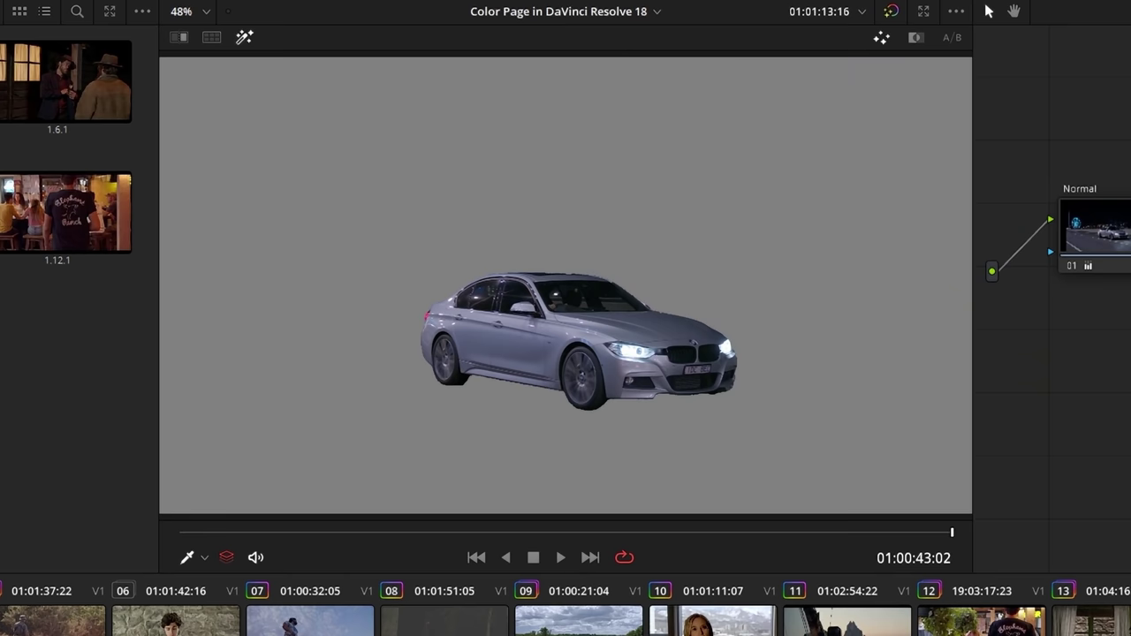
pyautogui.click(166, 528)
pyautogui.press('space')
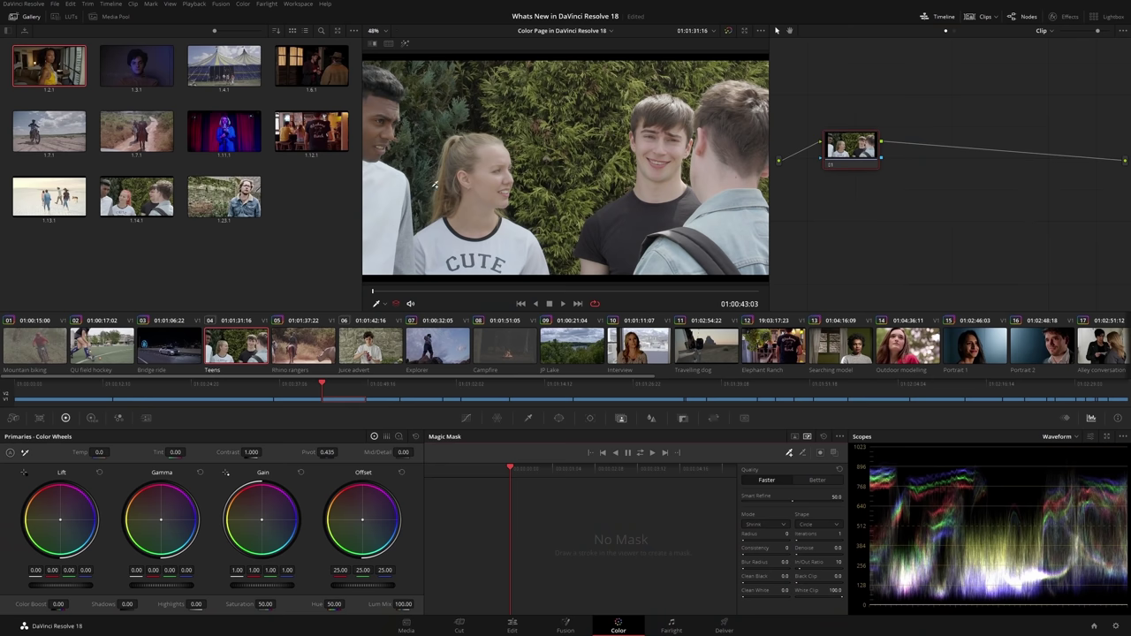
# Step: Mask the blonde girl's hair in the Teens clip, view it as a black-and-white matte, and set the mask quality to Better
pyautogui.moveTo(446, 213)
pyautogui.mouseDown()
pyautogui.moveTo(474, 135)
pyautogui.moveTo(463, 161)
pyautogui.moveTo(495, 160)
pyautogui.moveTo(482, 205)
pyautogui.mouseUp()
pyautogui.click(834, 452)
pyautogui.scroll(3, 482, 205)
pyautogui.click(743, 44)
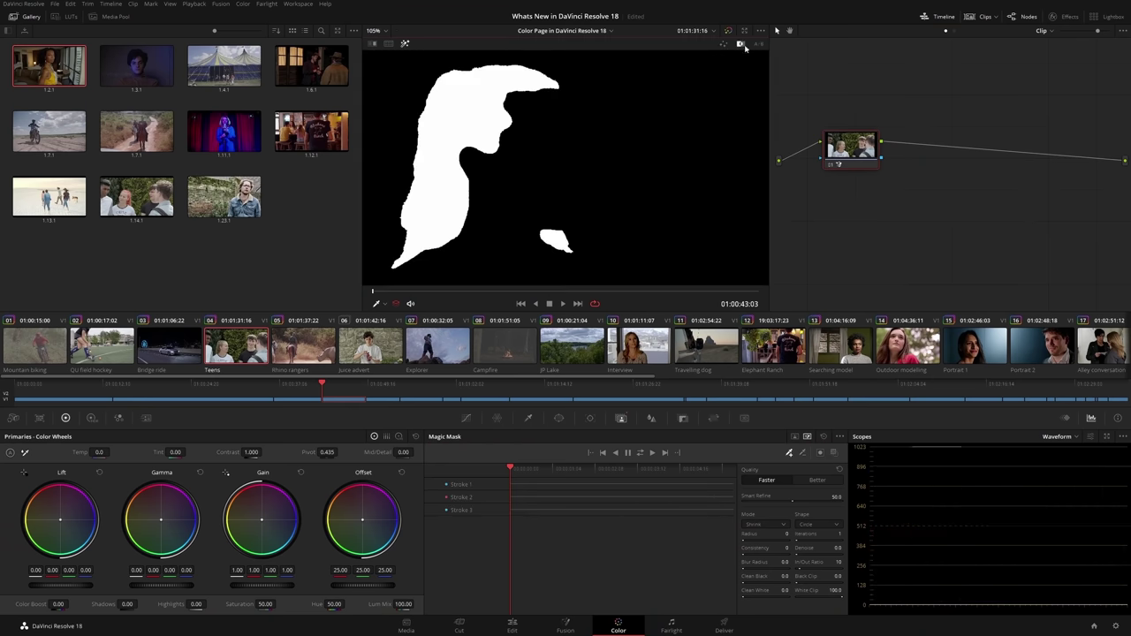
pyautogui.click(830, 482)
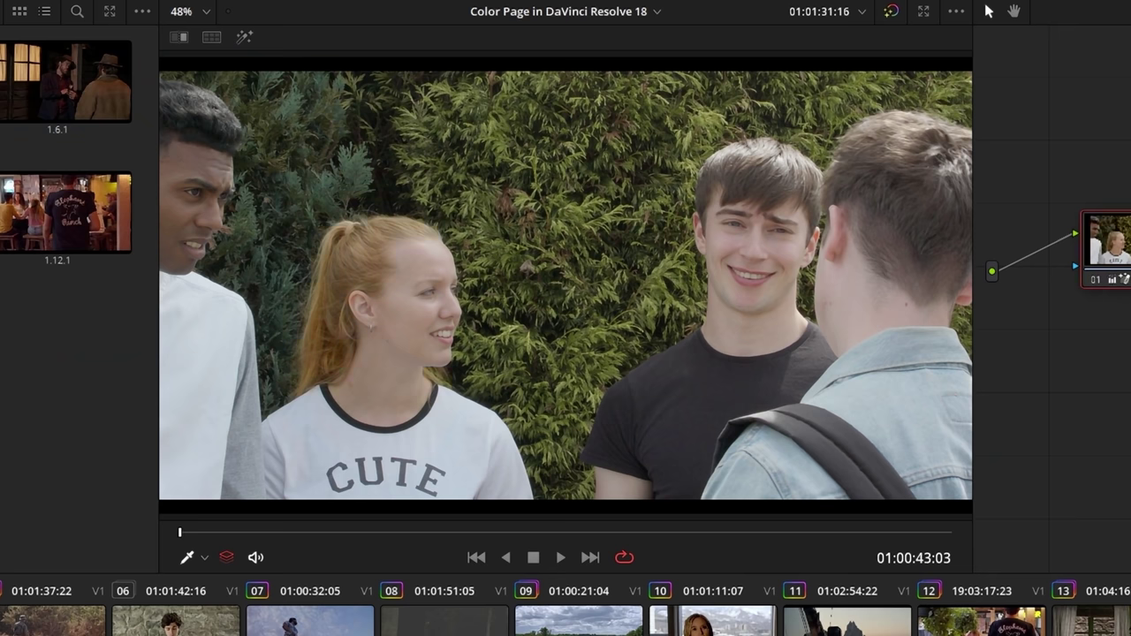
pyautogui.press('space')
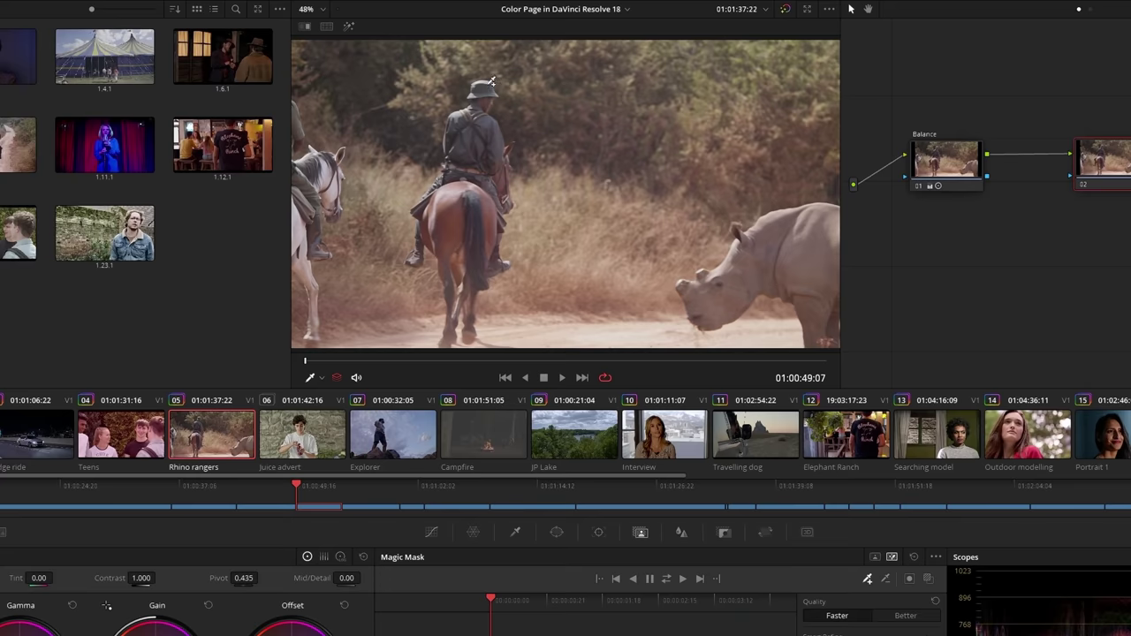
# Step: Draw a Magic Mask stroke over the central rider and horse in the Rhino rangers clip and toggle the mask overlay
pyautogui.moveTo(481, 85); pyautogui.dragTo(482, 117)
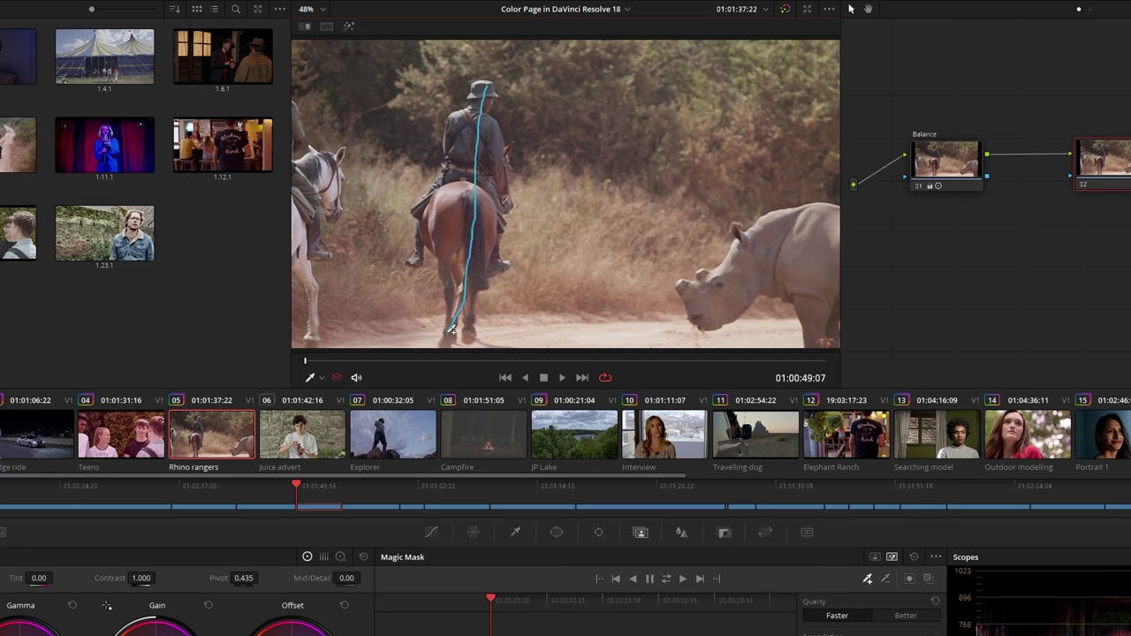
pyautogui.click(930, 577)
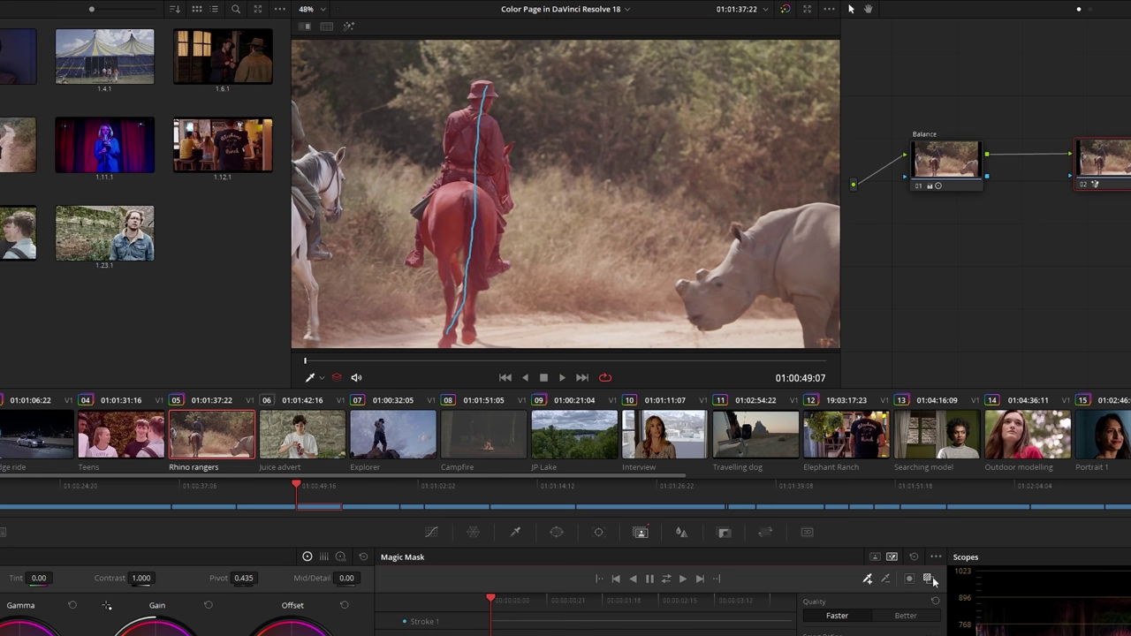
# Step: Review the object masks on the Juice advert and Explorer clips with highlighting, and open the Campfire clip
pyautogui.press('space')
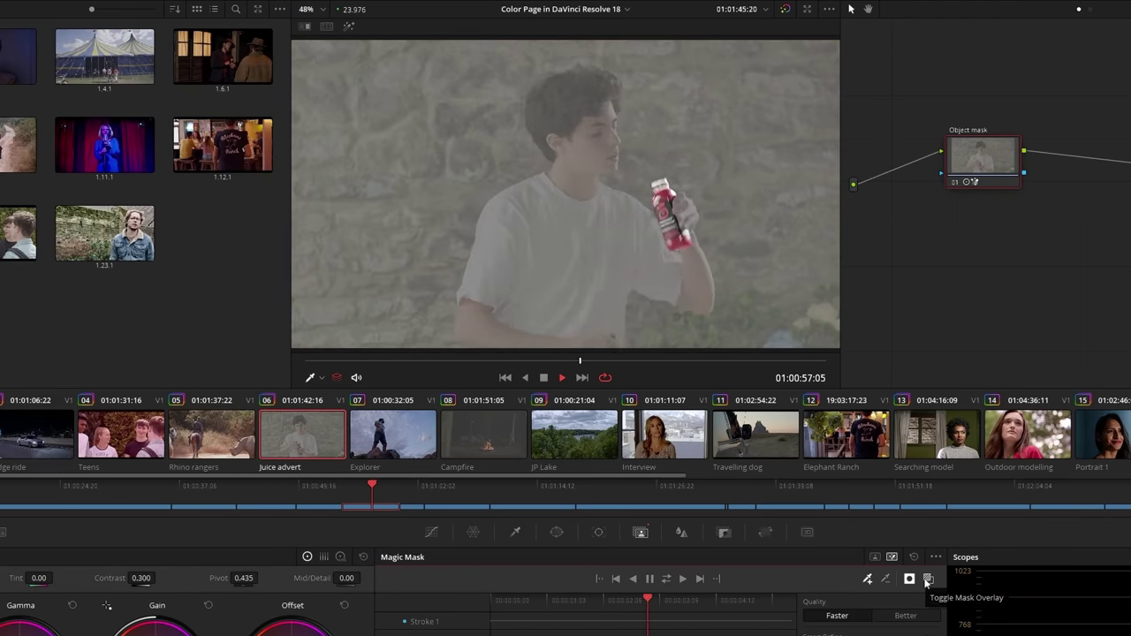
pyautogui.click(349, 27)
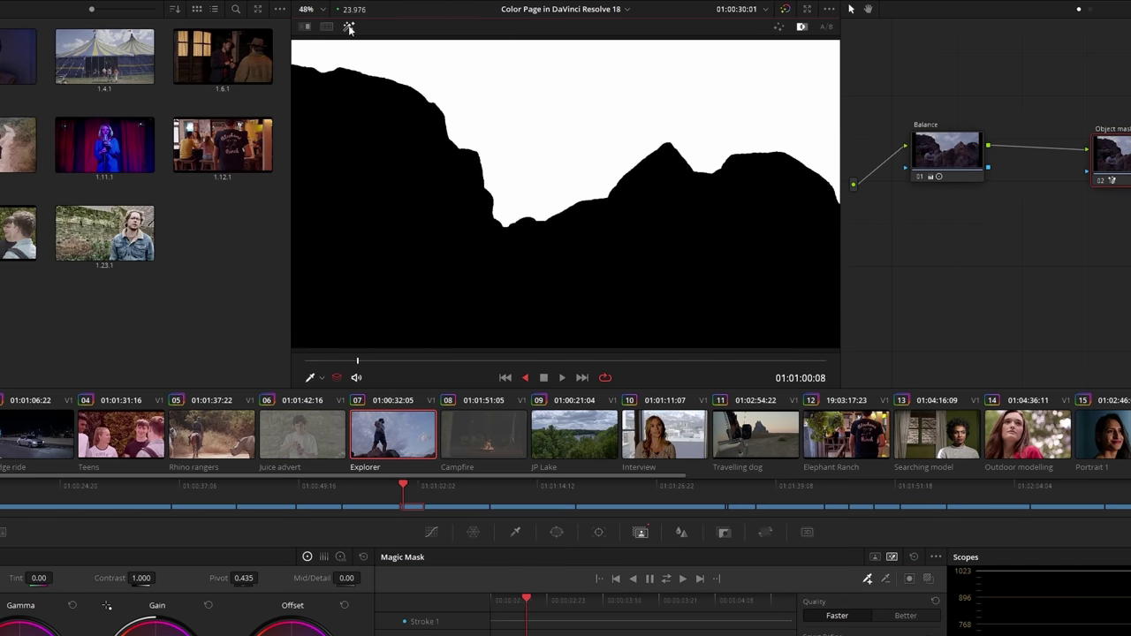
pyautogui.click(487, 436)
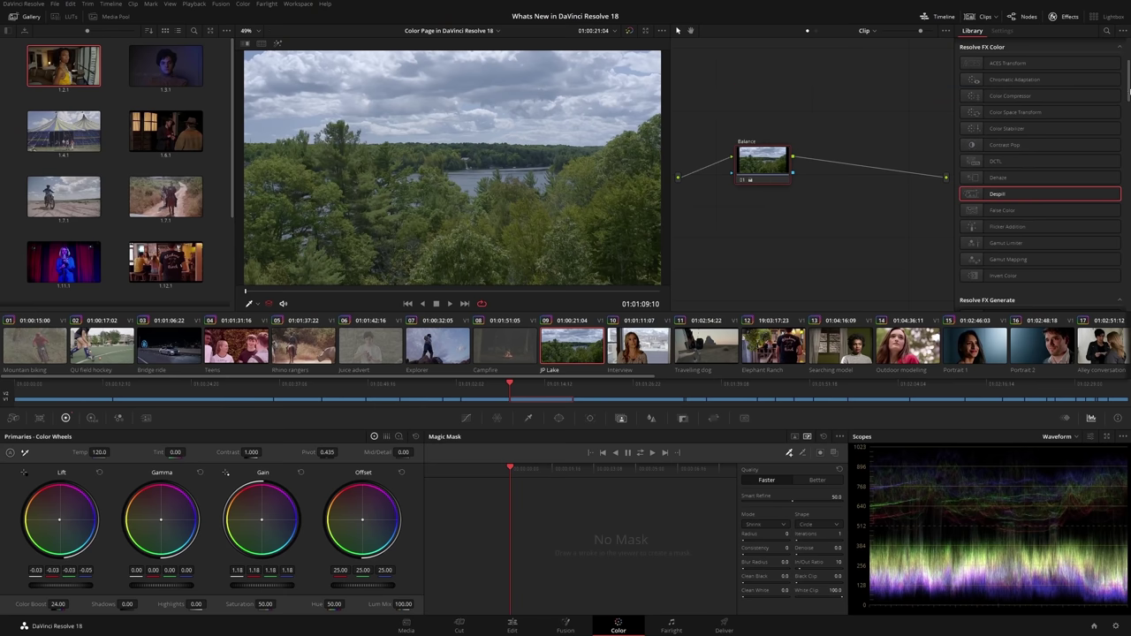
# Step: Add a Depth Map node after Balance on JP Lake, set near limit 0.321 and postprocessing expand/contract 0.125, and hide its preview
pyautogui.scroll(-5, 1041, 174)
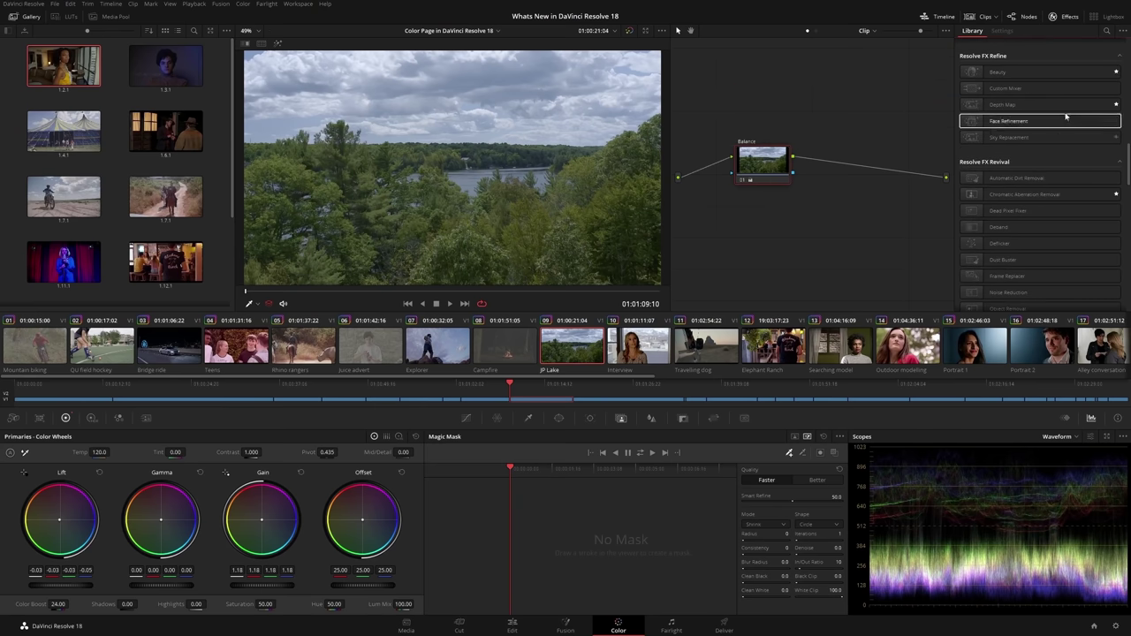
pyautogui.moveTo(1052, 105); pyautogui.dragTo(869, 168)
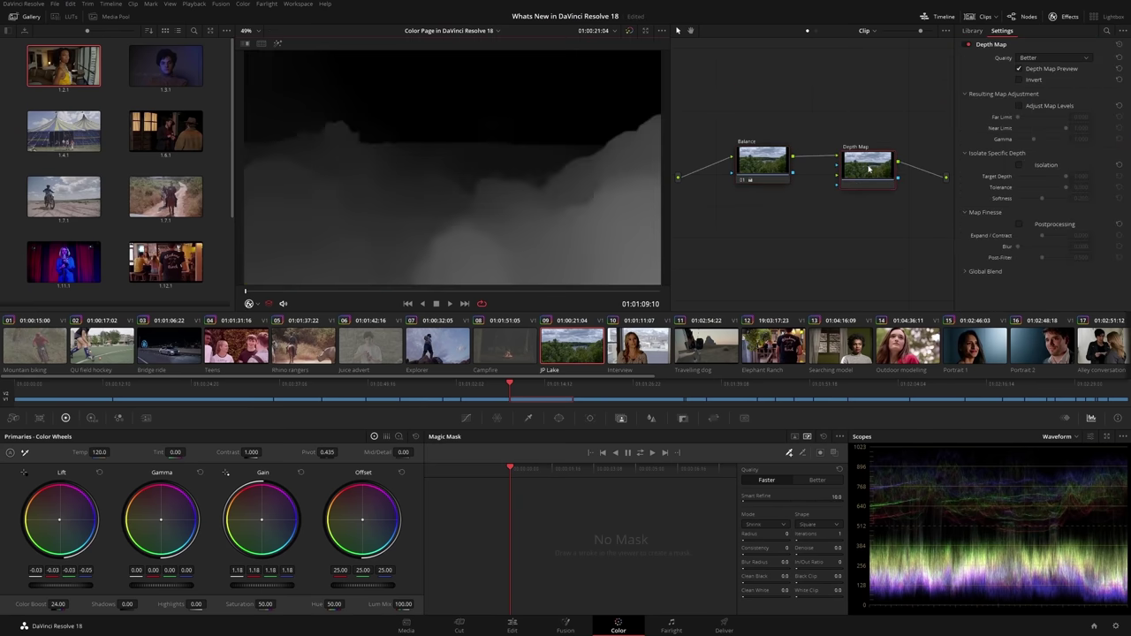
pyautogui.click(1019, 107)
pyautogui.moveTo(1065, 128); pyautogui.dragTo(1034, 128)
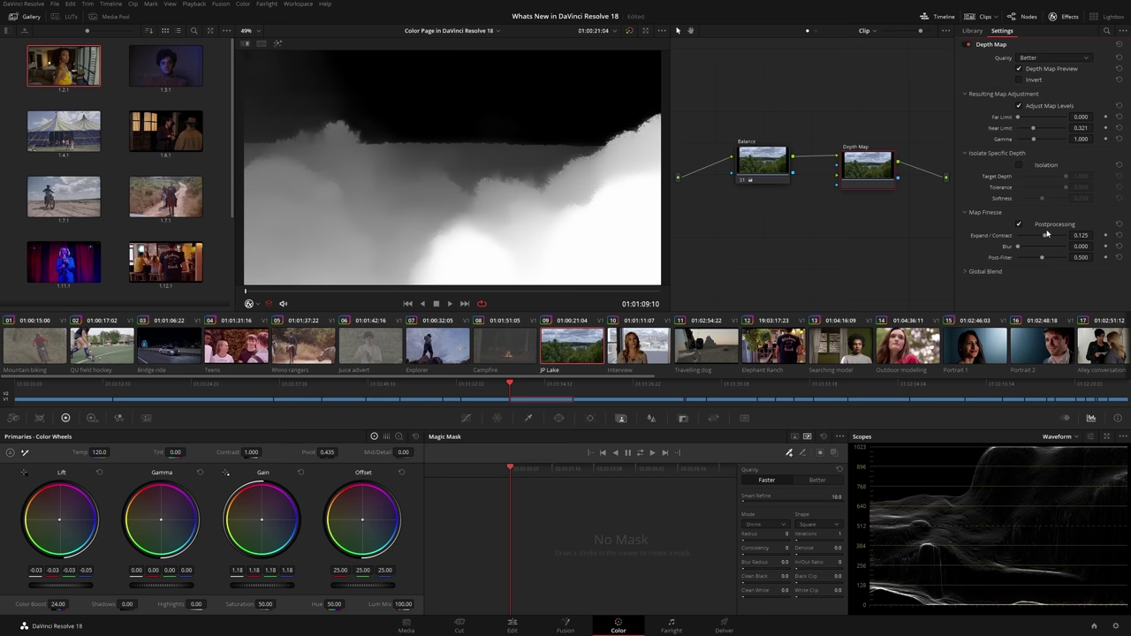
pyautogui.click(1030, 71)
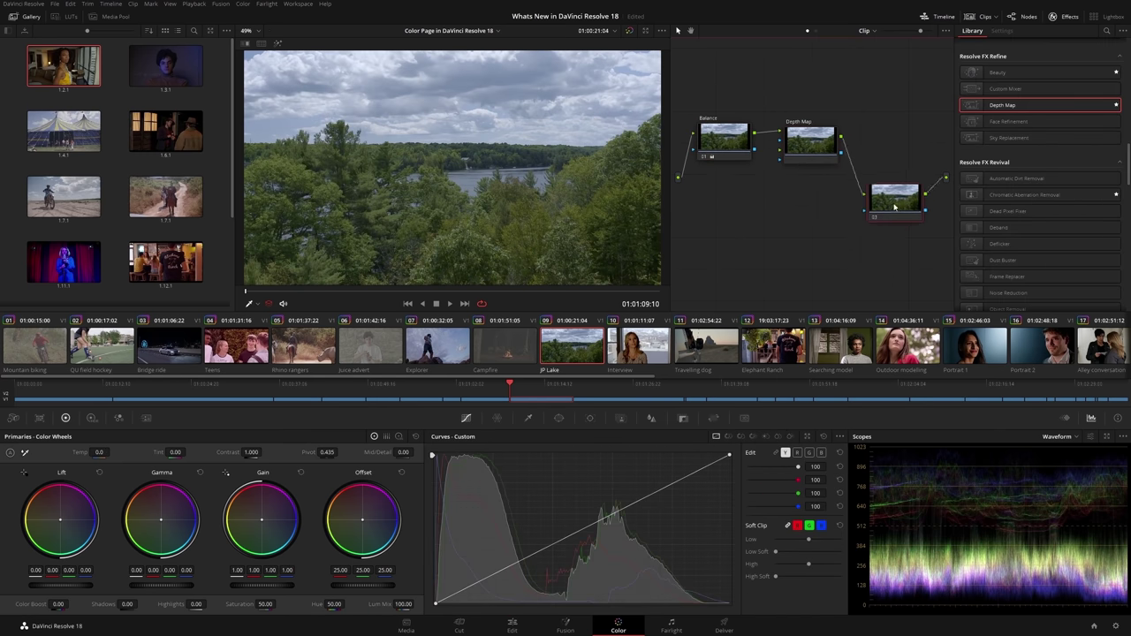
# Step: Feed the depth map's key into the new corrector node, label that node Trees, and raise its gain to 1.33
pyautogui.moveTo(841, 153); pyautogui.dragTo(864, 200)
pyautogui.write('es')
pyautogui.press('Return')
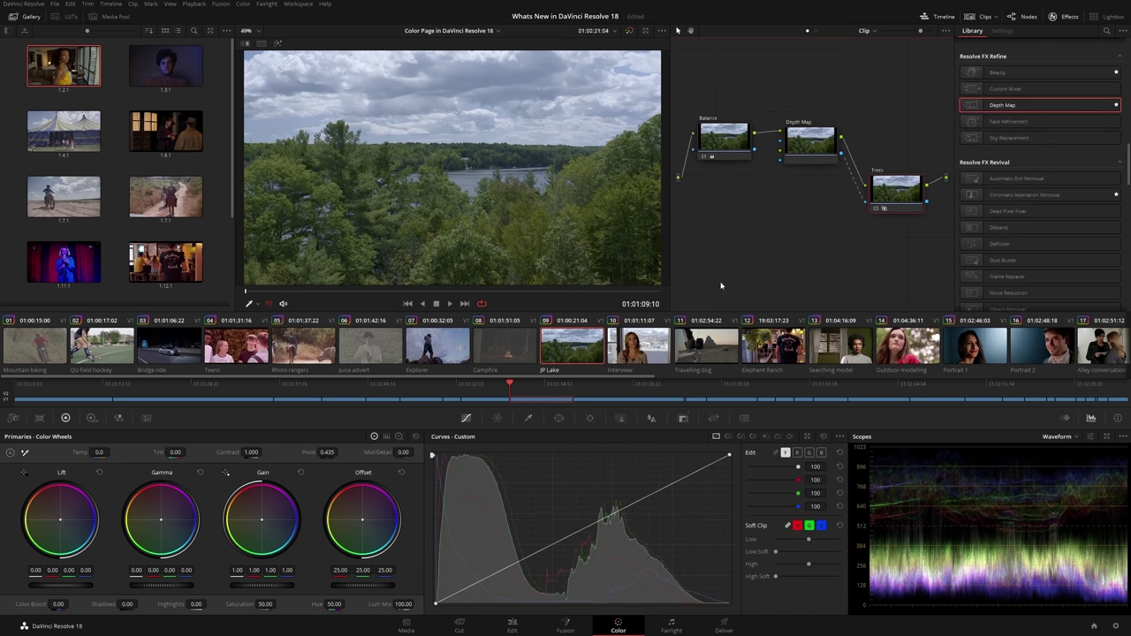
pyautogui.moveTo(250, 587); pyautogui.dragTo(274, 587)
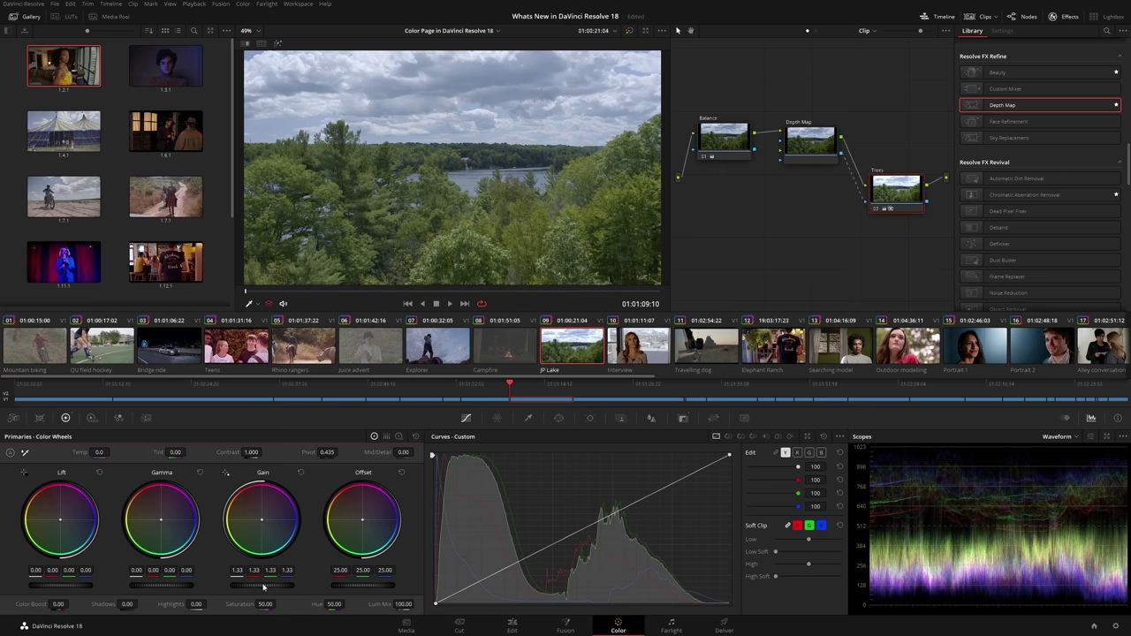
pyautogui.press('space')
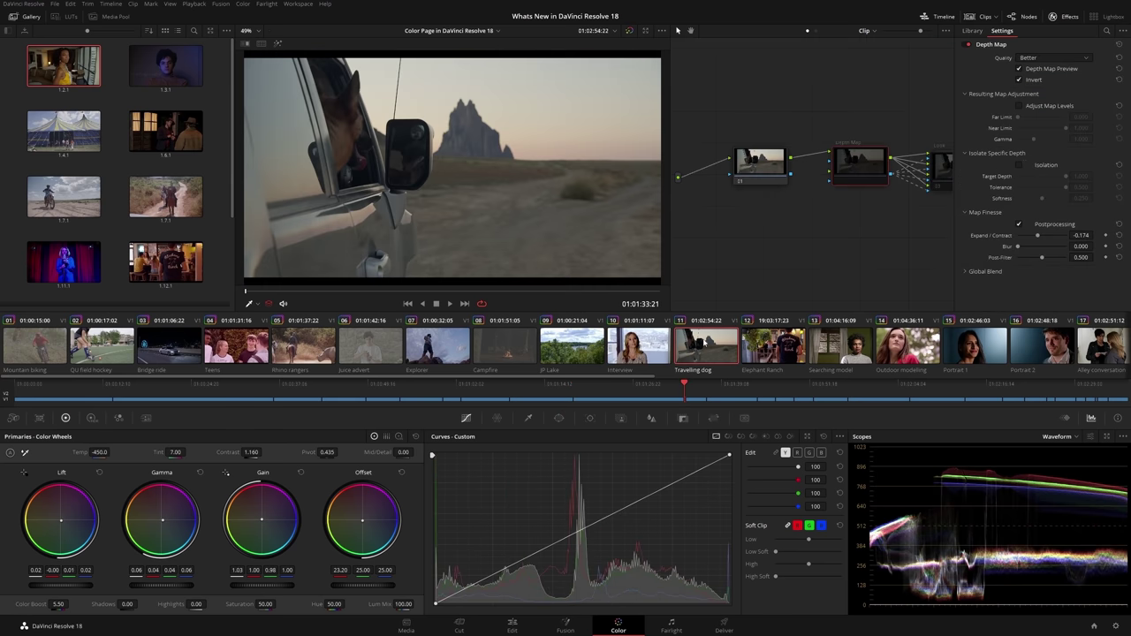
# Step: Enable the Depth Map node on the Travelling dog clip, turn off its depth preview, and enable the Look node
pyautogui.hotkey('ctrl', 'd')
pyautogui.click(1028, 69)
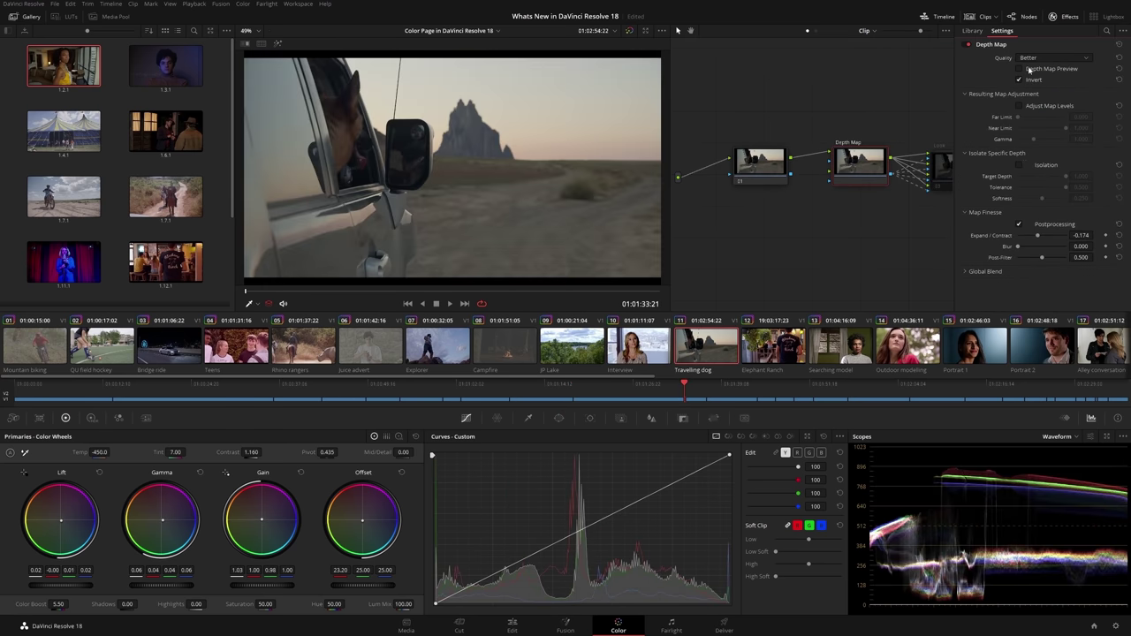
pyautogui.click(944, 166)
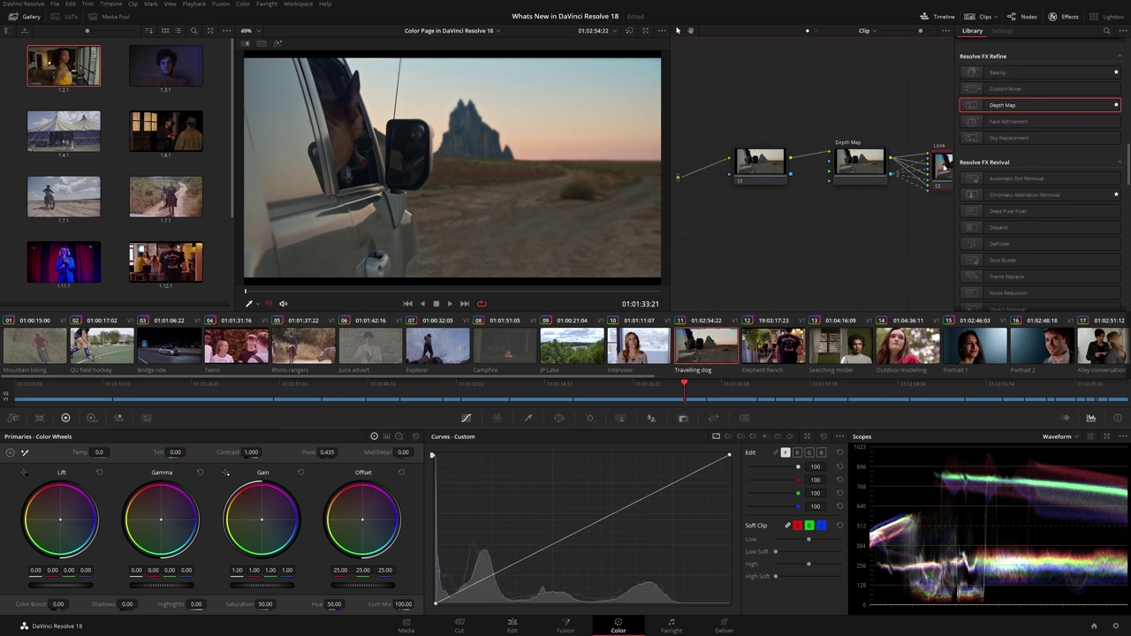
# Step: Add a Surface Tracker effect node after Balance on the Elephant Ranch clip
pyautogui.press('Down')
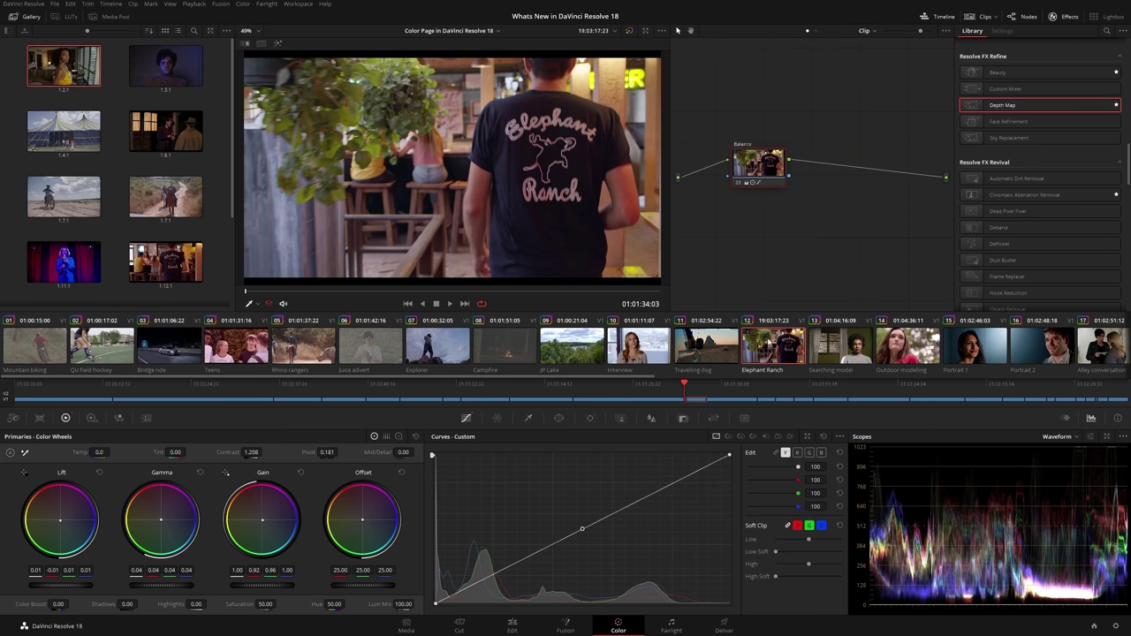
pyautogui.scroll(-5, 1128, 255)
pyautogui.scroll(-5, 1122, 255)
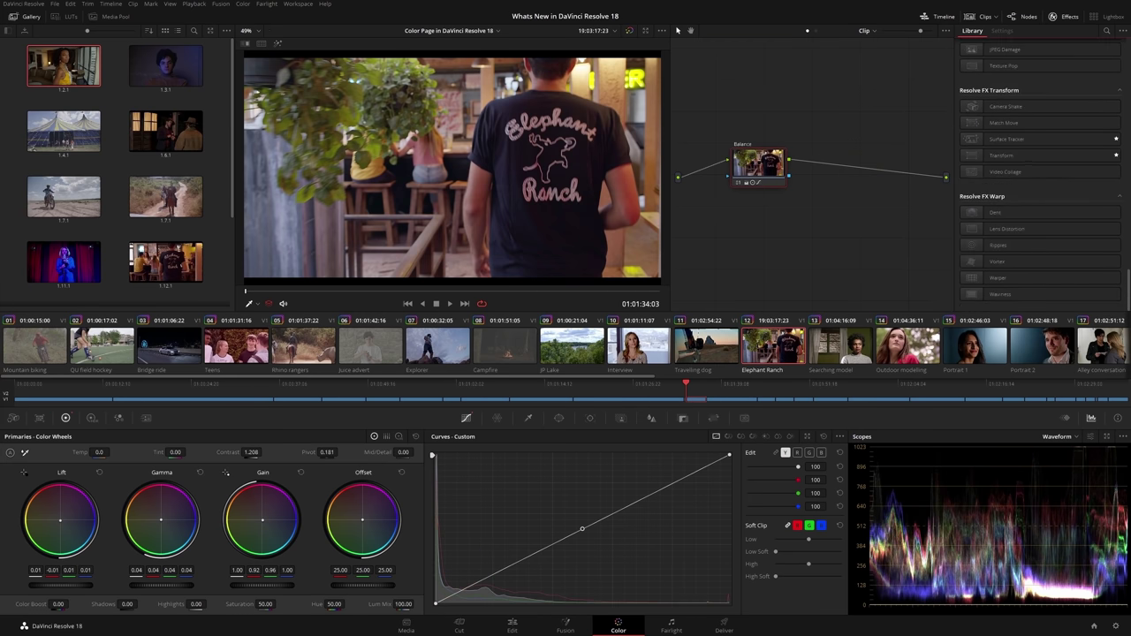
pyautogui.moveTo(1025, 138); pyautogui.dragTo(862, 168)
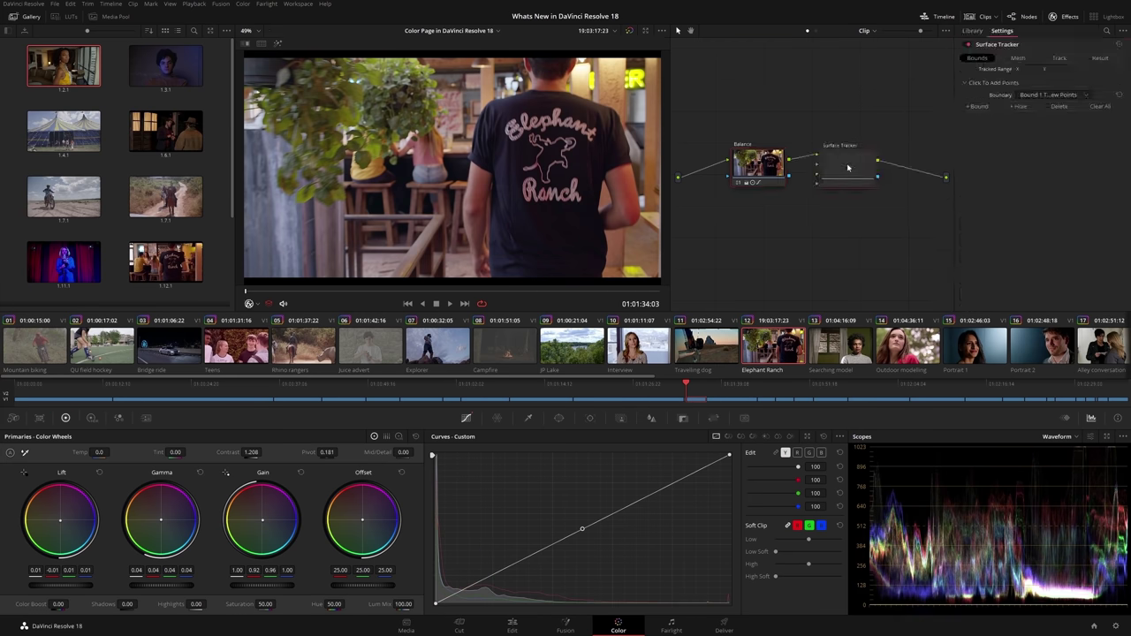
# Step: Draw a closed six-point Surface Tracker boundary around the Elephant Ranch graphic on the back of the man's shirt
pyautogui.press('space')
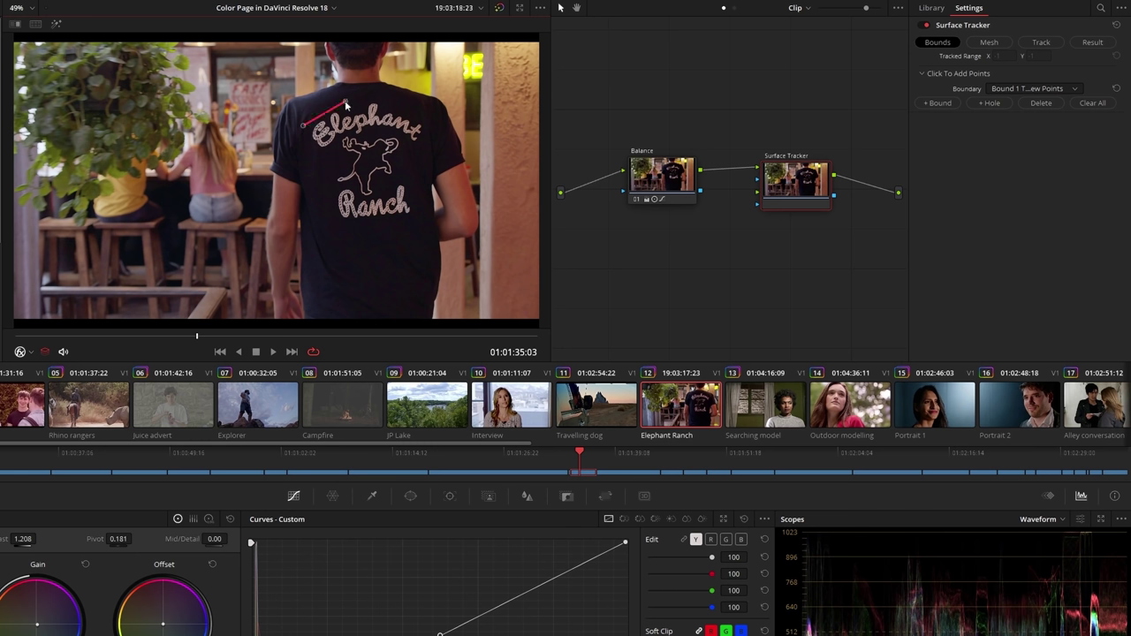
pyautogui.click(396, 101)
pyautogui.click(431, 124)
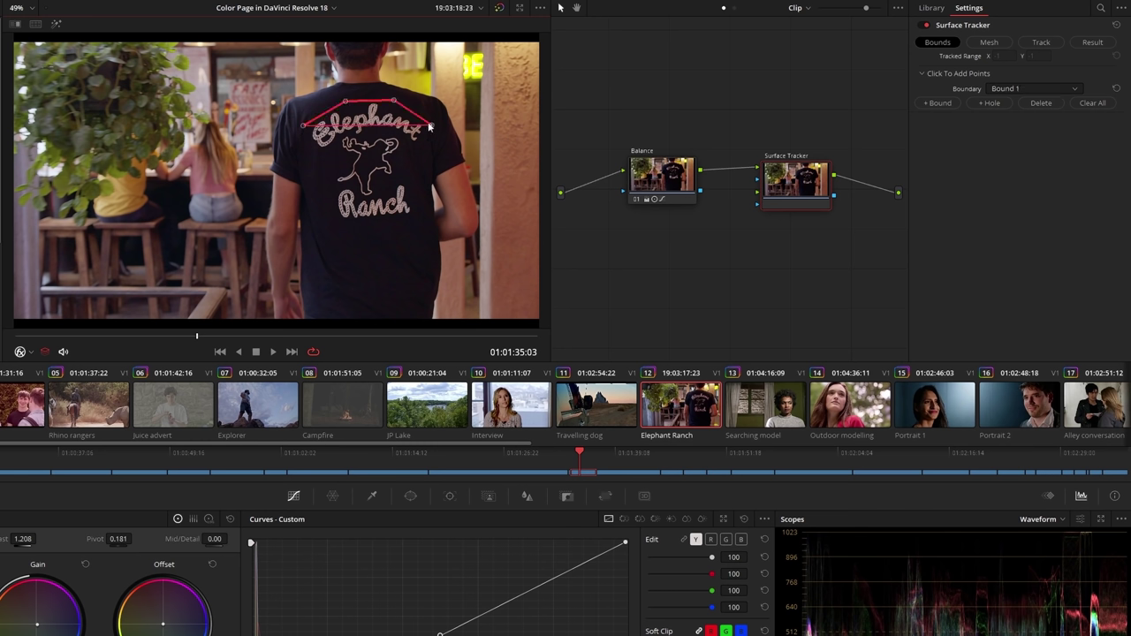
pyautogui.click(418, 224)
pyautogui.click(342, 231)
pyautogui.click(303, 124)
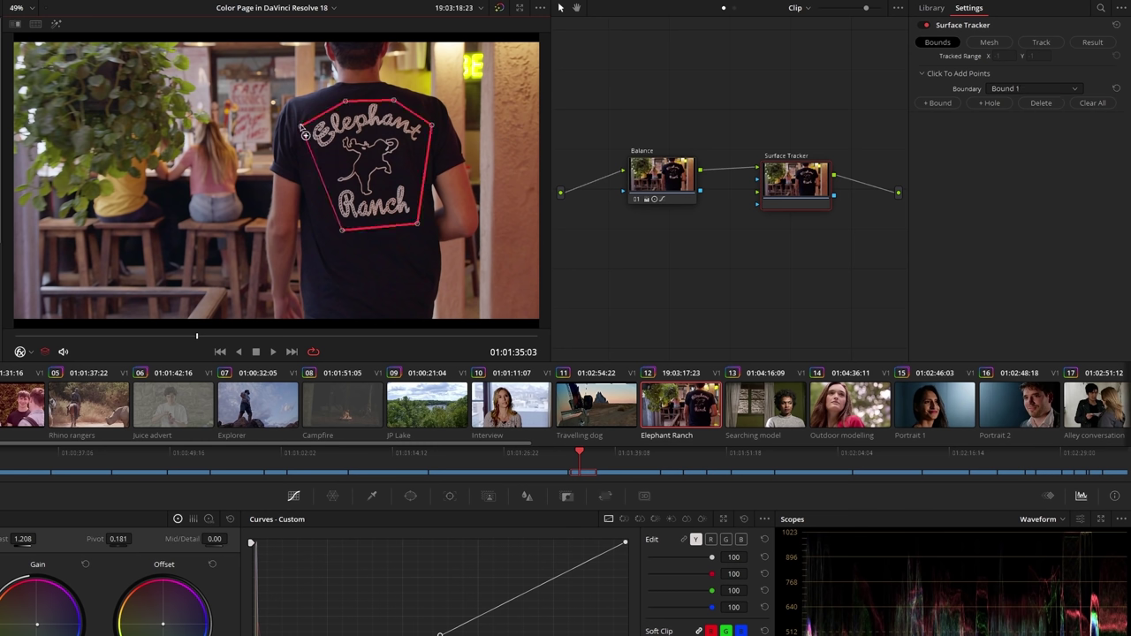
# Step: Generate the automatic mesh inside the shirt boundary and track it both forward and backward through the clip
pyautogui.click(1001, 45)
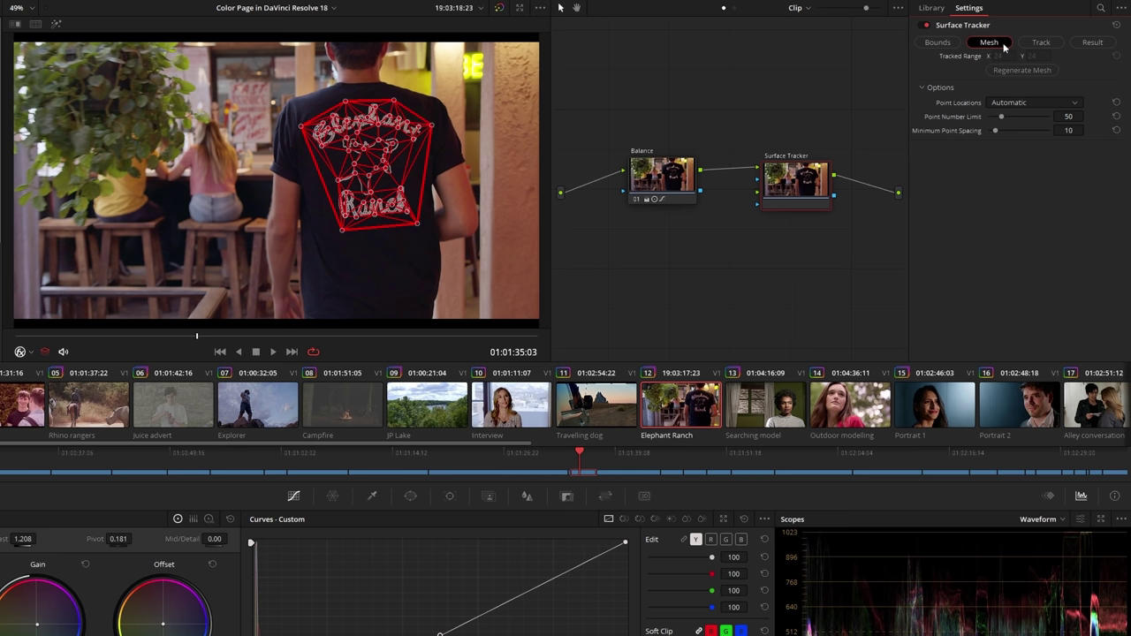
pyautogui.click(1041, 43)
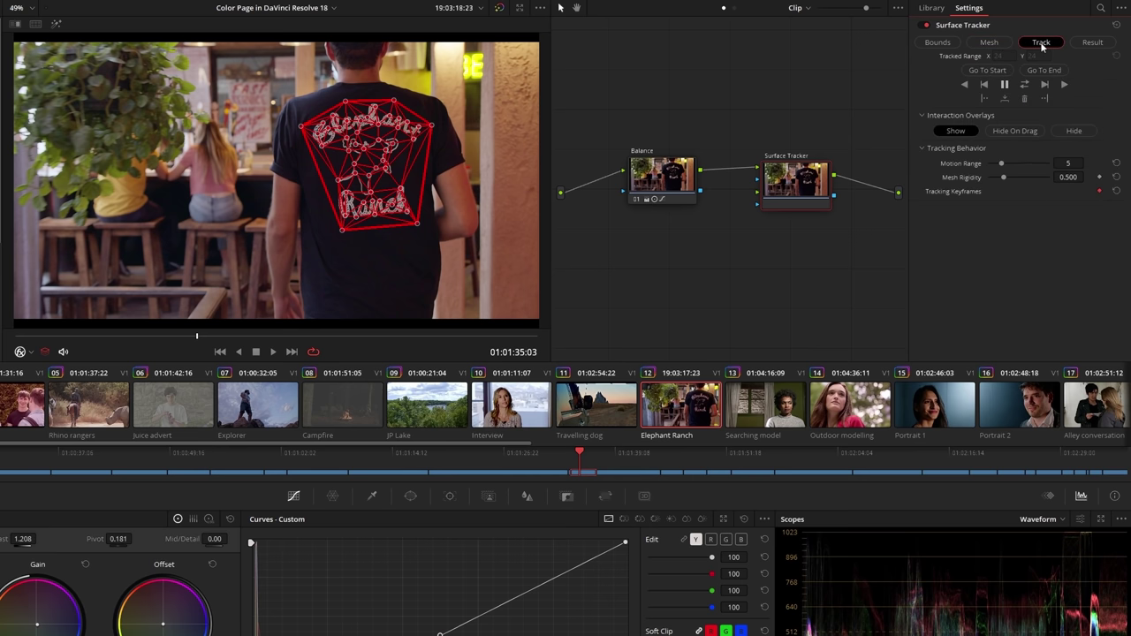
pyautogui.click(1025, 86)
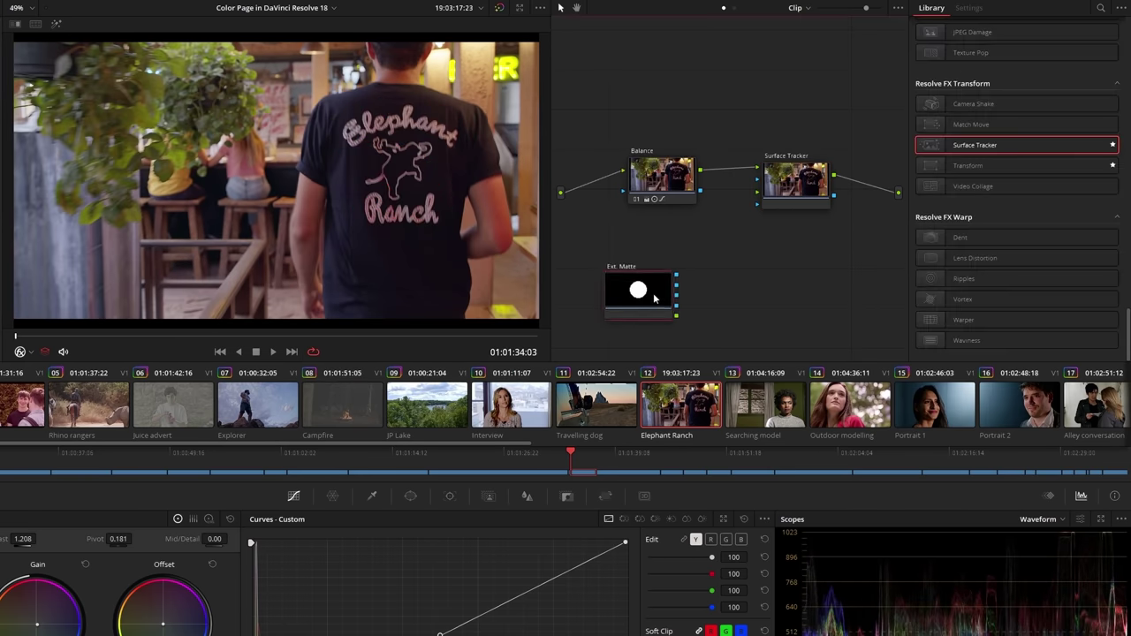
# Step: Route the external logo matte through a corrector node into the Surface Tracker's second input to composite the logo onto the shirt
pyautogui.moveTo(751, 281); pyautogui.dragTo(757, 197)
pyautogui.moveTo(638, 291); pyautogui.dragTo(606, 292)
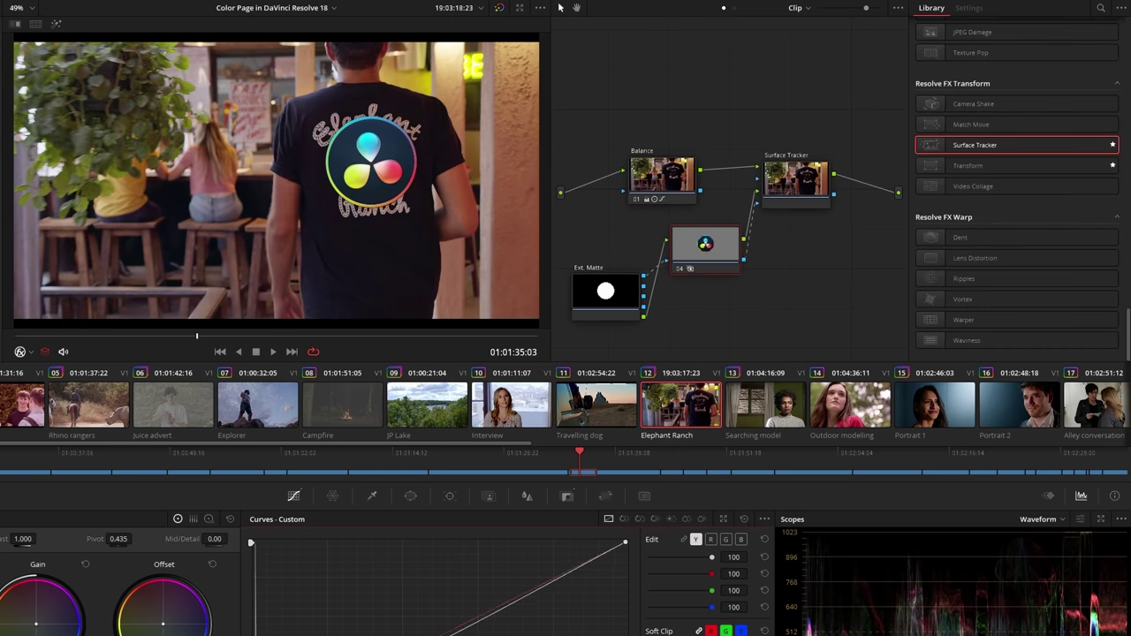
pyautogui.click(685, 539)
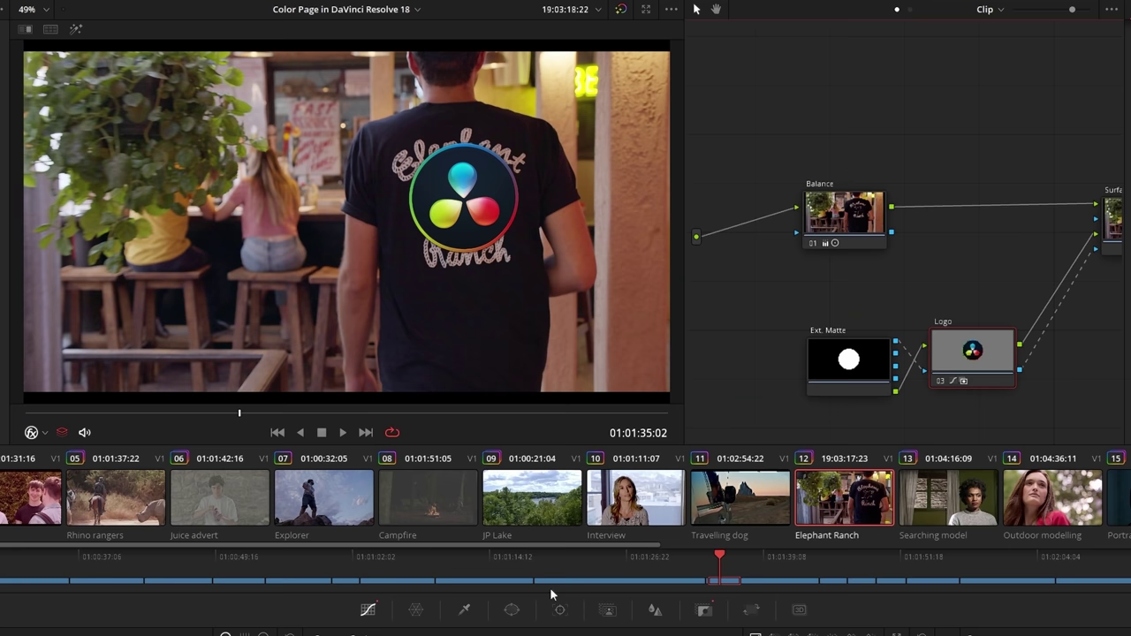
pyautogui.click(774, 349)
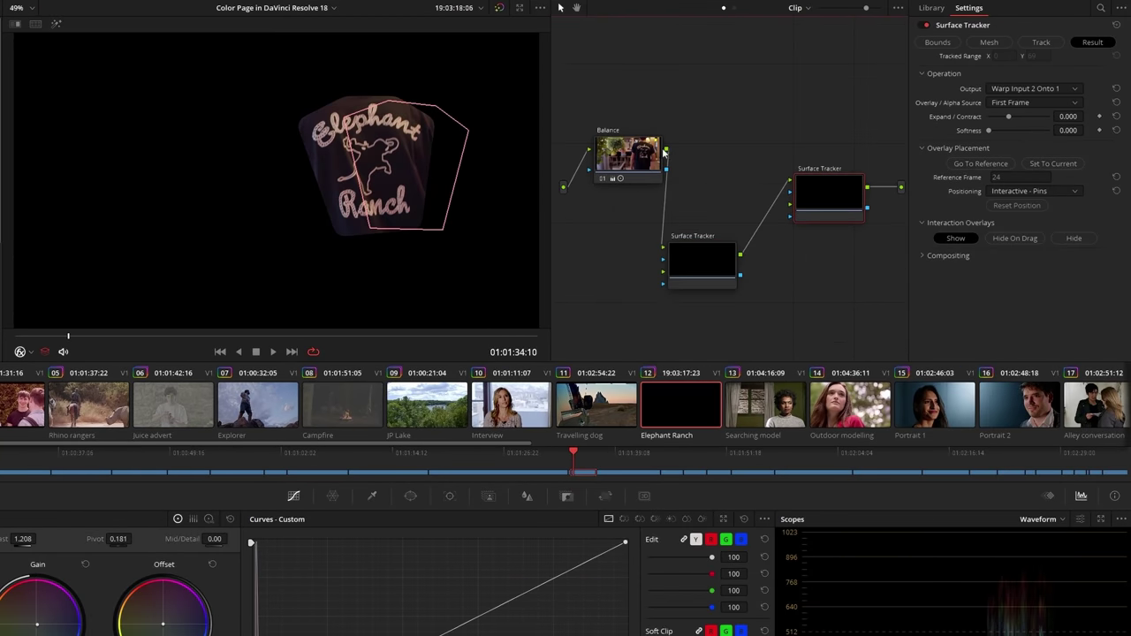
# Step: Feed Balance into the second Surface Tracker's first input, the first tracker into its second, and set its output to Rewarp Stabilized Clip
pyautogui.moveTo(665, 152); pyautogui.dragTo(790, 186)
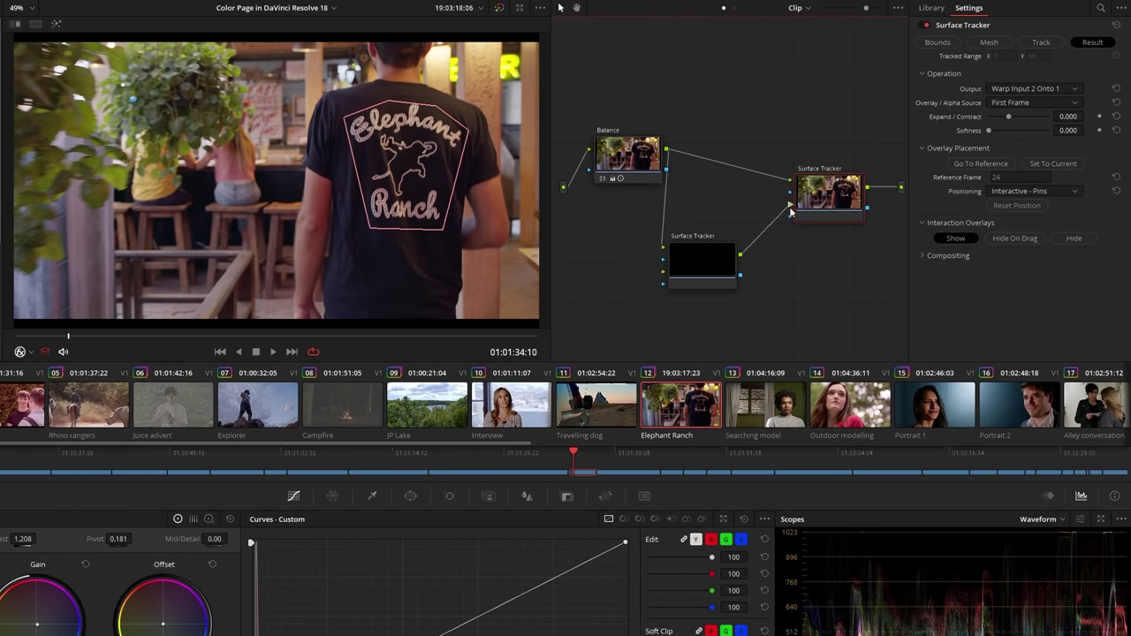
pyautogui.click(1030, 88)
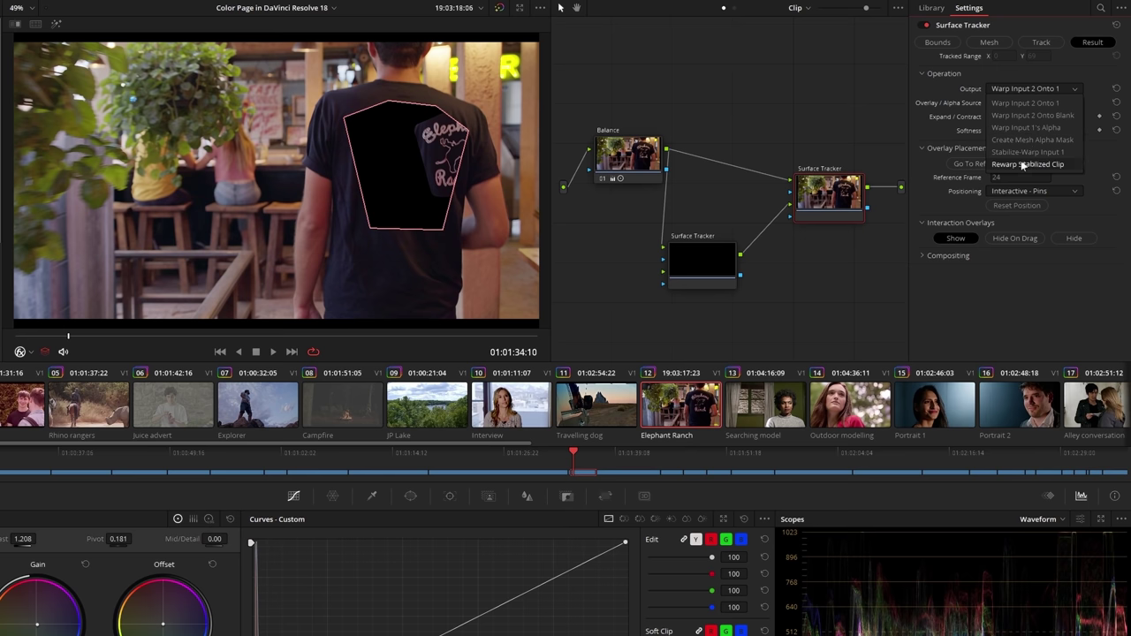
pyautogui.click(1021, 160)
# Step: Insert a Mosaic Blur node between the two Surface Tracker nodes and play the clip to check the blurred shirt graphic
pyautogui.moveTo(972, 128); pyautogui.dragTo(763, 218)
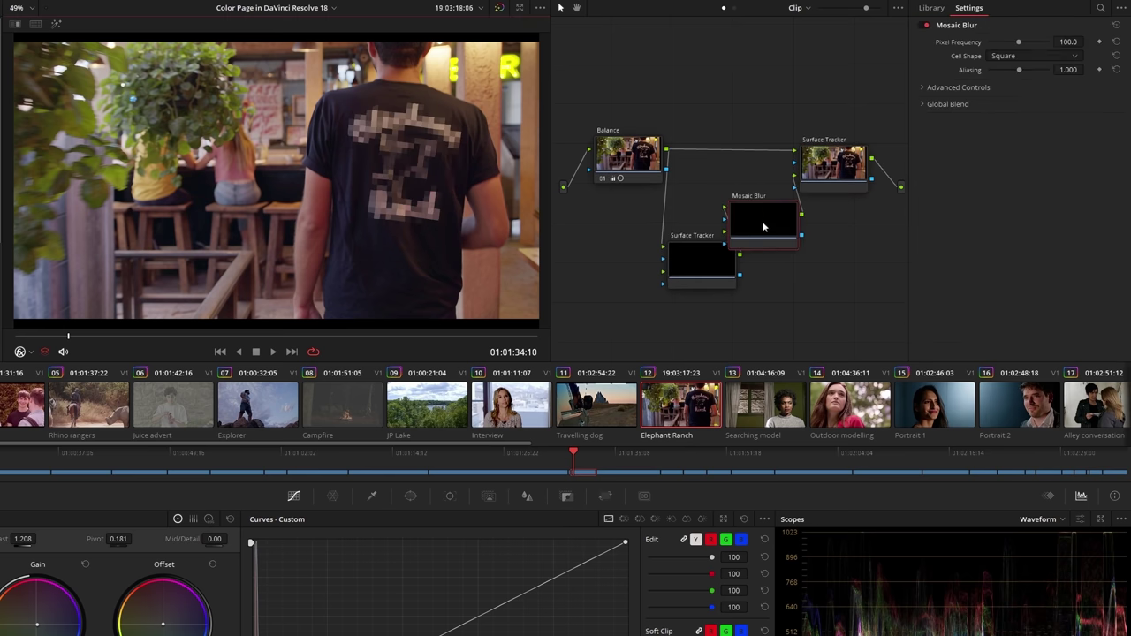
pyautogui.press('space')
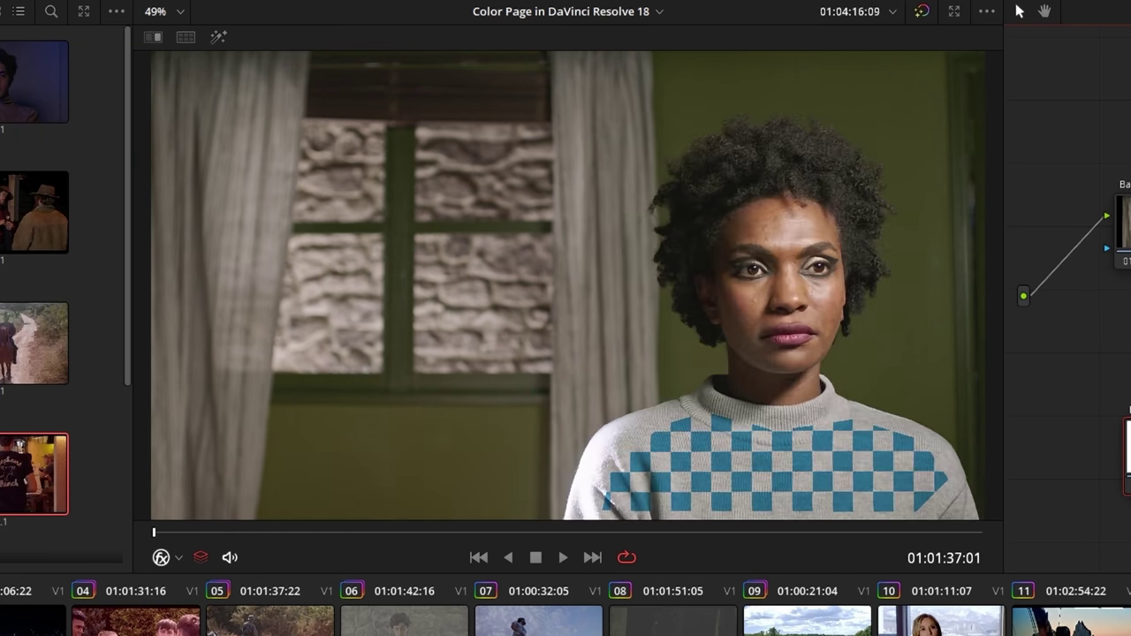
# Step: Examine the Surface Tracker grid mesh over the folds of the sweater in the Searching model clip
pyautogui.scroll(5, 795, 442)
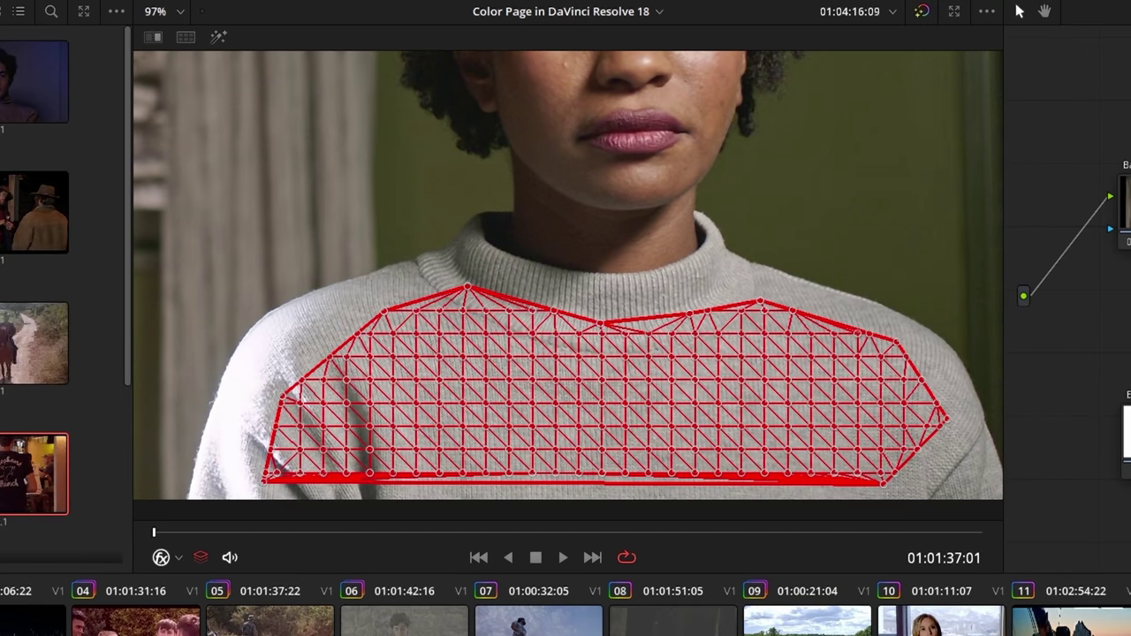
pyautogui.moveTo(320, 314); pyautogui.dragTo(353, 479)
pyautogui.moveTo(305, 411); pyautogui.dragTo(329, 457)
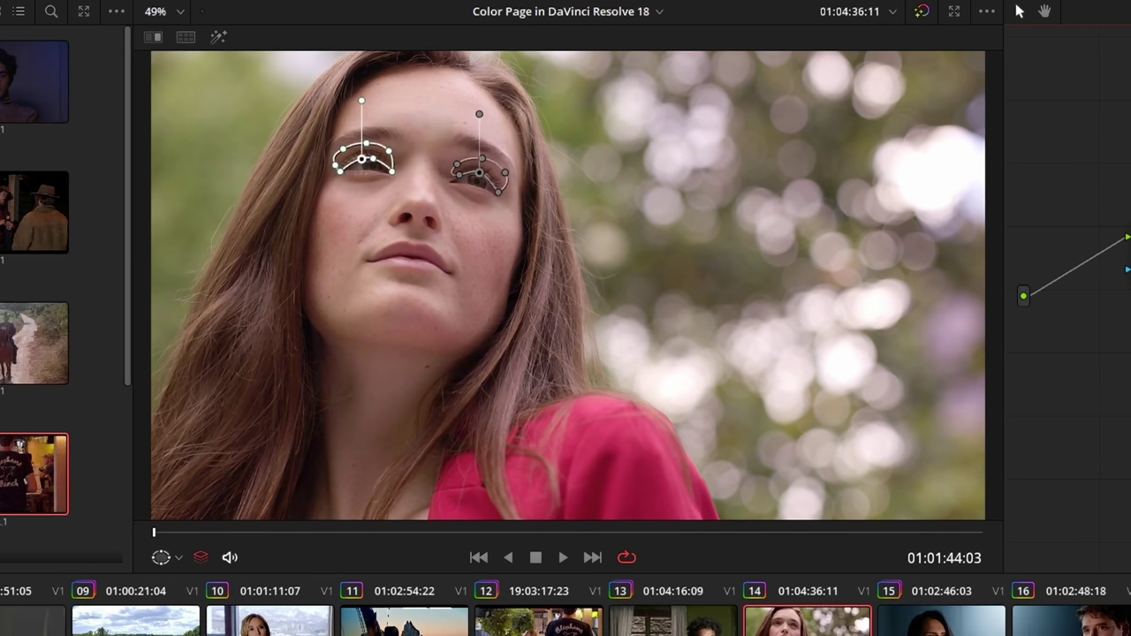
# Step: Hide the window outlines around the eyes on the Outdoor modeling clip and play back the eye makeup grade
pyautogui.hotkey('shift', '`')
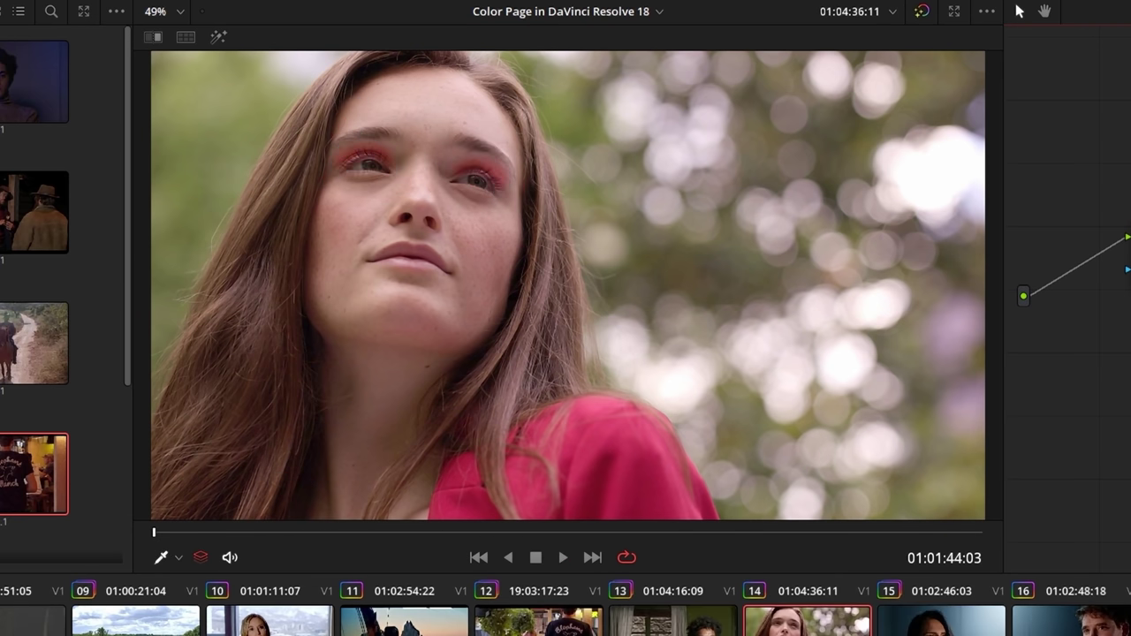
pyautogui.press('space')
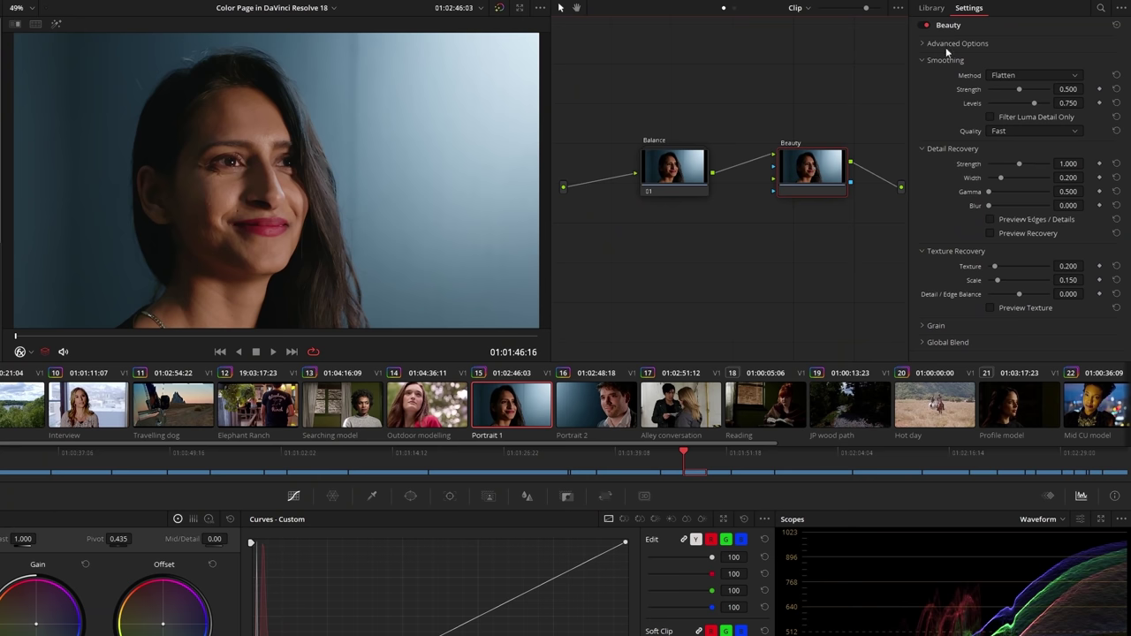
# Step: Set Portrait 1's Beauty effect to Ultra Beauty mode with smoothing strength 0.590, detail recovery strength 0.300, width 0.000 and texture 0.220
pyautogui.click(947, 44)
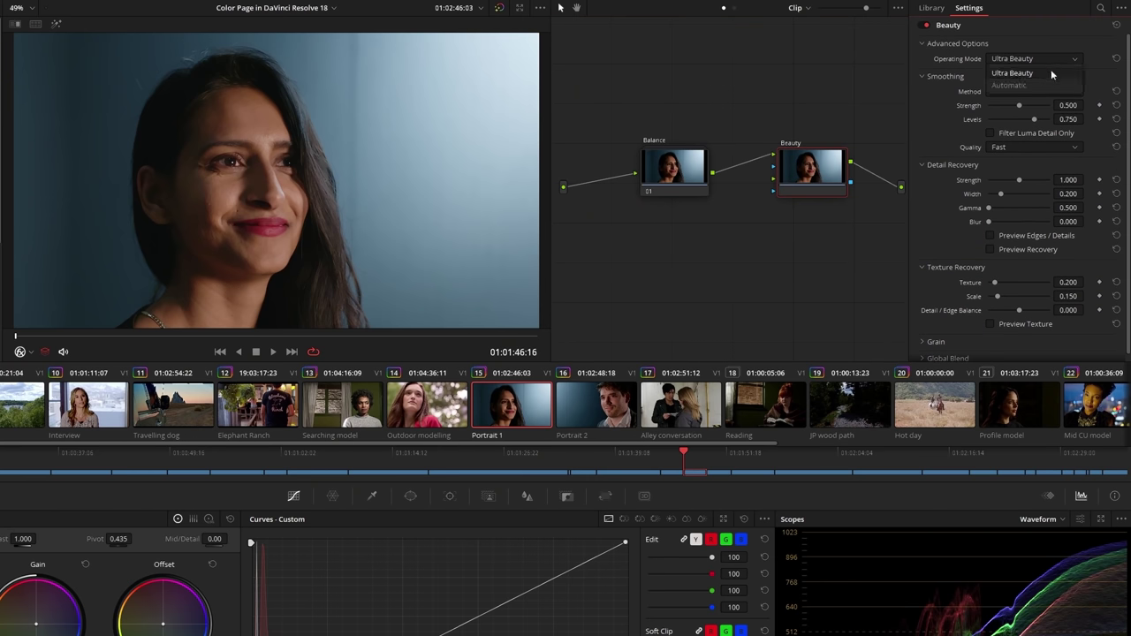
pyautogui.click(1048, 73)
pyautogui.click(1068, 282)
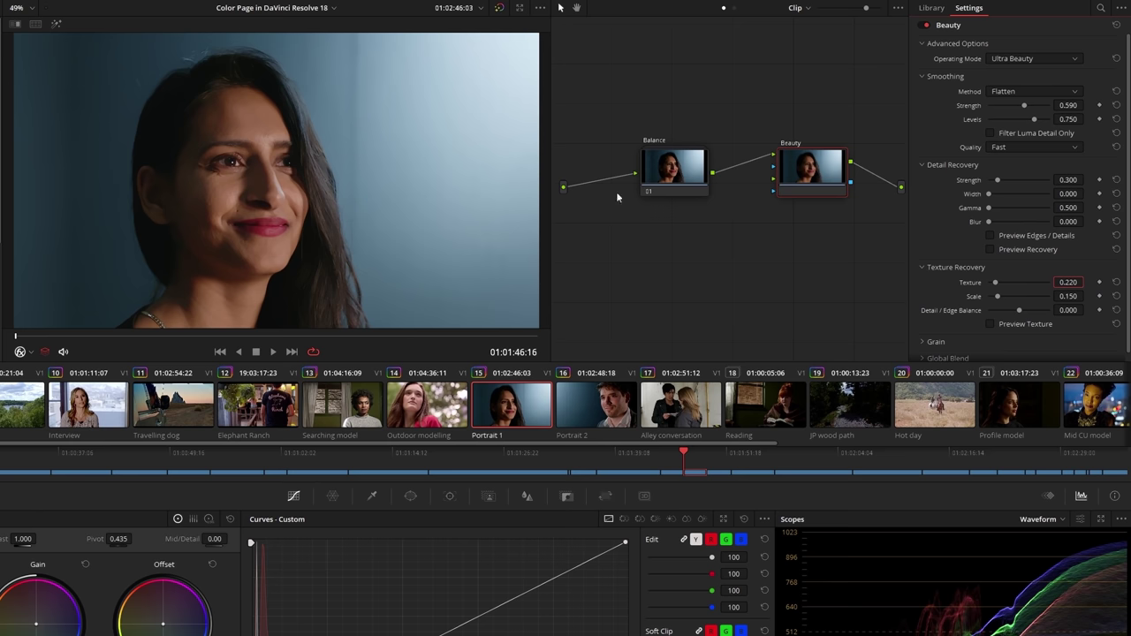
# Step: Compare the skin on Portrait 1's neck and chin close up with the Beauty effect switched off and on
pyautogui.scroll(8, 252, 275)
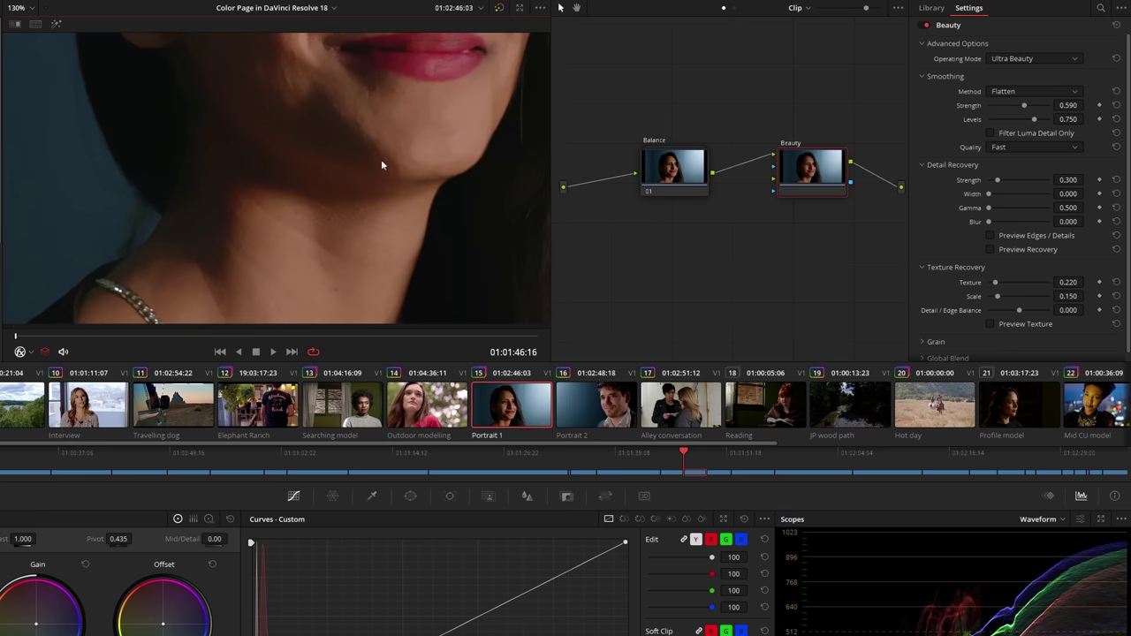
pyautogui.click(924, 26)
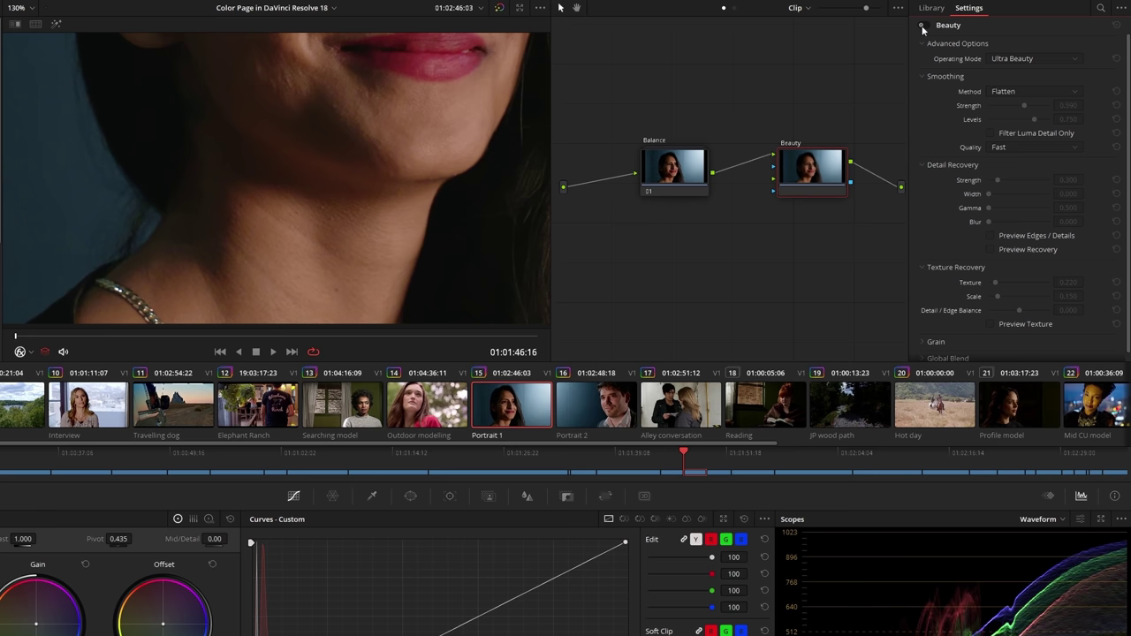
pyautogui.click(923, 26)
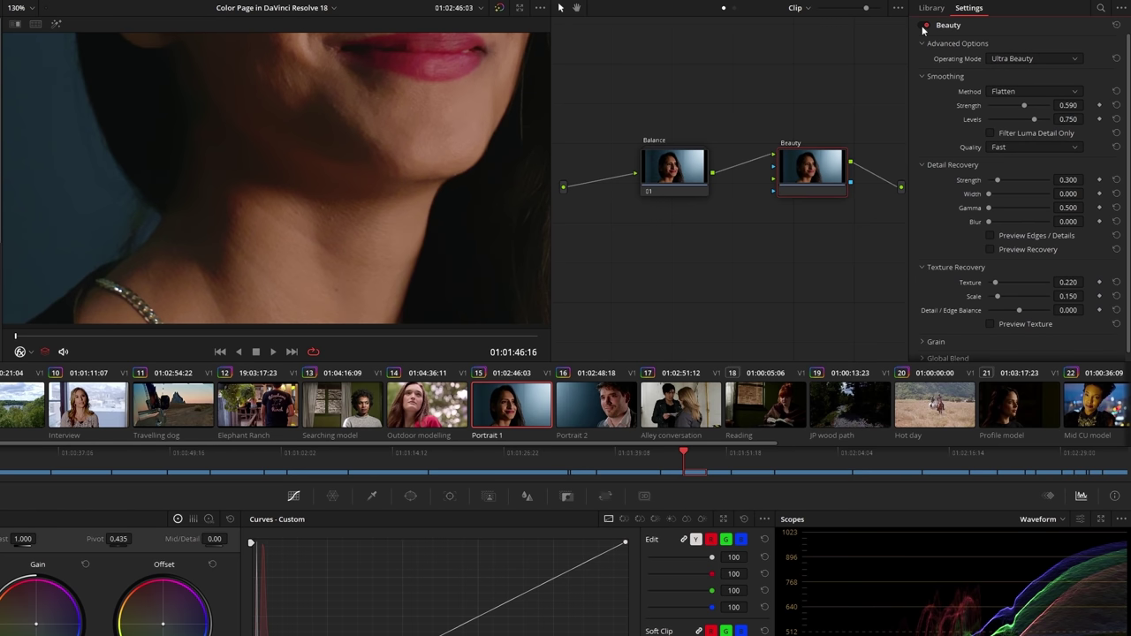
# Step: Go to the Portrait 2 clip and enable its Beauty node while viewing the man's face close up
pyautogui.press('Down')
pyautogui.scroll(4, 384, 192)
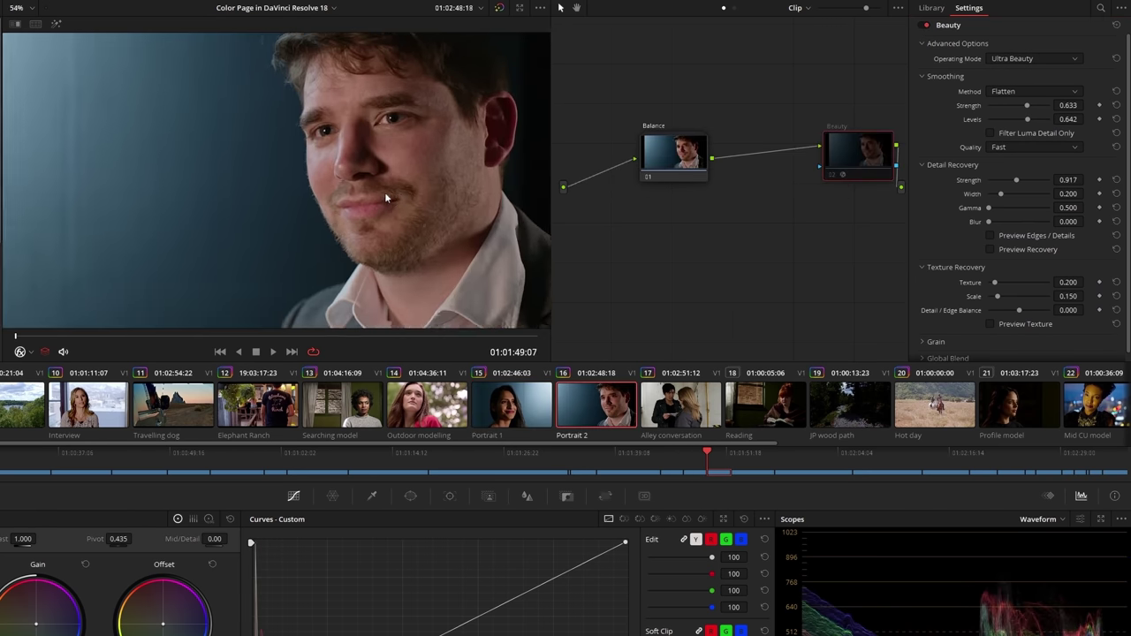
pyautogui.scroll(3, 310, 176)
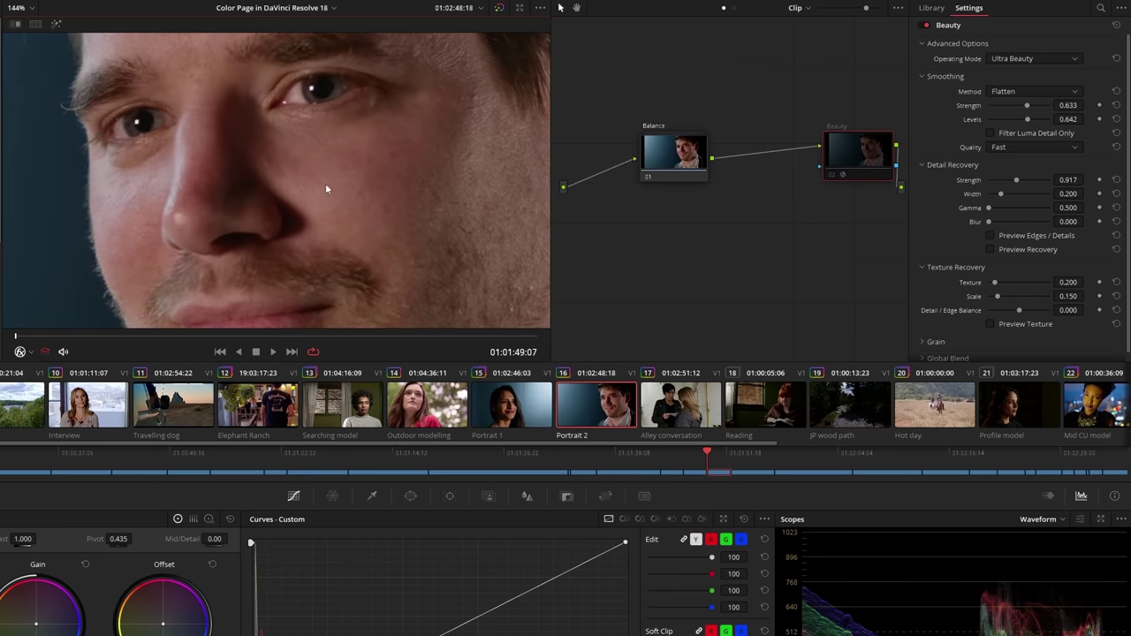
pyautogui.hotkey('ctrl', 'd')
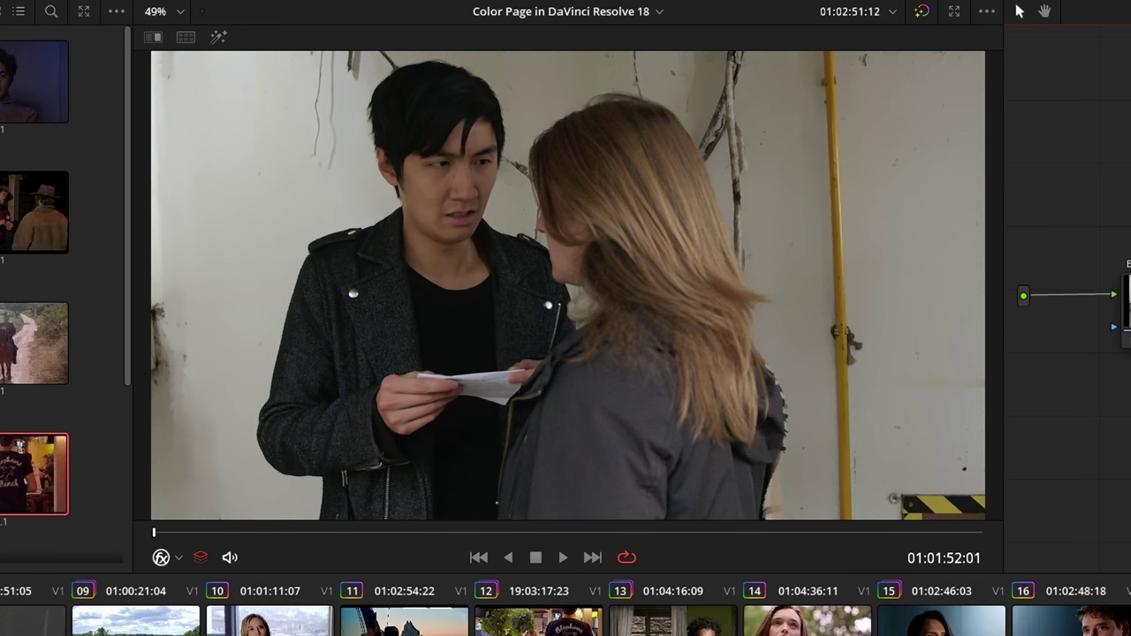
# Step: Examine the wall around the yellow pipe close up in the Alley conversation clip
pyautogui.scroll(6, 815, 180)
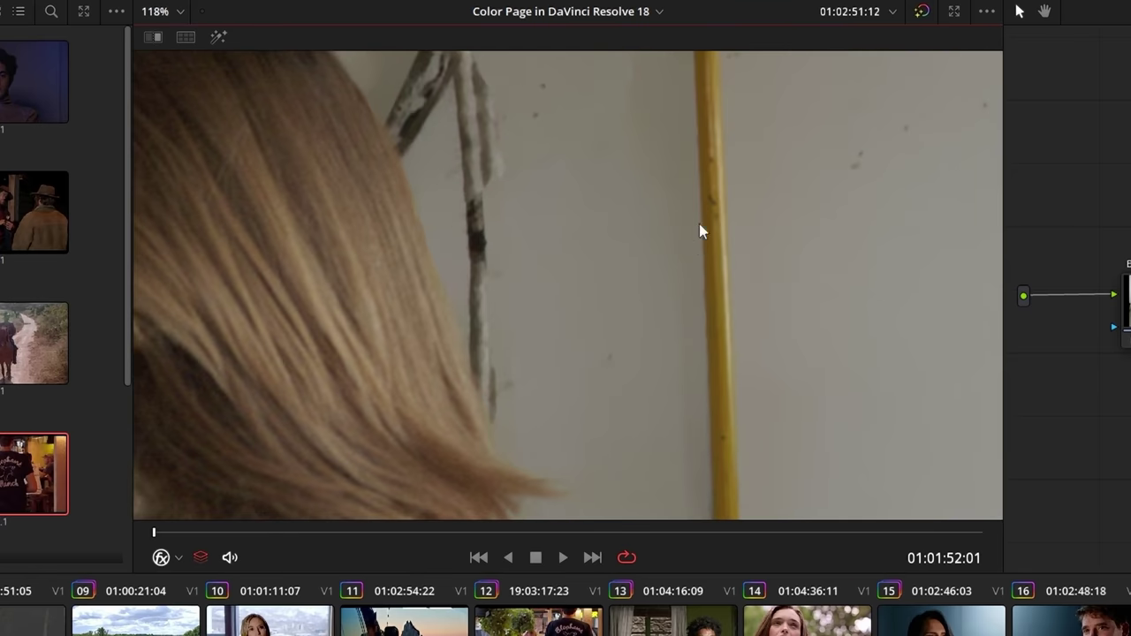
pyautogui.moveTo(699, 231); pyautogui.dragTo(628, 383)
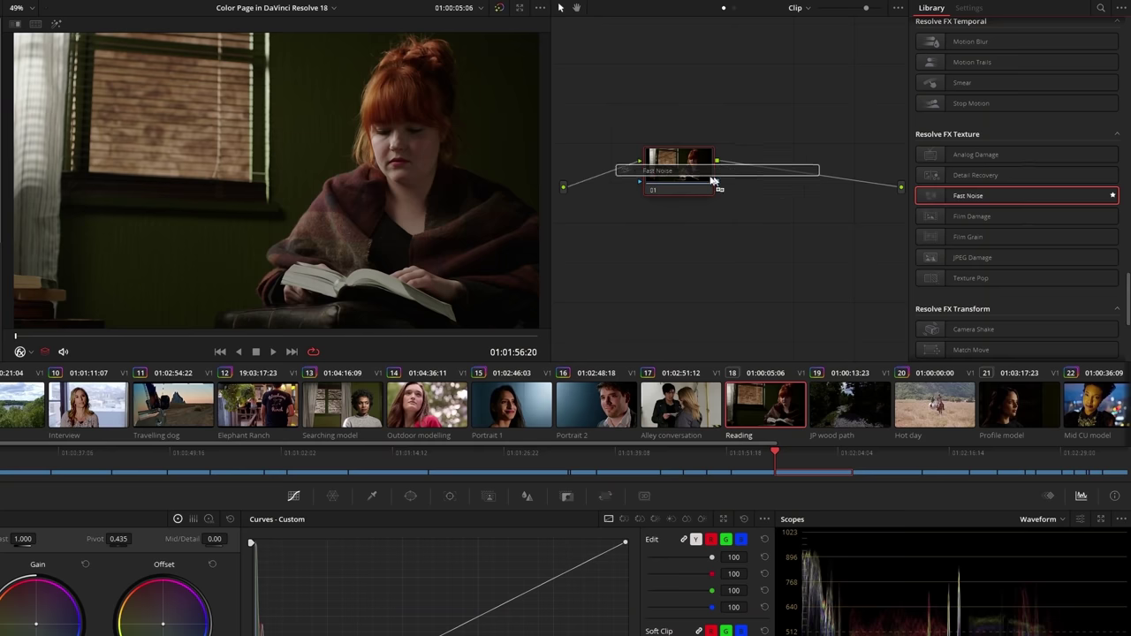
# Step: Apply Fast Noise with the Smoke preset to the Reading clip's node, setting its scale to about 1.064 and adjusting the detail balance
pyautogui.moveTo(654, 172); pyautogui.dragTo(679, 175)
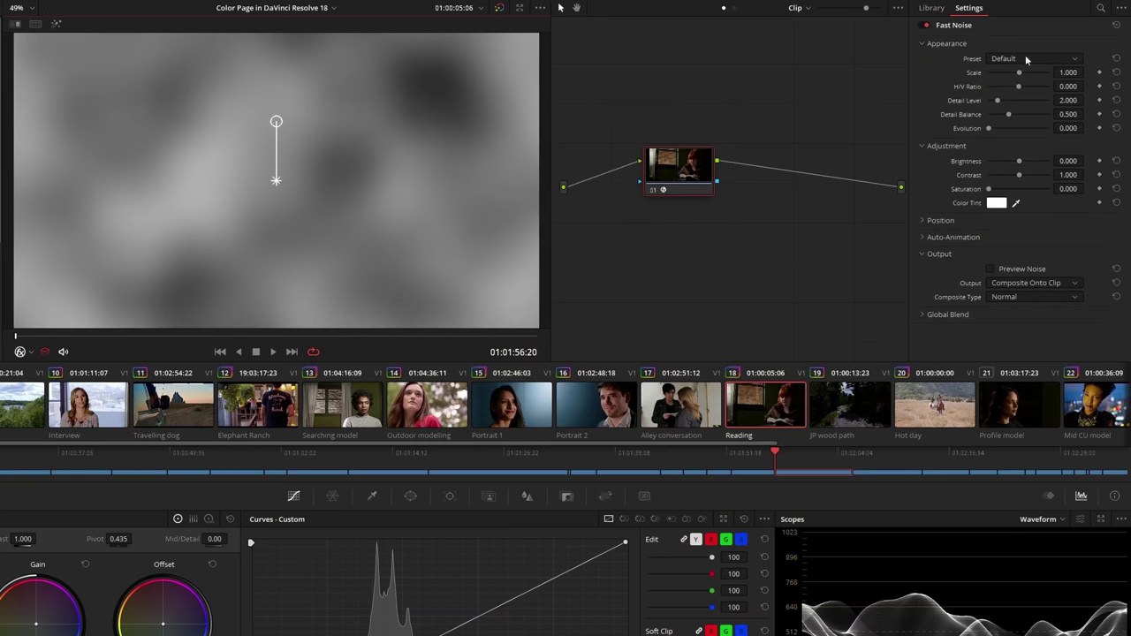
pyautogui.click(1026, 59)
pyautogui.click(1013, 110)
pyautogui.moveTo(1007, 73); pyautogui.dragTo(1020, 74)
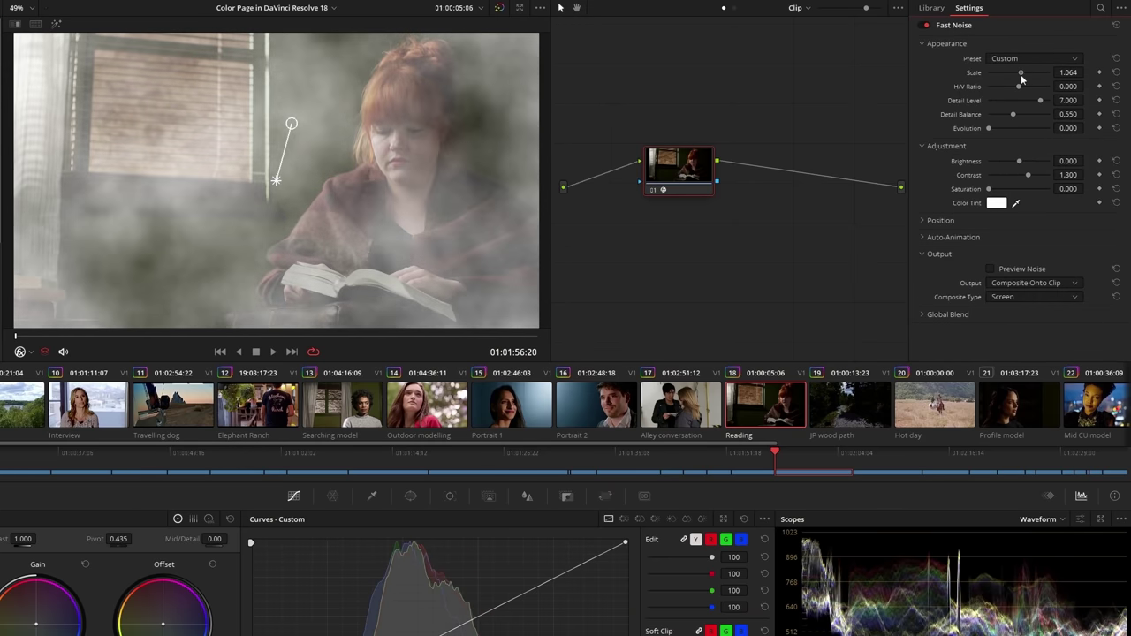
pyautogui.moveTo(1012, 114); pyautogui.dragTo(1032, 130)
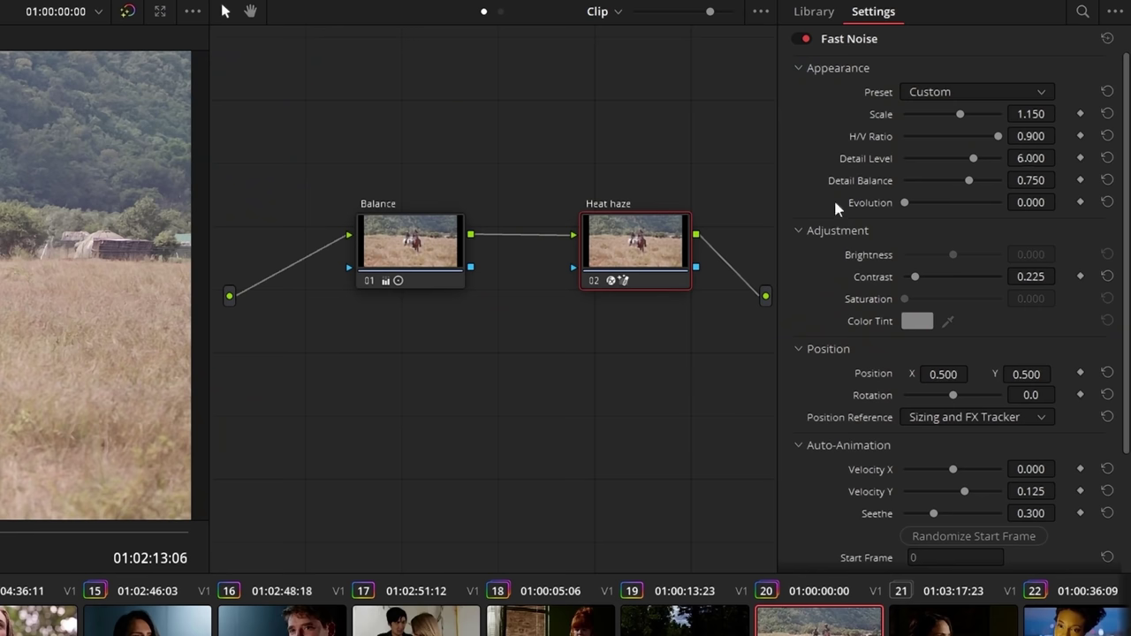
# Step: Apply the Heat Haze preset to the Fast Noise effect on the Hot day clip and play the result
pyautogui.click(974, 88)
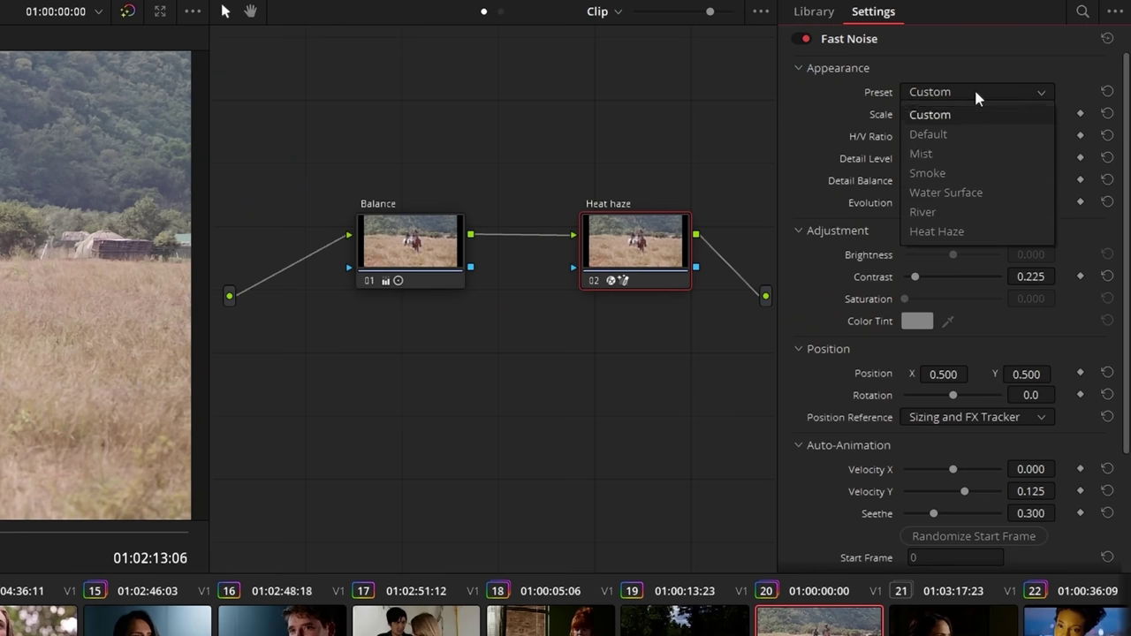
pyautogui.click(978, 228)
pyautogui.press('space')
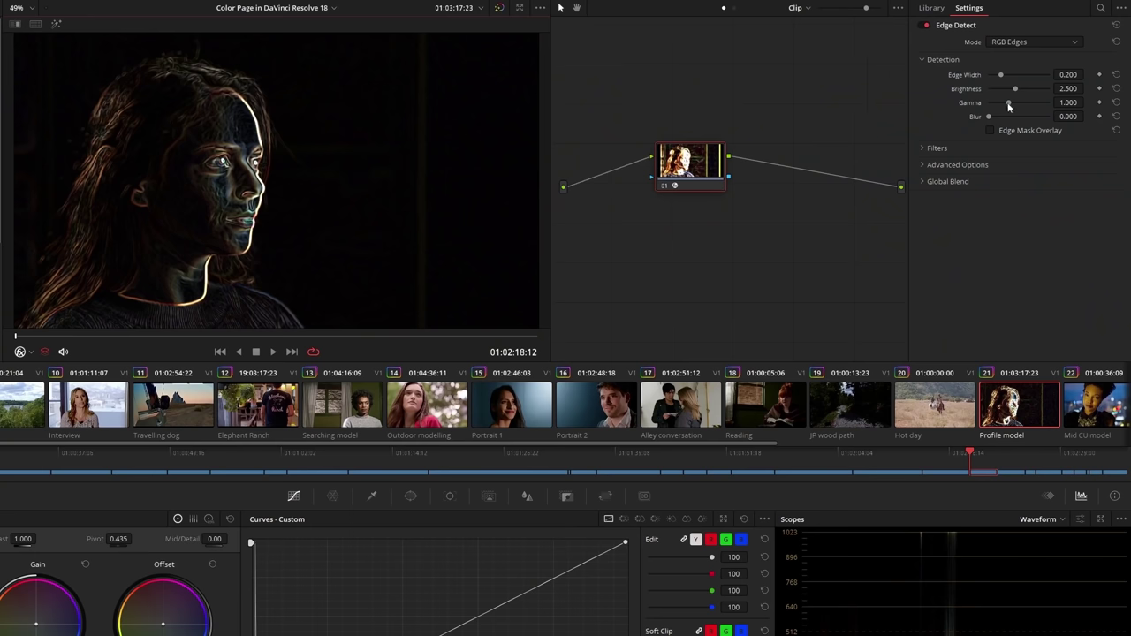
# Step: Set the Profile model clip's Edge Detect gamma to 0.955 and its filter preprocessing to Flatten
pyautogui.moveTo(1008, 98); pyautogui.dragTo(1007, 95)
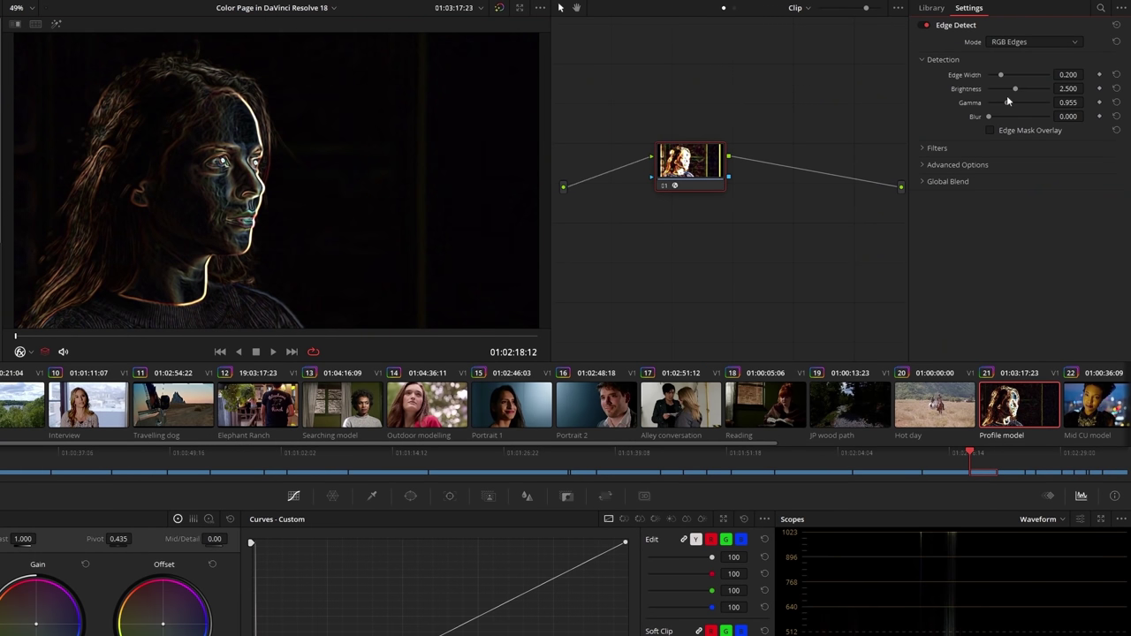
pyautogui.click(943, 148)
pyautogui.click(1018, 164)
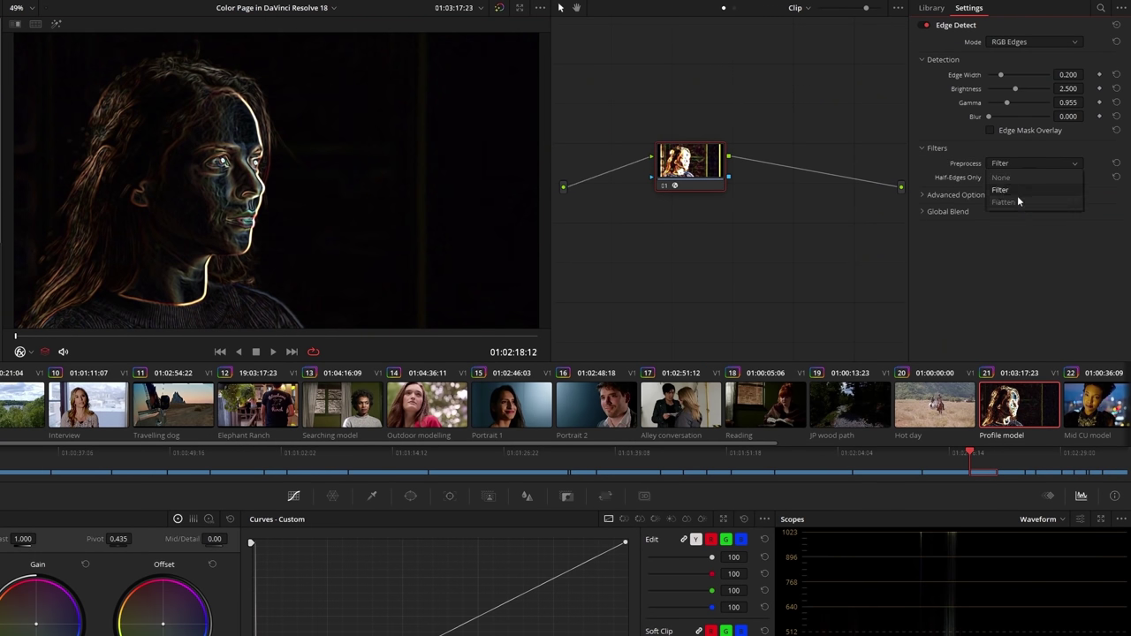
pyautogui.click(1023, 199)
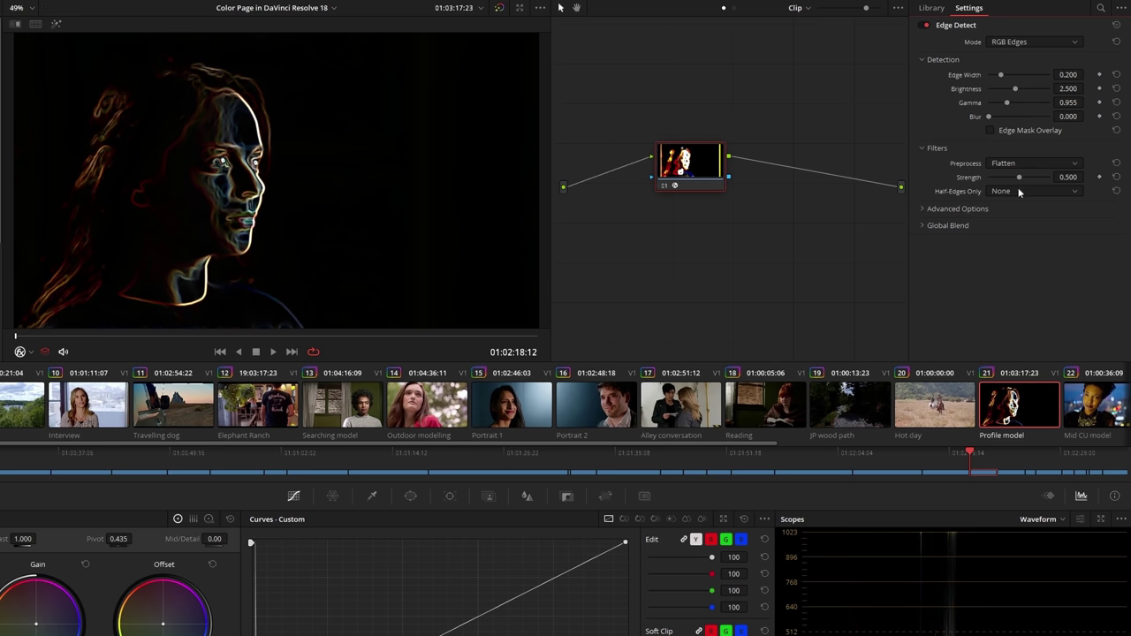
# Step: Set the Profile model clip's Edge Detect half-edges to Keep Light Side and adjust its global blend
pyautogui.click(1030, 191)
pyautogui.click(1052, 218)
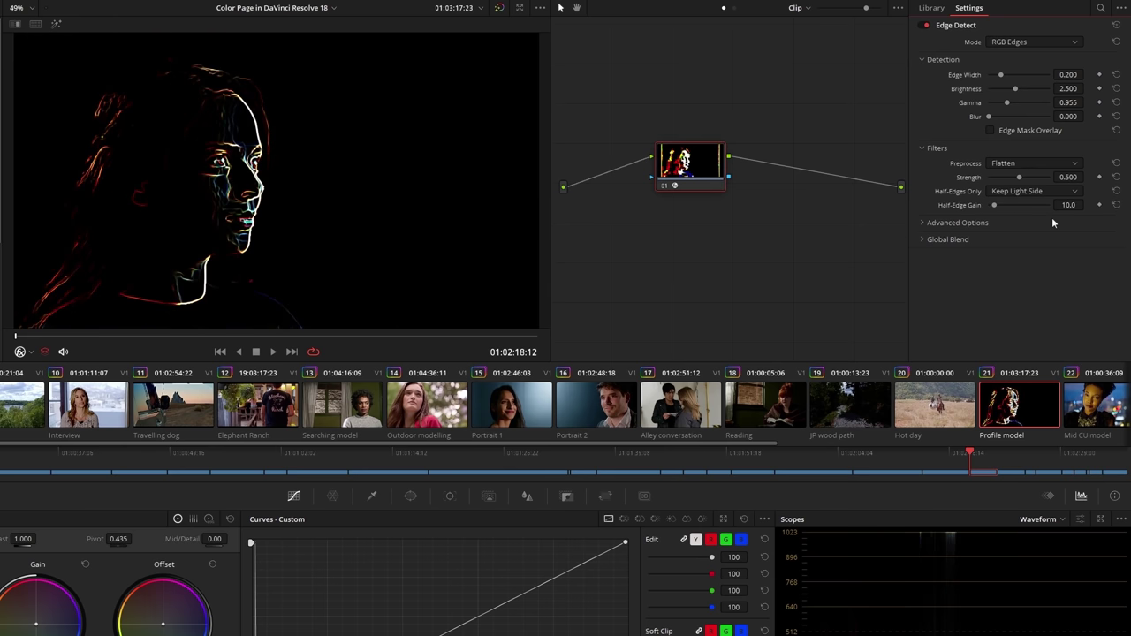
pyautogui.click(958, 222)
pyautogui.click(948, 265)
pyautogui.moveTo(992, 285); pyautogui.dragTo(1086, 285)
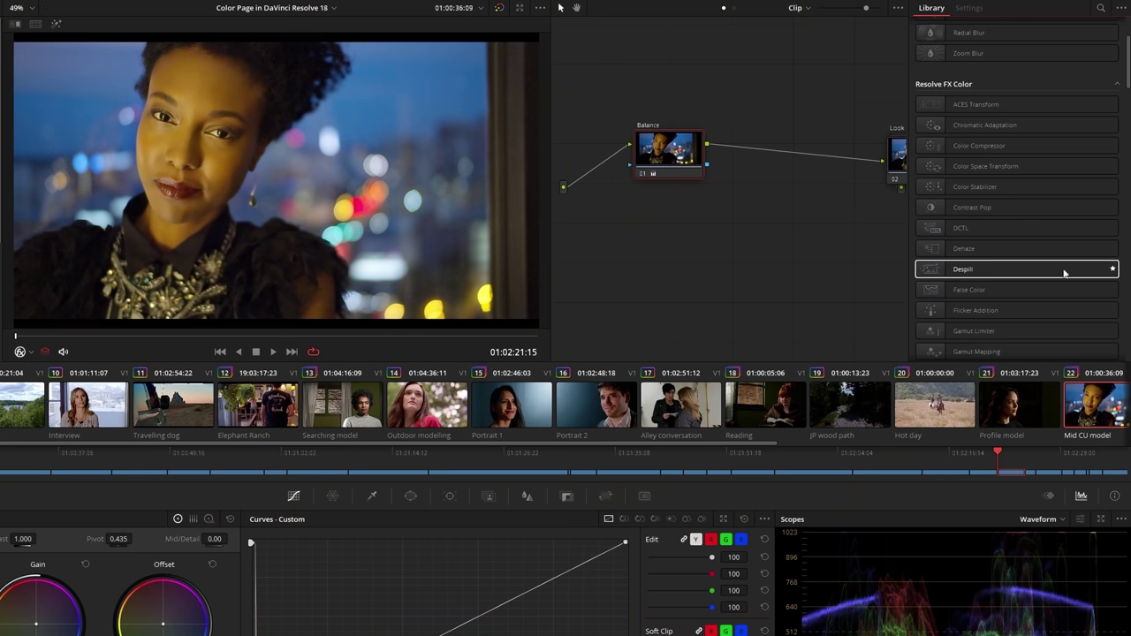
# Step: Add a Despill effect after the Balance node of the Mid CU model clip with strength 0.650 and compare the result on and off
pyautogui.moveTo(1061, 271); pyautogui.dragTo(803, 156)
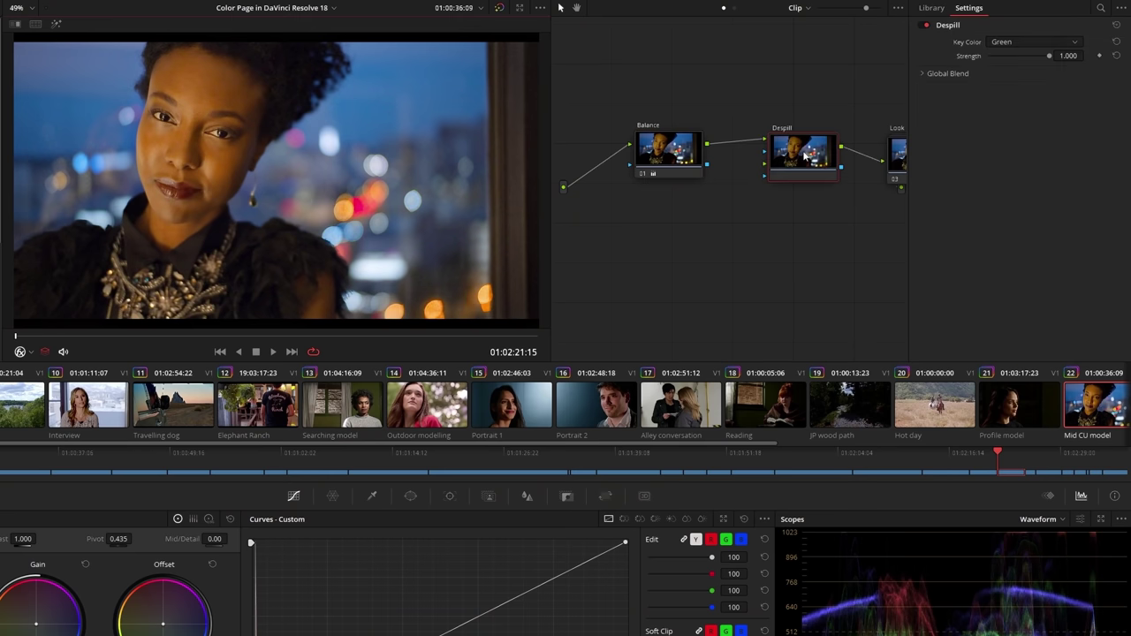
pyautogui.doubleClick(1068, 55)
pyautogui.write('0.5')
pyautogui.press('Return')
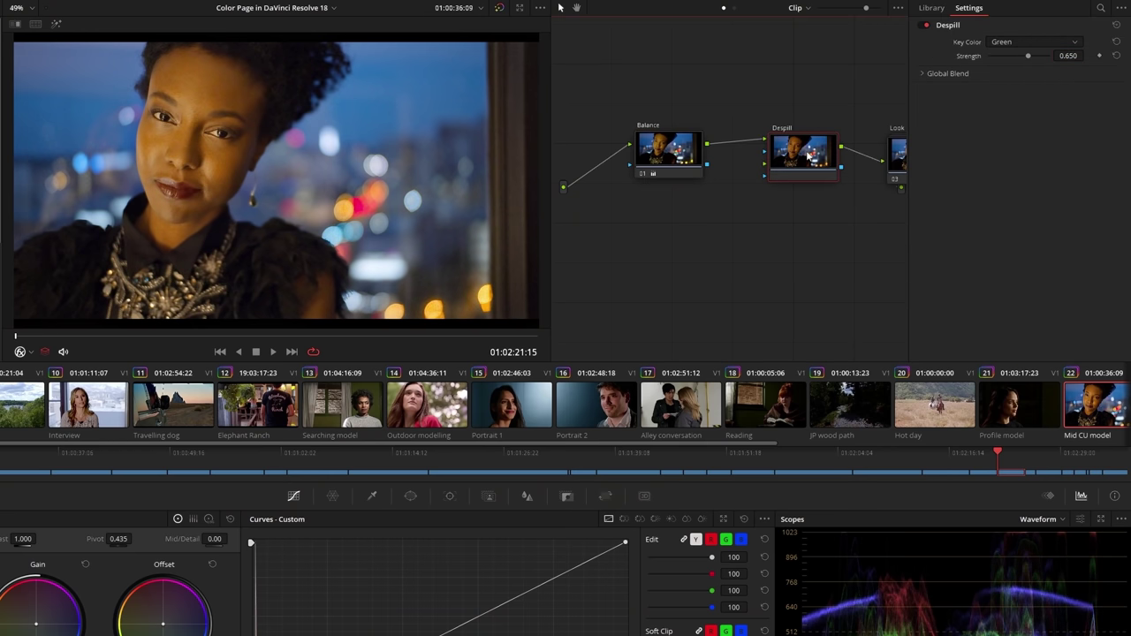
pyautogui.click(807, 156)
pyautogui.hotkey('ctrl', 'd')
pyautogui.hotkey('ctrl', 'd')
# Step: Enable the Despill effect on the Red Chroma Screen, Mid forrest and Mid forrest 2 clips
pyautogui.click(581, 400)
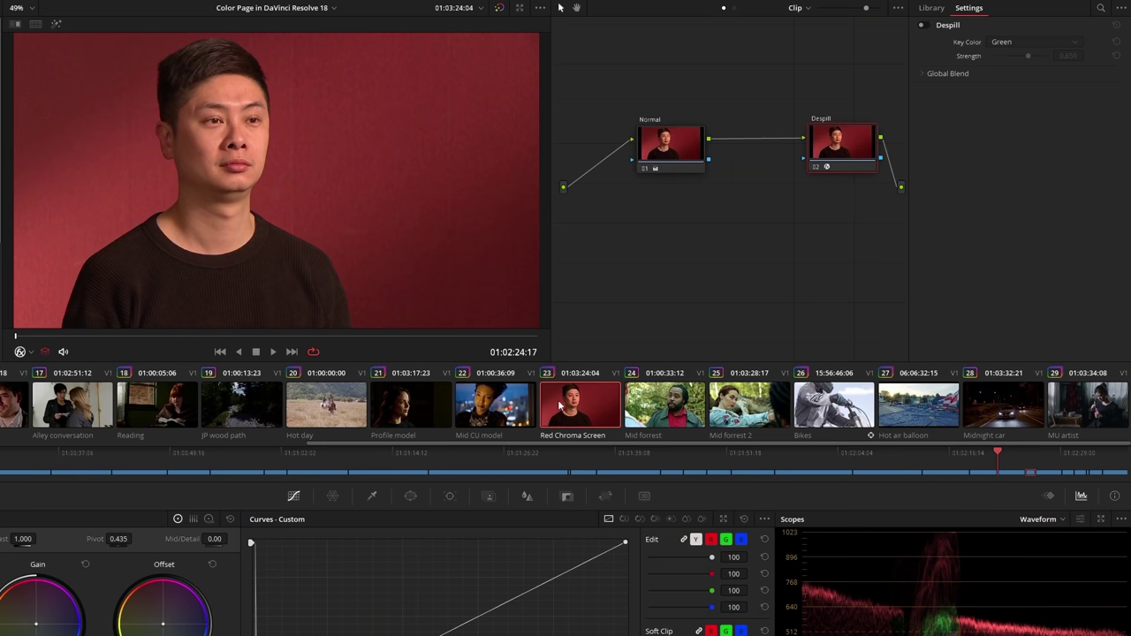
pyautogui.click(922, 26)
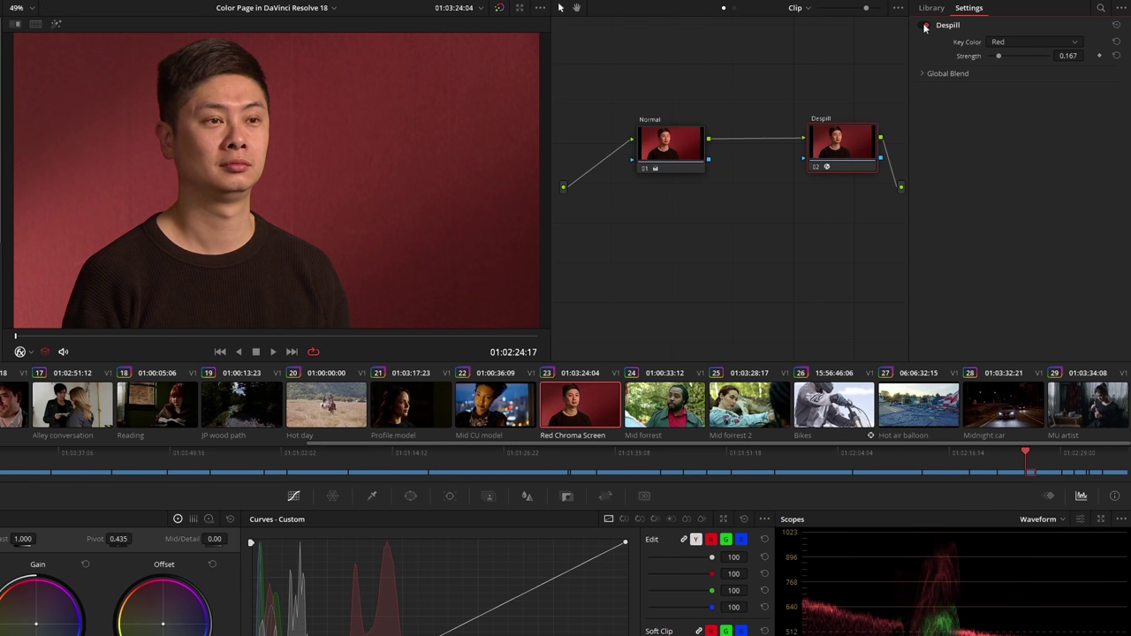
pyautogui.click(661, 407)
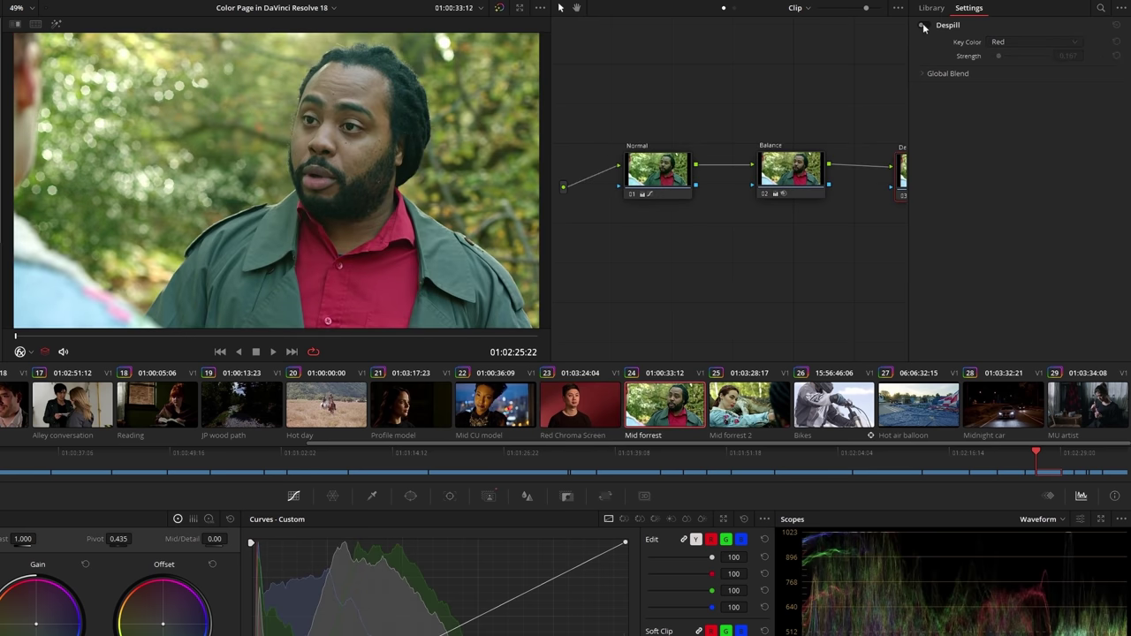
pyautogui.click(924, 25)
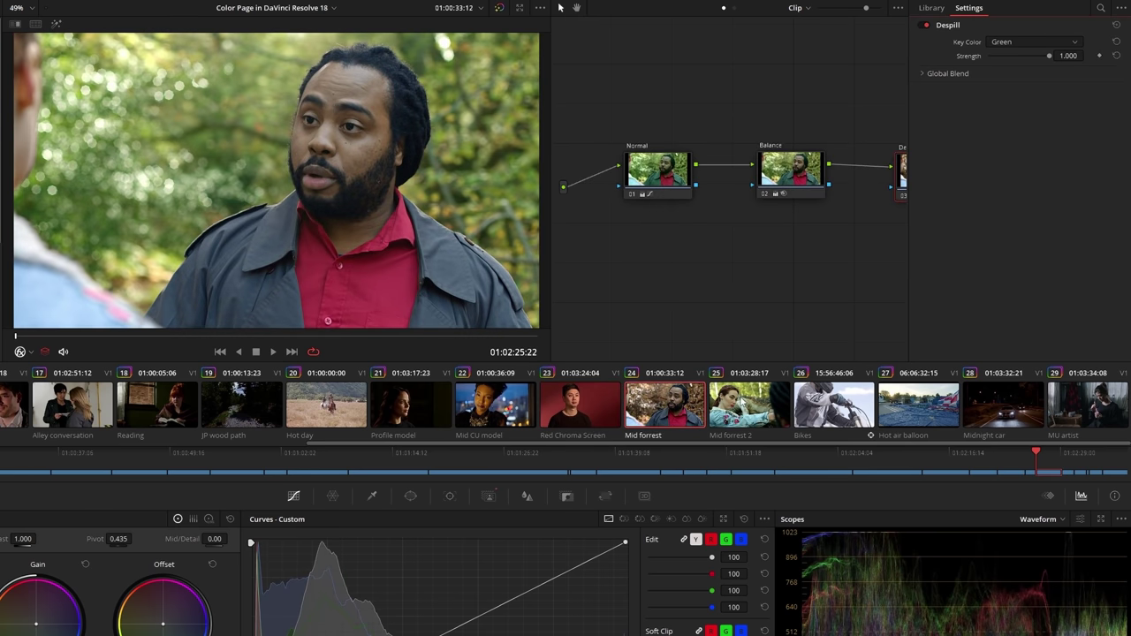
pyautogui.click(744, 401)
pyautogui.click(924, 26)
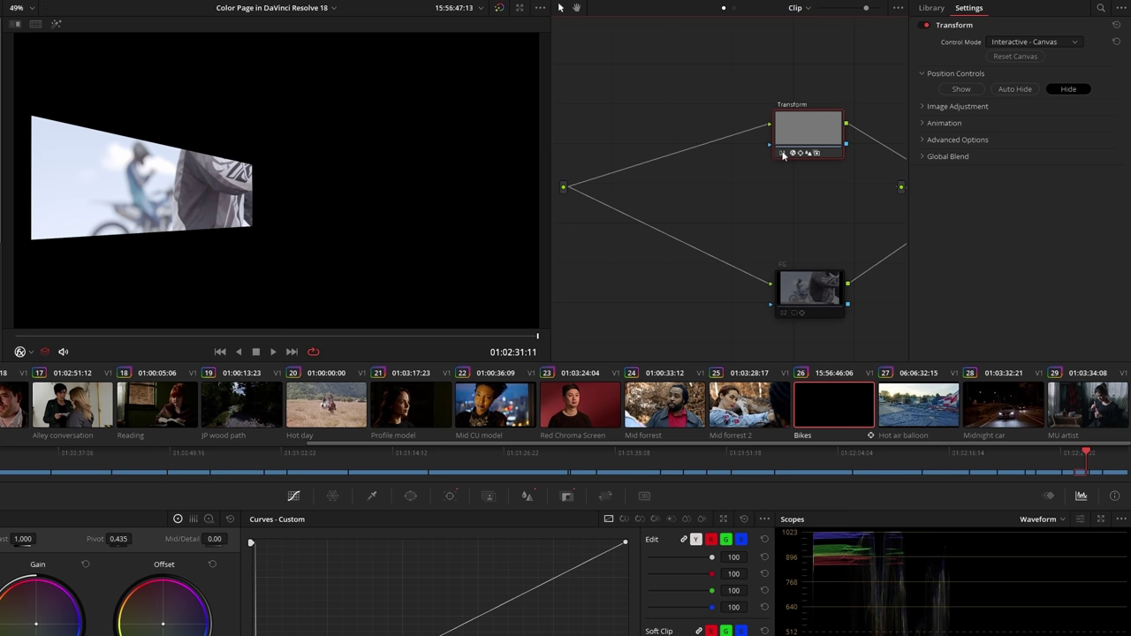
# Step: Add the Blackmagic Design logo as an external matte feeding the Bikes clip's Transform node and play the clip in reverse
pyautogui.rightClick(798, 122)
pyautogui.click(840, 253)
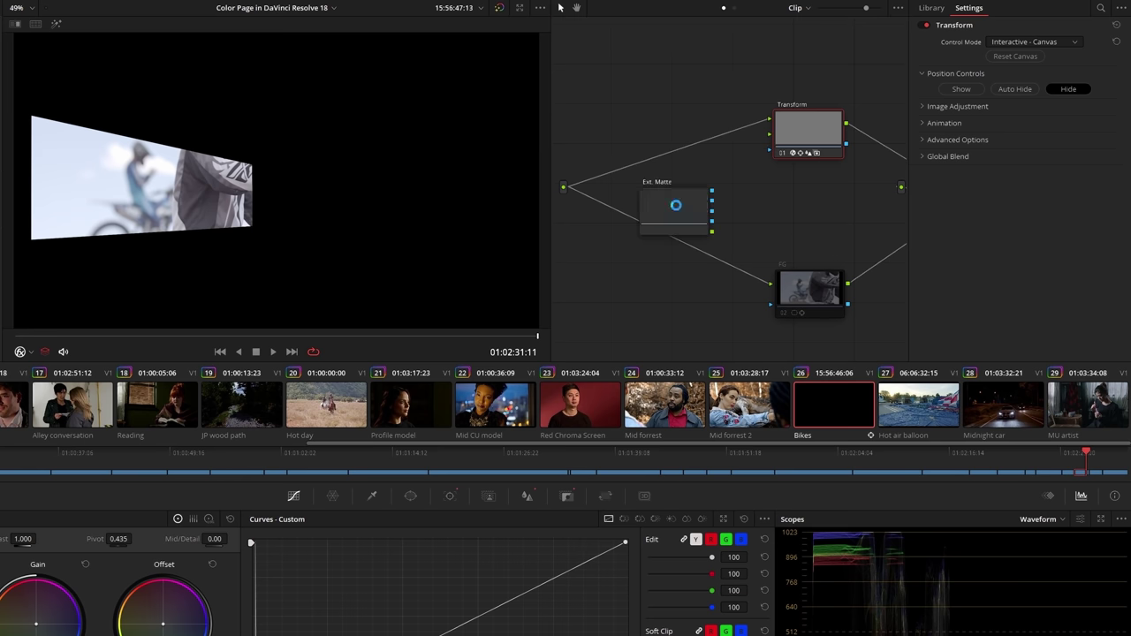
pyautogui.moveTo(769, 134); pyautogui.dragTo(770, 134)
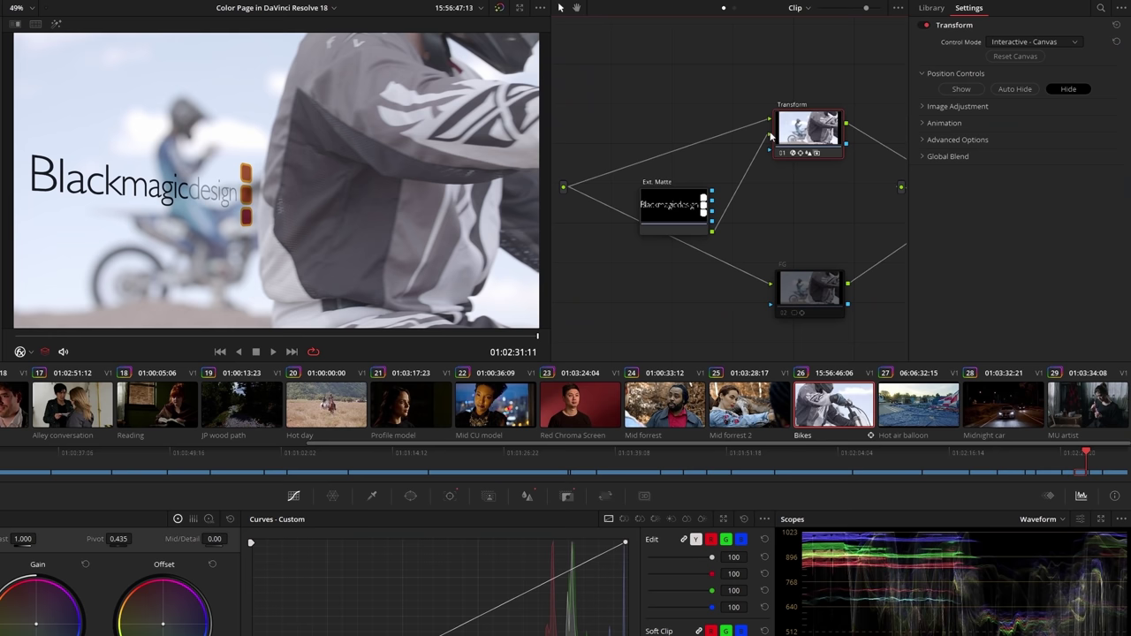
pyautogui.press('j')
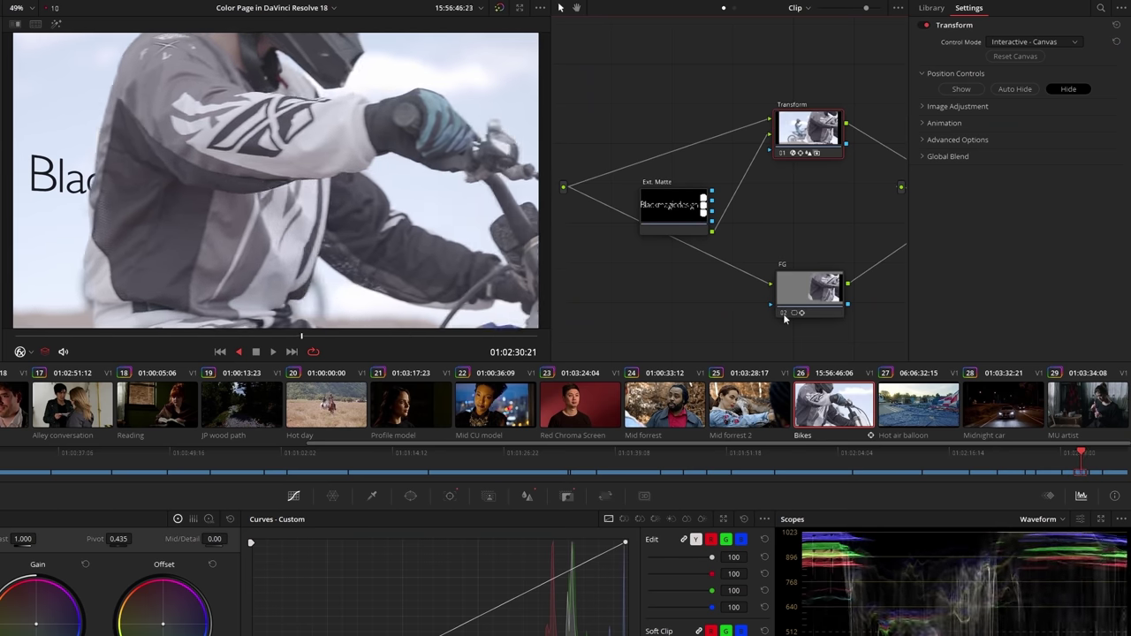
# Step: Set the Hot air balloon clip's Green/Purple aberration correction to scale -0.468 and edge 0.009 using the estimated fringes, and compare before and after
pyautogui.click(909, 407)
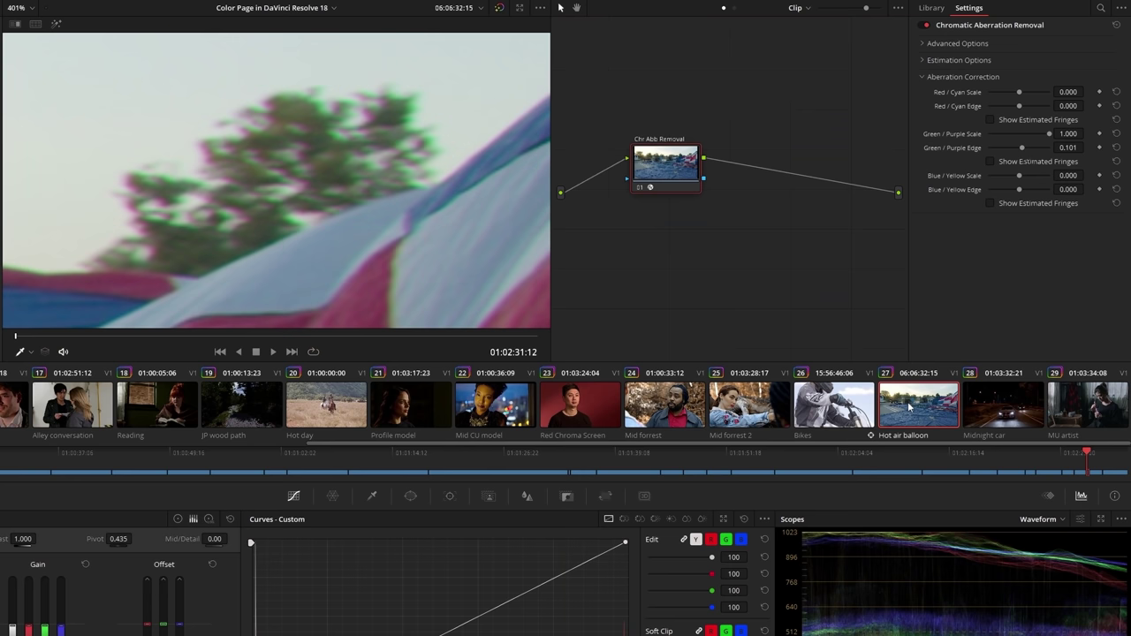
pyautogui.click(989, 162)
pyautogui.moveTo(1050, 133); pyautogui.dragTo(1020, 150)
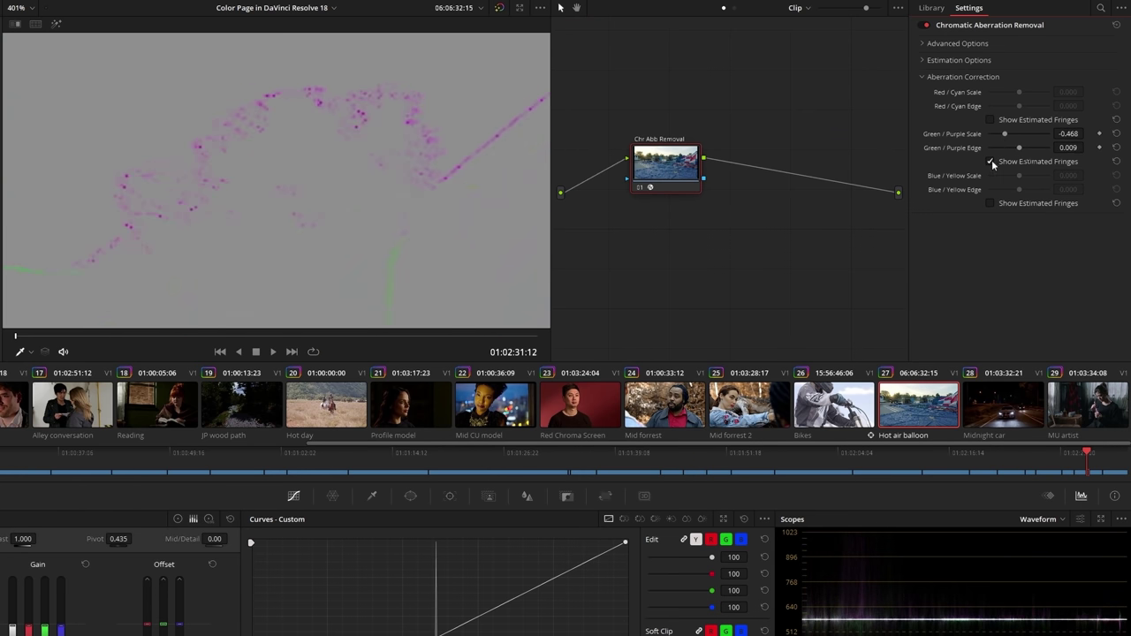
pyautogui.click(991, 162)
pyautogui.click(924, 25)
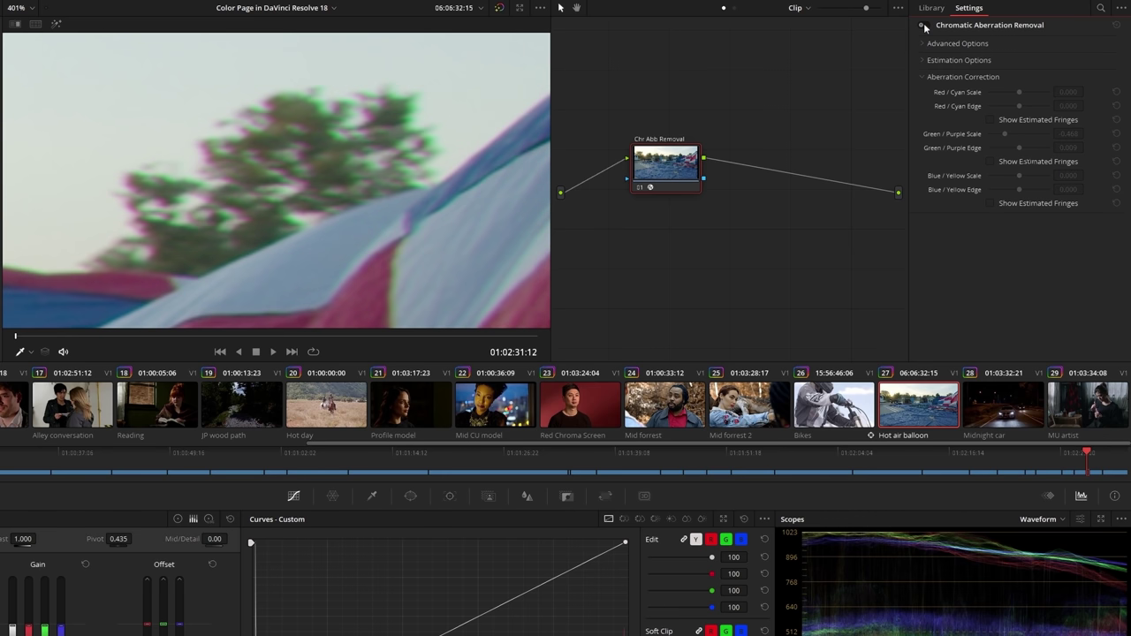
pyautogui.click(925, 26)
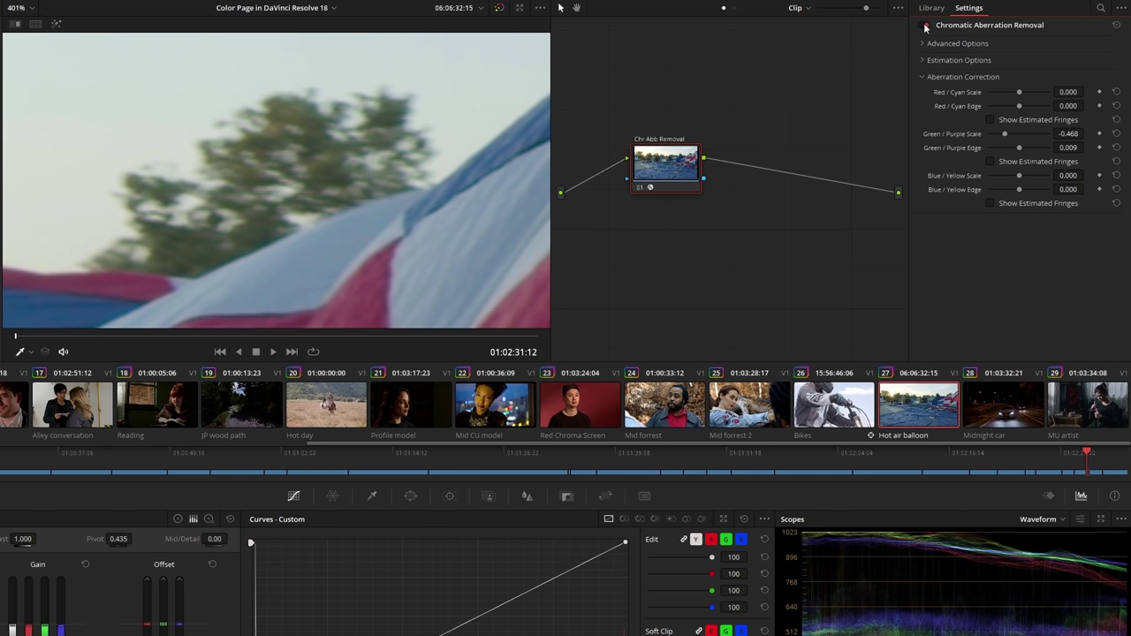
# Step: Apply the Bokeh preset to the Lens Reflections effect on the Midnight car clip and play the result
pyautogui.press('Down')
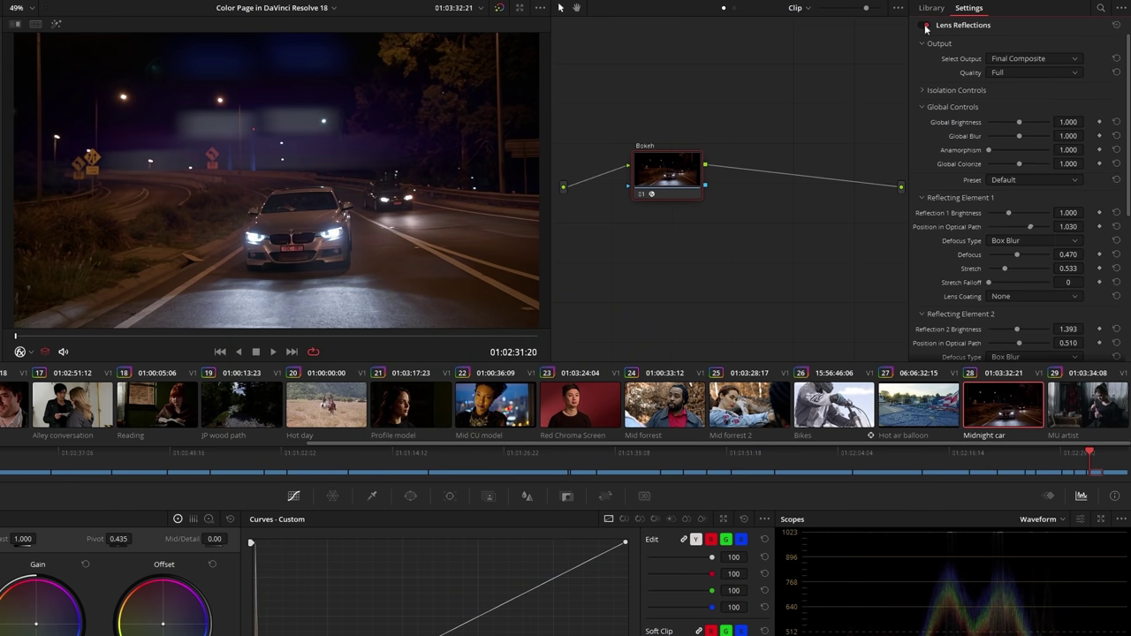
pyautogui.click(1018, 180)
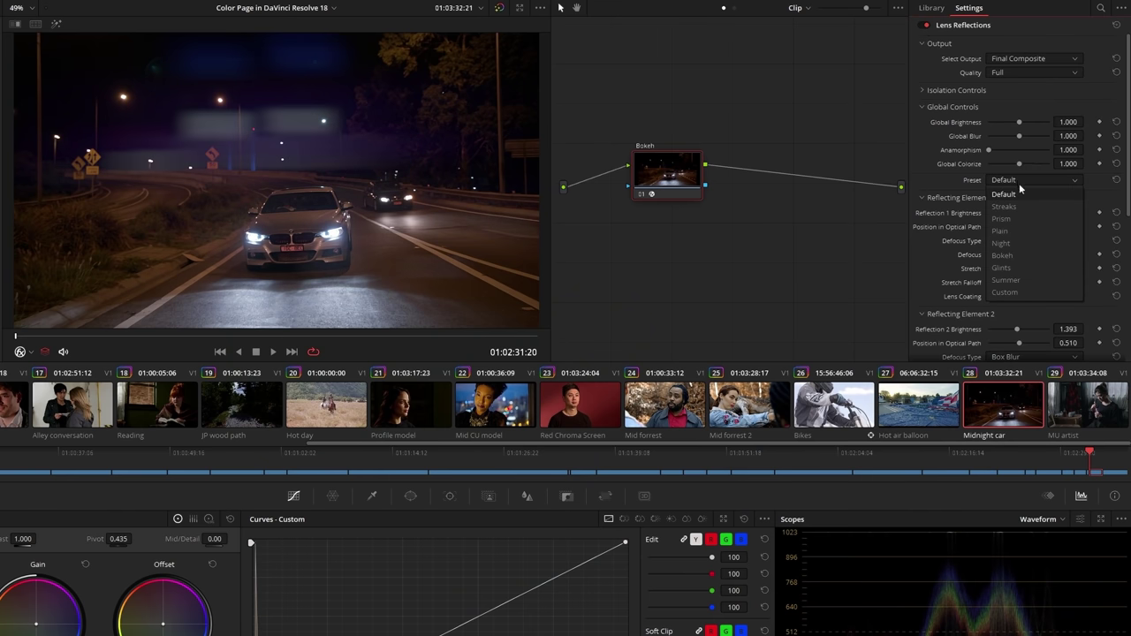
pyautogui.click(1025, 255)
pyautogui.press('space')
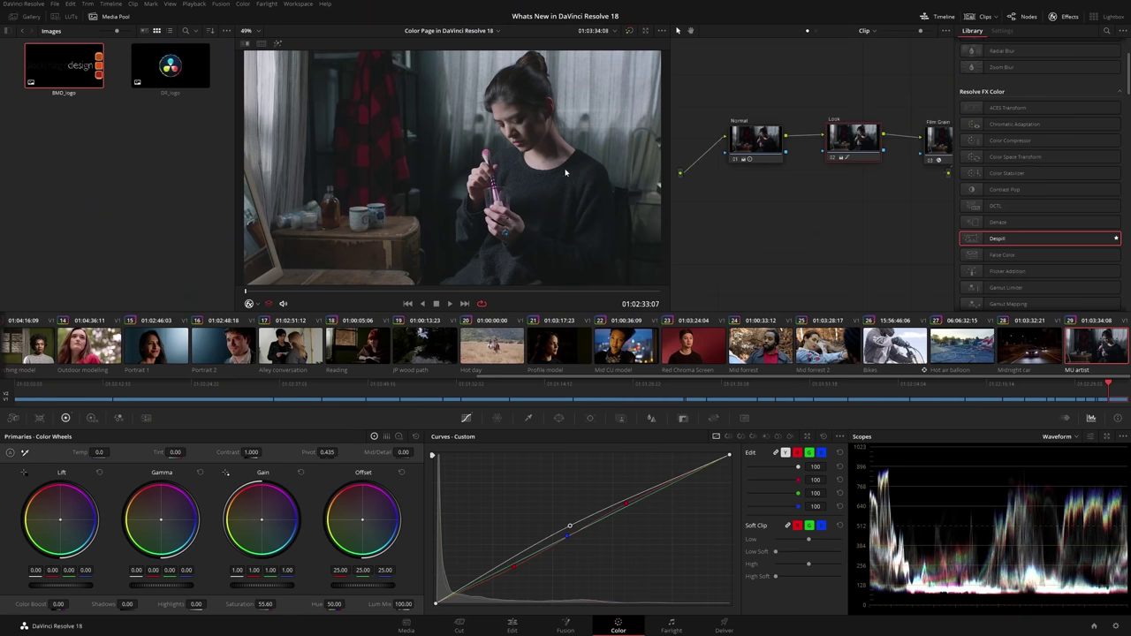
# Step: Raise the midpoint of the luminance curve alone on the MU artist clip's Look node
pyautogui.scroll(1, 589, 209)
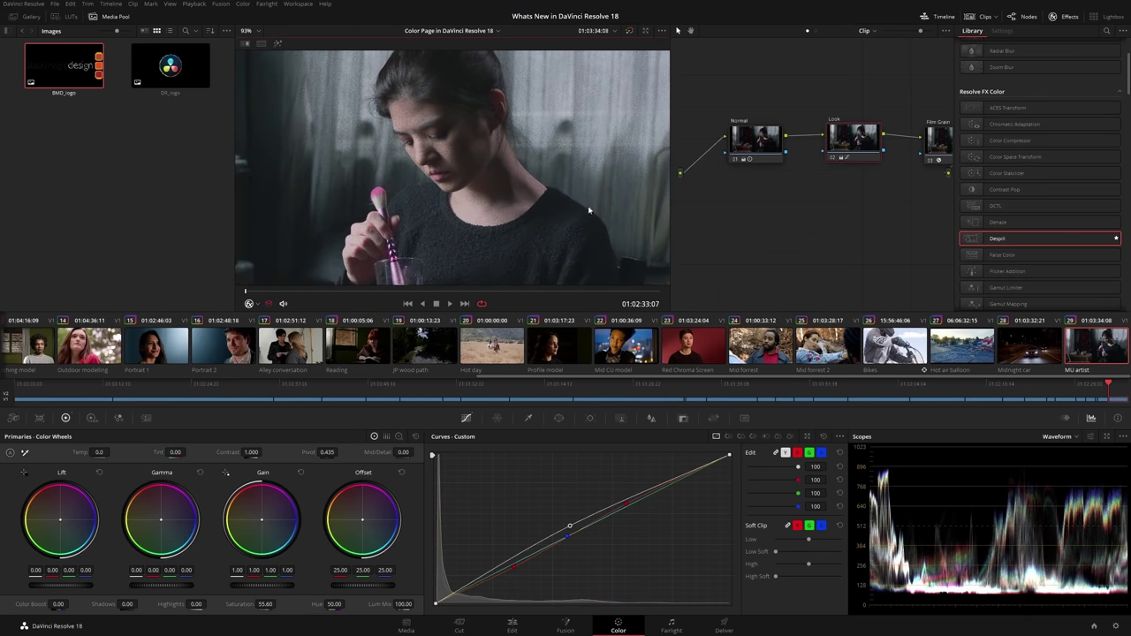
pyautogui.click(785, 452)
pyautogui.moveTo(565, 532)
pyautogui.mouseDown()
pyautogui.moveTo(565, 520)
pyautogui.moveTo(581, 540)
pyautogui.moveTo(571, 522)
pyautogui.mouseUp()
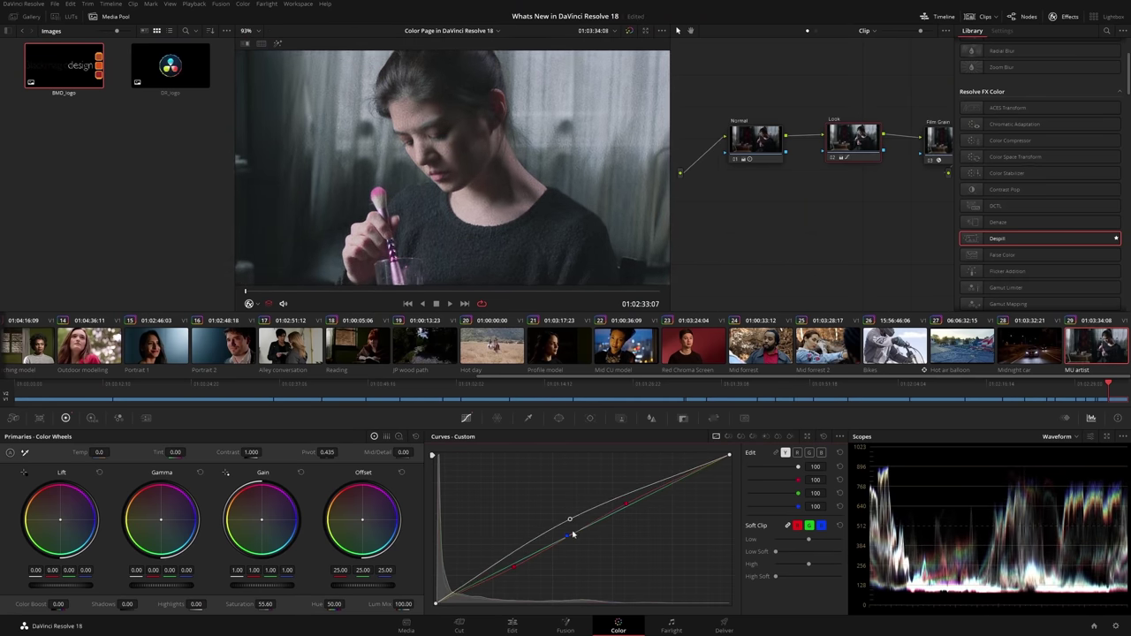
# Step: Enable Animate On Every Refresh for the MU artist clip's Film Grain and readjust the Look node's luminance curve
pyautogui.click(941, 144)
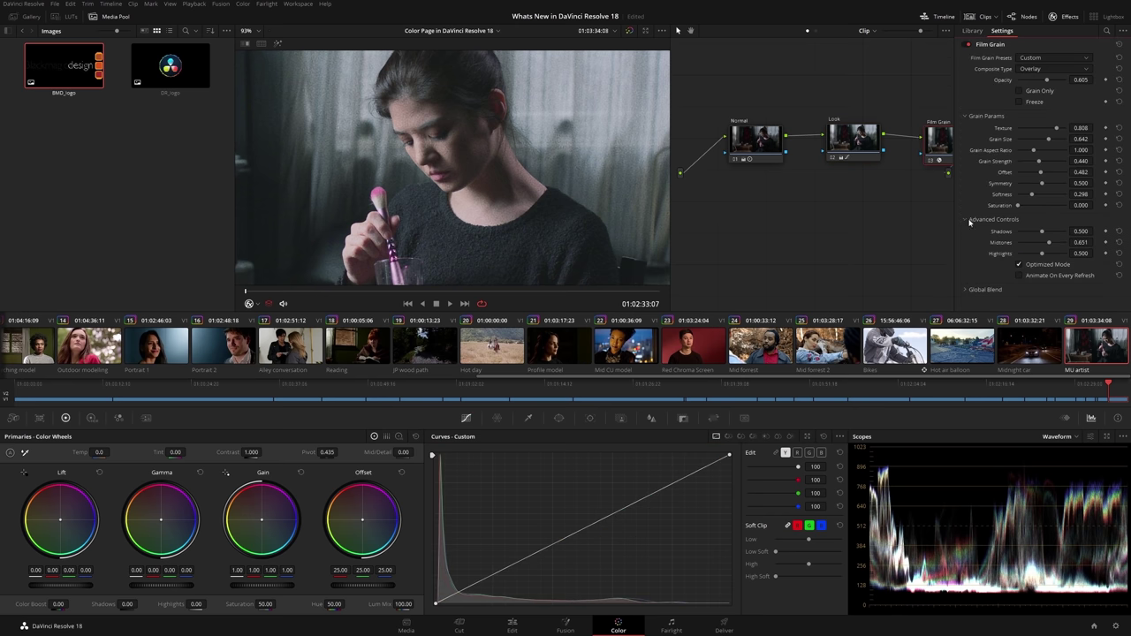
pyautogui.click(1020, 275)
pyautogui.click(877, 148)
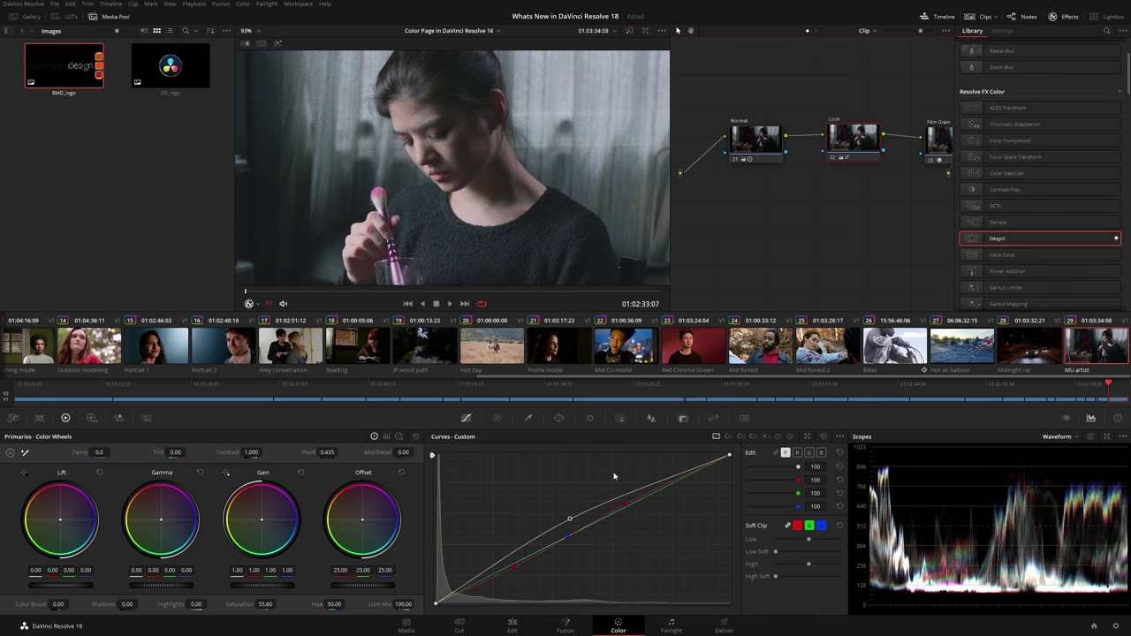
pyautogui.moveTo(570, 521)
pyautogui.mouseDown()
pyautogui.moveTo(583, 536)
pyautogui.moveTo(573, 520)
pyautogui.mouseUp()
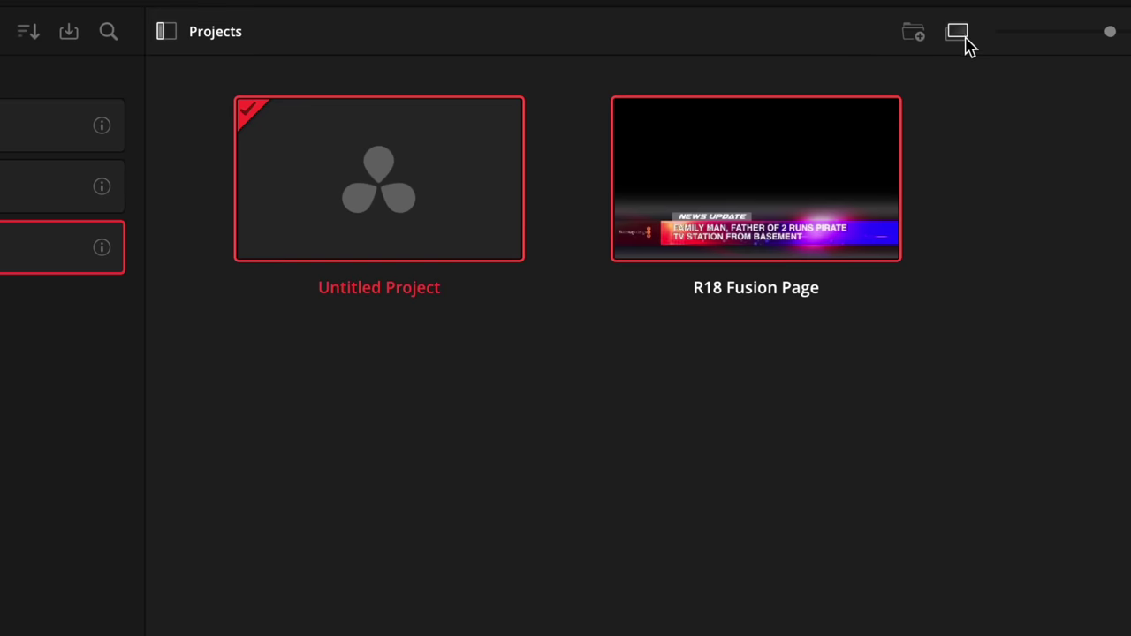
# Step: Copy the selected Untitled Project and R18 Fusion Page projects to the root folder of the local DR18 Demos project library
pyautogui.click(792, 86)
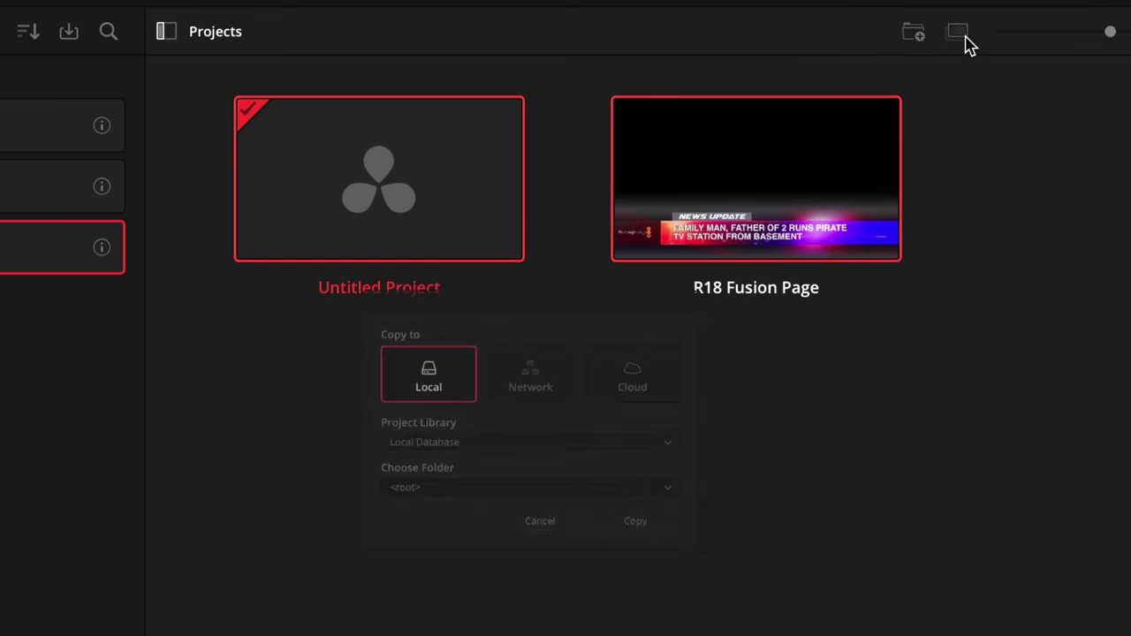
pyautogui.click(523, 456)
pyautogui.click(528, 516)
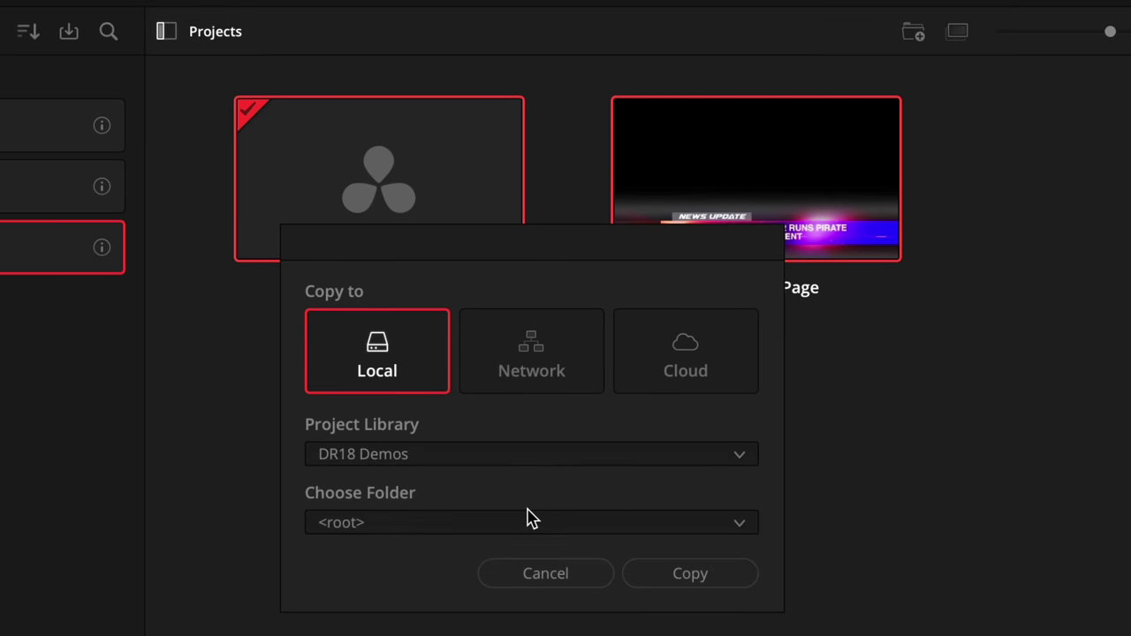
pyautogui.click(698, 574)
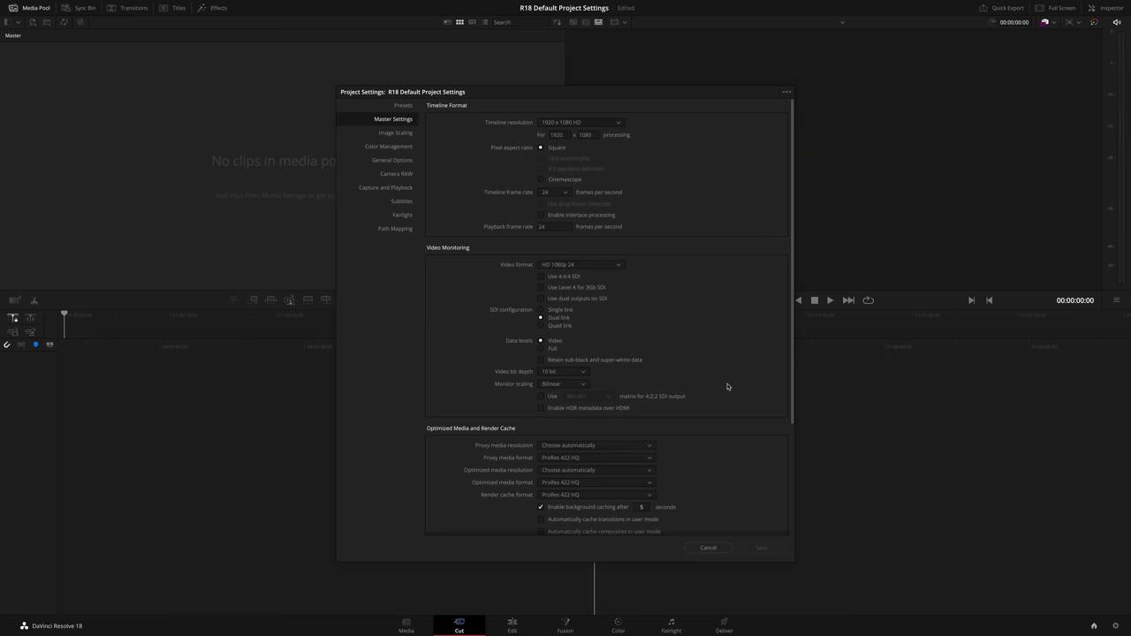
# Step: Set the timeline resolution to 3840 x 2160 Ultra HD and the video format to UHD 2160p 24, and open the project settings' options
pyautogui.click(617, 124)
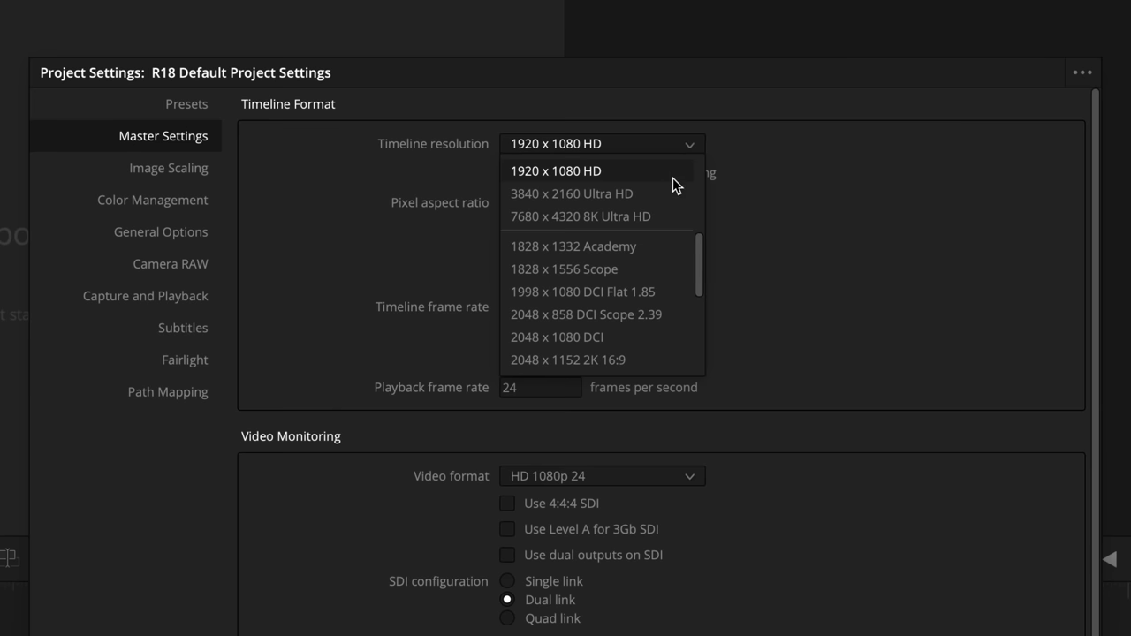
pyautogui.click(611, 145)
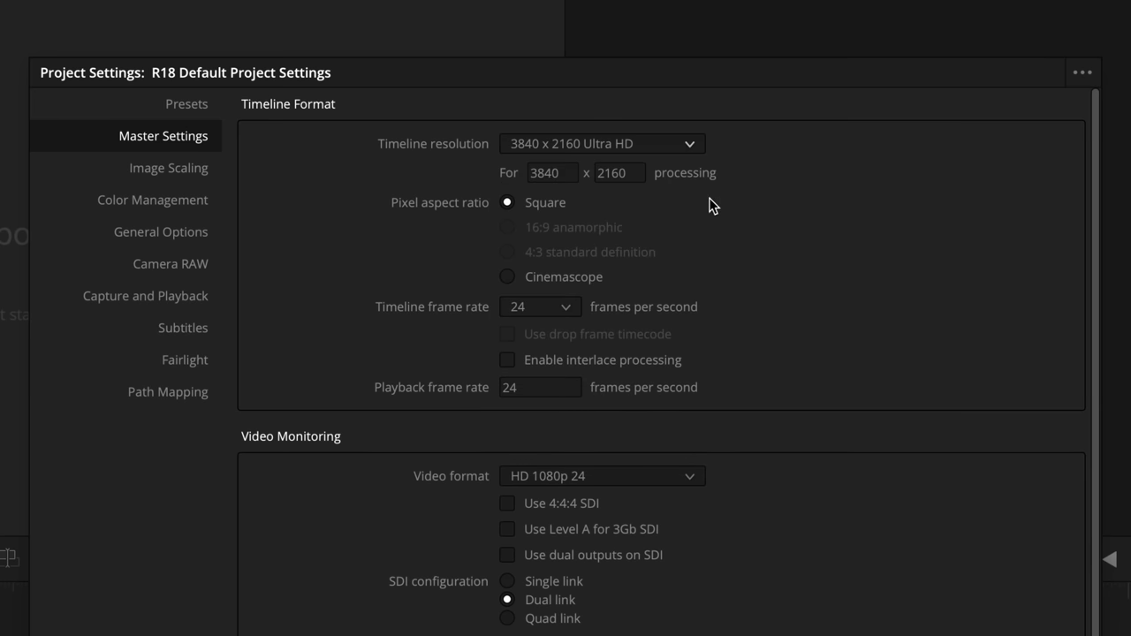
pyautogui.click(692, 480)
pyautogui.scroll(-5, 683, 566)
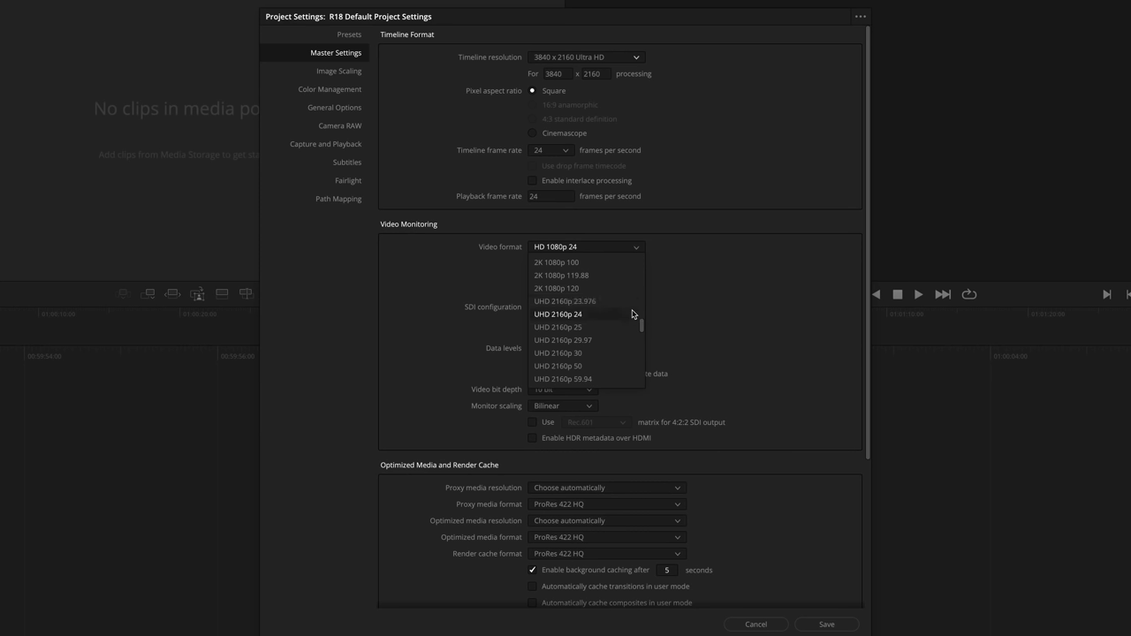
pyautogui.click(632, 313)
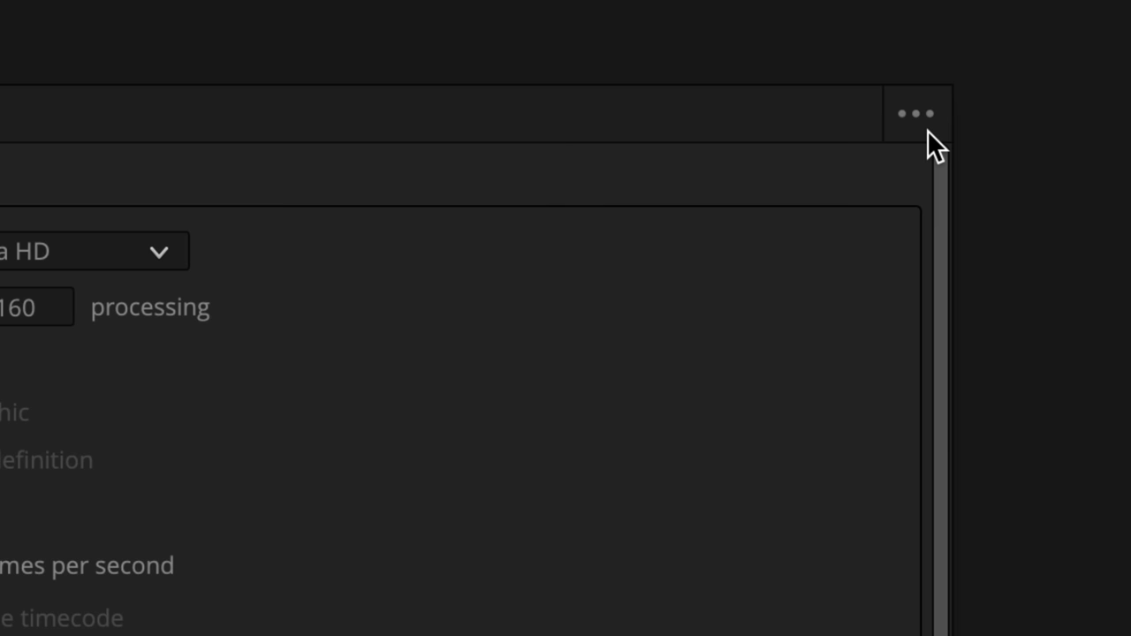
pyautogui.click(930, 129)
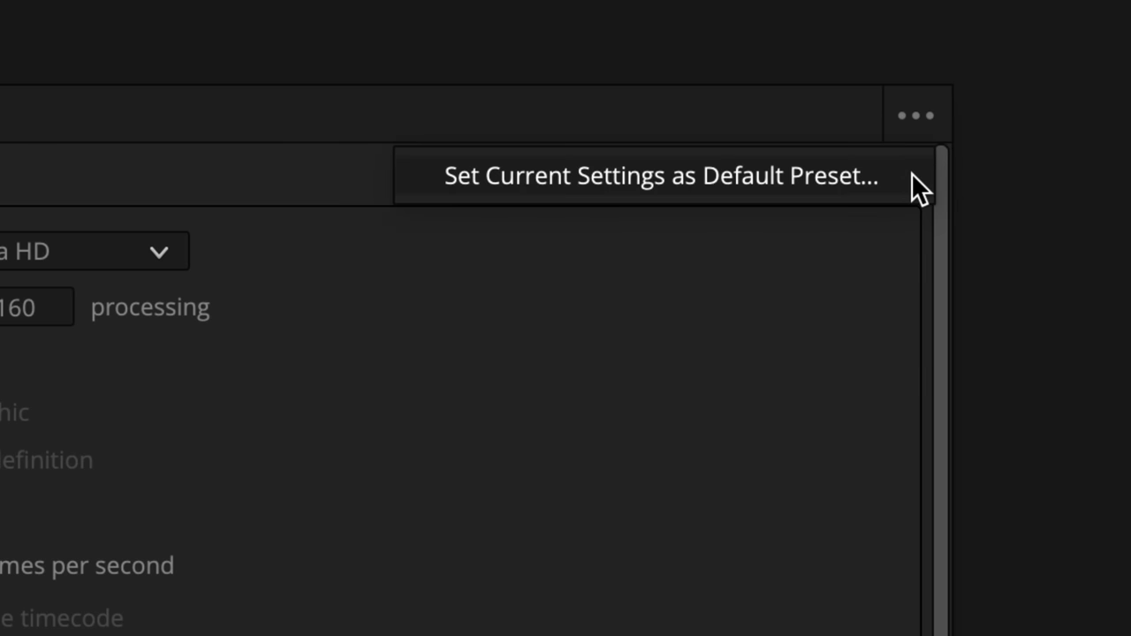
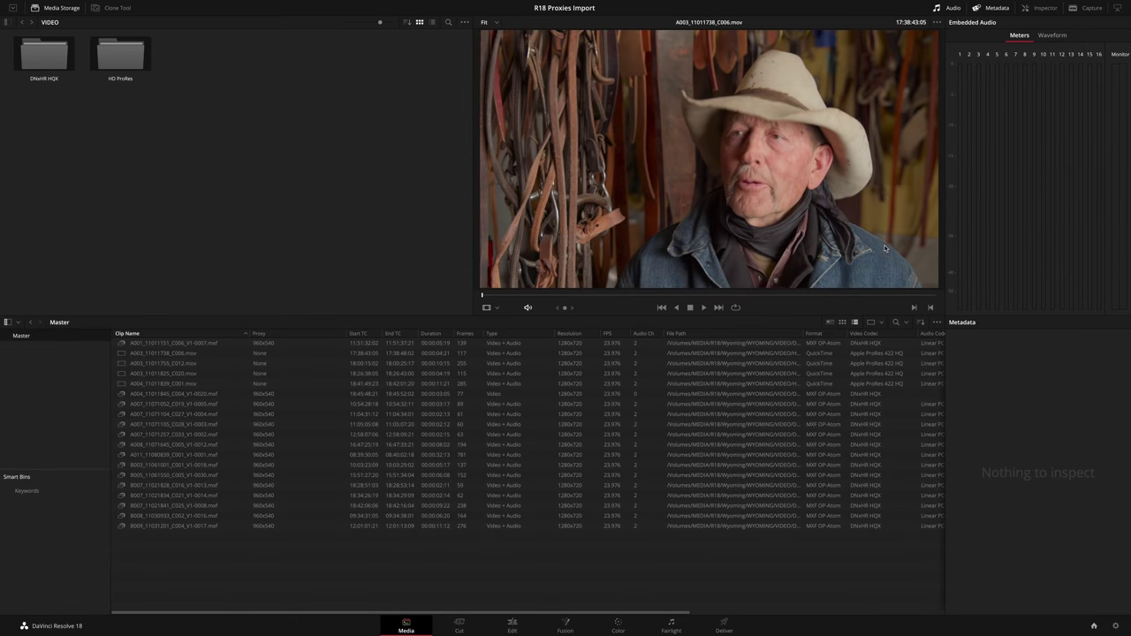
pyautogui.moveTo(121, 395); pyautogui.dragTo(121, 393)
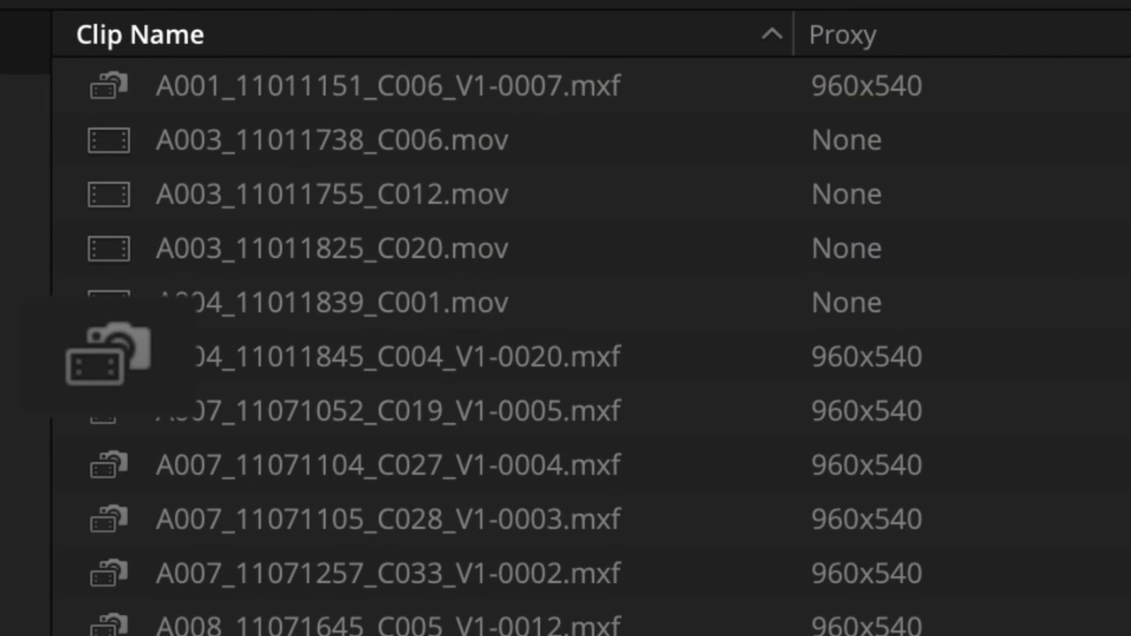
pyautogui.moveTo(108, 353); pyautogui.dragTo(108, 354)
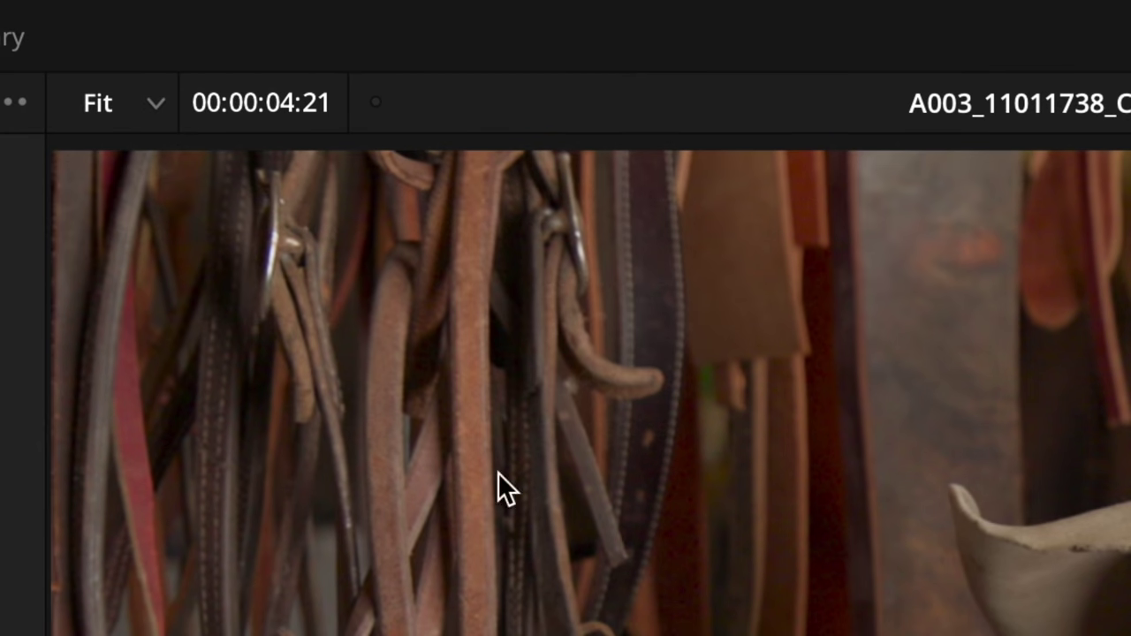
# Step: Show the Proxy Handling playback options and the viewer's choices for switching between proxy and camera original media
pyautogui.click(169, 15)
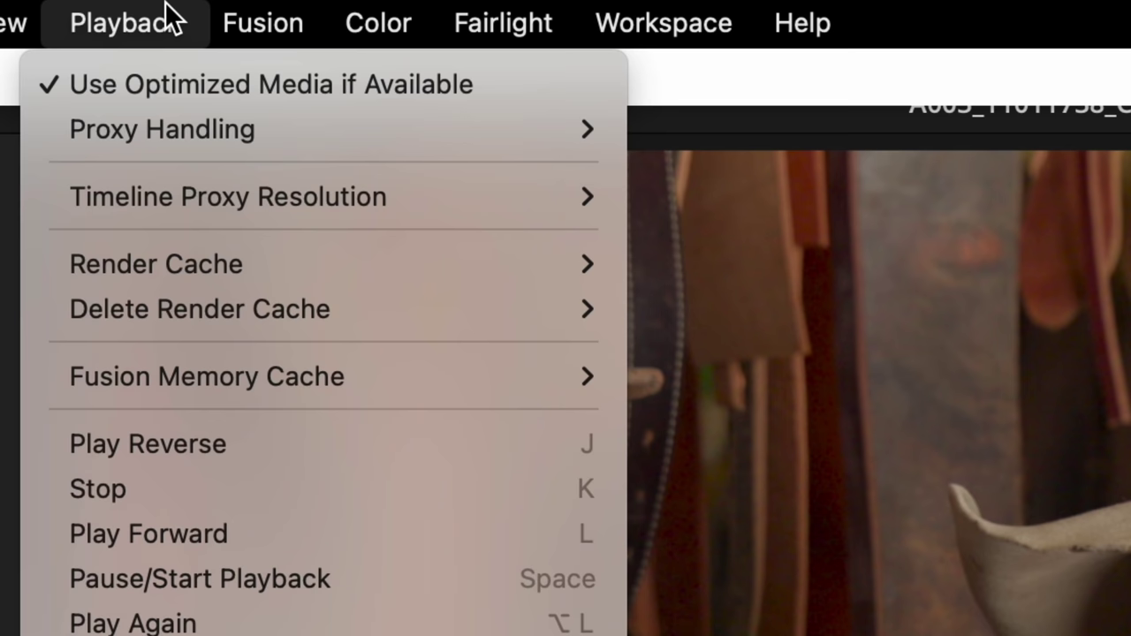
pyautogui.moveTo(303, 130)
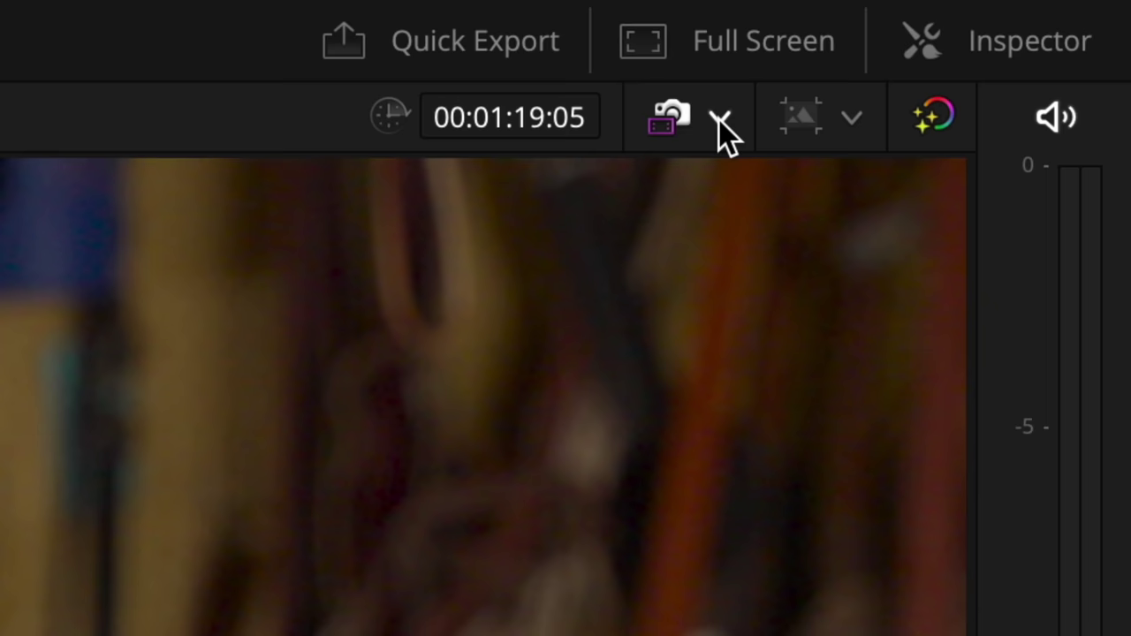
pyautogui.click(720, 120)
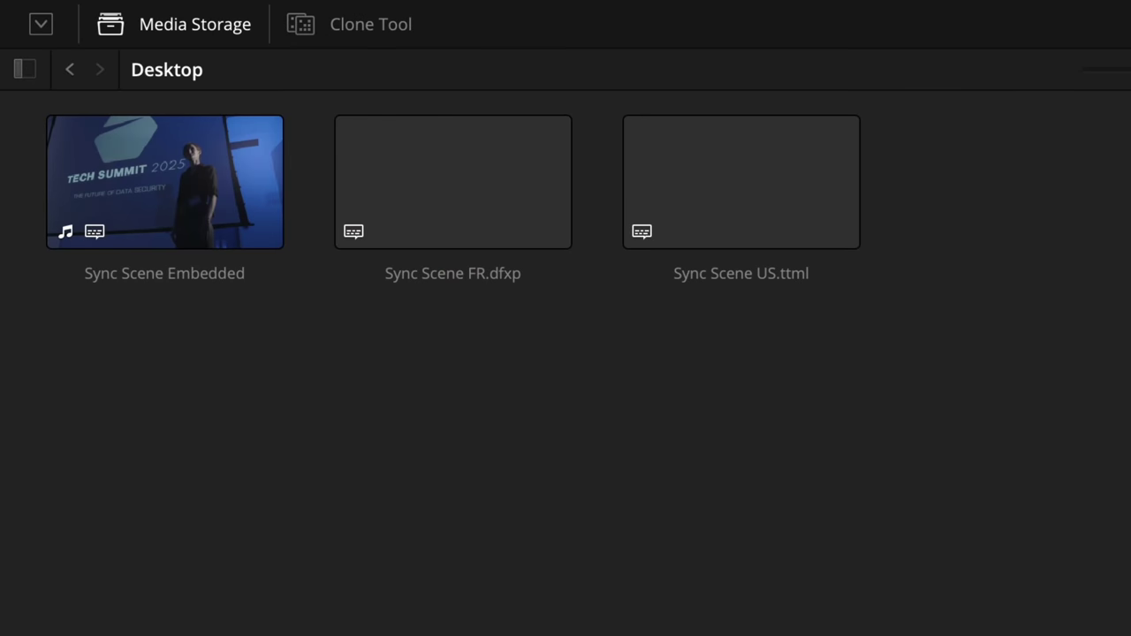
# Step: Import Sync Scene Embedded, Sync Scene FR.dfxp and Sync Scene US.ttml from the Desktop storage location into the media pool
pyautogui.hotkey('ctrl', 'a')
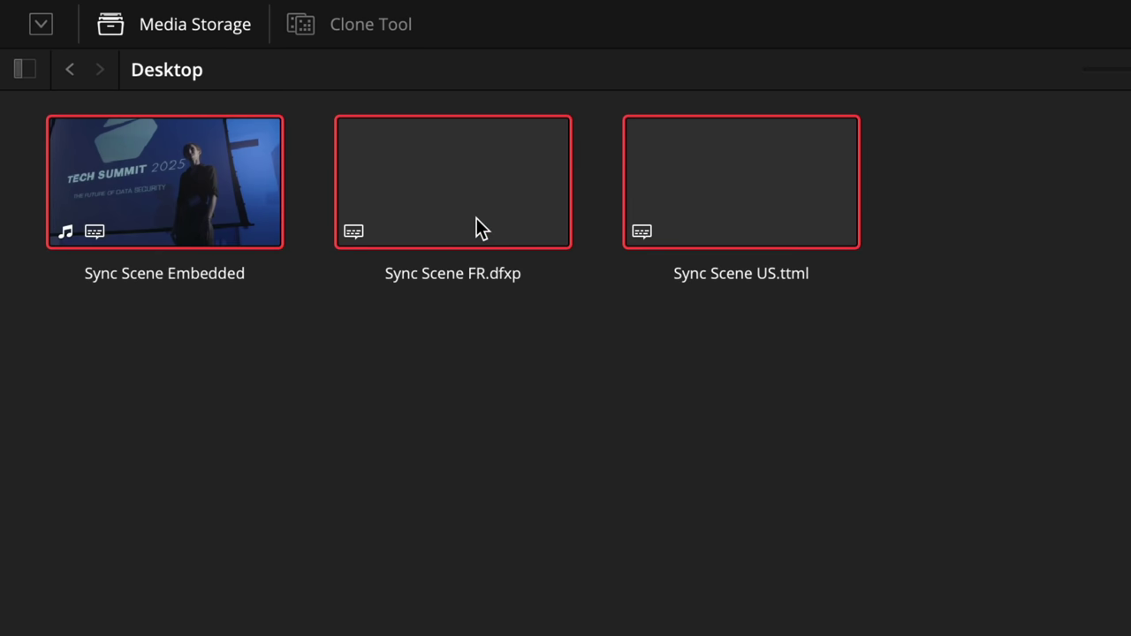
pyautogui.moveTo(477, 227); pyautogui.dragTo(716, 635)
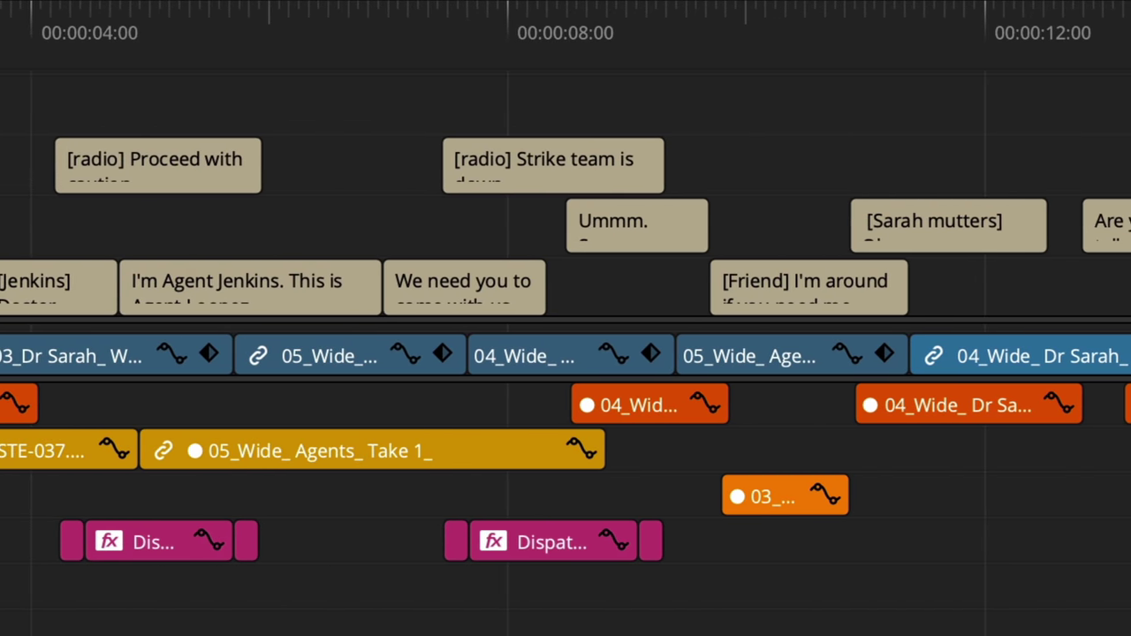
# Step: Rename the subtitle region R3 to SFX on the timeline's subtitle track
pyautogui.rightClick(340, 170)
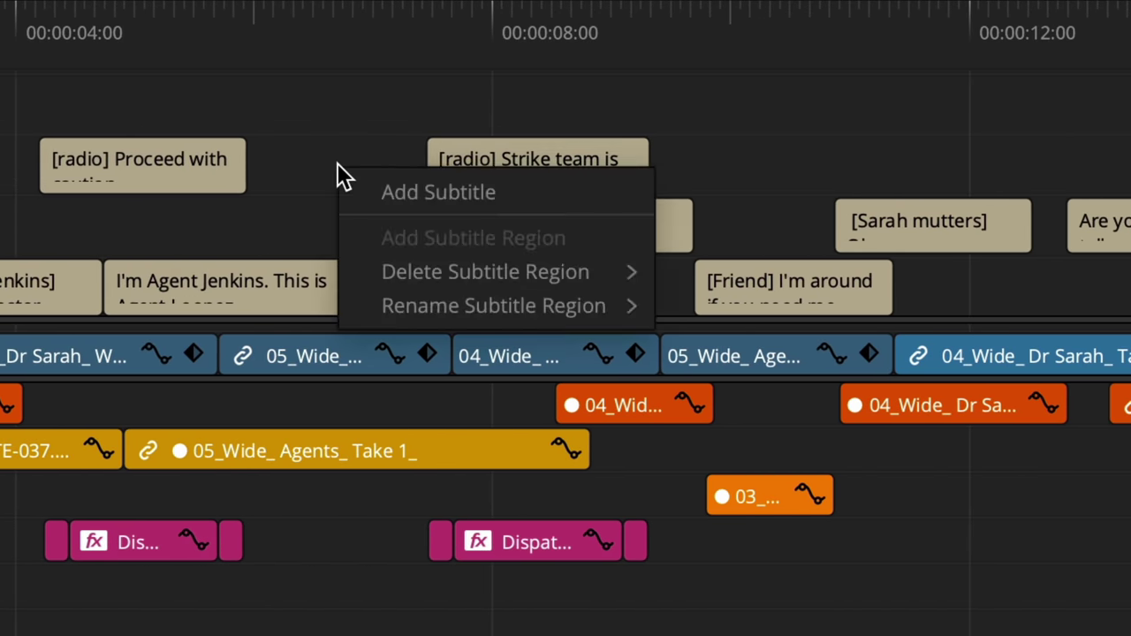
pyautogui.moveTo(456, 314)
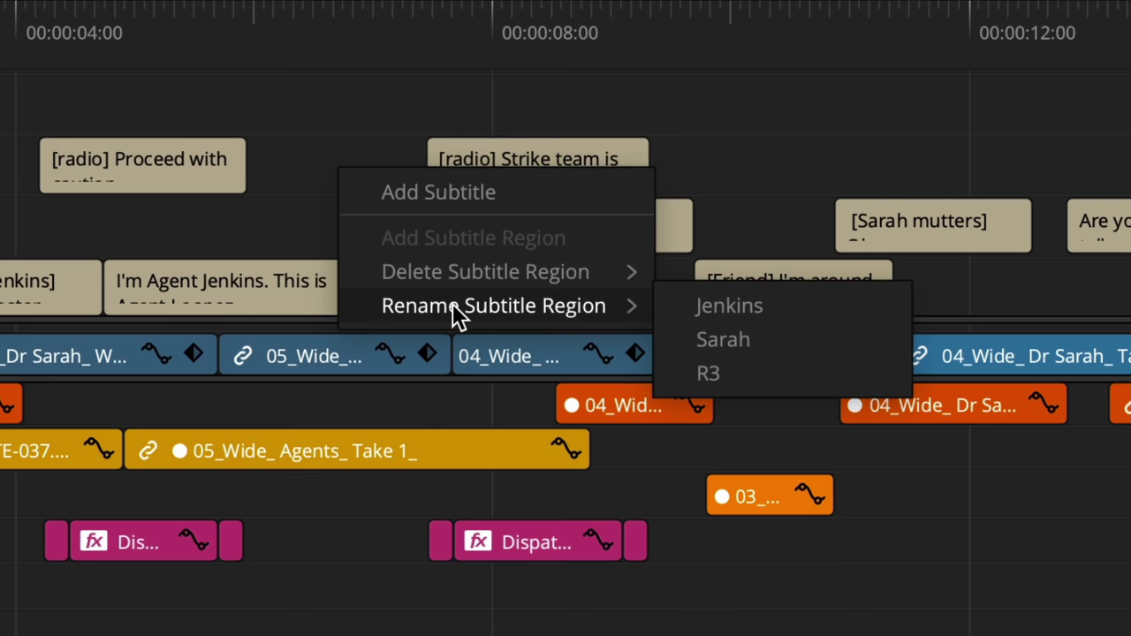
pyautogui.click(790, 375)
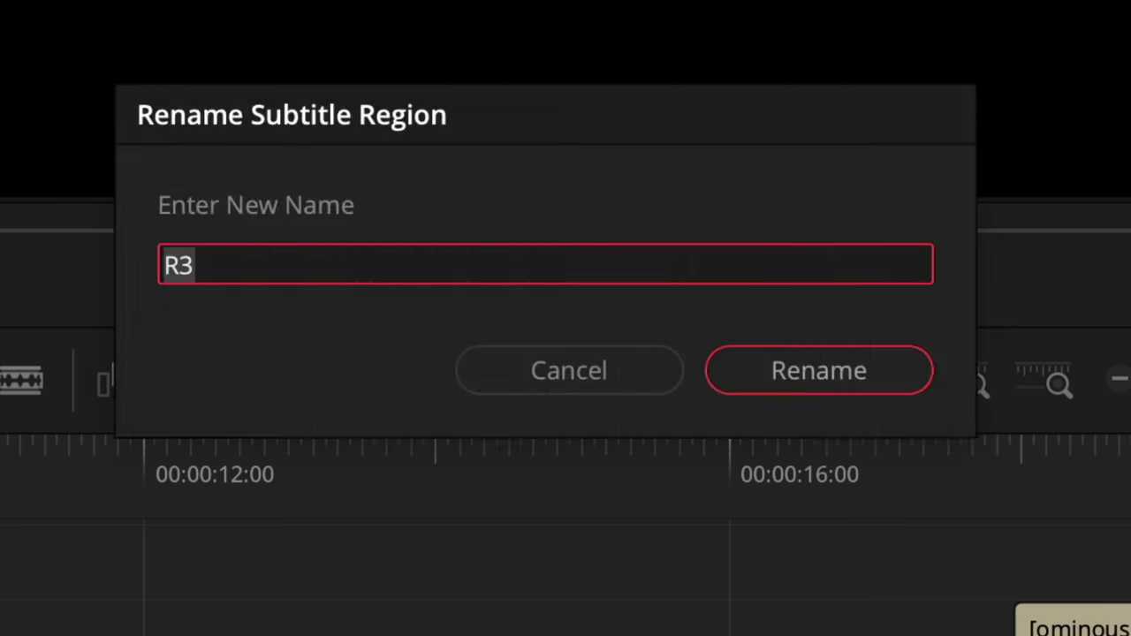
pyautogui.write('SFX')
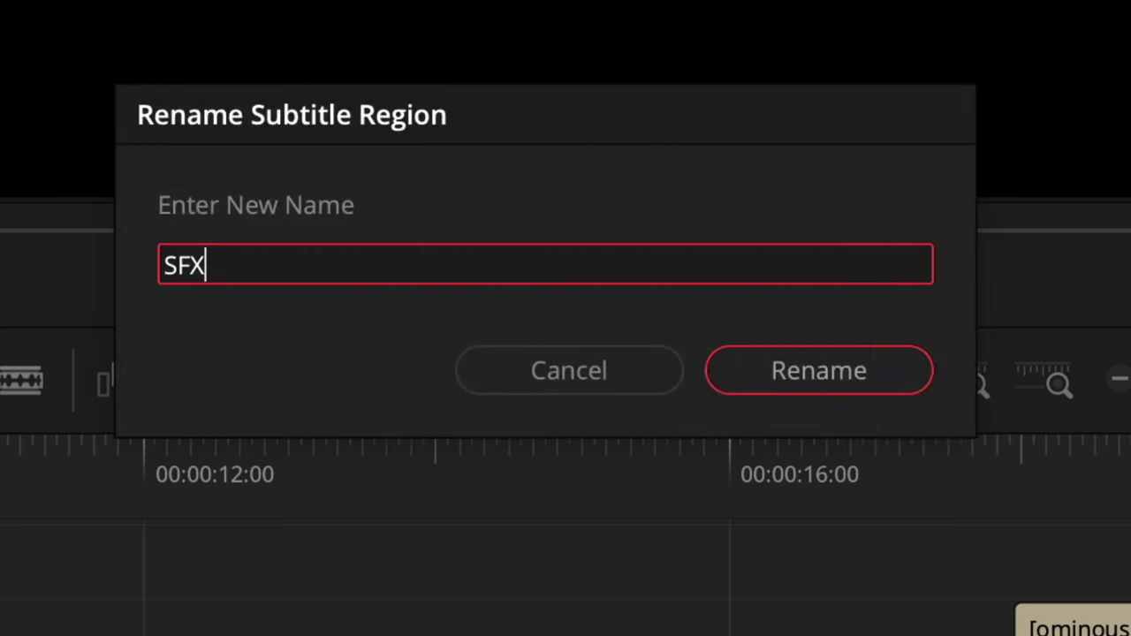
pyautogui.press('Return')
pyautogui.press('space')
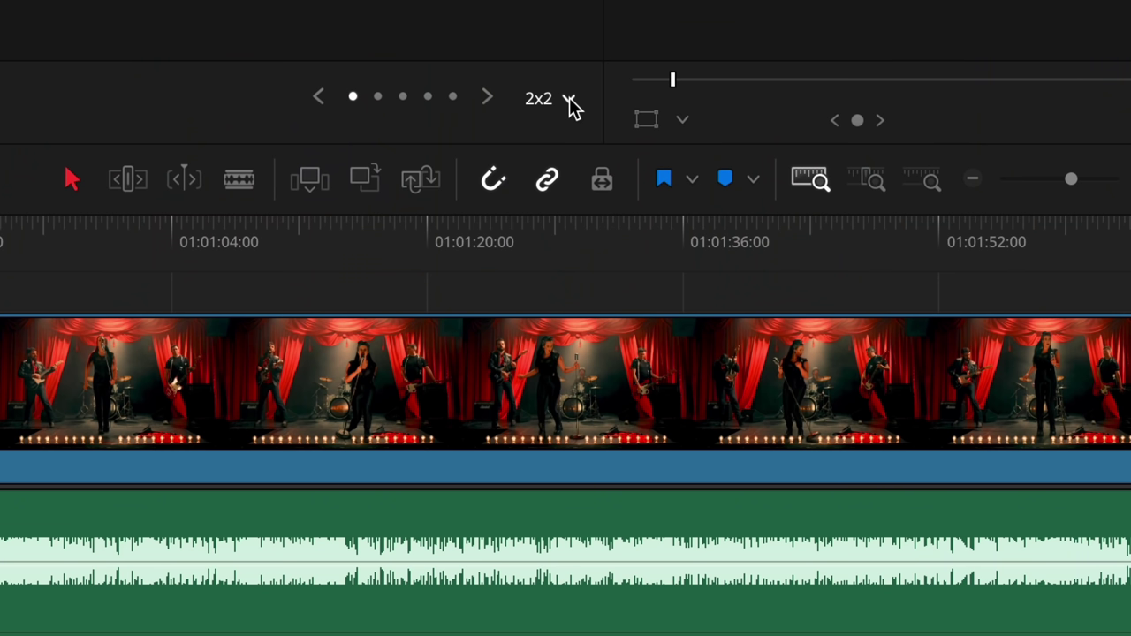
# Step: Display the multicam angles in a 5x5 grid and cut to Video 4 and Video 3 during playback
pyautogui.click(555, 407)
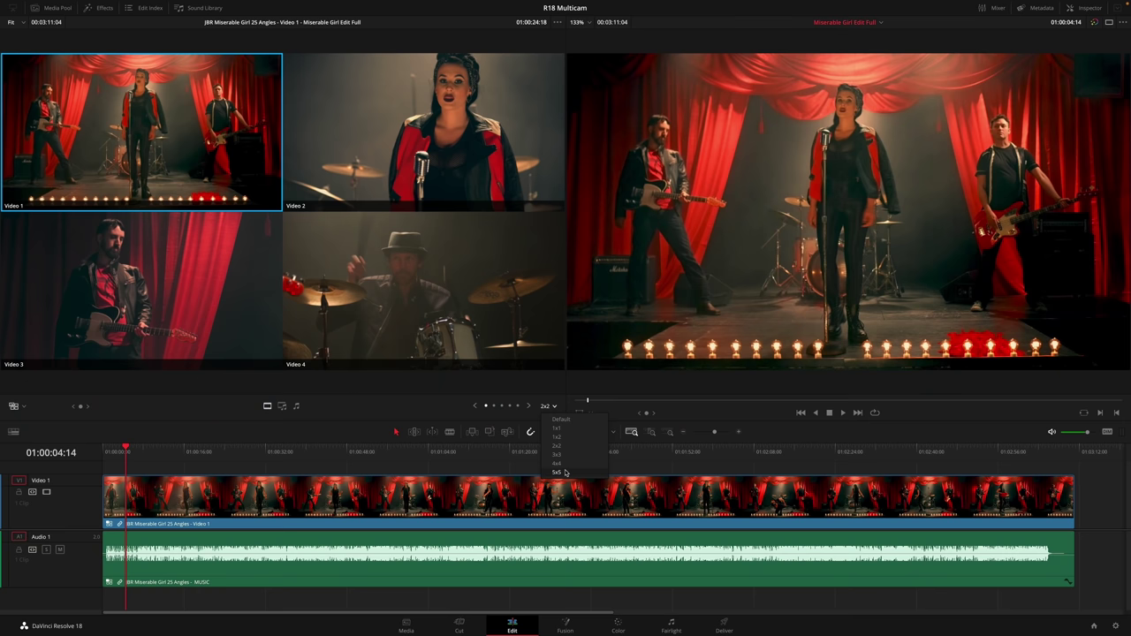
pyautogui.click(600, 305)
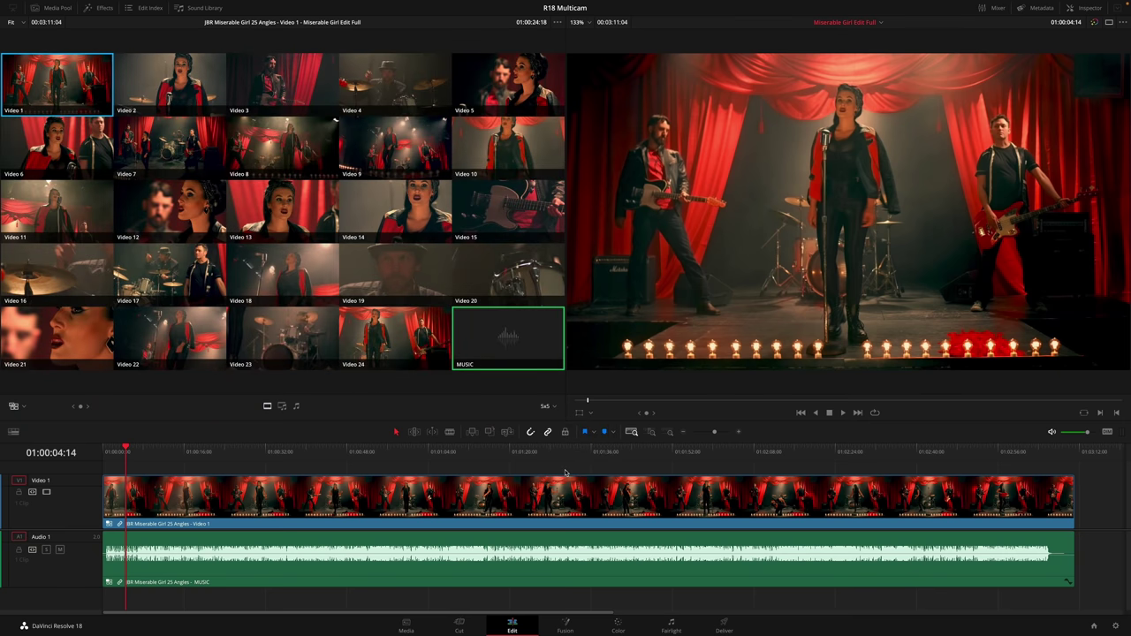
pyautogui.press('space')
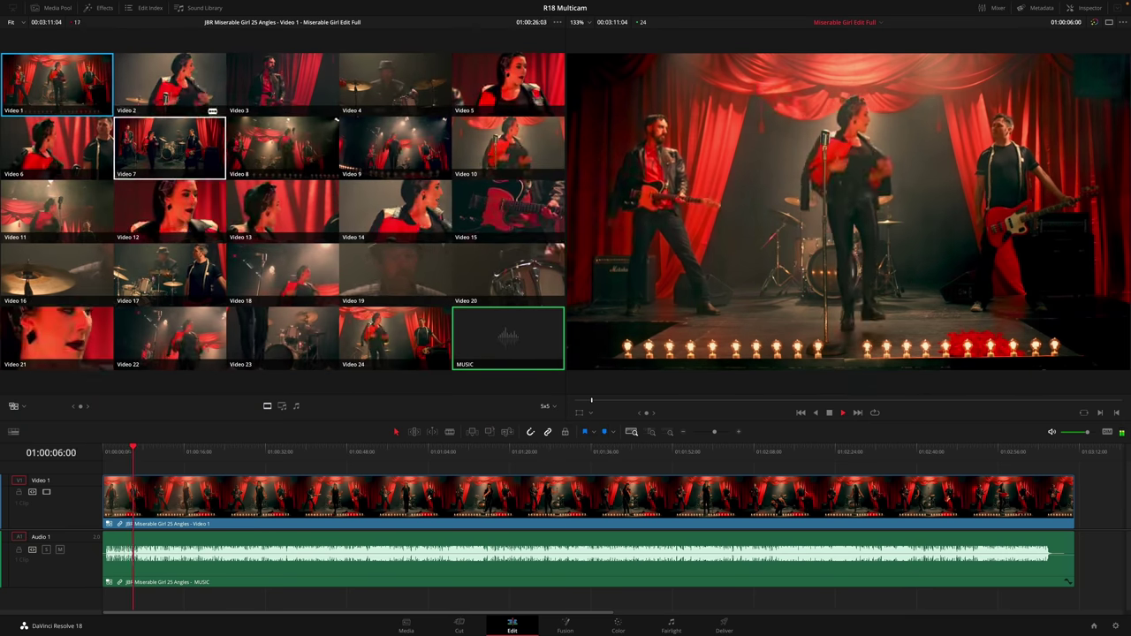
pyautogui.click(361, 86)
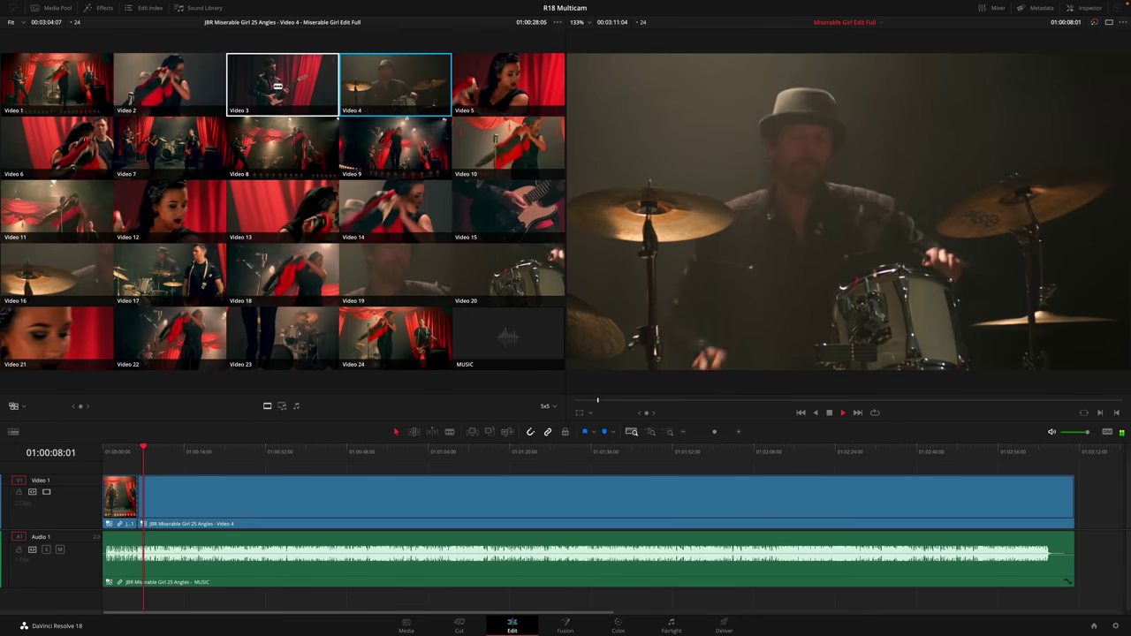
pyautogui.click(278, 85)
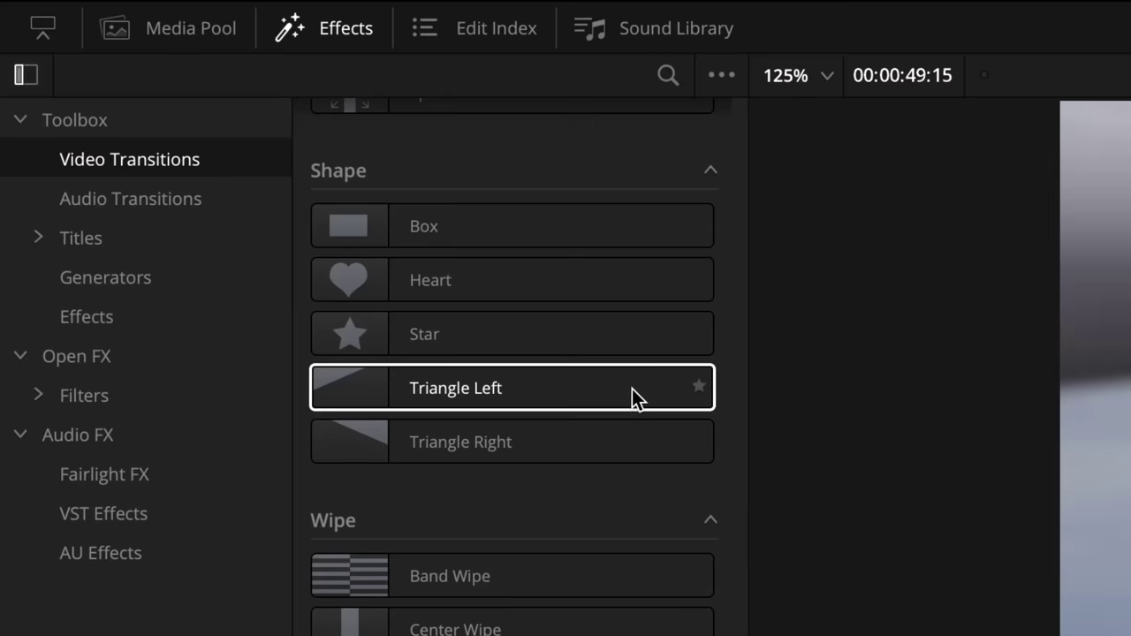
# Step: Apply the Triangle Left transition between the A380 takeoff and Maldives clips and enable Reverse, playing it back
pyautogui.click(630, 389)
pyautogui.moveTo(628, 389); pyautogui.dragTo(537, 193)
pyautogui.press('space')
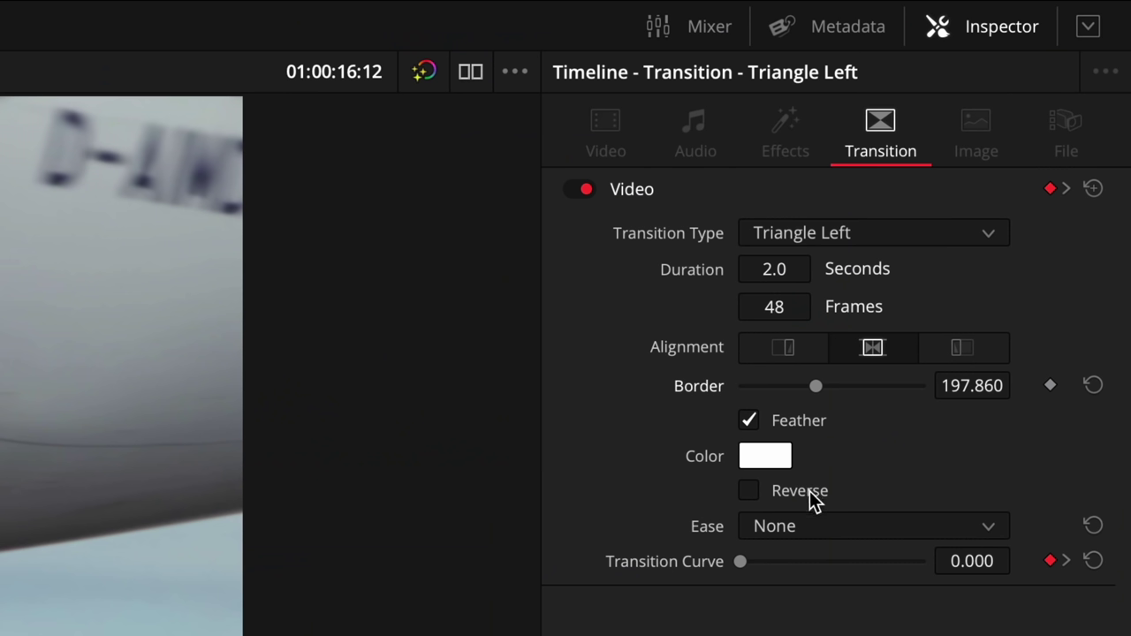
pyautogui.click(1029, 154)
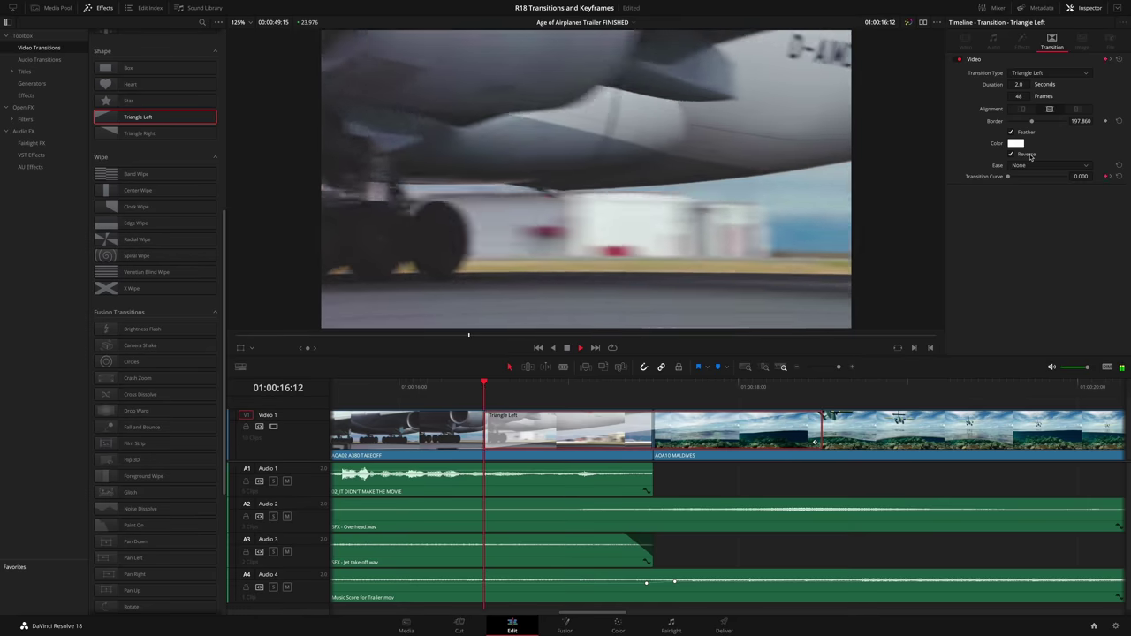
pyautogui.press('space')
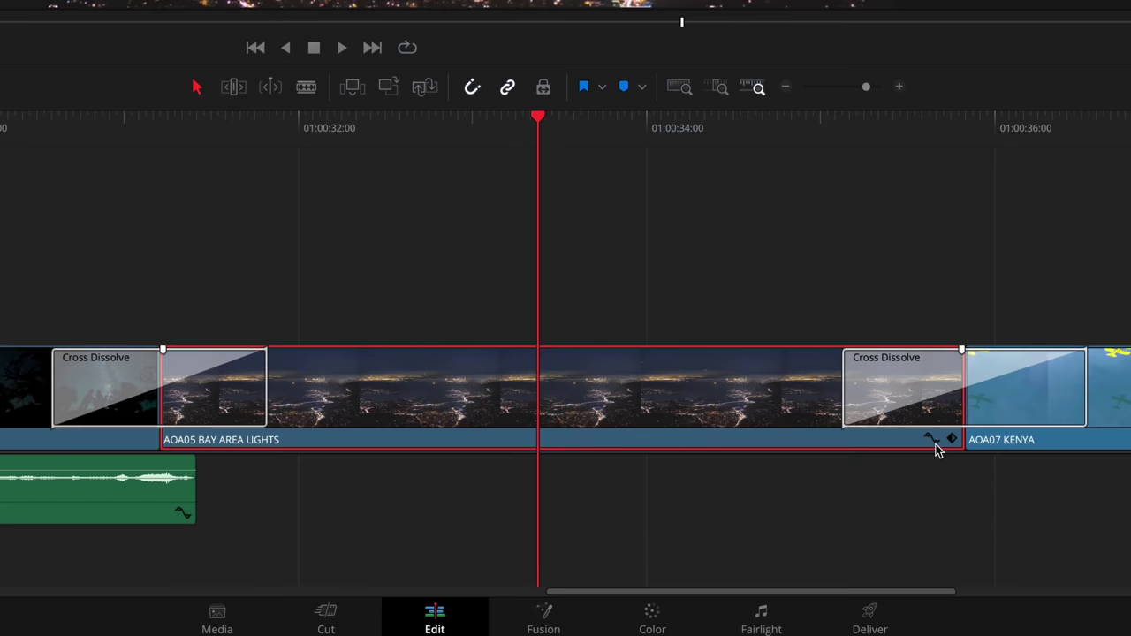
# Step: Open the curve editor for the AOA05 BAY AREA LIGHTS clip and adjust Zoom at the last keyframe beyond the clip's end
pyautogui.click(933, 439)
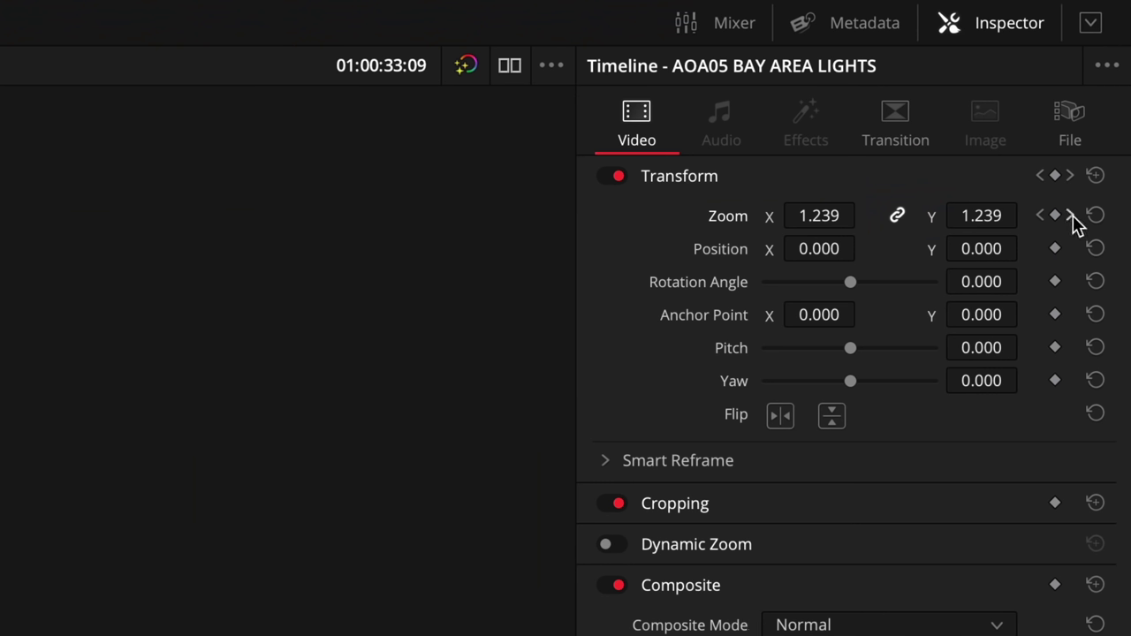
pyautogui.click(1070, 215)
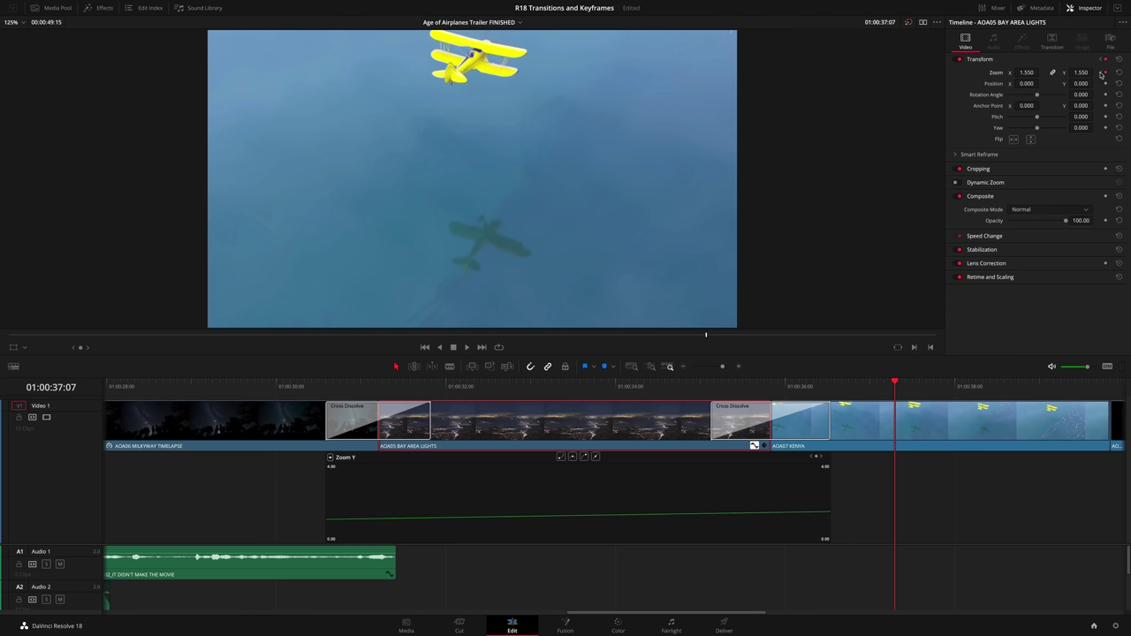
pyautogui.click(1043, 217)
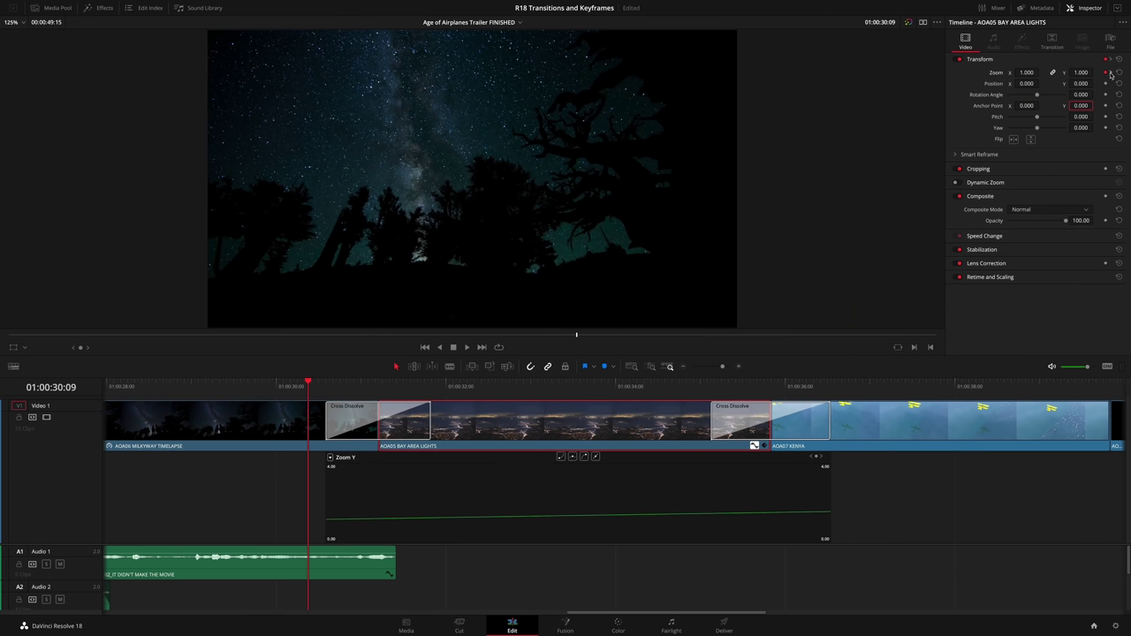
pyautogui.click(1111, 74)
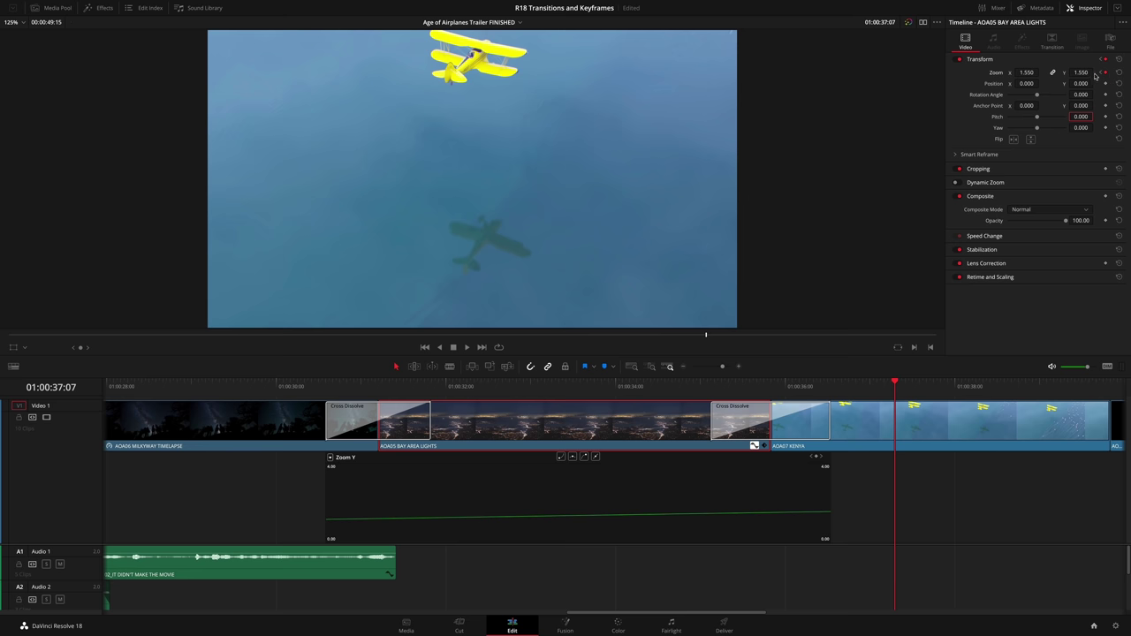
pyautogui.moveTo(1082, 73)
pyautogui.mouseDown()
pyautogui.moveTo(1096, 71)
pyautogui.moveTo(1079, 73)
pyautogui.mouseUp()
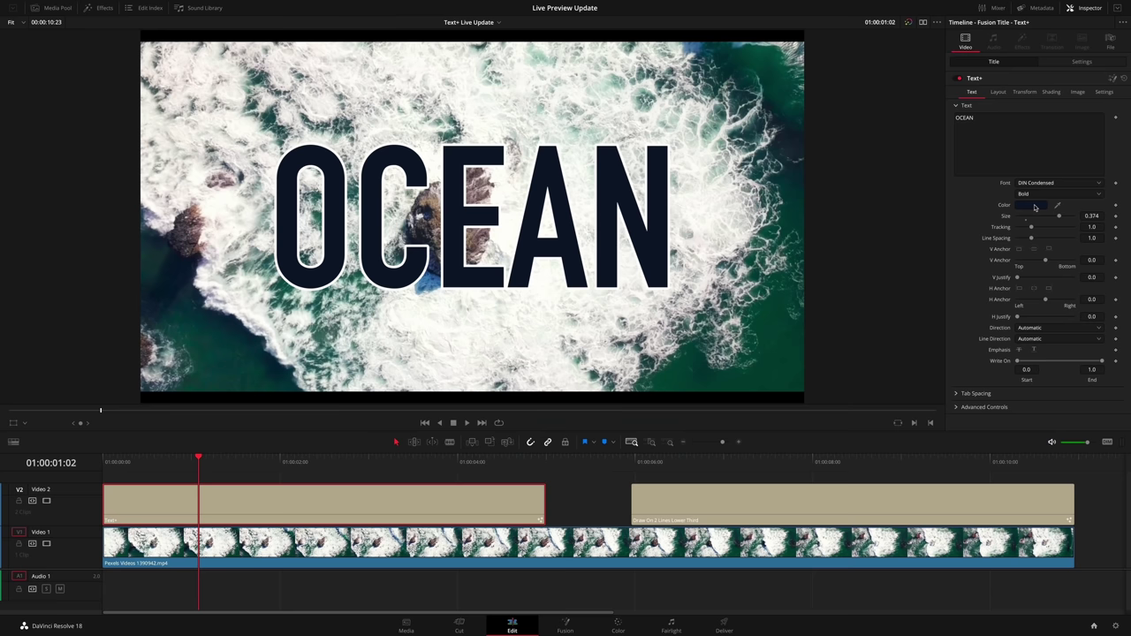
# Step: Change the OCEAN title's text color to a bright magenta and continue shifting its hue around the color wheel
pyautogui.click(612, 268)
pyautogui.moveTo(875, 310); pyautogui.dragTo(761, 314)
pyautogui.click(888, 242)
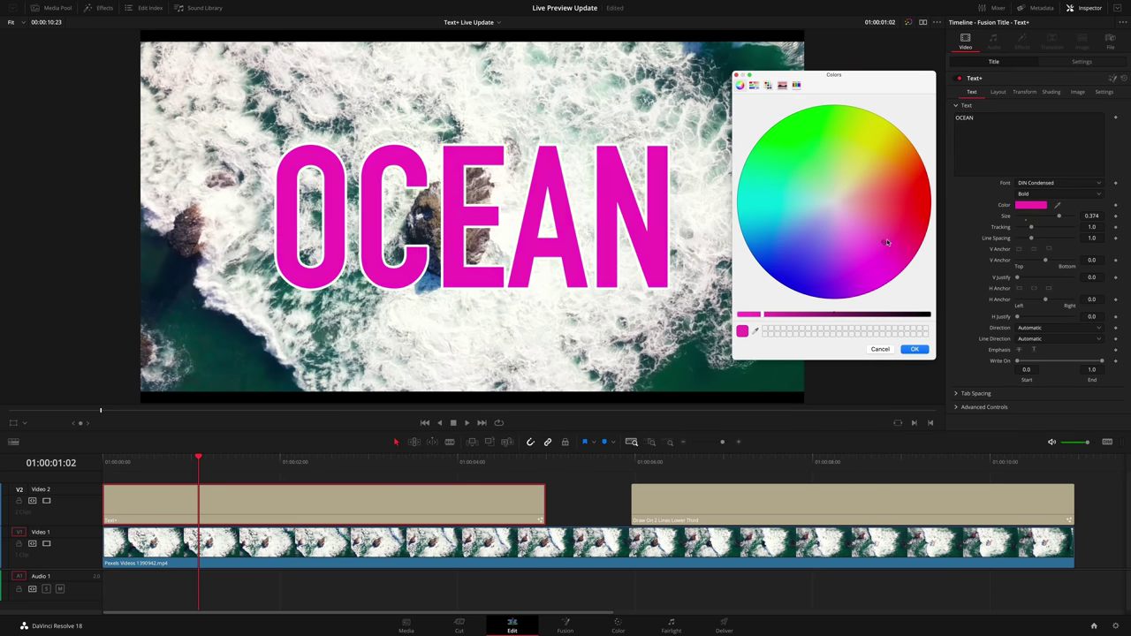
pyautogui.moveTo(901, 191); pyautogui.dragTo(862, 132)
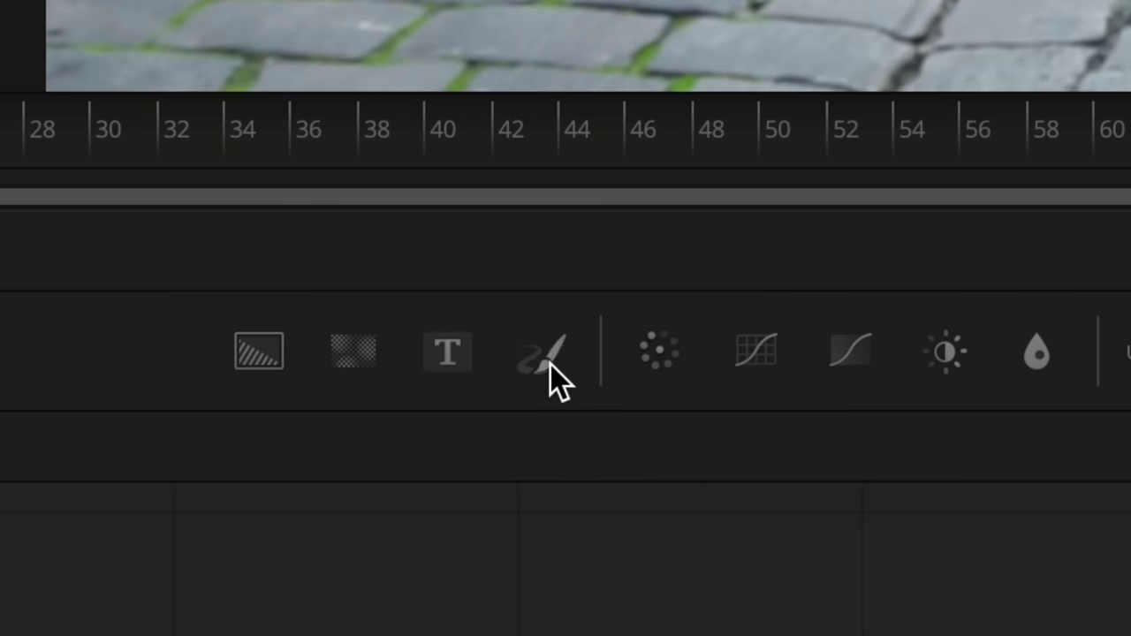
# Step: Insert a Paint node on the connection between MediaIn1 and MediaOut1
pyautogui.moveTo(550, 364)
pyautogui.mouseDown()
pyautogui.moveTo(1061, 618)
pyautogui.moveTo(1130, 635)
pyautogui.mouseUp()
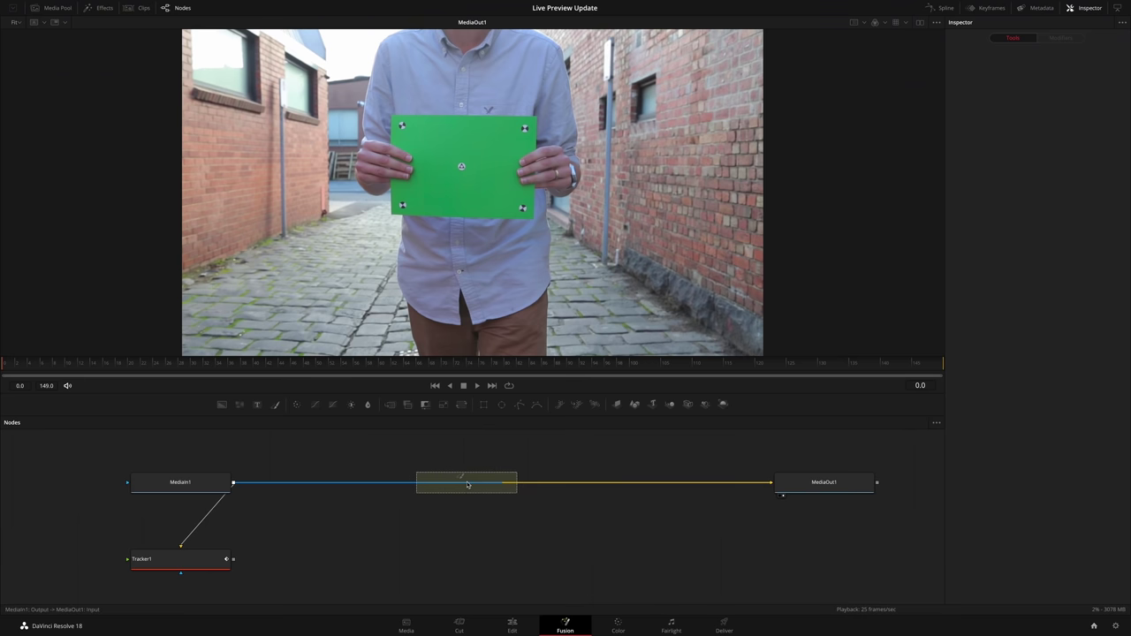
pyautogui.moveTo(467, 485); pyautogui.dragTo(464, 484)
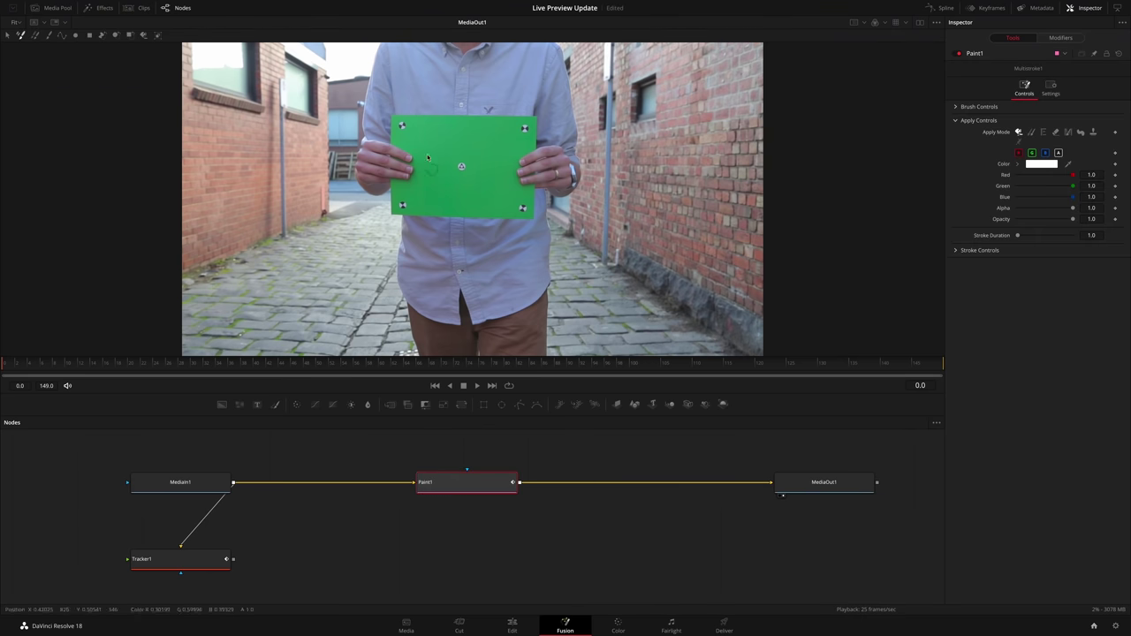
# Step: Switch Paint1 to a single stroke, reduce its brush size and paint over the tracking marker on the green card
pyautogui.scroll(5, 401, 124)
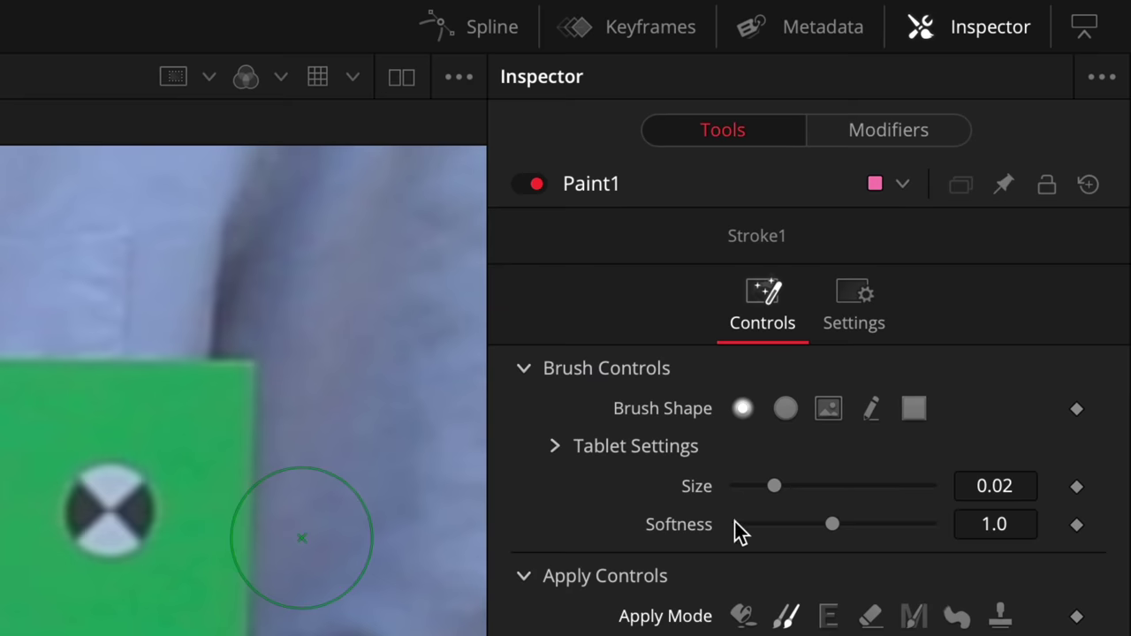
pyautogui.moveTo(1027, 141); pyautogui.dragTo(1026, 141)
pyautogui.moveTo(773, 486); pyautogui.dragTo(748, 487)
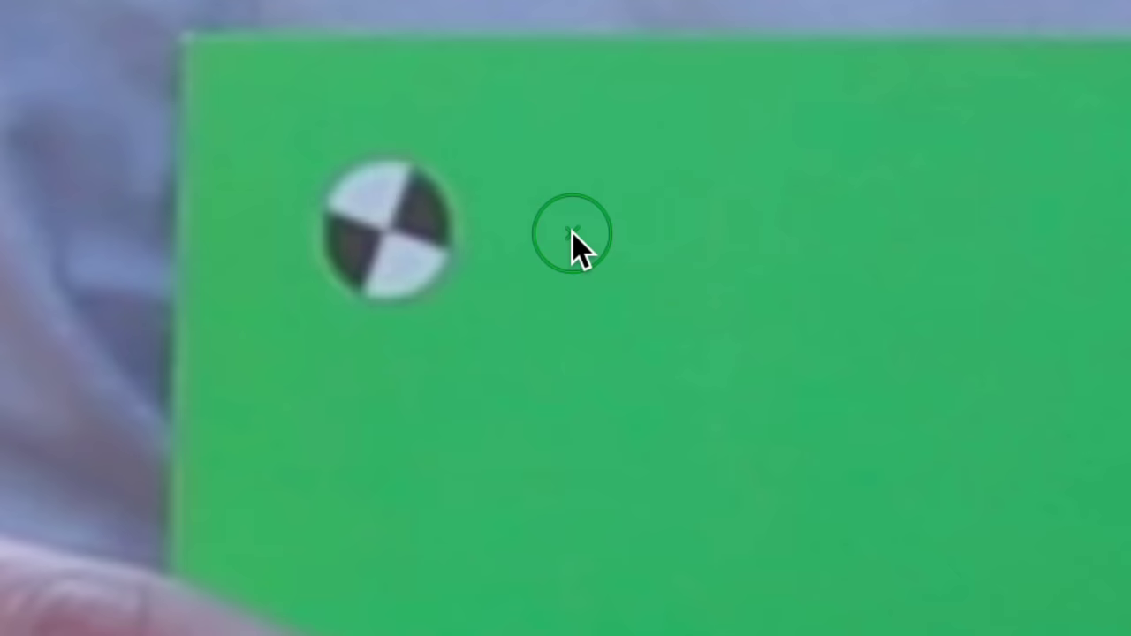
pyautogui.moveTo(252, 511); pyautogui.dragTo(124, 502)
pyautogui.moveTo(407, 217)
pyautogui.mouseDown()
pyautogui.moveTo(365, 171)
pyautogui.moveTo(343, 175)
pyautogui.moveTo(356, 252)
pyautogui.moveTo(392, 272)
pyautogui.moveTo(423, 247)
pyautogui.moveTo(426, 205)
pyautogui.moveTo(394, 181)
pyautogui.moveTo(372, 201)
pyautogui.moveTo(349, 257)
pyautogui.mouseUp()
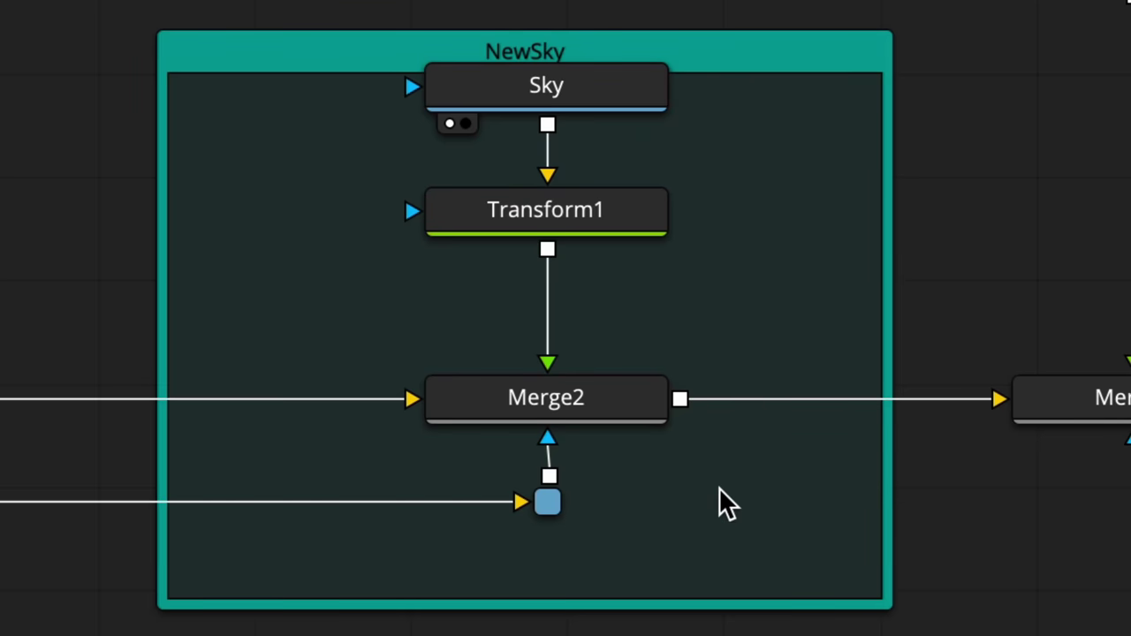
# Step: Set the Apply Mode of the Merge2 node in the NewSky group to Hard Light
pyautogui.click(638, 428)
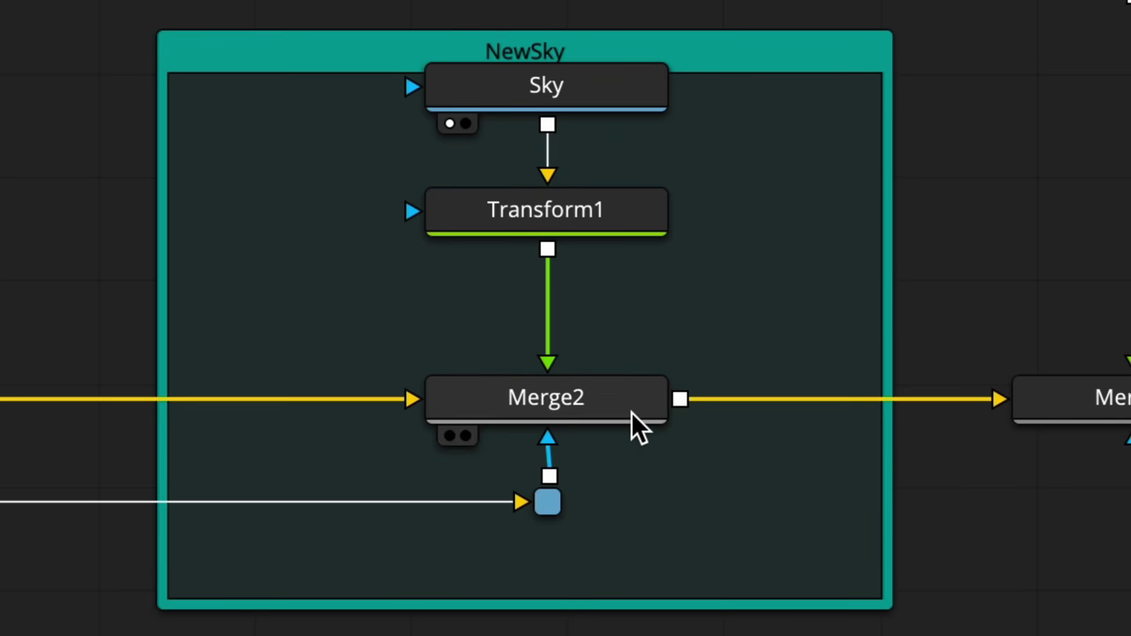
pyautogui.click(638, 428)
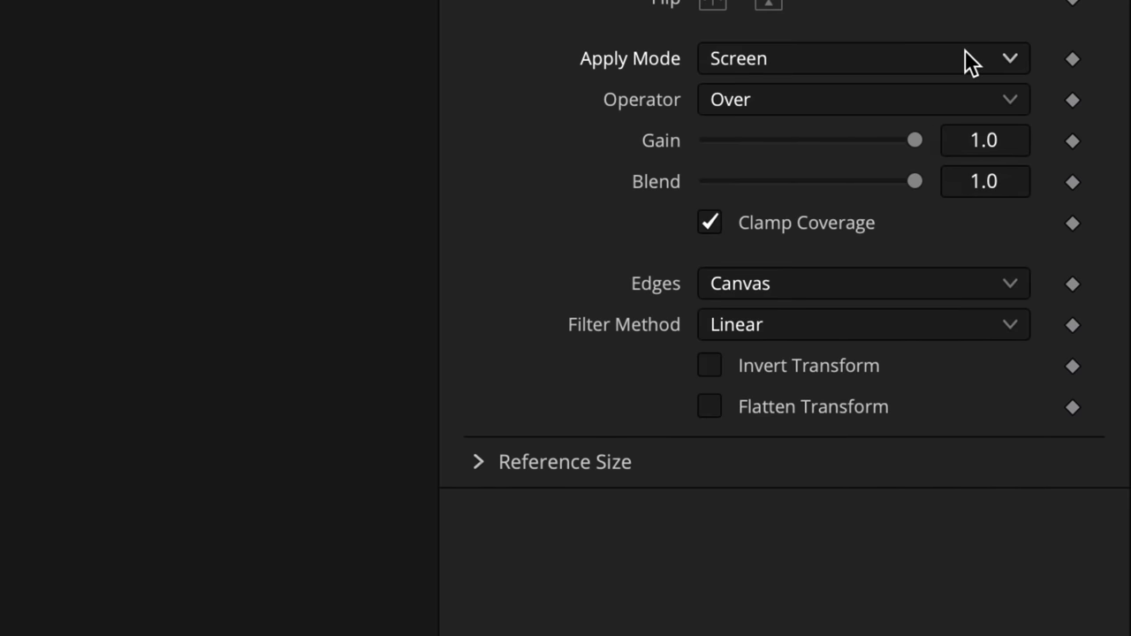
pyautogui.click(965, 51)
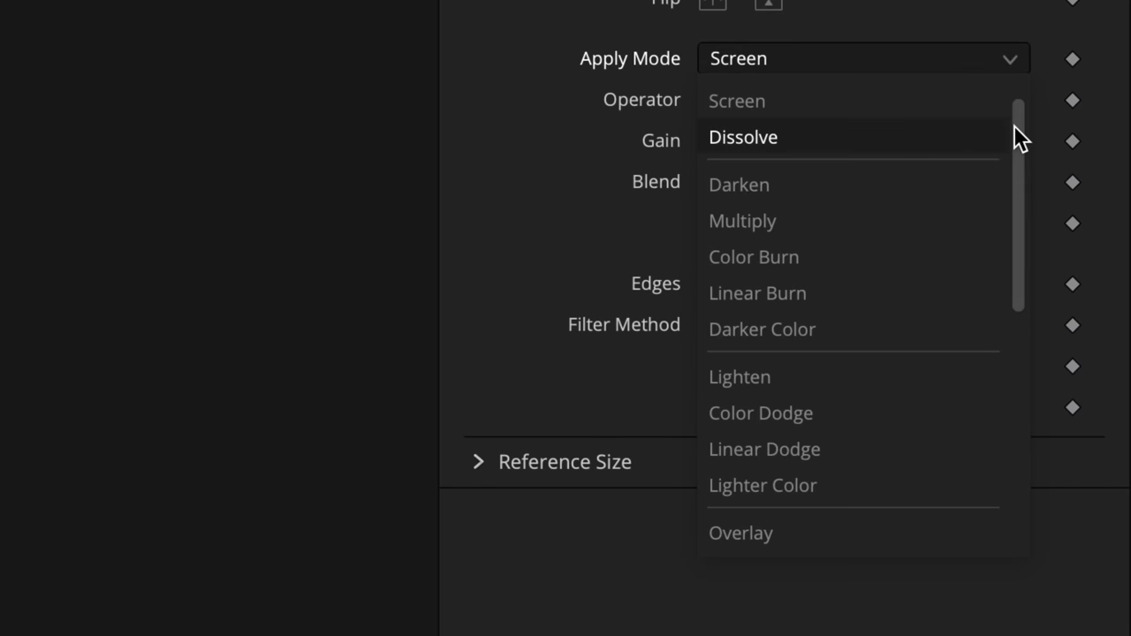
pyautogui.moveTo(1015, 139); pyautogui.dragTo(1025, 422)
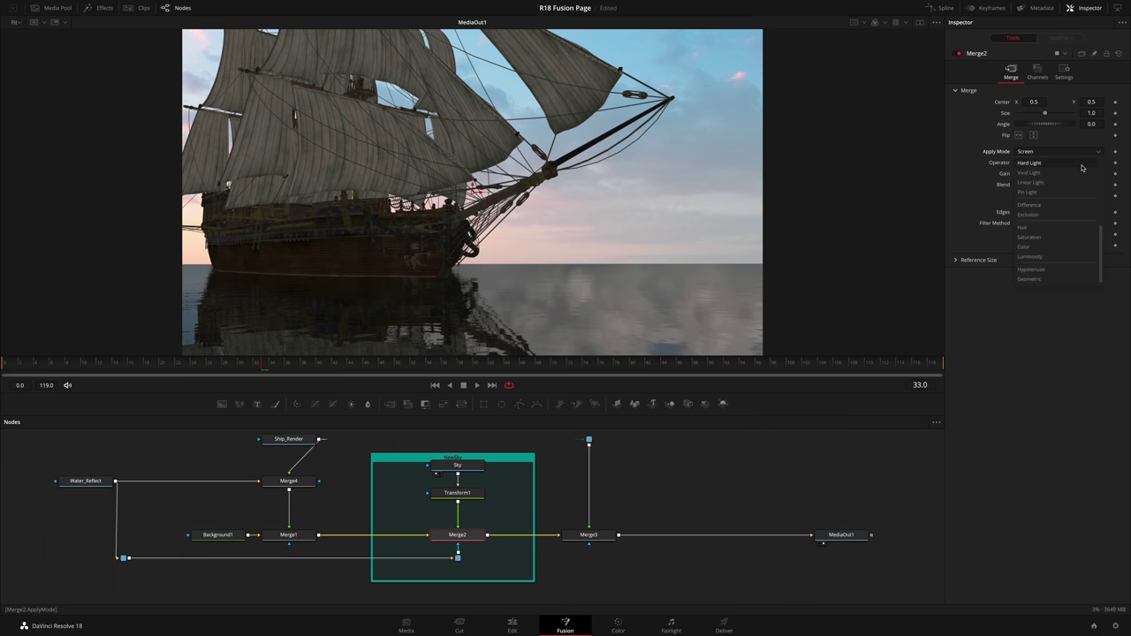
pyautogui.click(1081, 164)
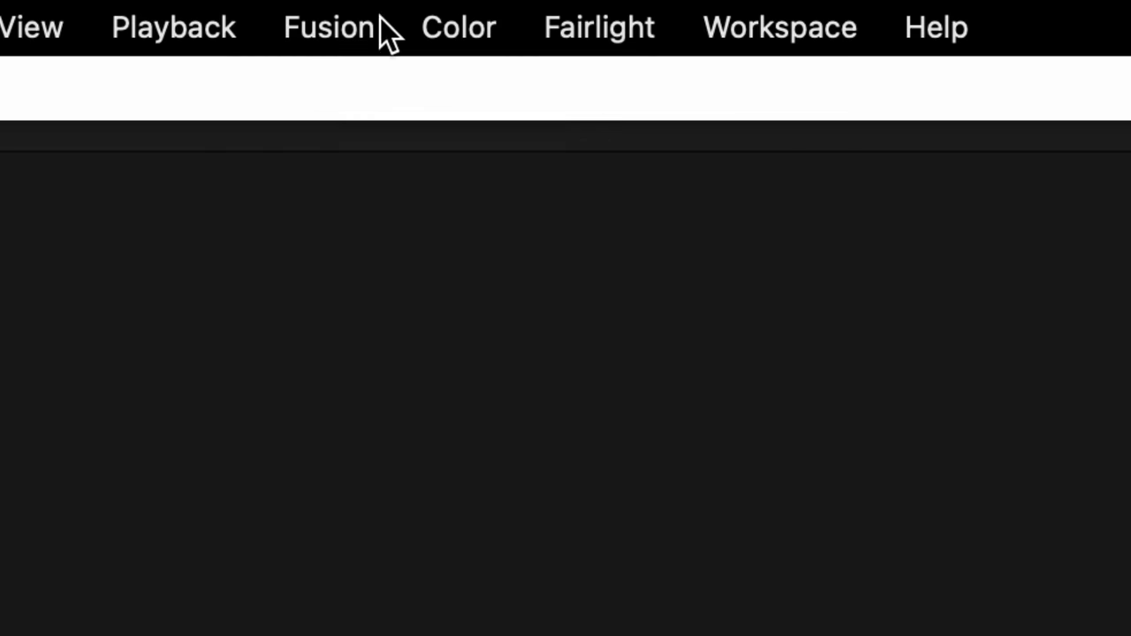
# Step: Import the Photoshop file LowerThird_Layers_v2.psd from the Desktop into the Fusion composition
pyautogui.click(301, 6)
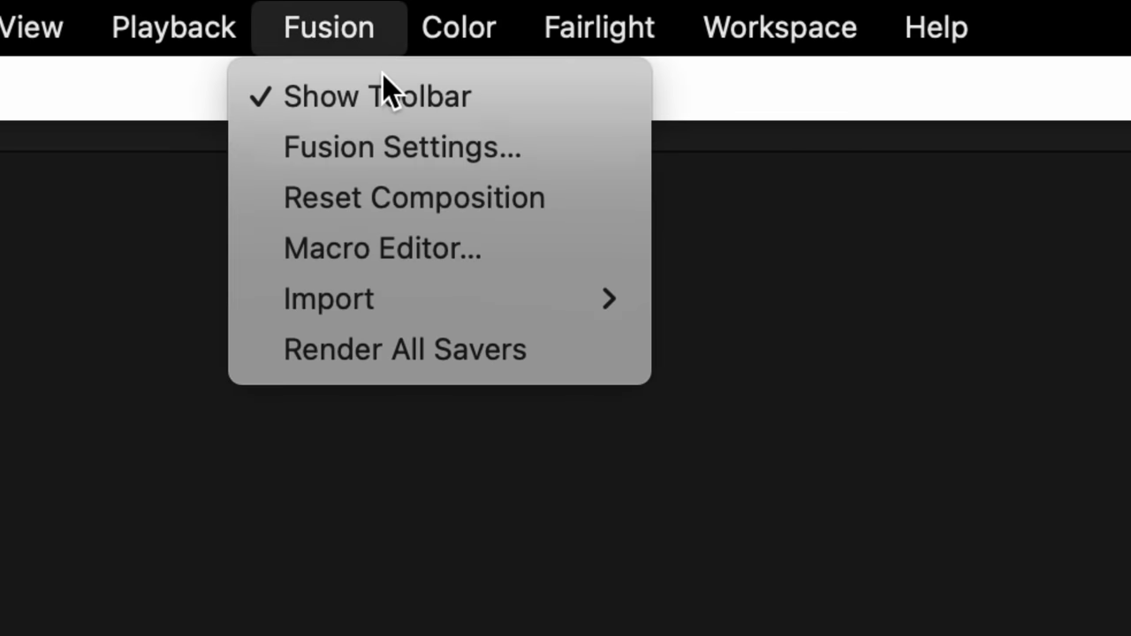
pyautogui.moveTo(337, 67)
pyautogui.click(712, 400)
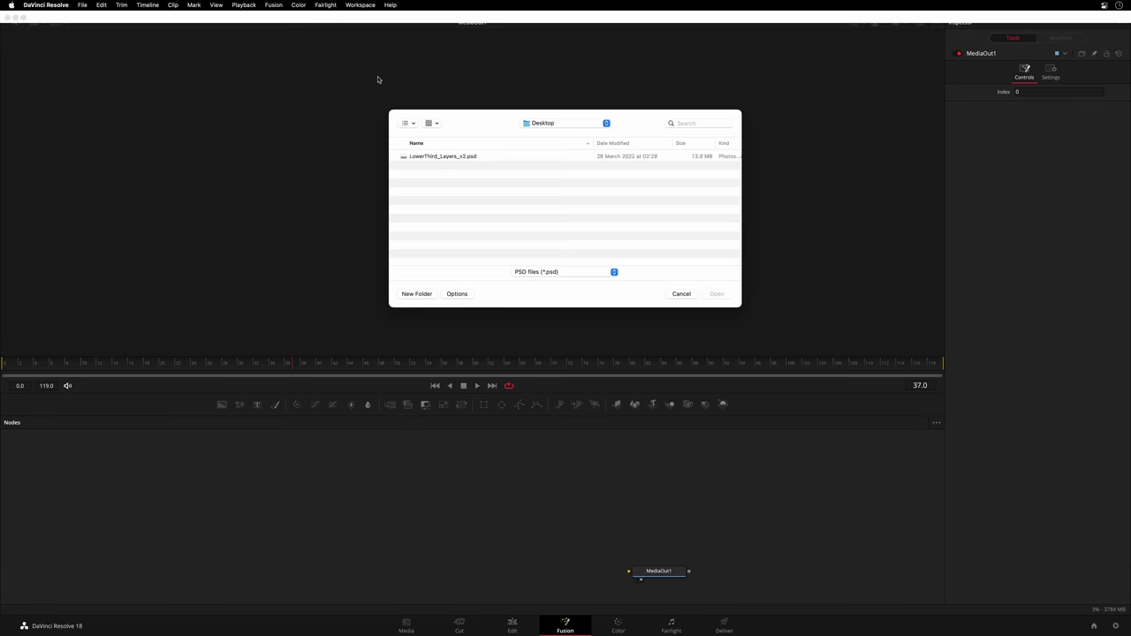
pyautogui.click(446, 155)
pyautogui.click(715, 293)
# Step: Connect the LinearDodge node's output to MediaOut1 and open that node's Apply Mode choices
pyautogui.moveTo(366, 566); pyautogui.dragTo(629, 570)
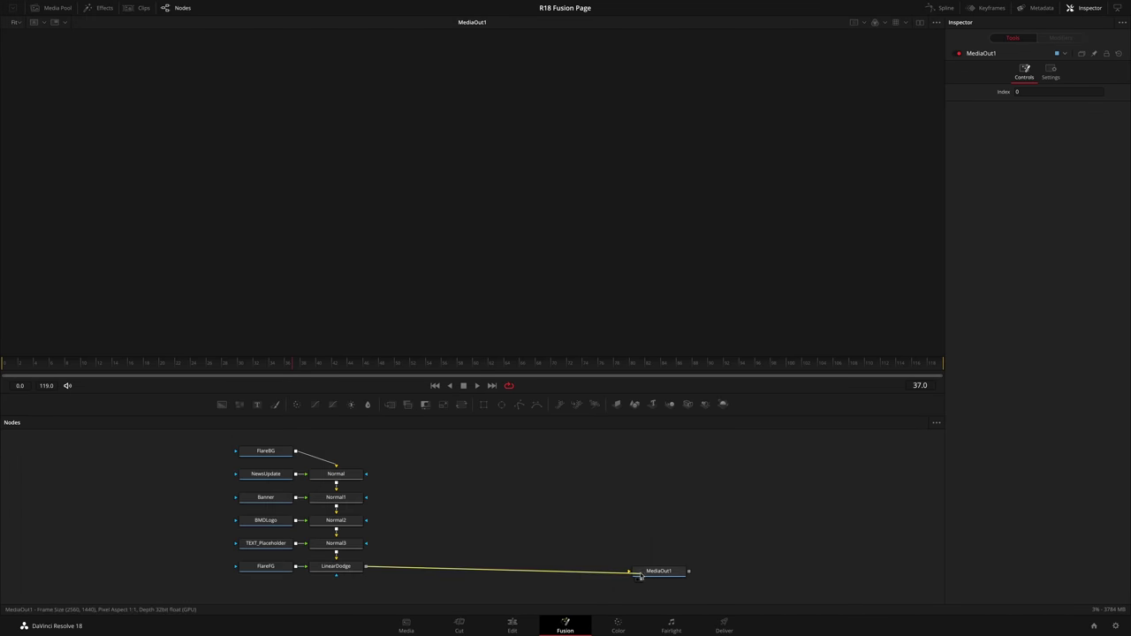
pyautogui.click(352, 573)
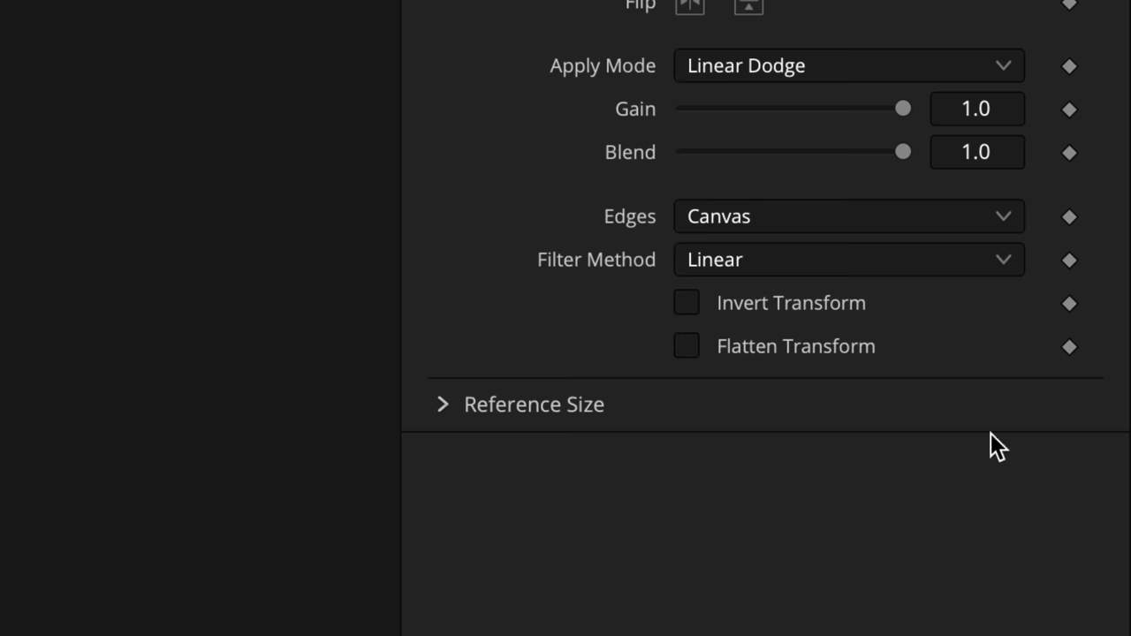
pyautogui.click(1010, 66)
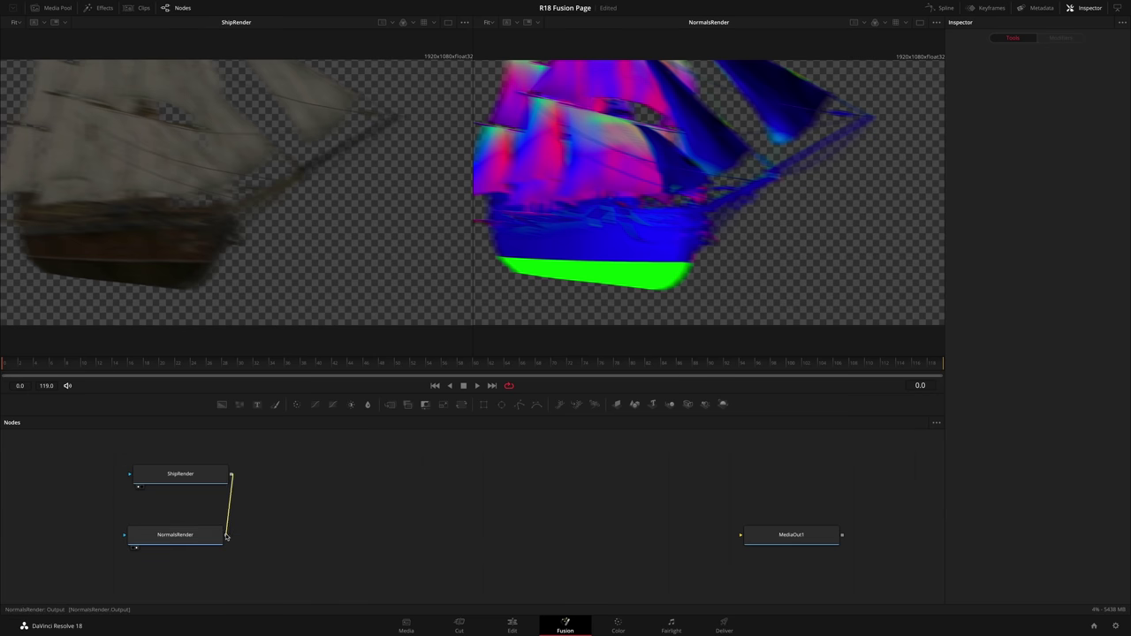
# Step: Merge ShipRender over NormalsRender, show the merge in the second viewer and set its Operator to Conjoint
pyautogui.moveTo(226, 536); pyautogui.dragTo(227, 536)
pyautogui.moveTo(298, 534); pyautogui.dragTo(708, 194)
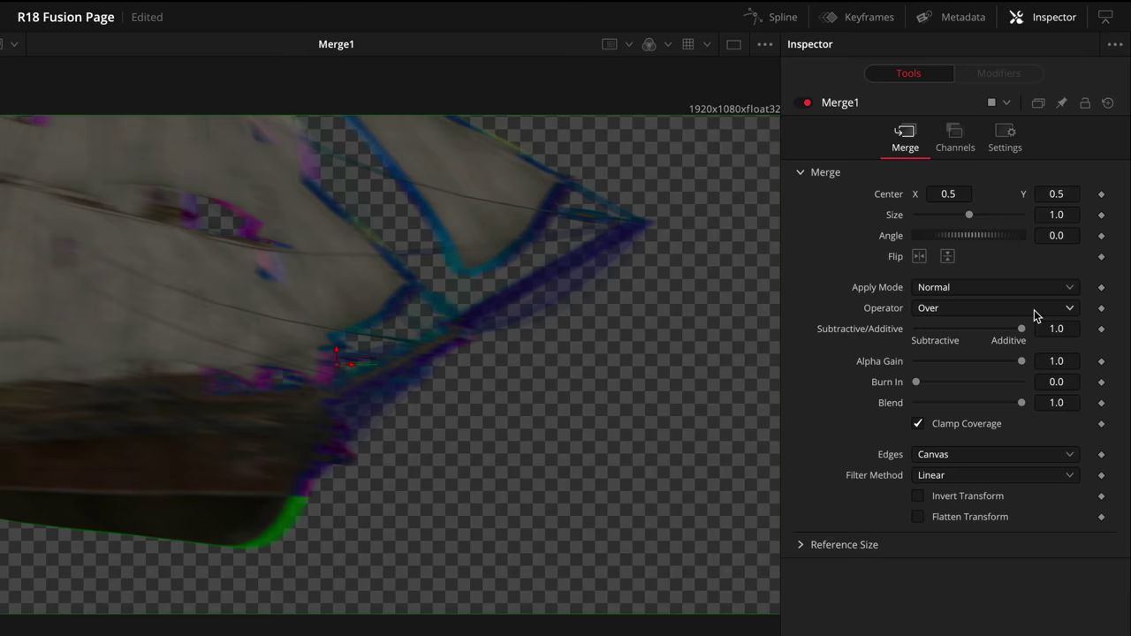
pyautogui.click(1082, 163)
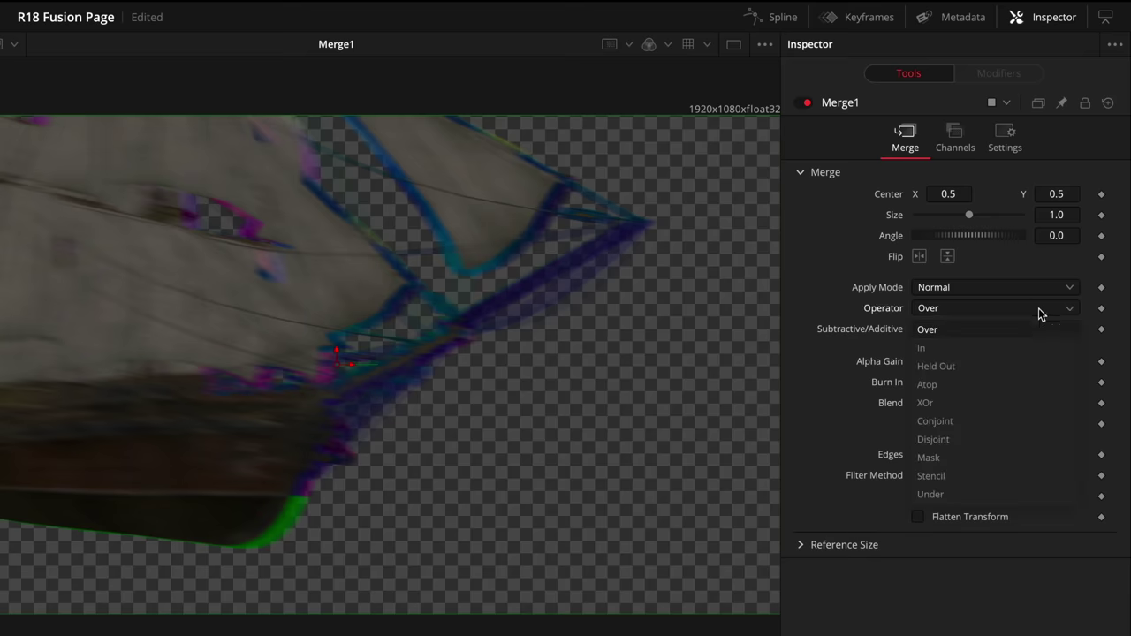
pyautogui.click(1042, 423)
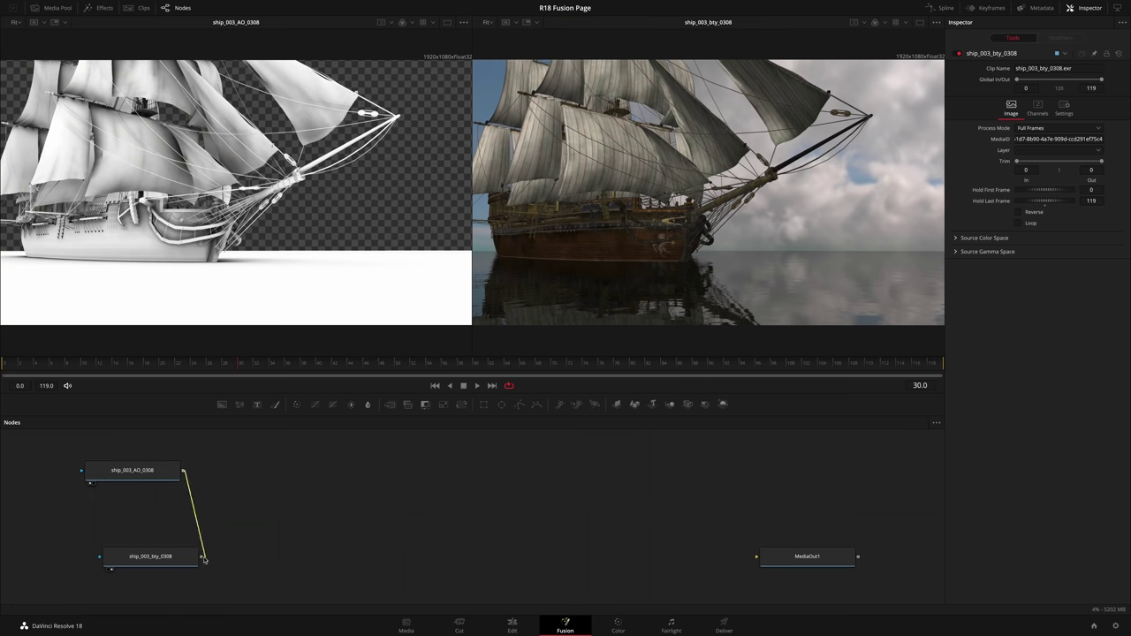
# Step: Merge ship_003_AO_0308 over ship_003_bty_0308, view the merge, and try the Mask operator before setting it to Stencil
pyautogui.moveTo(204, 559); pyautogui.dragTo(206, 559)
pyautogui.moveTo(274, 555); pyautogui.dragTo(755, 263)
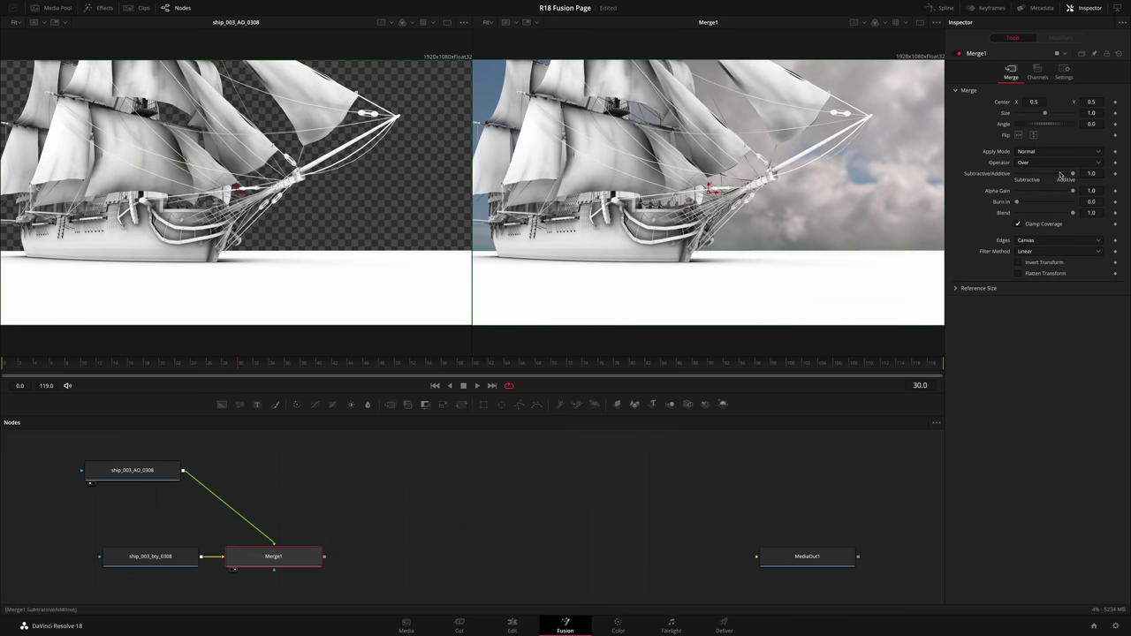
pyautogui.click(1078, 166)
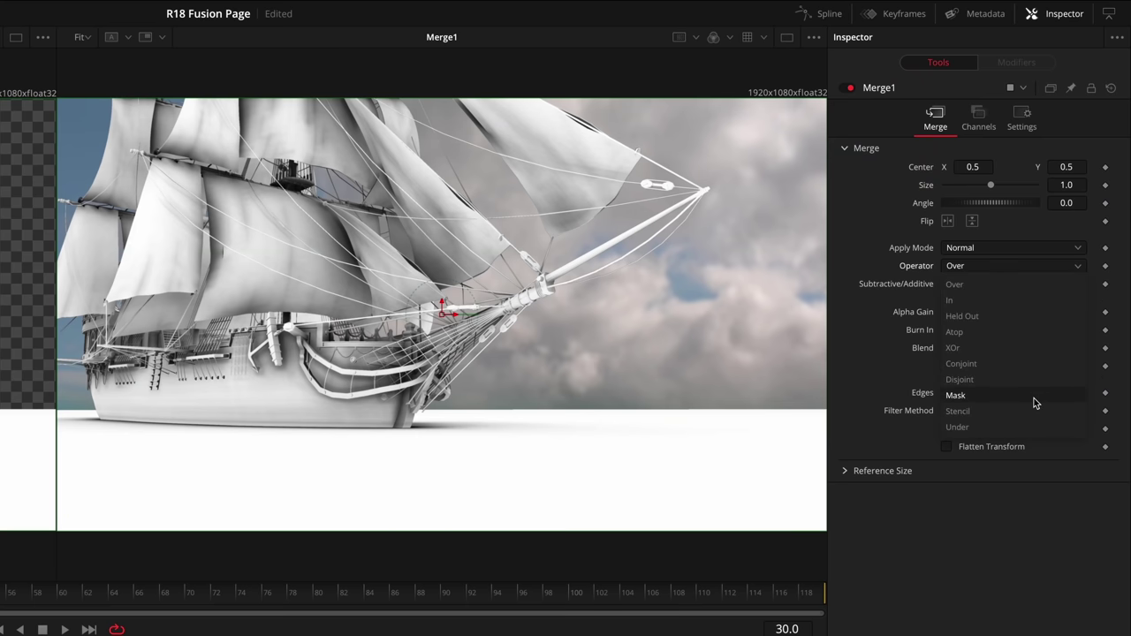
pyautogui.click(1035, 396)
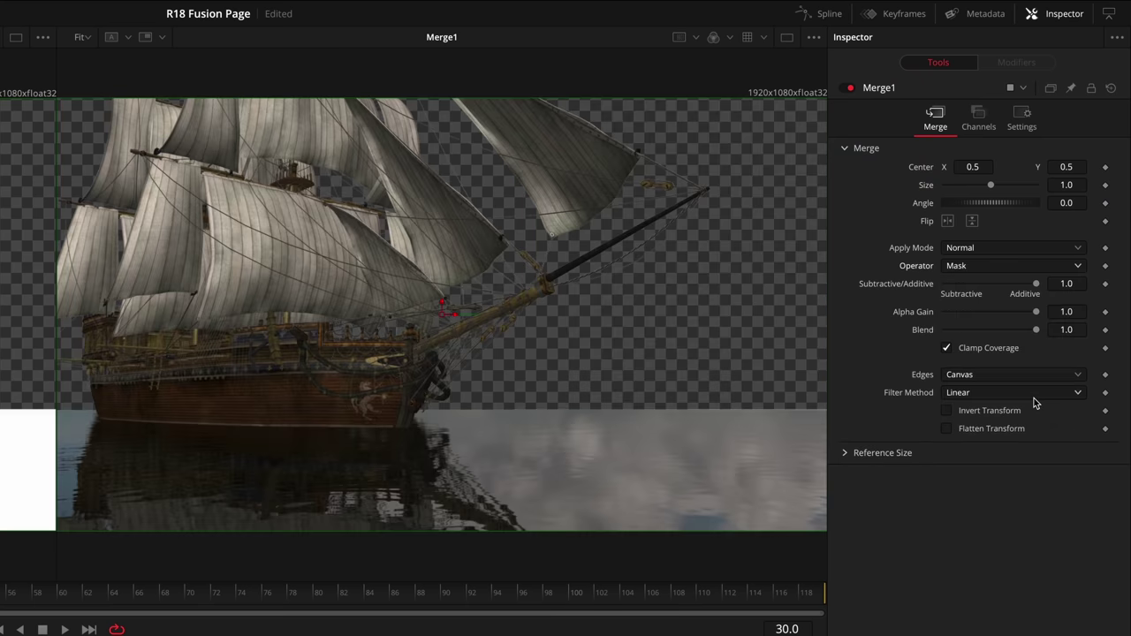
pyautogui.click(1020, 265)
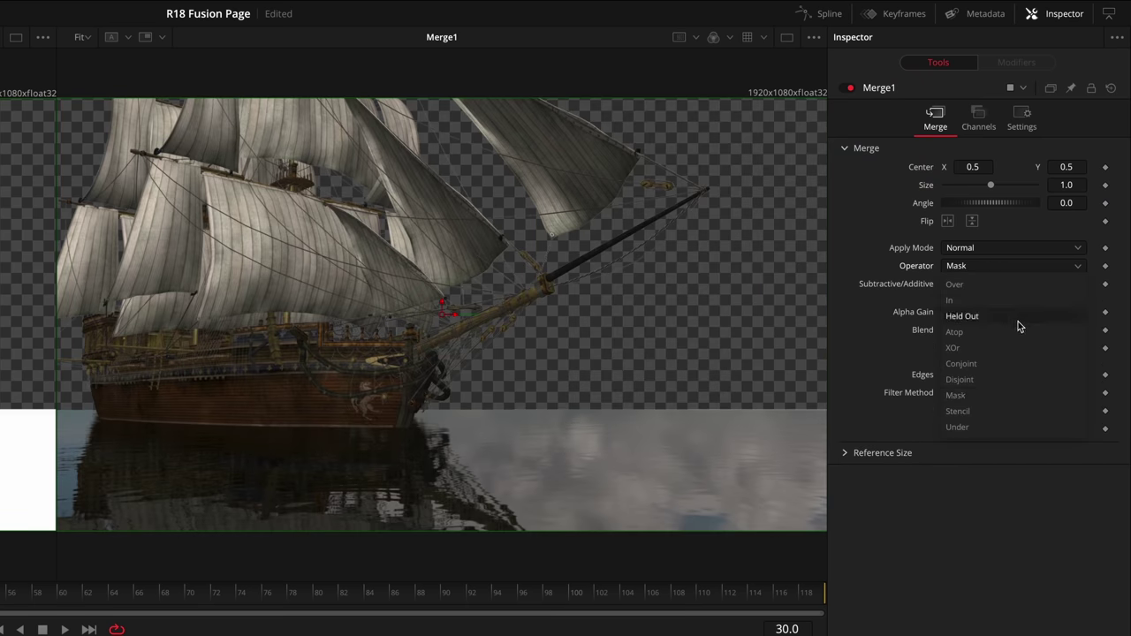
pyautogui.click(1024, 410)
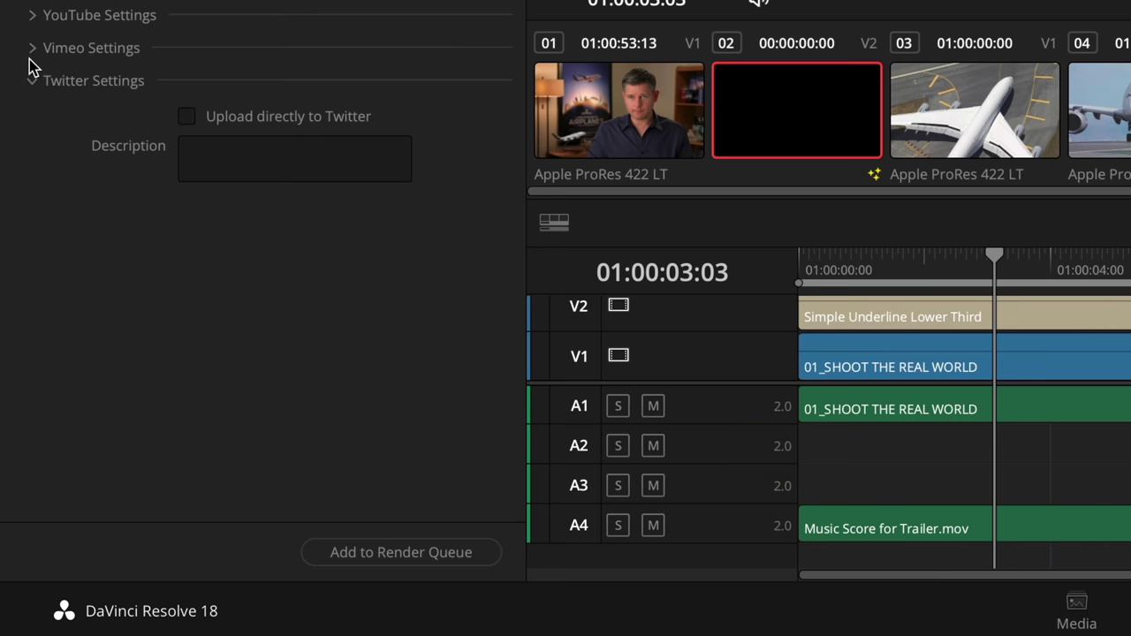
# Step: Expand the Vimeo and YouTube upload settings for rendering, and open Quick Export for the Age of Airplanes trailer
pyautogui.click(32, 49)
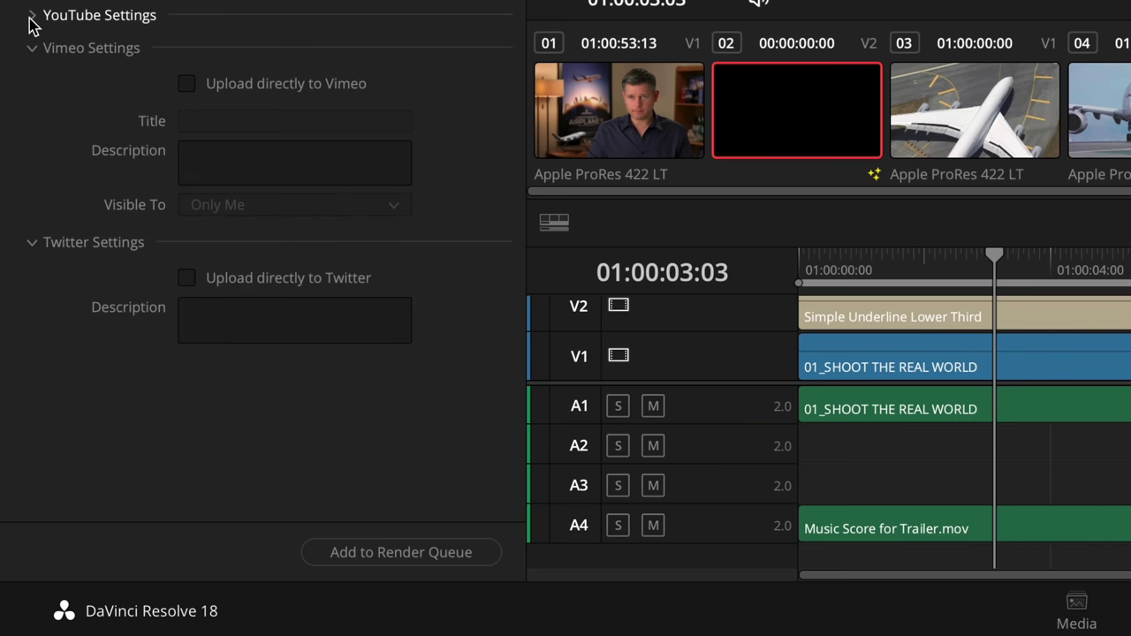
pyautogui.click(32, 16)
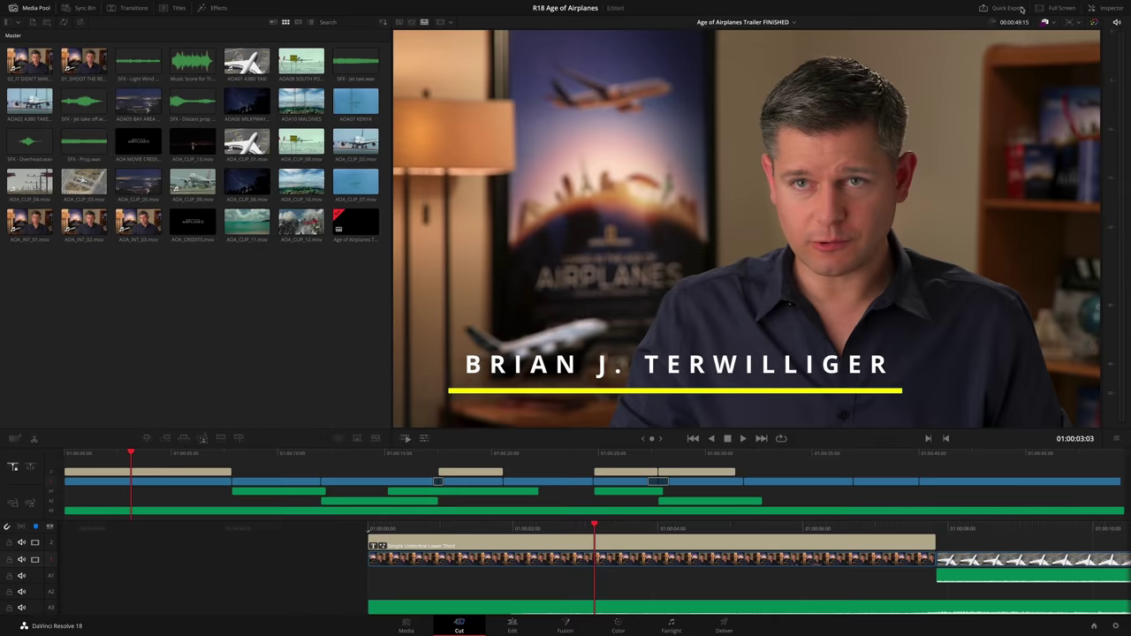
pyautogui.click(1021, 9)
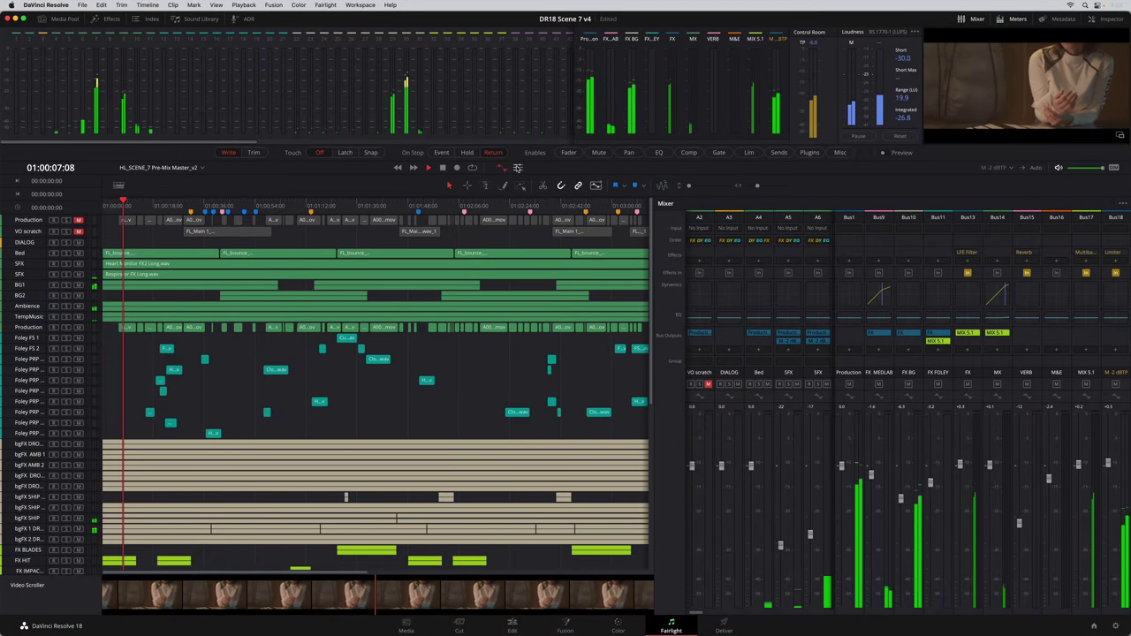
# Step: Hide the automation toolbar and reorder the DIALOG track's processing in the mixer so dynamics comes first
pyautogui.click(518, 167)
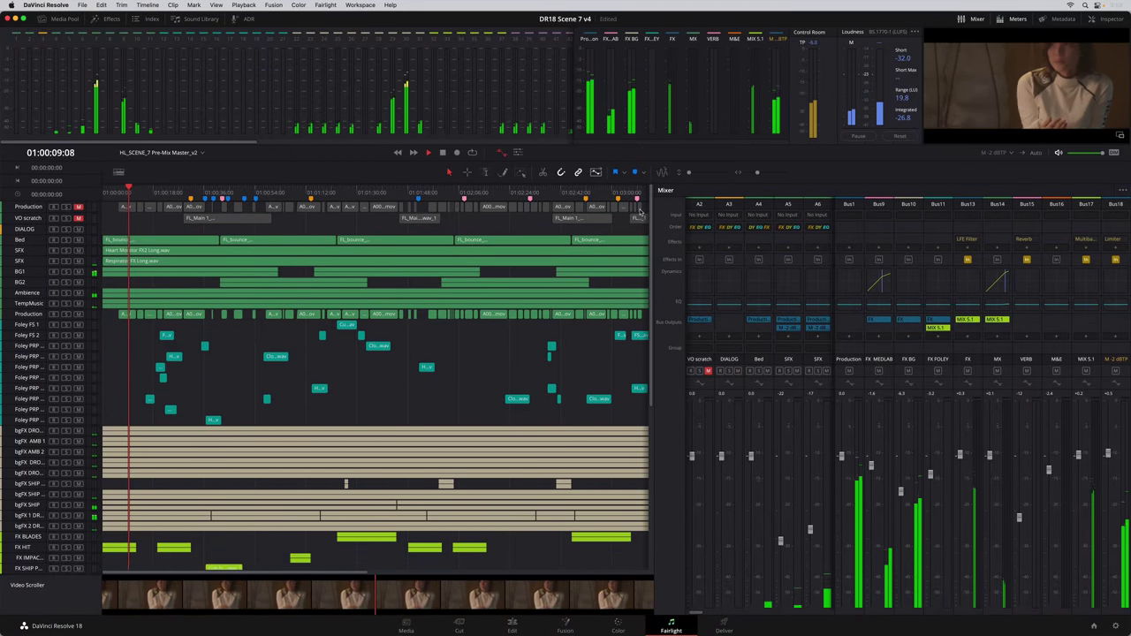
pyautogui.click(727, 228)
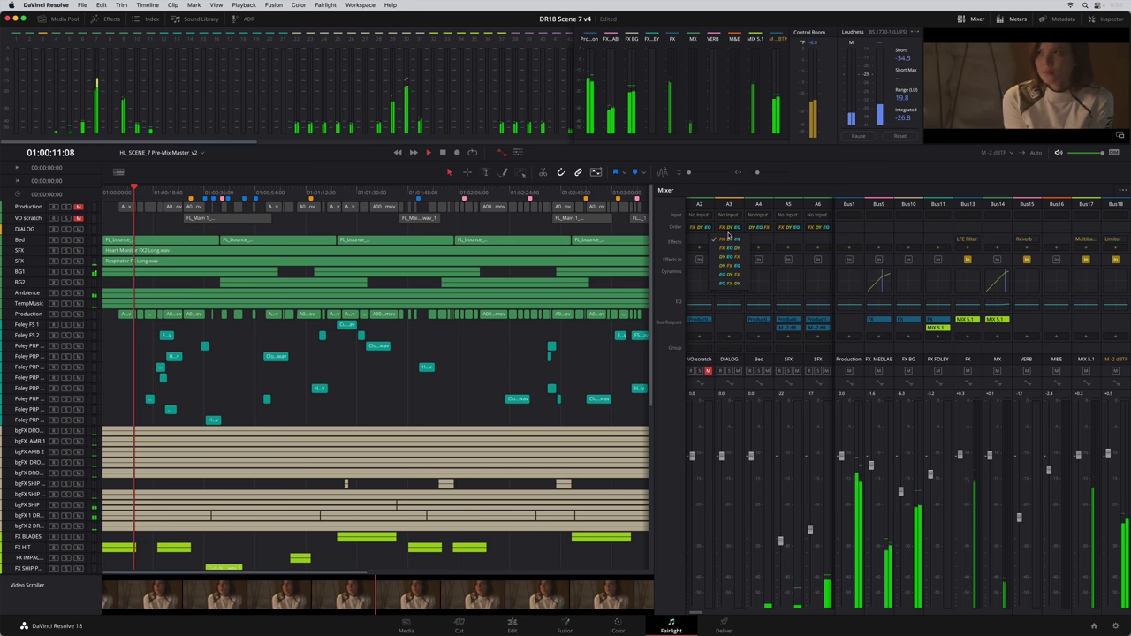
pyautogui.click(730, 265)
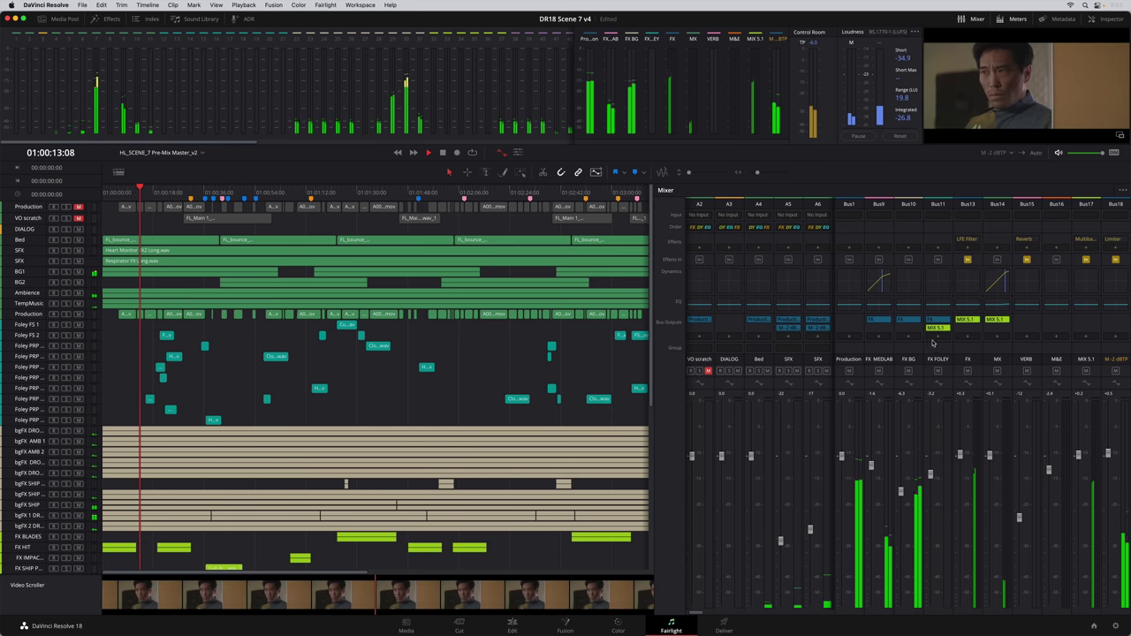
# Step: Add the M&E bus as an output of both the FX and MX buses, and stop playback
pyautogui.click(970, 340)
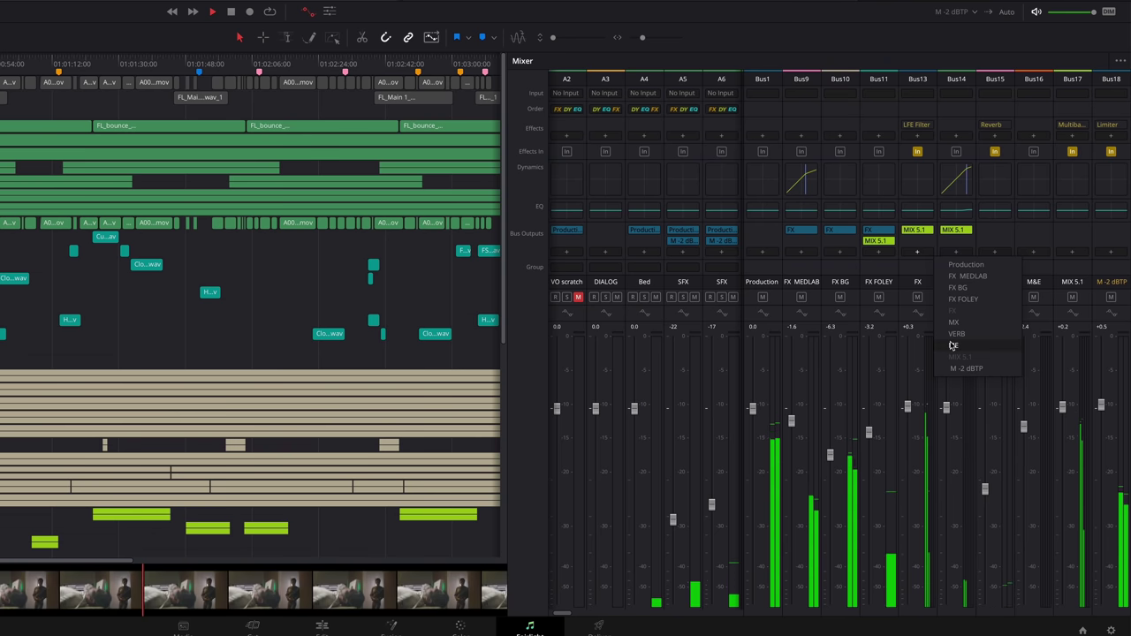
pyautogui.click(952, 346)
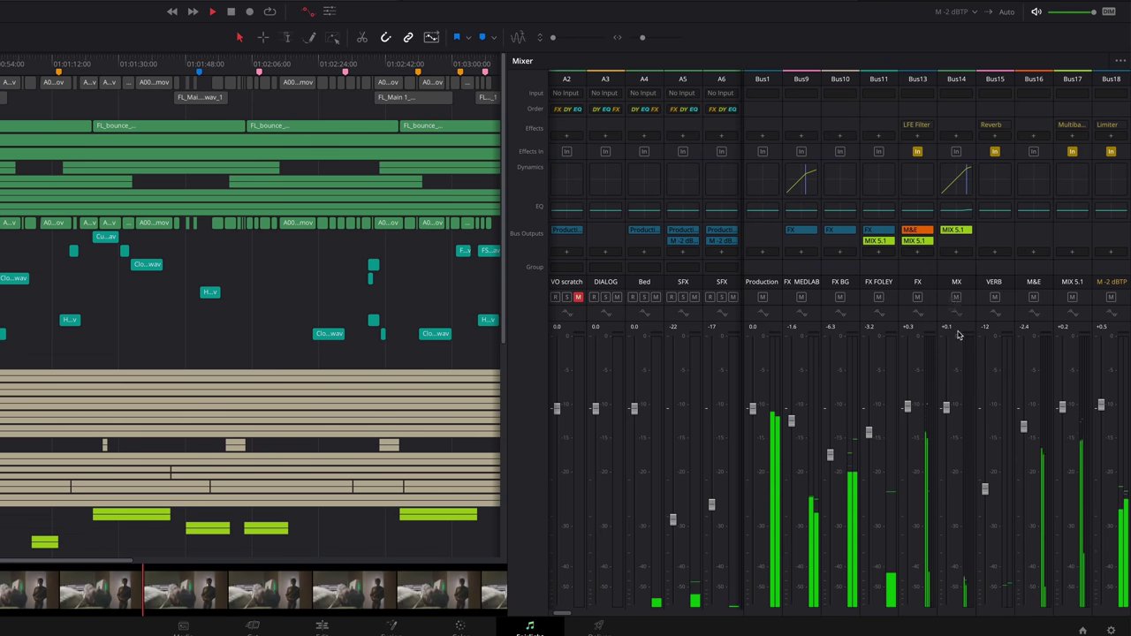
pyautogui.click(955, 257)
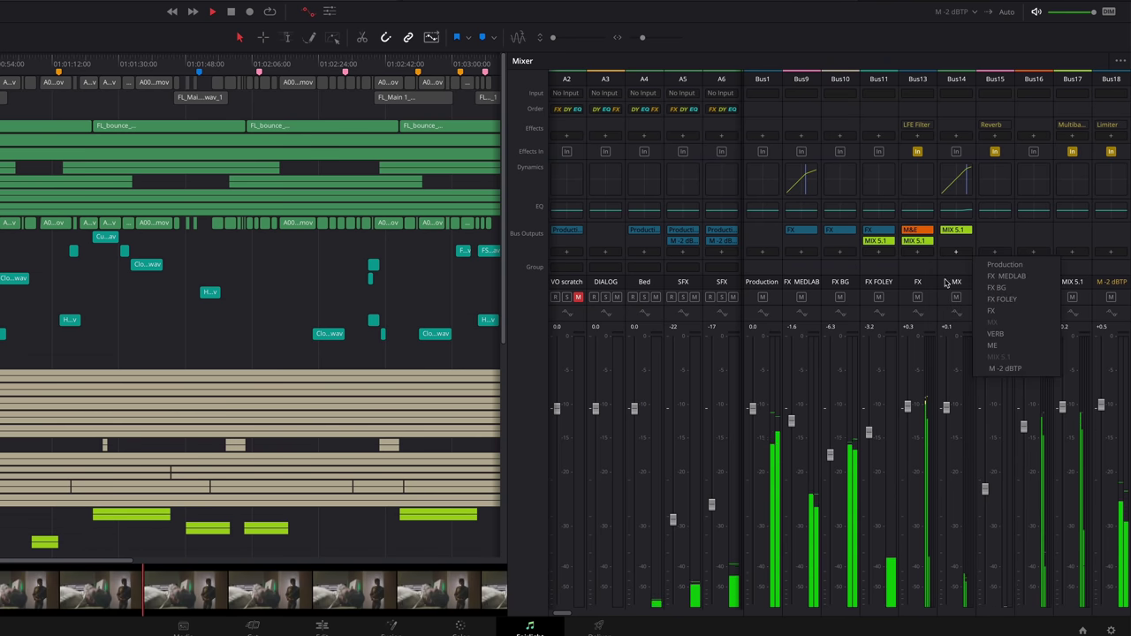
pyautogui.click(985, 345)
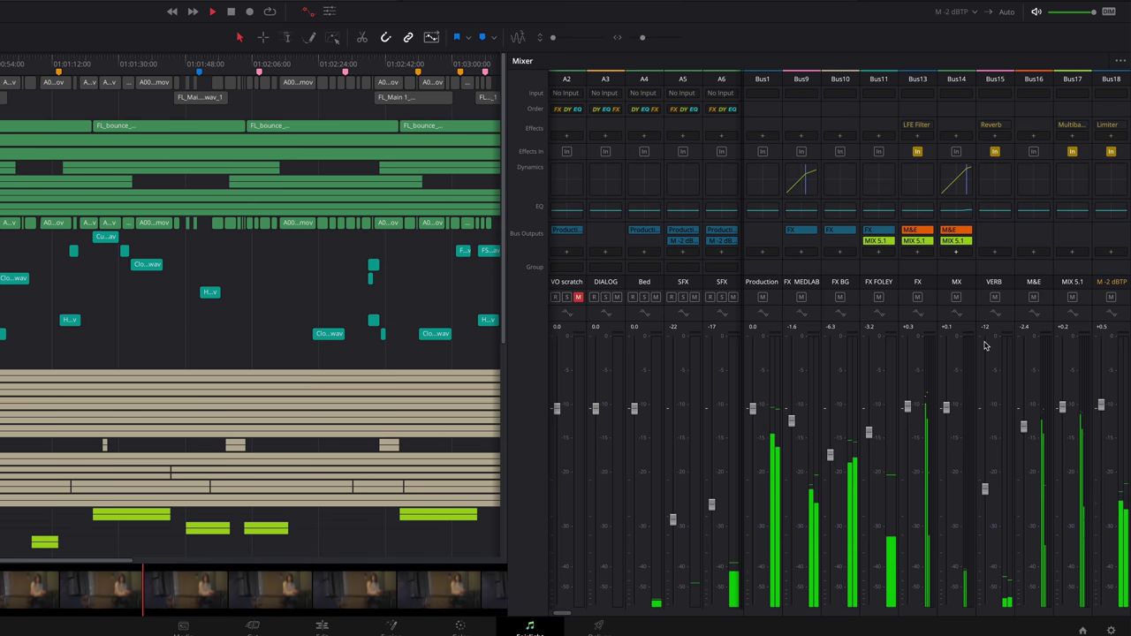
pyautogui.press('space')
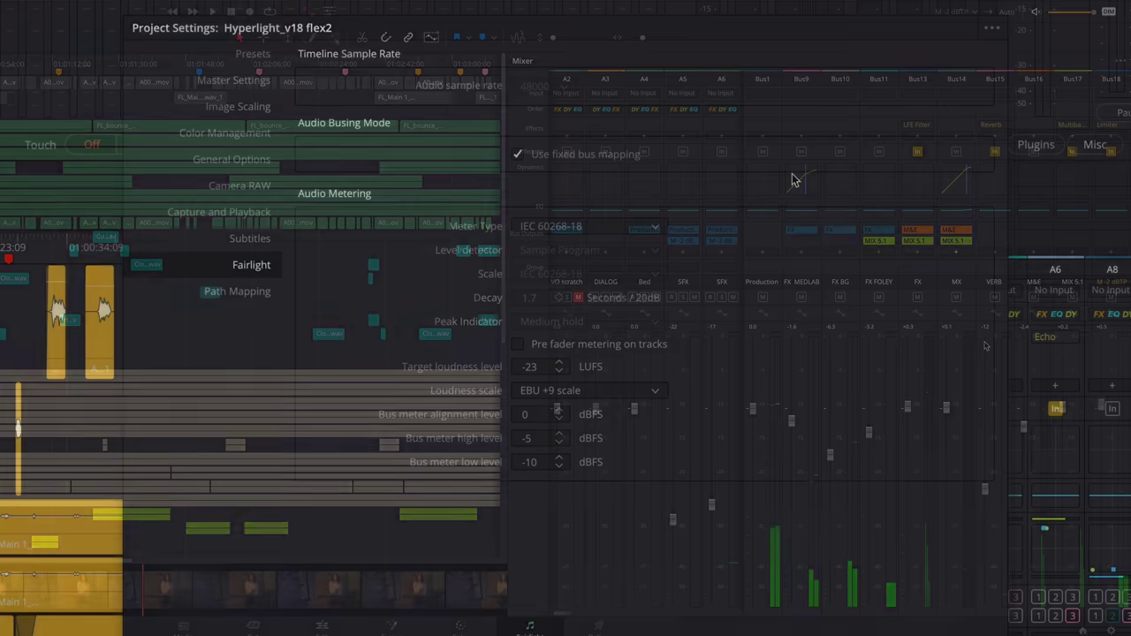
# Step: Disable "Use fixed bus mapping" in the Fairlight project settings and apply the change
pyautogui.click(518, 155)
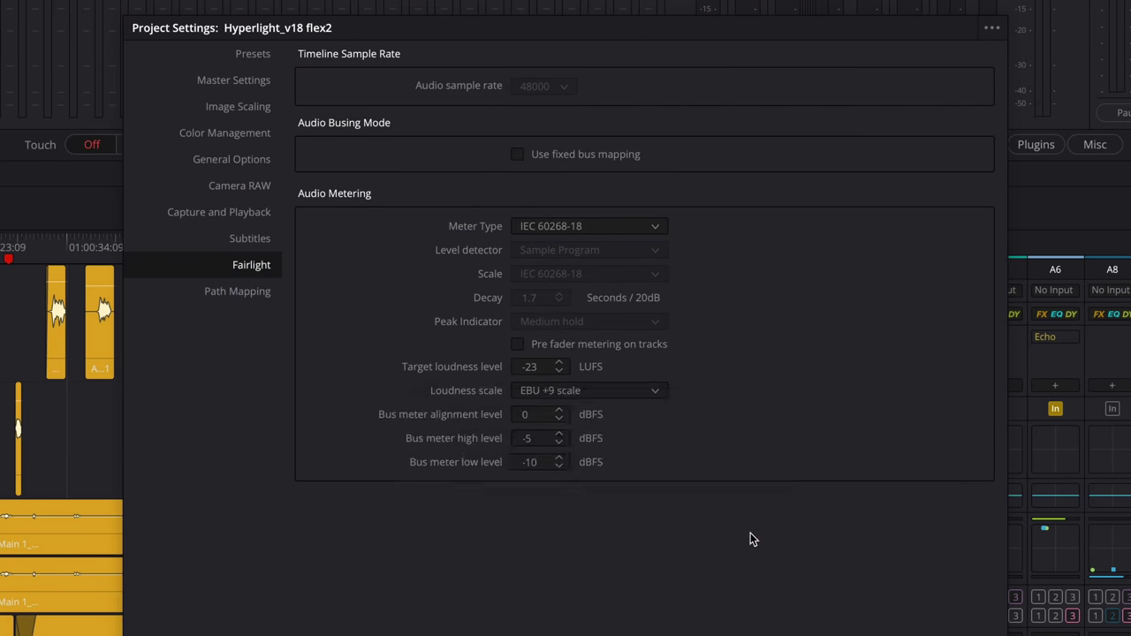
pyautogui.click(747, 533)
pyautogui.click(712, 604)
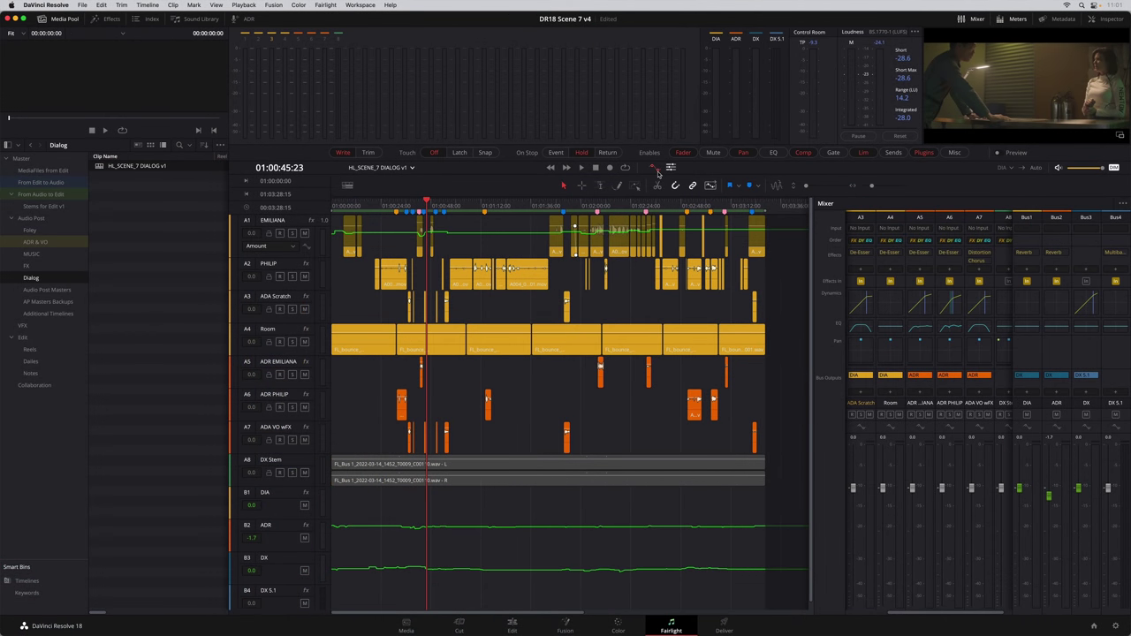
# Step: Open the HL_SCENE_7 Pre-Mix Master_v2 timeline from the Audio Post bin and increase the DIALOG track's height
pyautogui.click(68, 220)
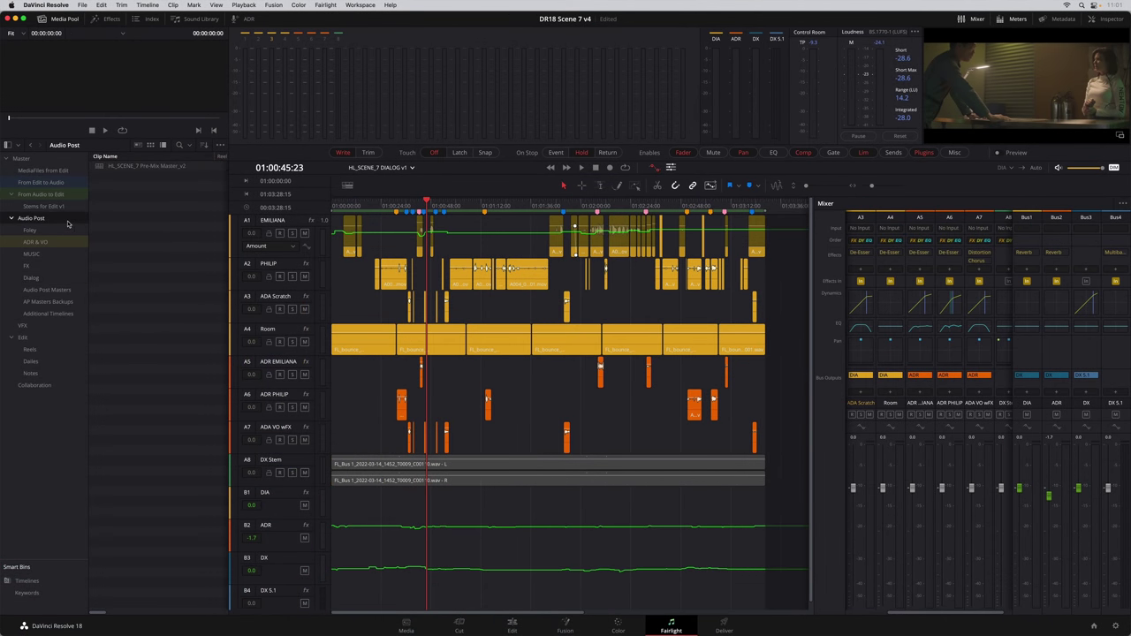
pyautogui.doubleClick(100, 168)
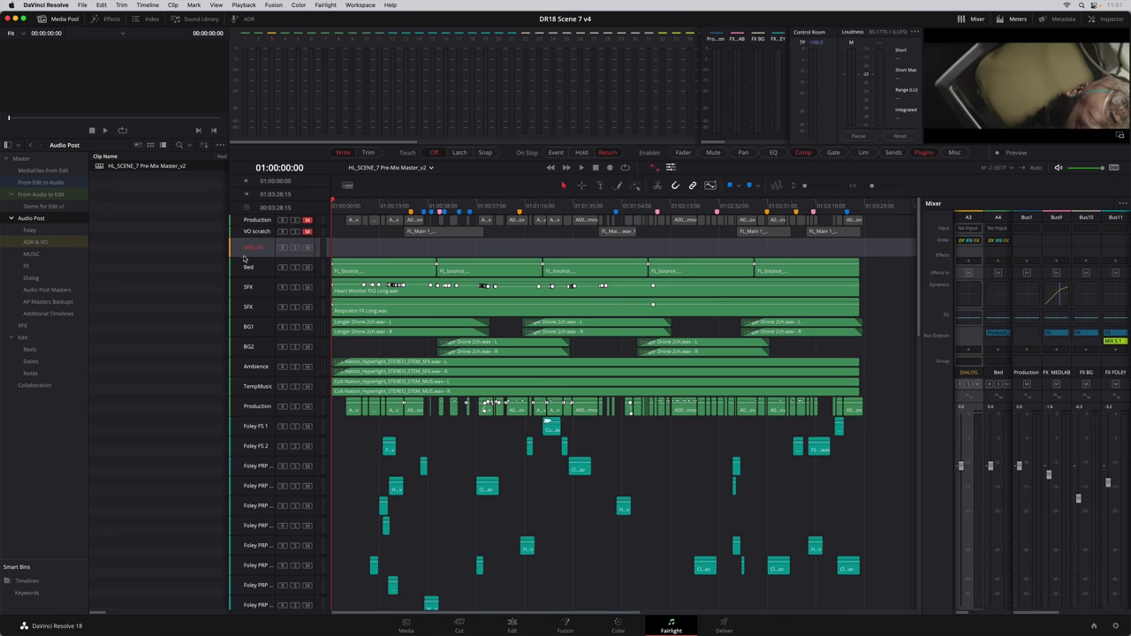
pyautogui.moveTo(244, 258); pyautogui.dragTo(260, 301)
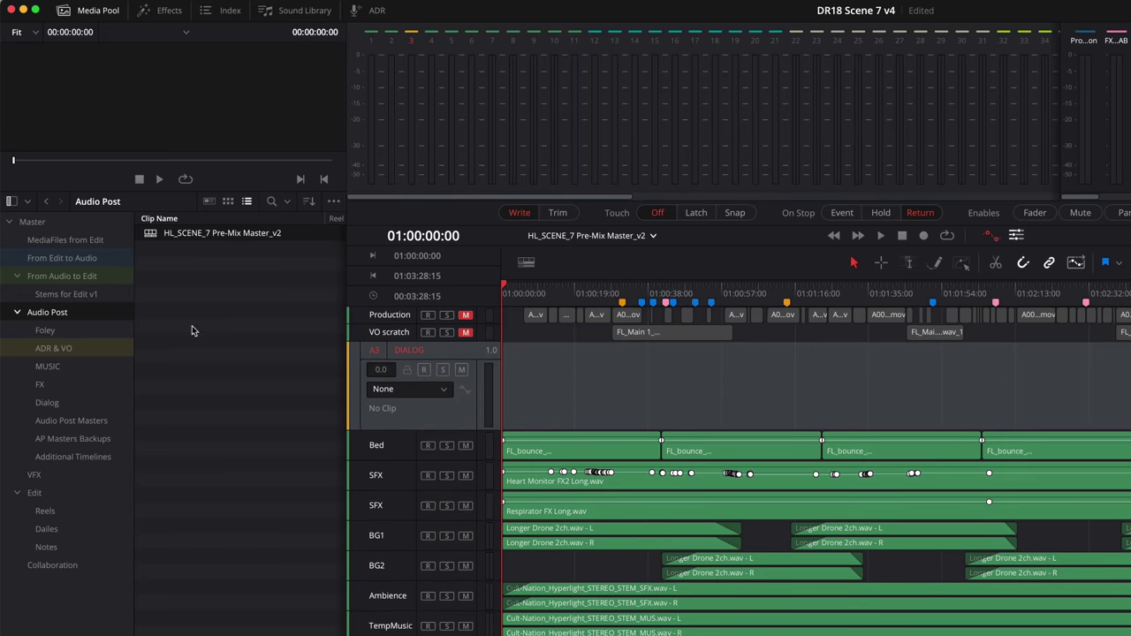
# Step: Place the HL_SCENE_7 DIALOG v1 timeline from the Dialog bin at the start of the DIALOG track
pyautogui.click(90, 402)
pyautogui.moveTo(152, 233); pyautogui.dragTo(504, 404)
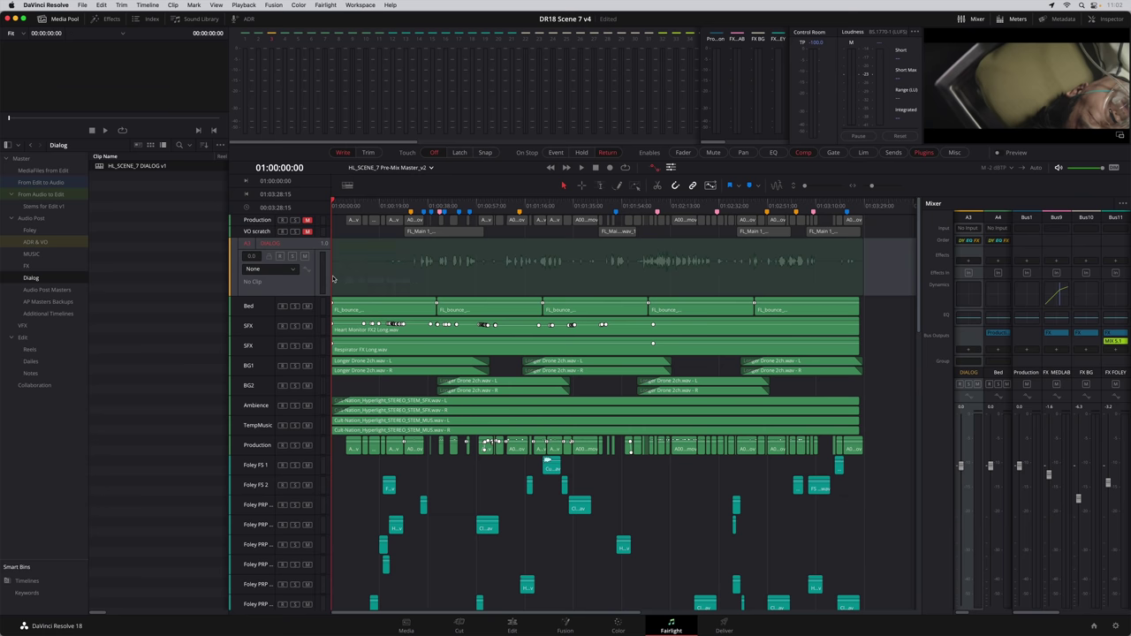
pyautogui.moveTo(332, 279); pyautogui.dragTo(333, 280)
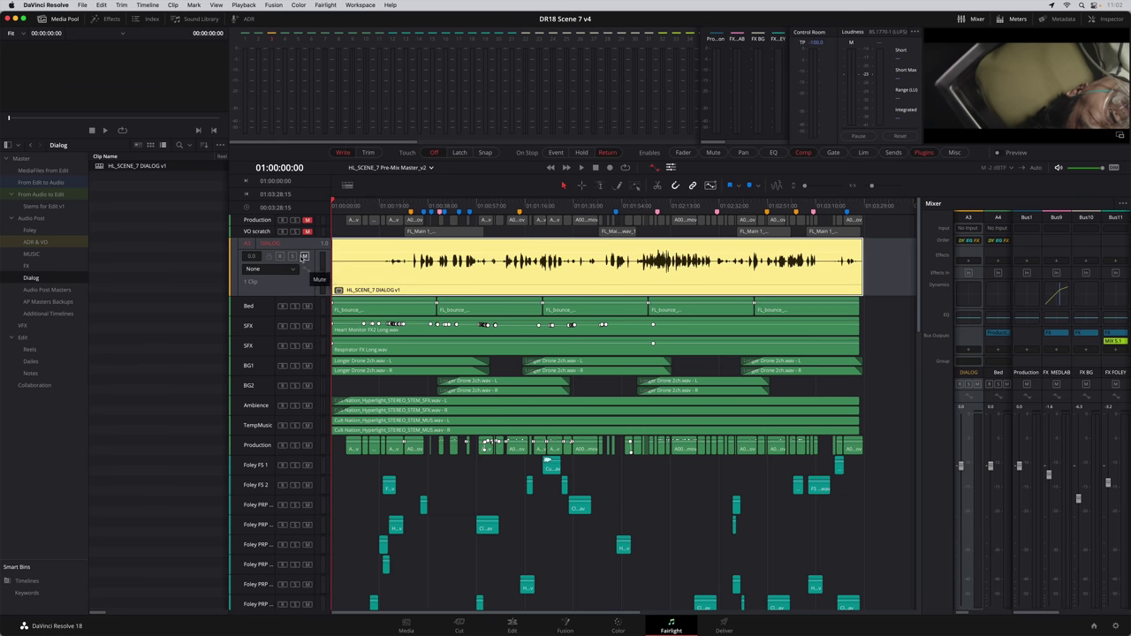
# Step: Play the mix from the first orange marker, take the DIALOG track out of solo during playback, and stop
pyautogui.click(412, 207)
pyautogui.press('space')
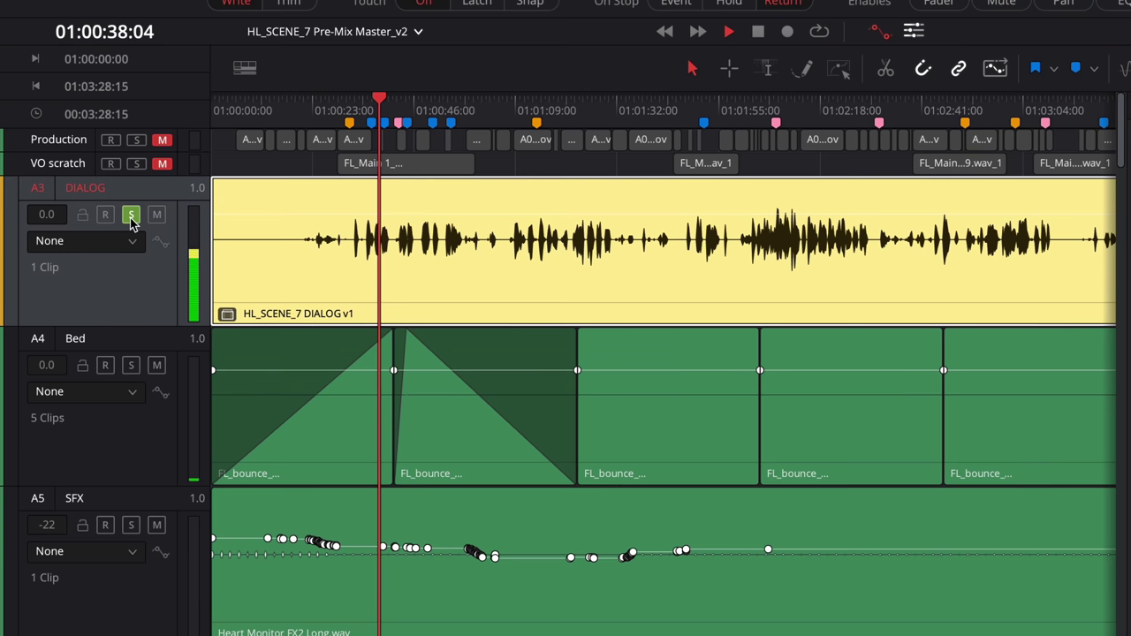
pyautogui.click(292, 255)
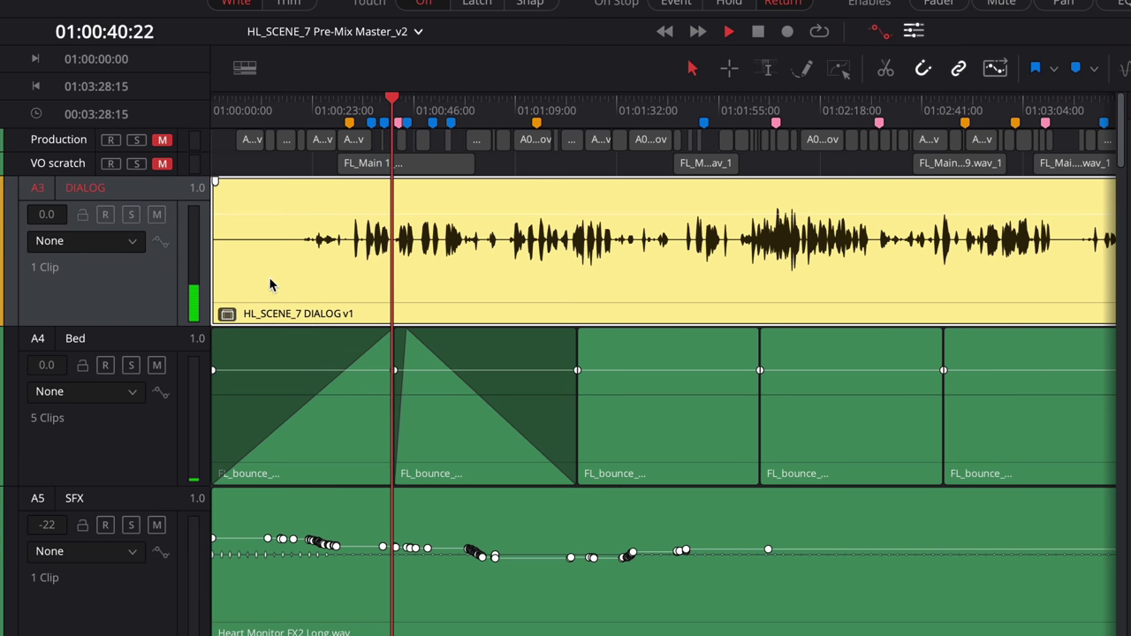
pyautogui.press('space')
# Step: Decompose the HL_SCENE_7 DIALOG v1 clip in place preserving audio data, with routing set to New Matching Busses
pyautogui.rightClick(325, 296)
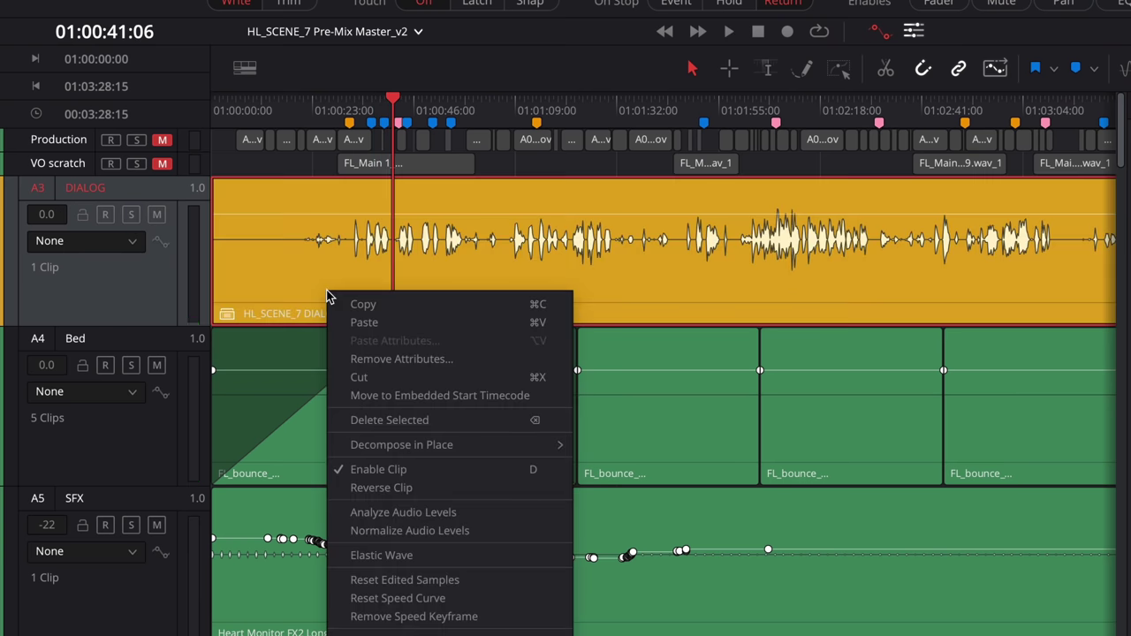
pyautogui.moveTo(511, 445)
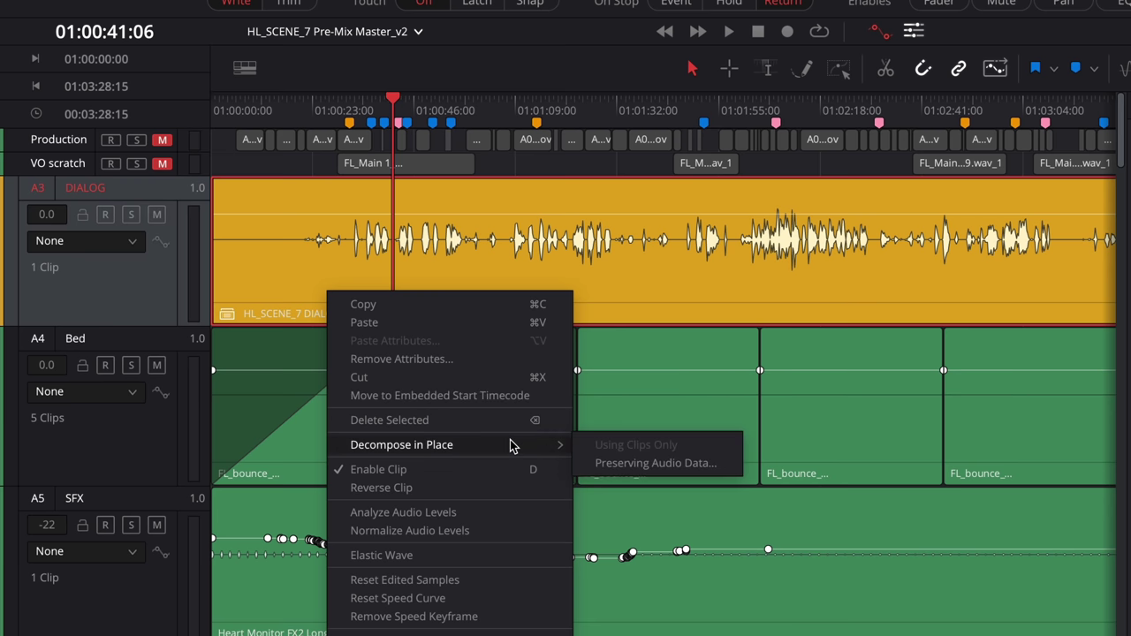
pyautogui.click(592, 464)
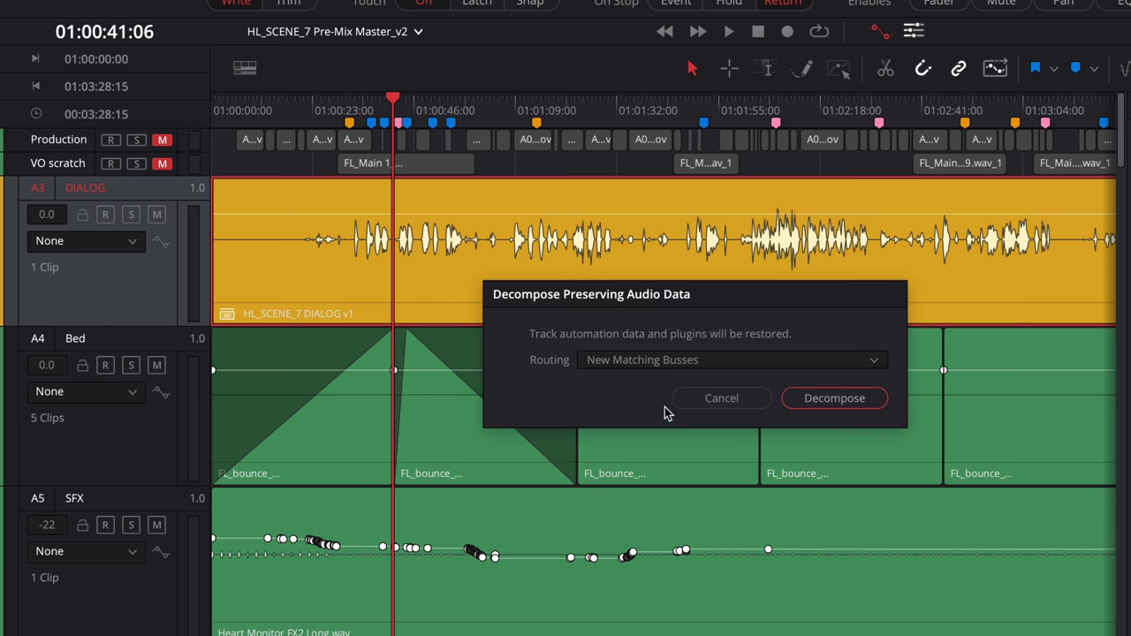
pyautogui.click(747, 360)
pyautogui.click(767, 383)
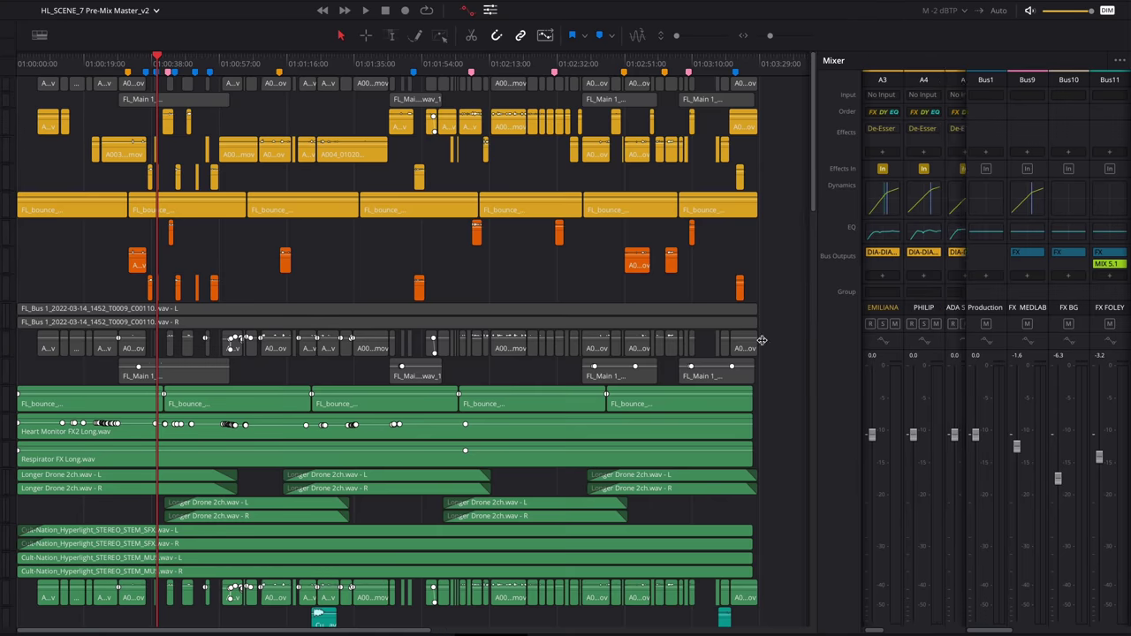
# Step: Widen the mixer to show more tracks and buses, and play the mix
pyautogui.moveTo(916, 397); pyautogui.dragTo(570, 396)
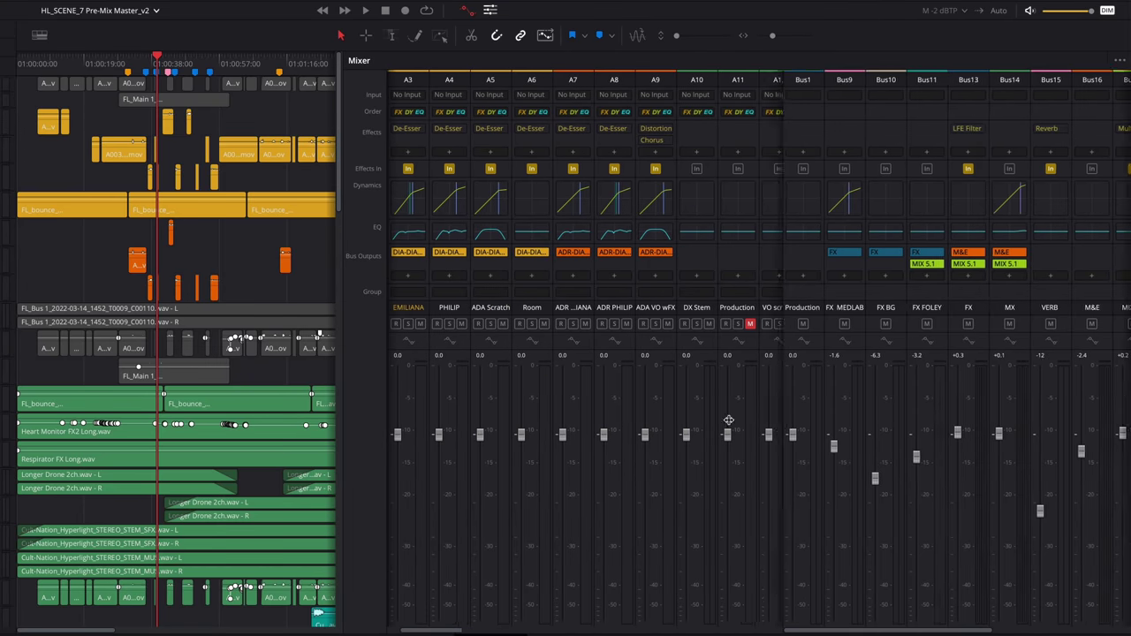
pyautogui.press('space')
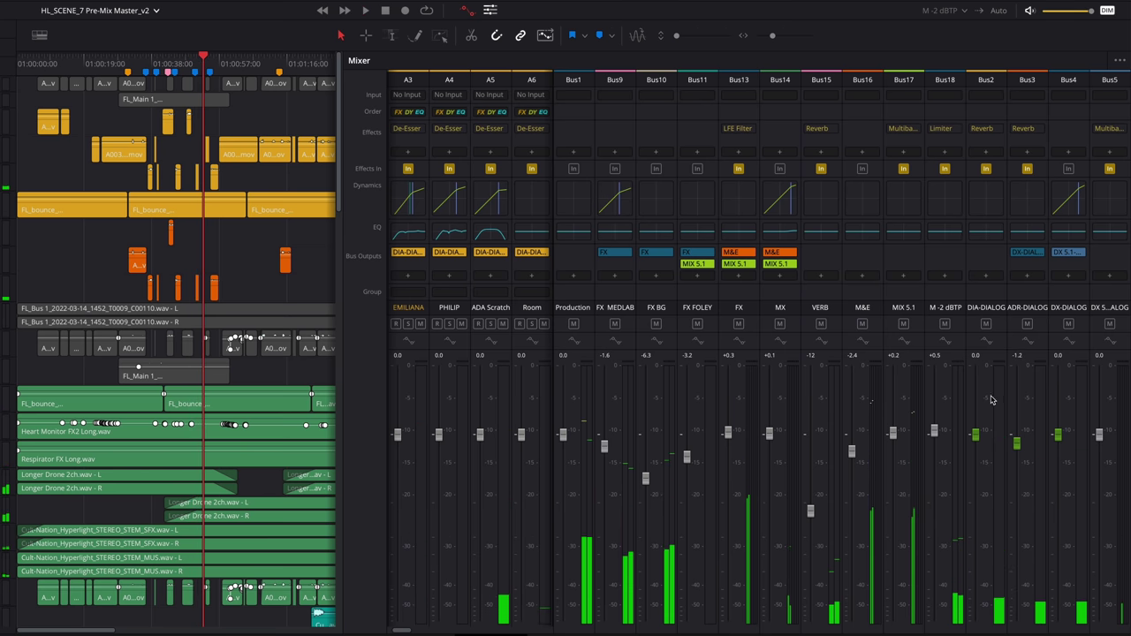
# Step: Switch monitoring to the DX-DIALOG bus, play the mix through it, and stop
pyautogui.click(942, 12)
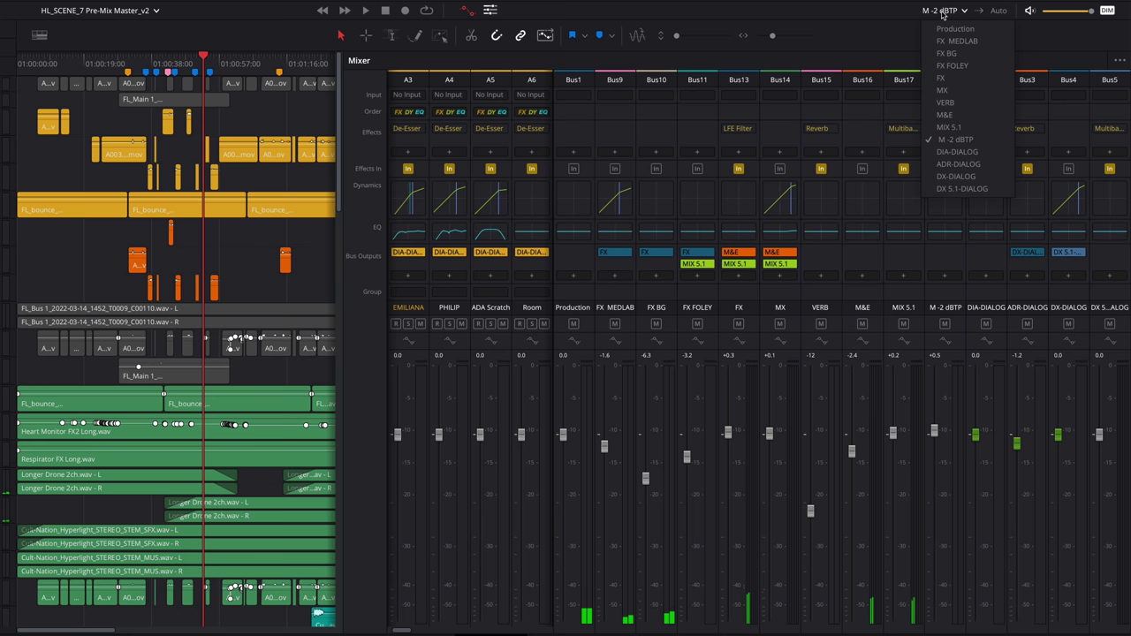
pyautogui.click(956, 176)
pyautogui.press('space')
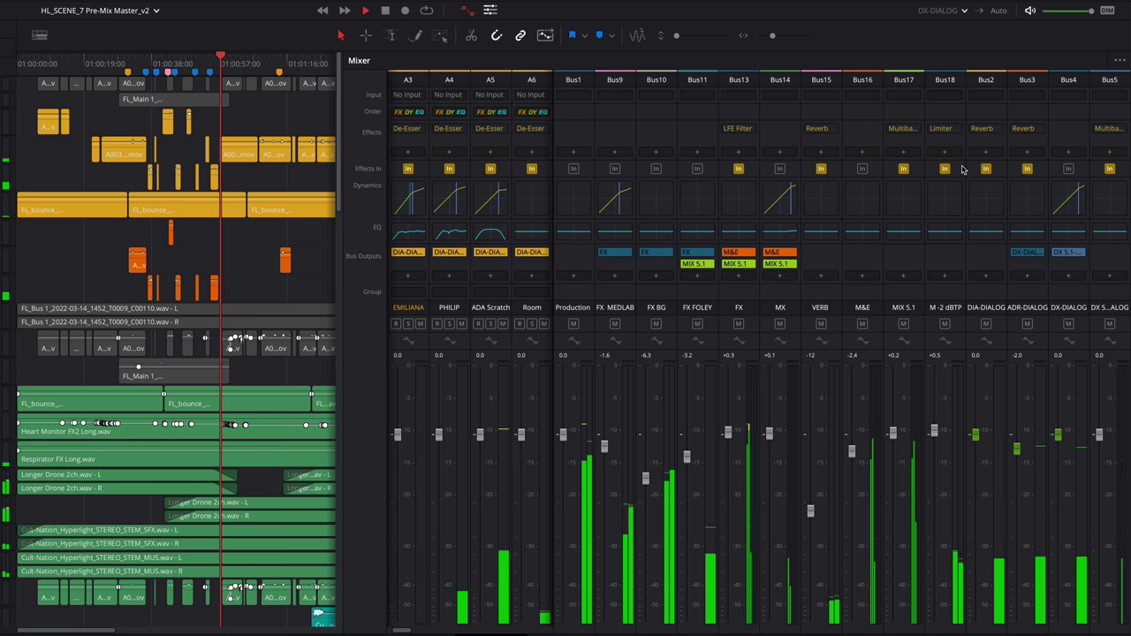
pyautogui.press('space')
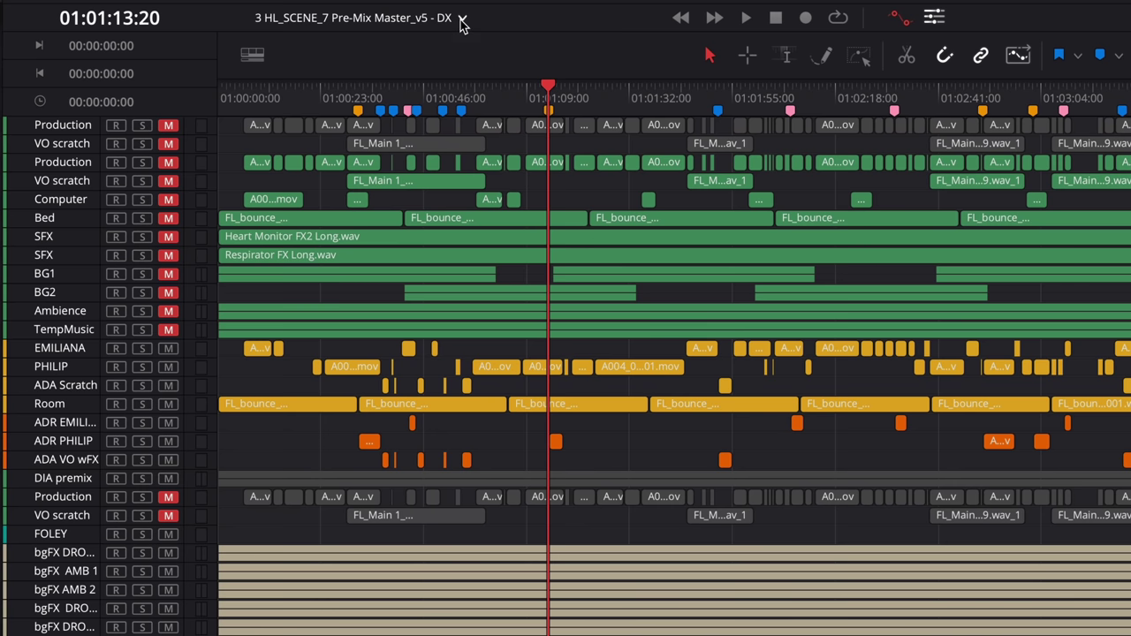
# Step: View the 4 HL_SCENE_7_EDv1_FXFoley_v1 timeline, and switch to the 5 HL_SCENE_7_EDv1_Mix Master_v5 - foley timeline
pyautogui.click(461, 18)
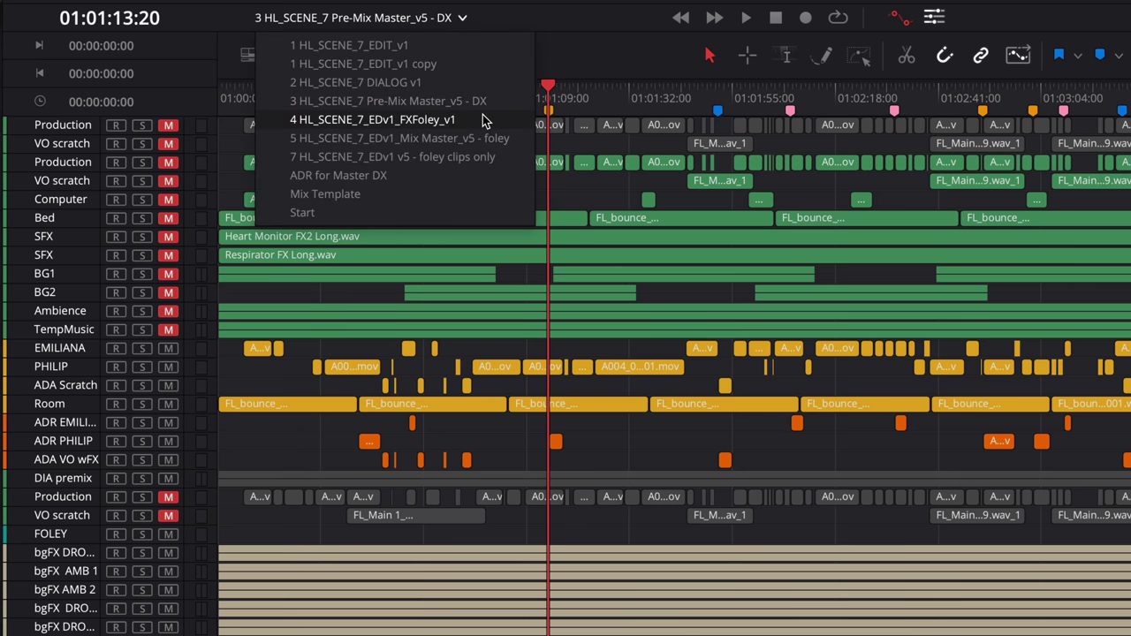
pyautogui.click(484, 115)
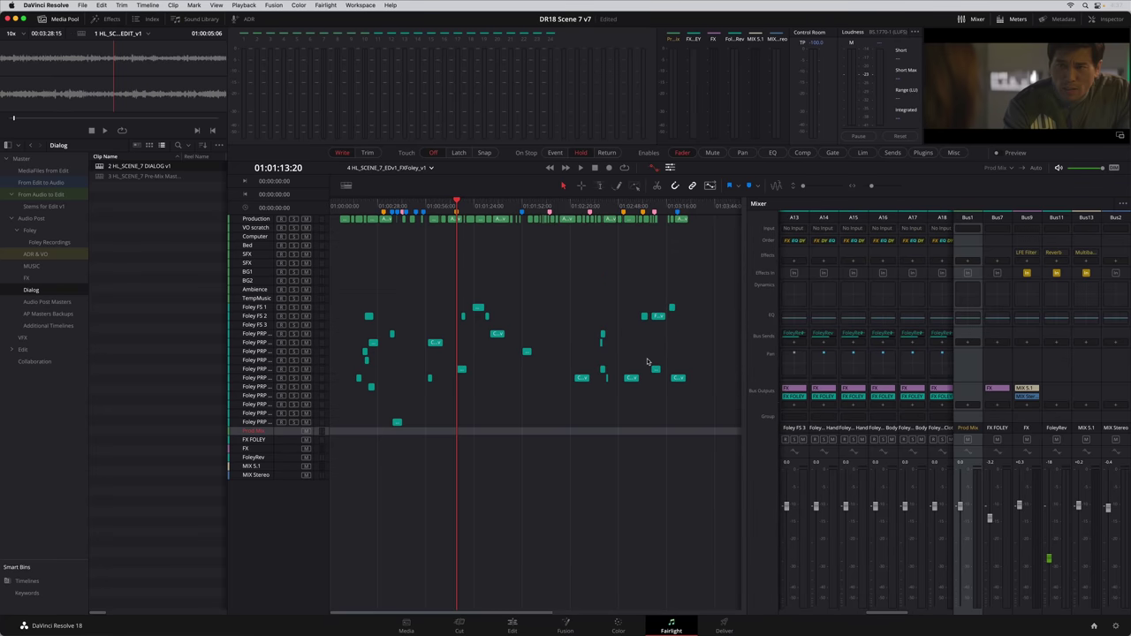
pyautogui.click(431, 168)
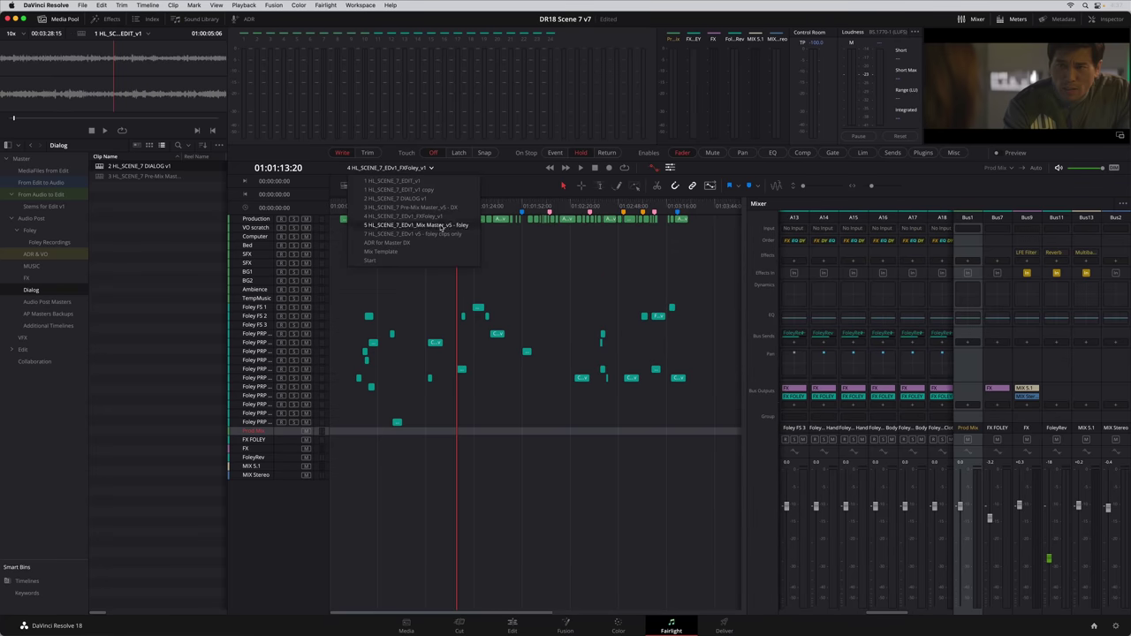
pyautogui.click(441, 226)
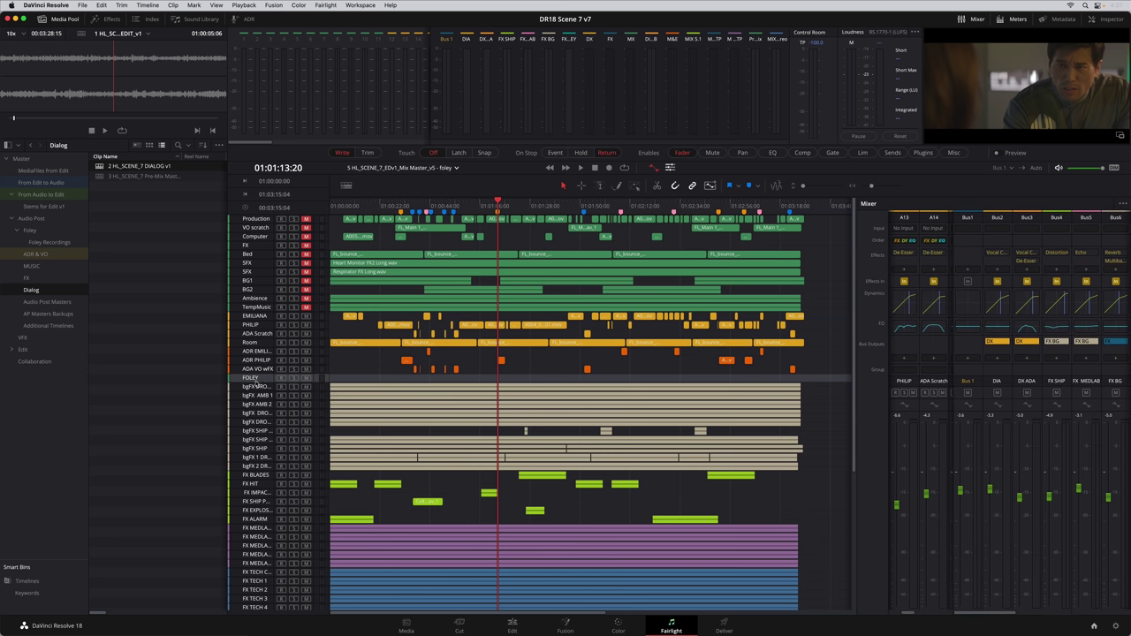
# Step: Increase the FOLEY track's height and place the 4 HL_SCENE_7_EDv1_FXFoley_v1 timeline from the Foley bin at its start
pyautogui.moveTo(251, 383); pyautogui.dragTo(248, 439)
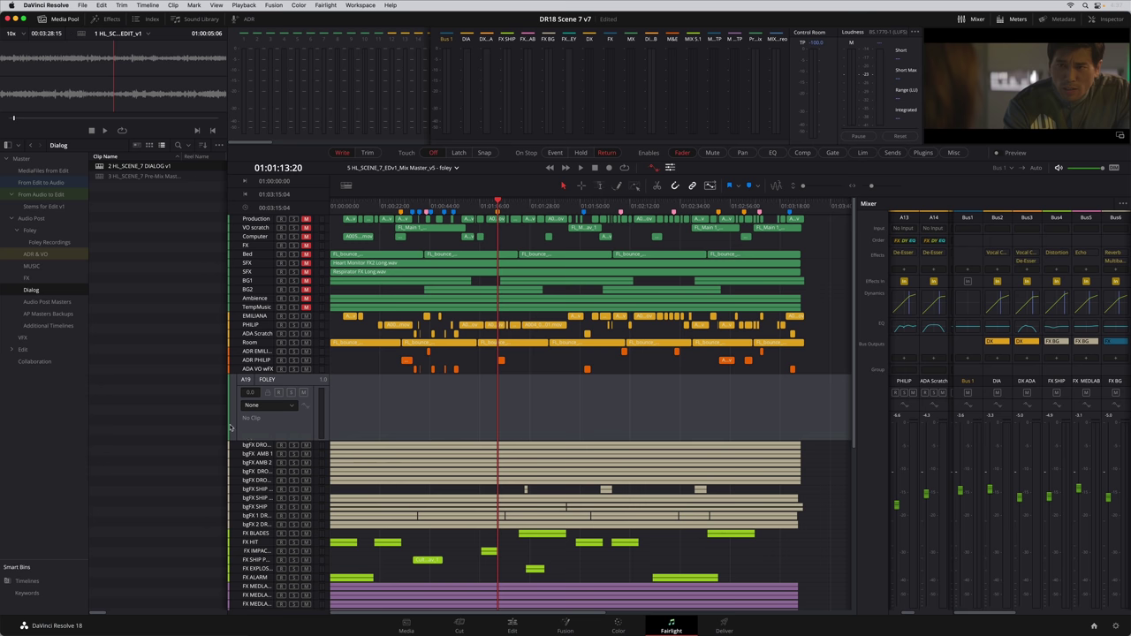
pyautogui.click(59, 233)
pyautogui.moveTo(123, 166); pyautogui.dragTo(333, 420)
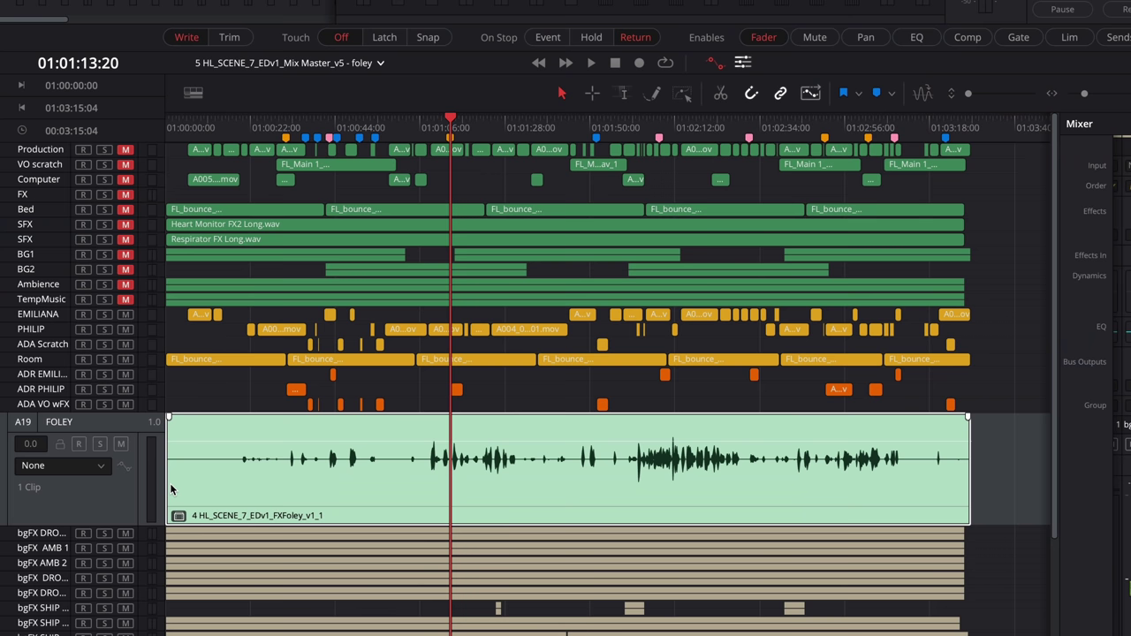
# Step: Decompose the Foley timeline clip in place preserving audio data, with routing set to Preserve existing paths
pyautogui.rightClick(232, 474)
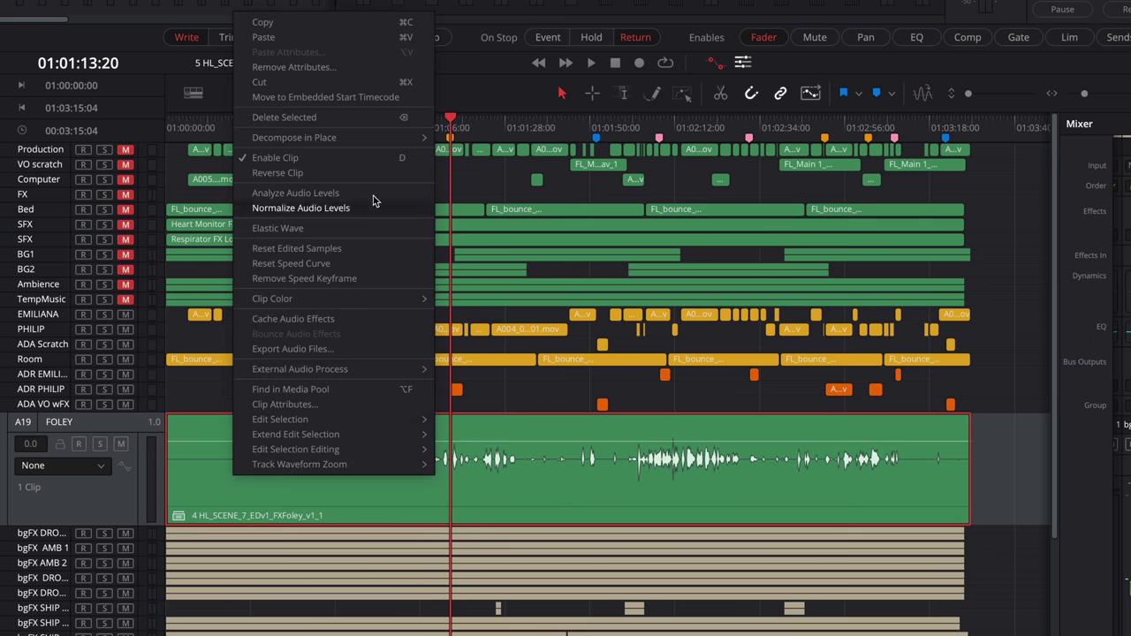
pyautogui.click(482, 154)
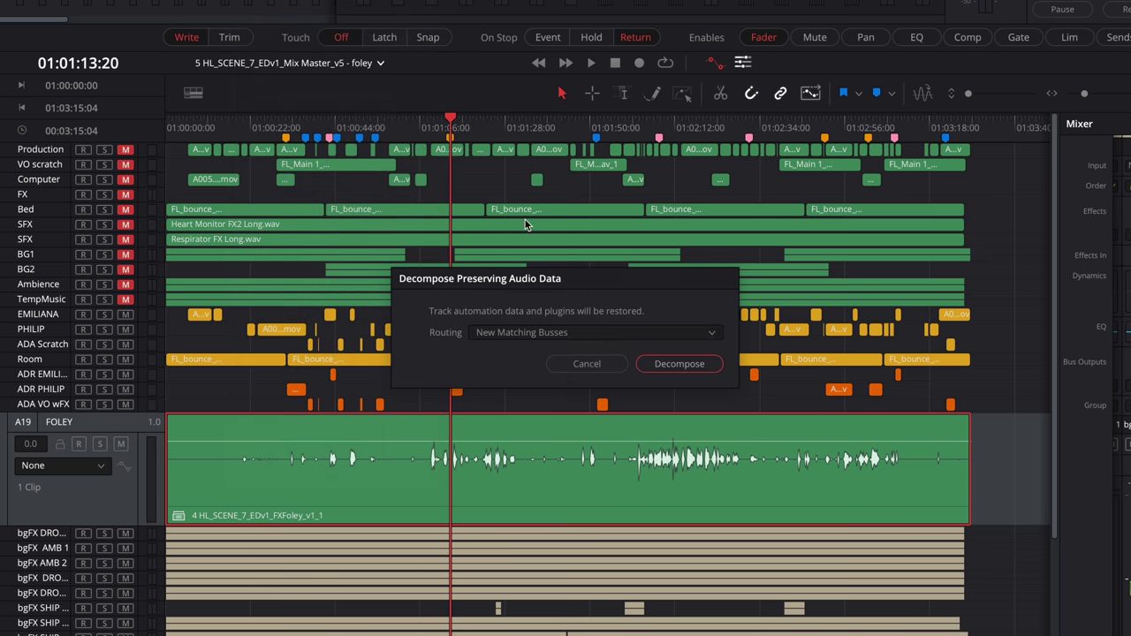
pyautogui.click(708, 332)
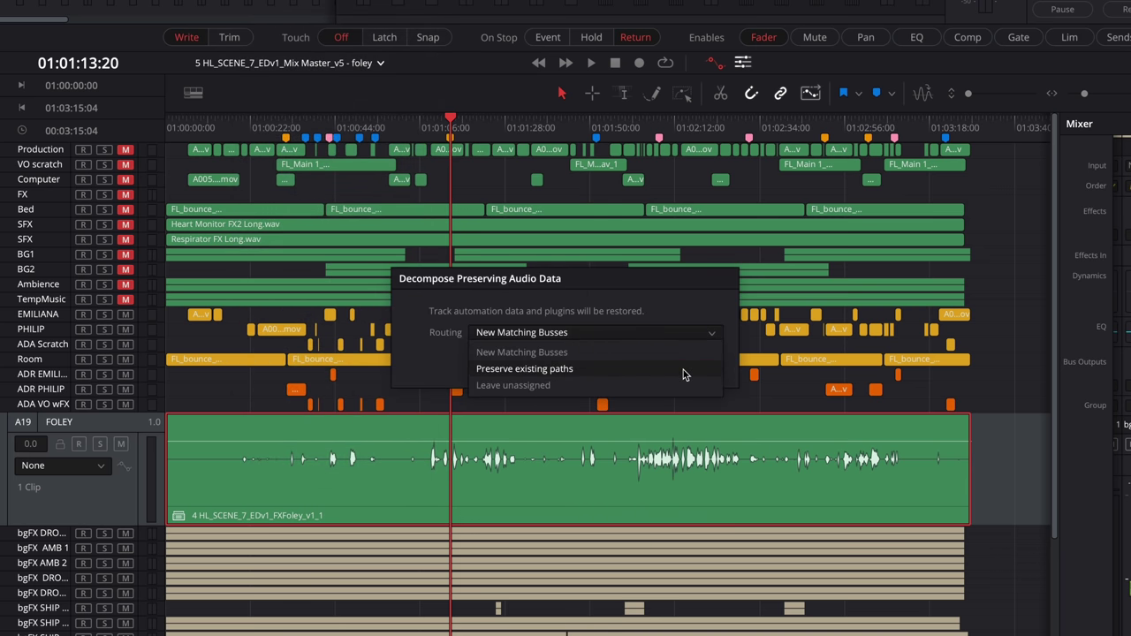
pyautogui.click(683, 371)
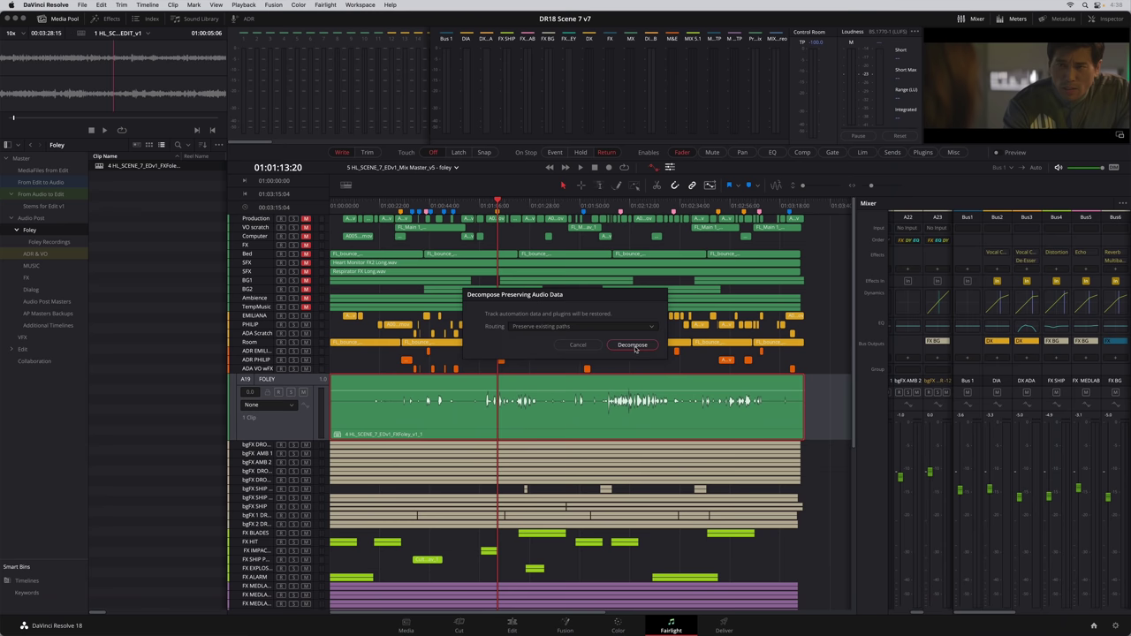
pyautogui.click(633, 345)
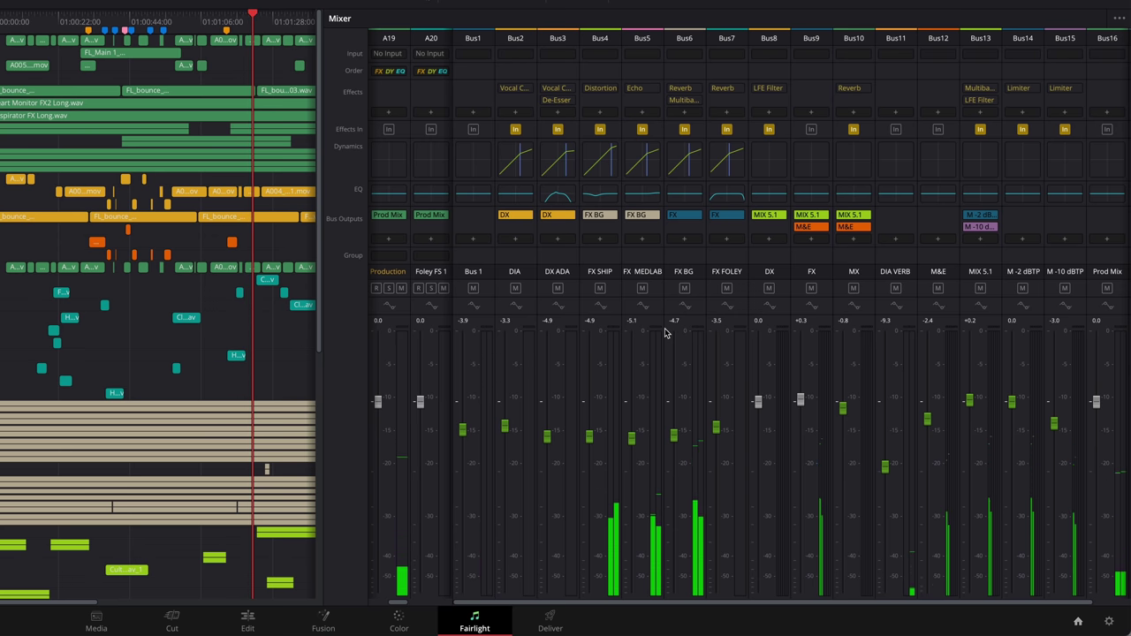
# Step: Open the 7 HL_SCENE_7_EDv1 v5 - foley clips only timeline, select all its Foley tracks, and enlarge the track heights
pyautogui.click(423, 16)
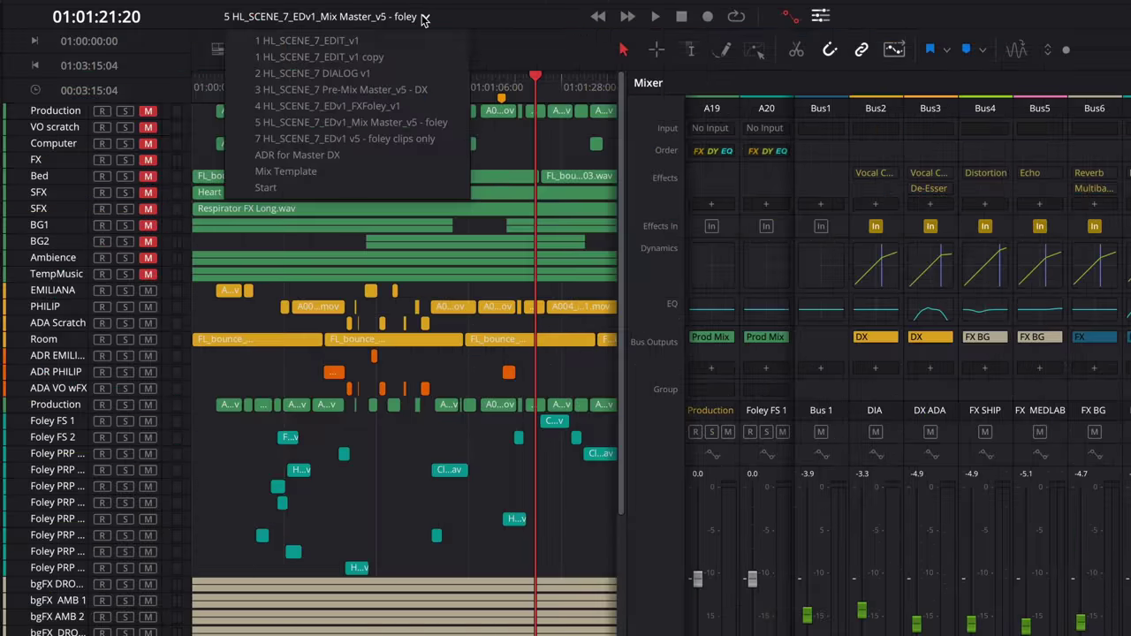
pyautogui.click(433, 138)
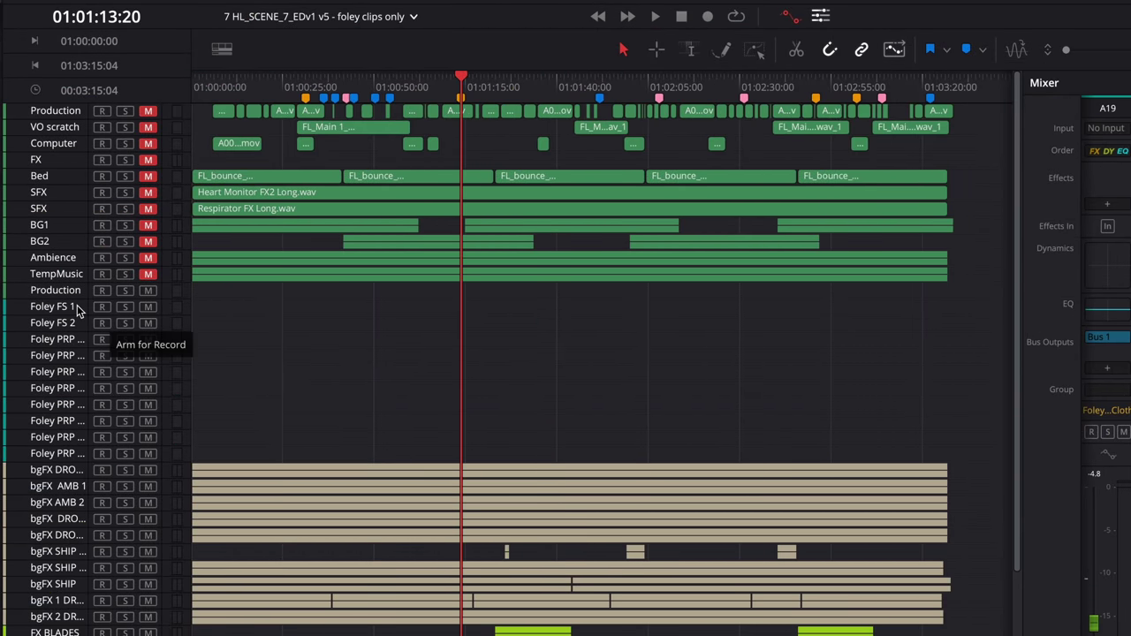
pyautogui.moveTo(77, 305); pyautogui.dragTo(76, 448)
pyautogui.scroll(3, 73, 404)
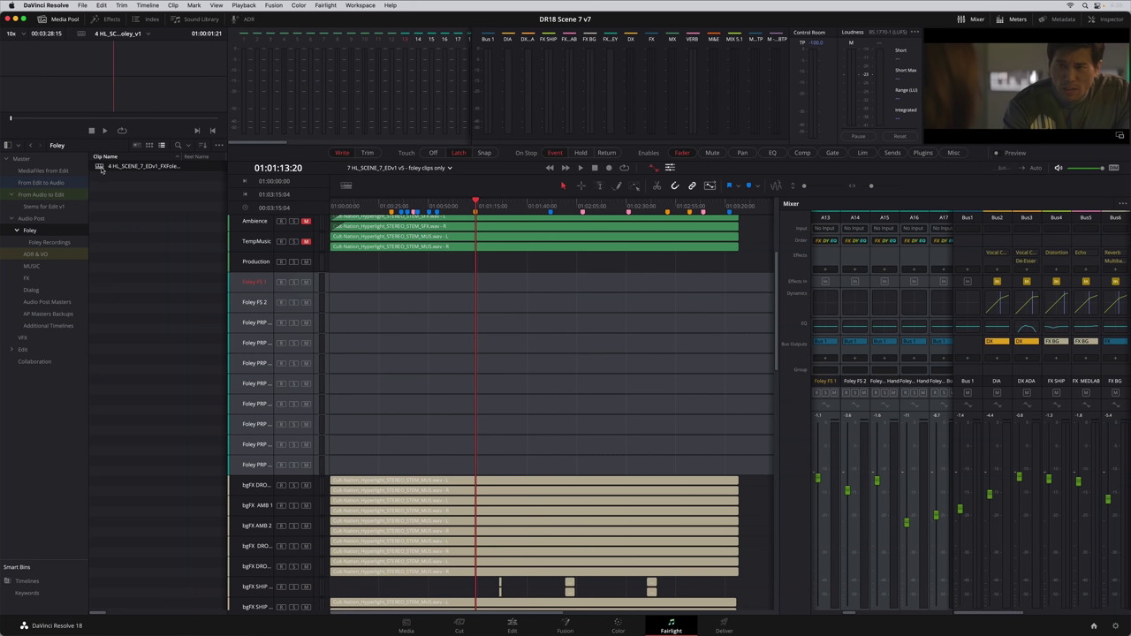
# Step: Place the 4 HL_SCENE_7_EDv1_FXFoley_v1 timeline at the start of the empty Production track above Foley FS 1 and select it
pyautogui.moveTo(101, 169); pyautogui.dragTo(335, 262)
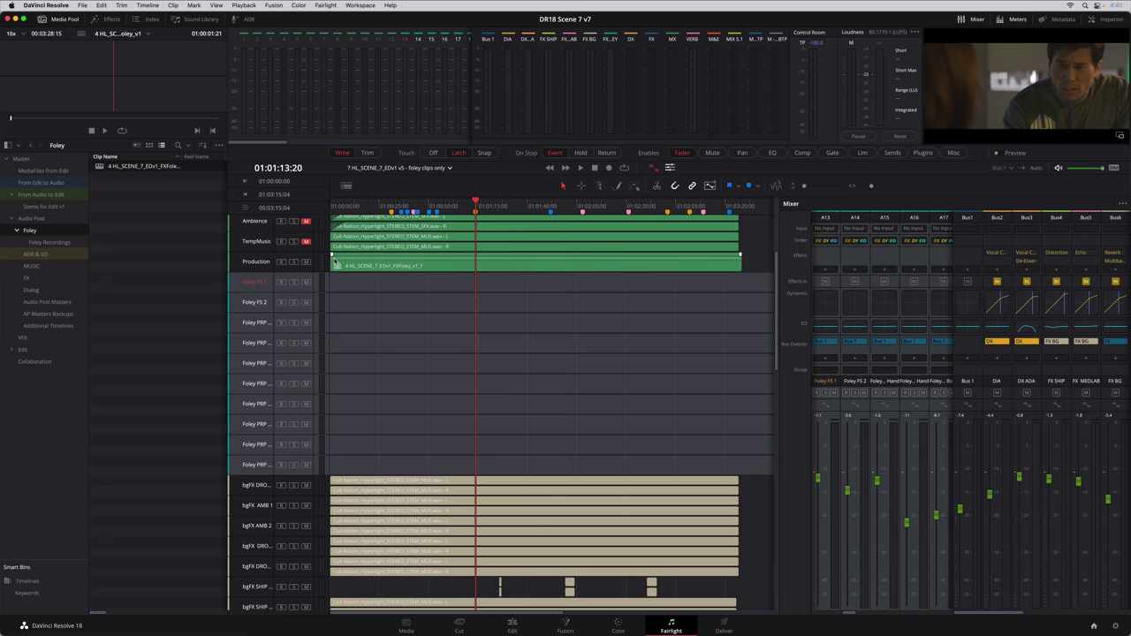
pyautogui.click(437, 269)
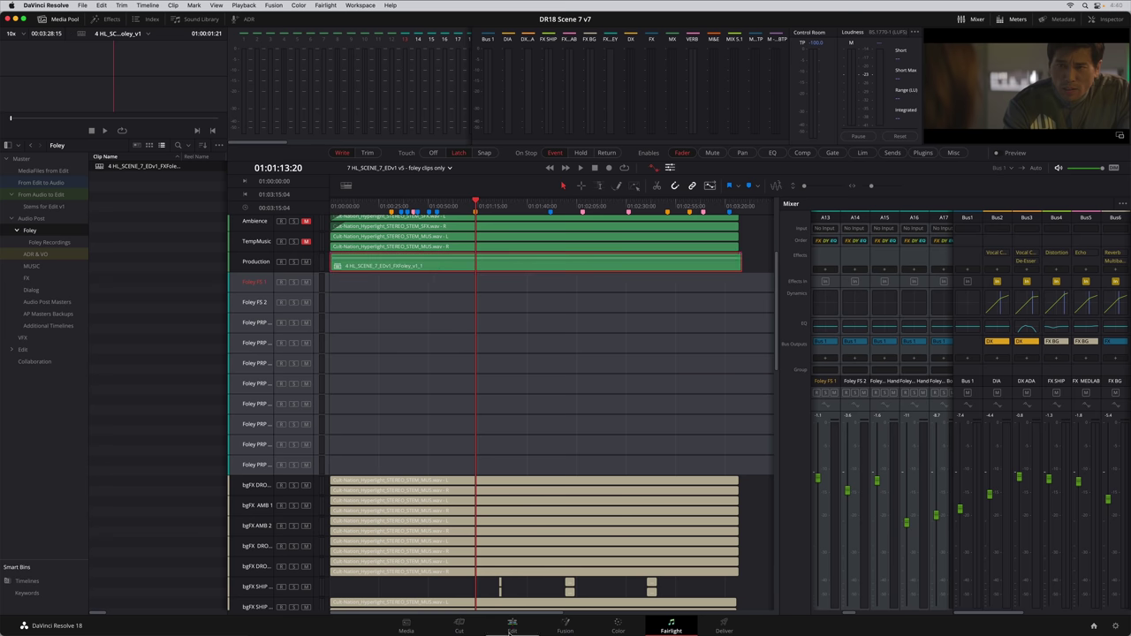
# Step: Decompose the placed Foley timeline in place on the Edit page using clips only, and return to the Fairlight page
pyautogui.click(511, 627)
pyautogui.rightClick(377, 461)
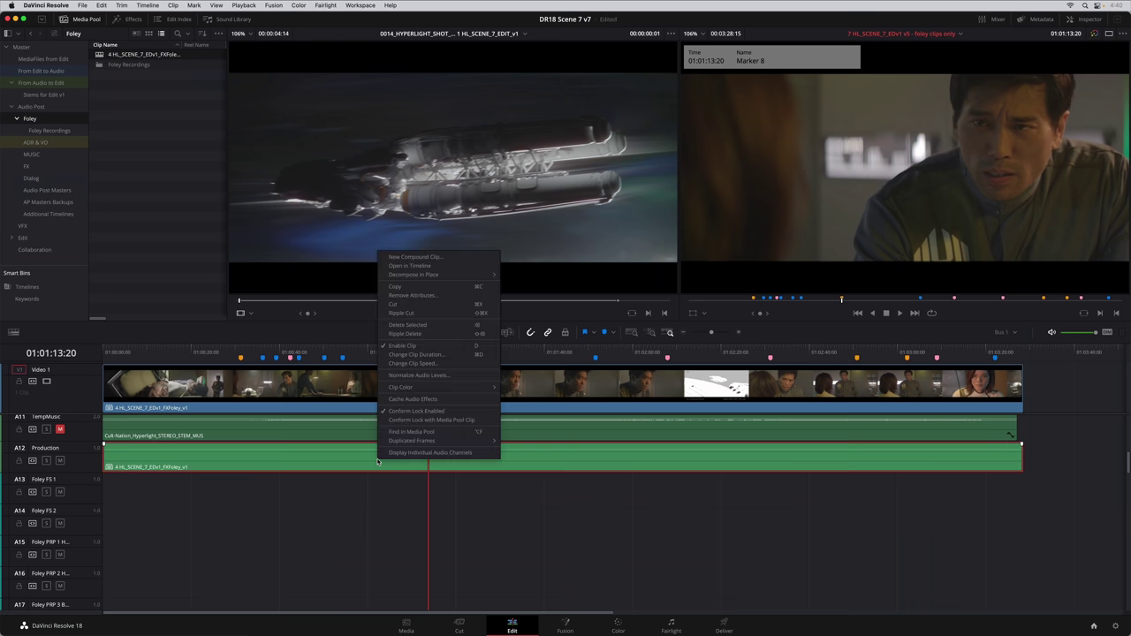
pyautogui.moveTo(473, 273)
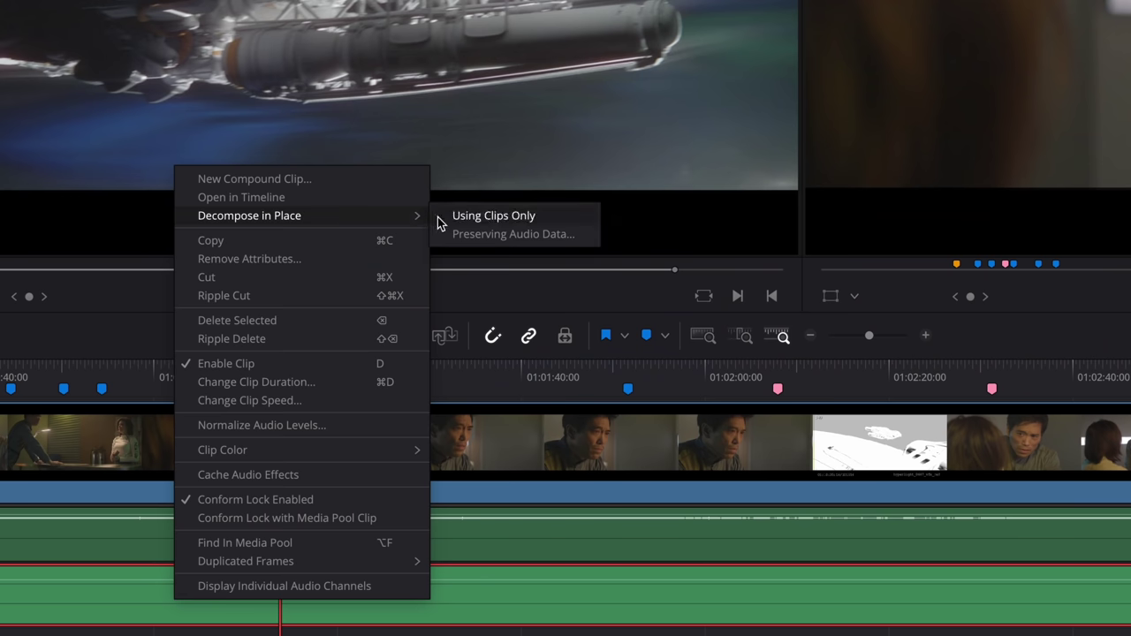
pyautogui.click(442, 216)
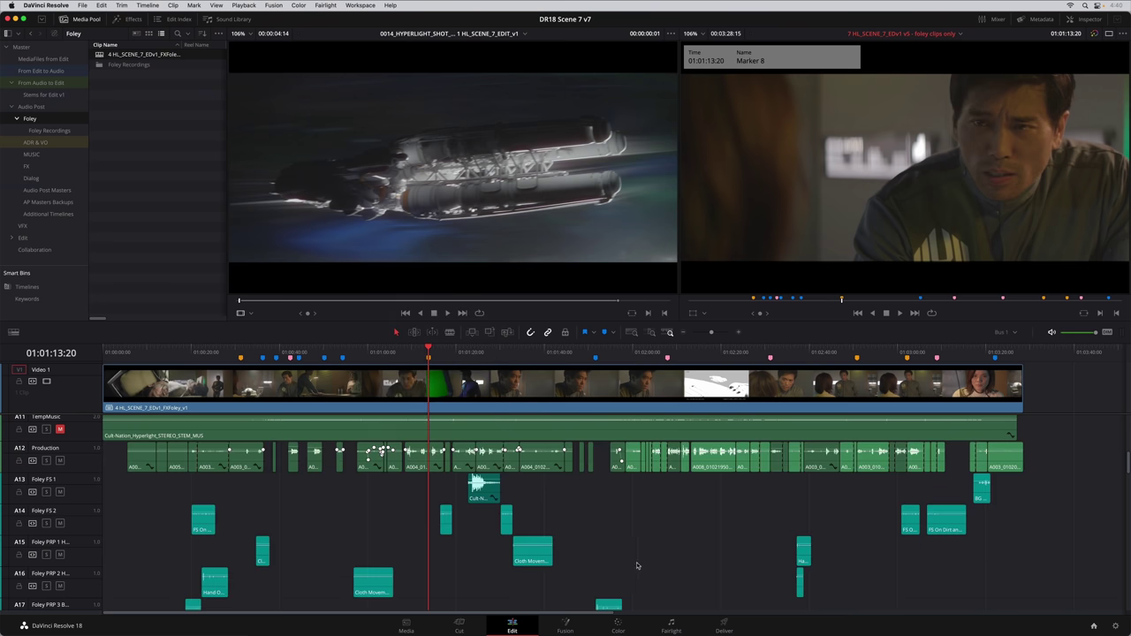
pyautogui.click(672, 627)
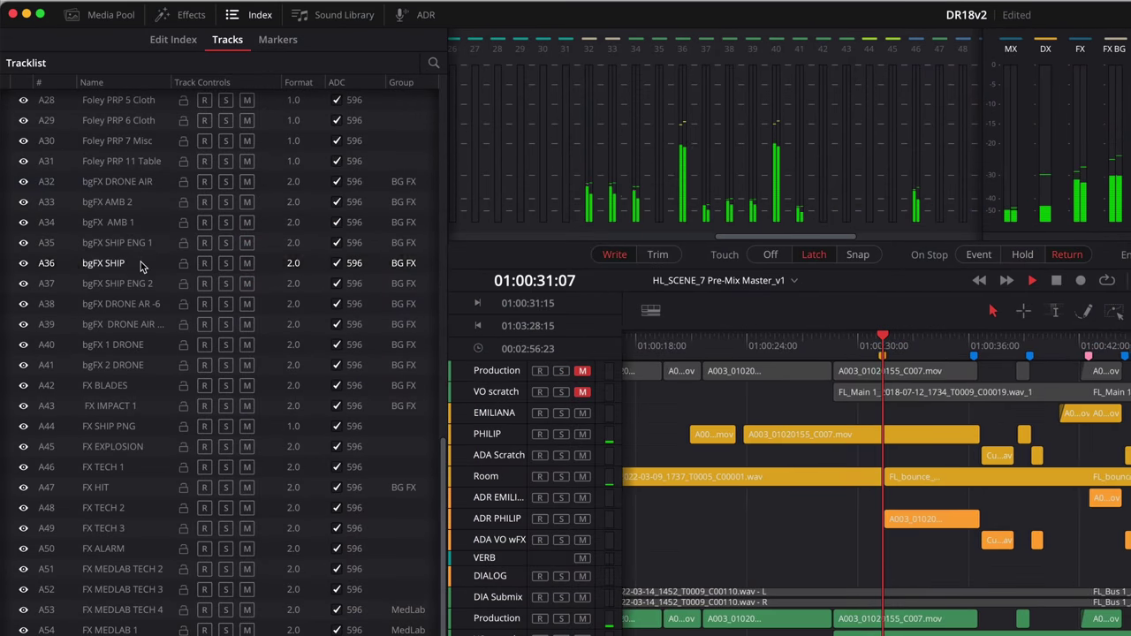
# Step: Reorder the tracklist: move bgFX SHIP below bgFX 1 DRONE, and the BG FX VCA and FX BG bus below FX IMPACT 1
pyautogui.moveTo(139, 263); pyautogui.dragTo(146, 356)
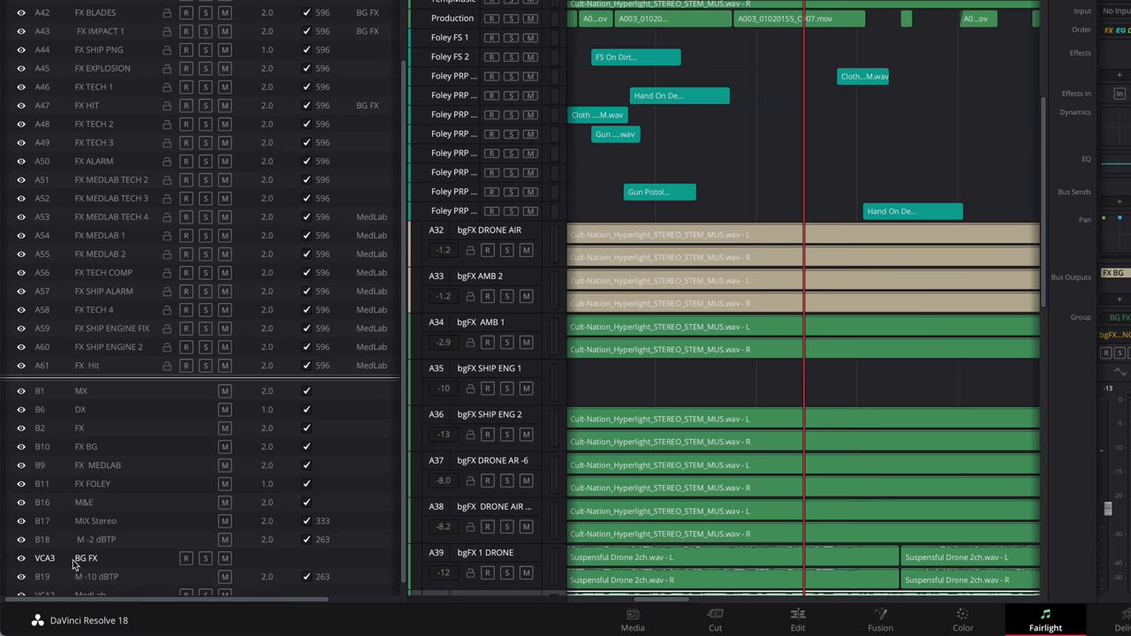
pyautogui.moveTo(40, 530); pyautogui.dragTo(151, 37)
pyautogui.click(58, 468)
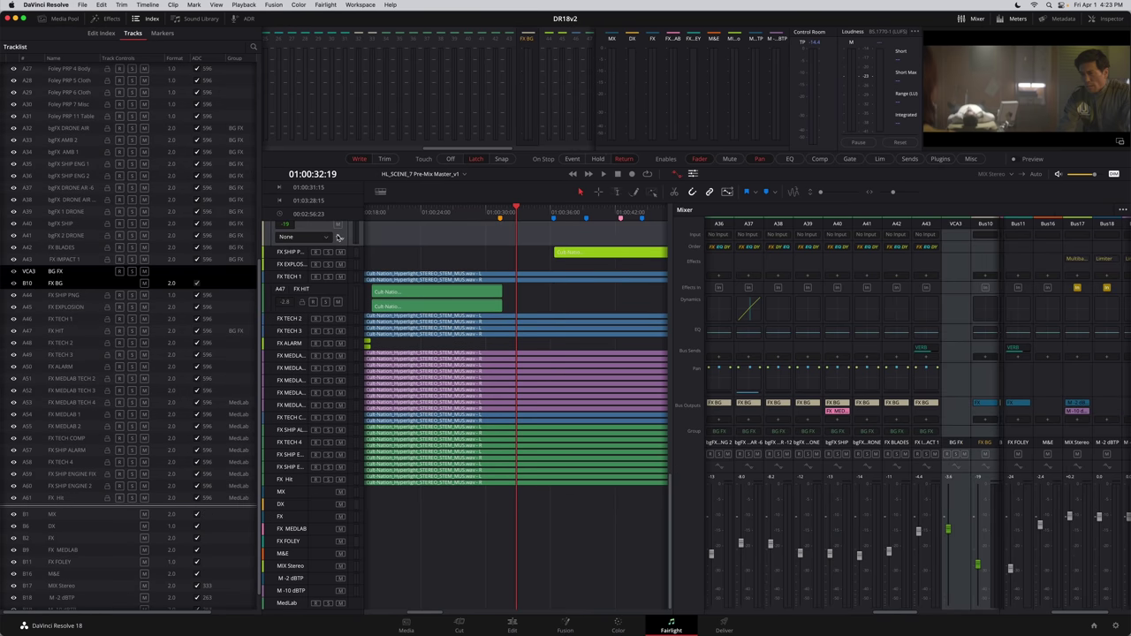
pyautogui.scroll(3, 349, 264)
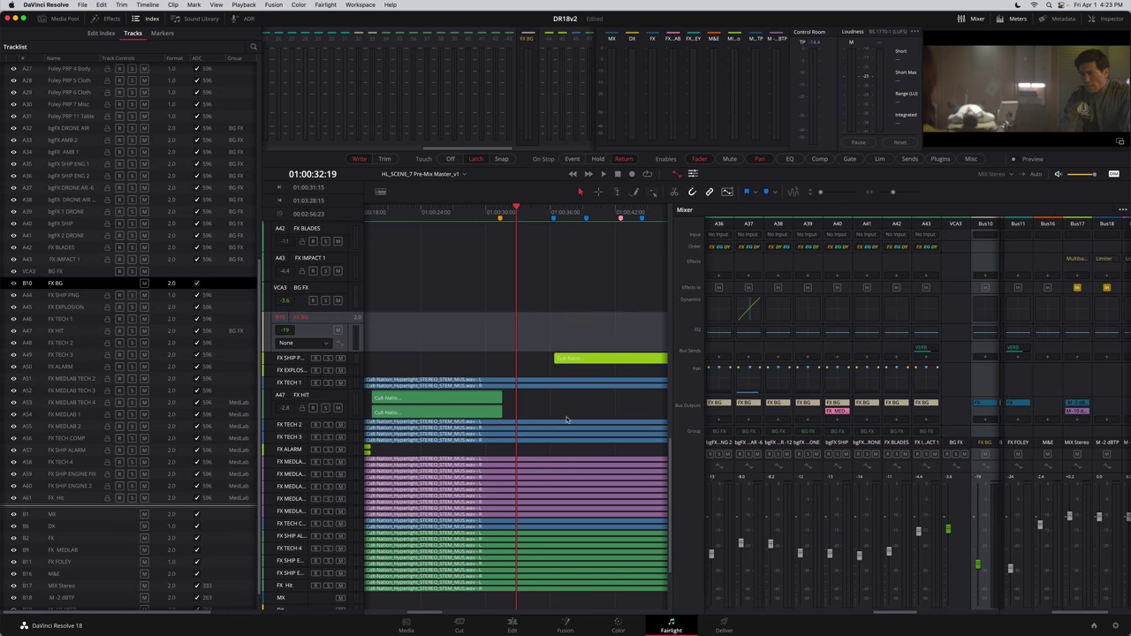
# Step: Widen the mixer and raise the BG FX VCA fader to -2.5 and the FX BG bus fader to -13
pyautogui.moveTo(672, 433); pyautogui.dragTo(576, 449)
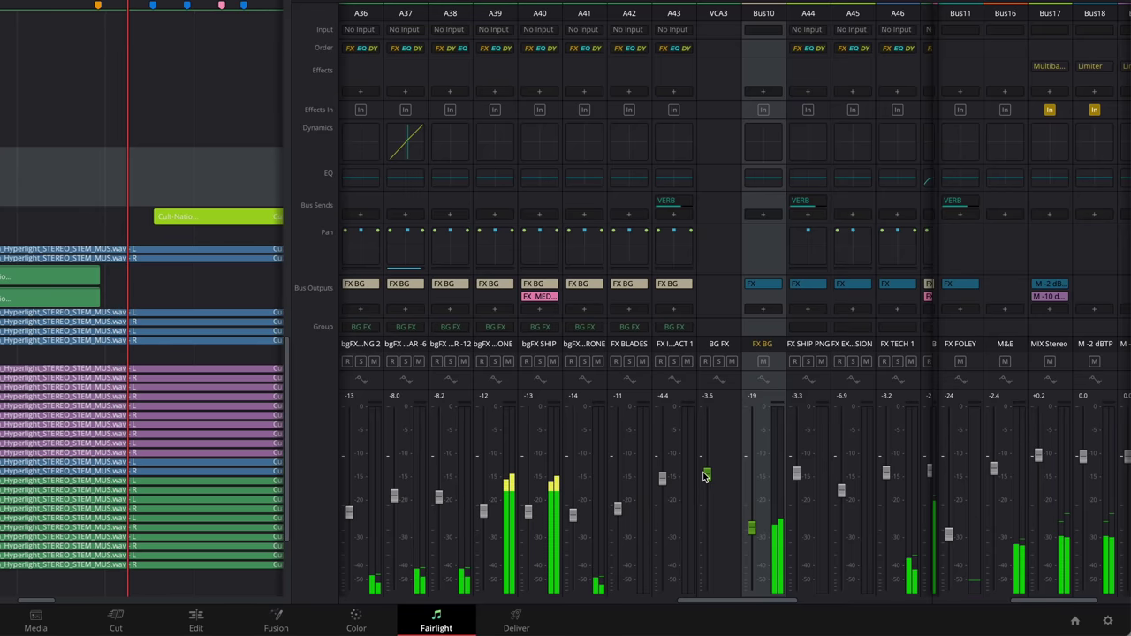
pyautogui.moveTo(704, 477)
pyautogui.mouseDown()
pyautogui.moveTo(704, 504)
pyautogui.moveTo(707, 470)
pyautogui.mouseUp()
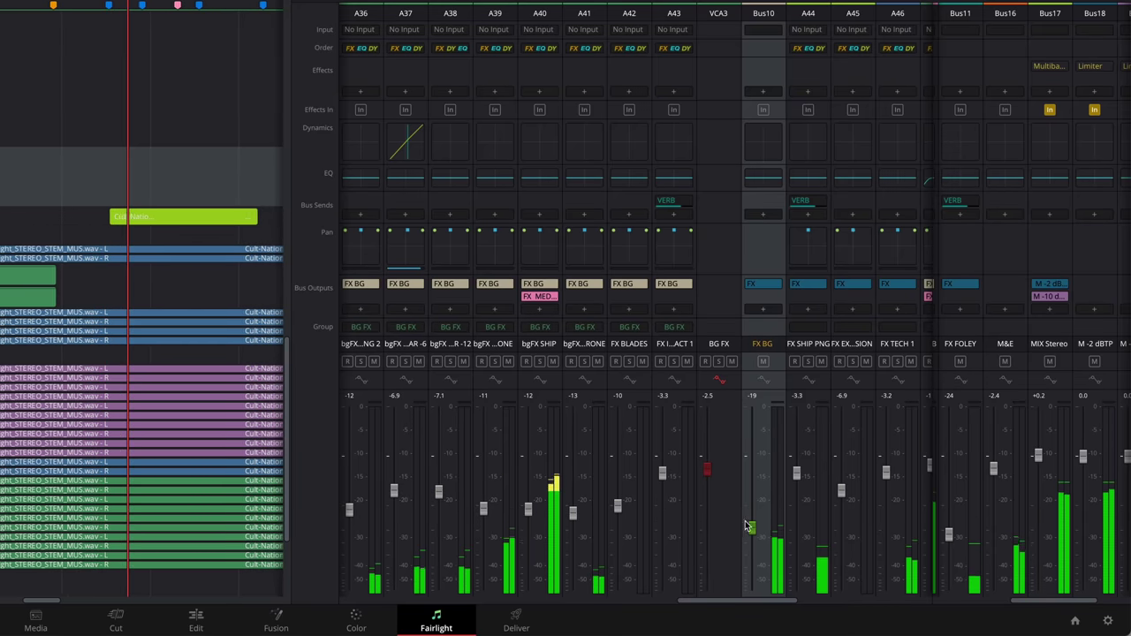
pyautogui.moveTo(746, 527); pyautogui.dragTo(748, 498)
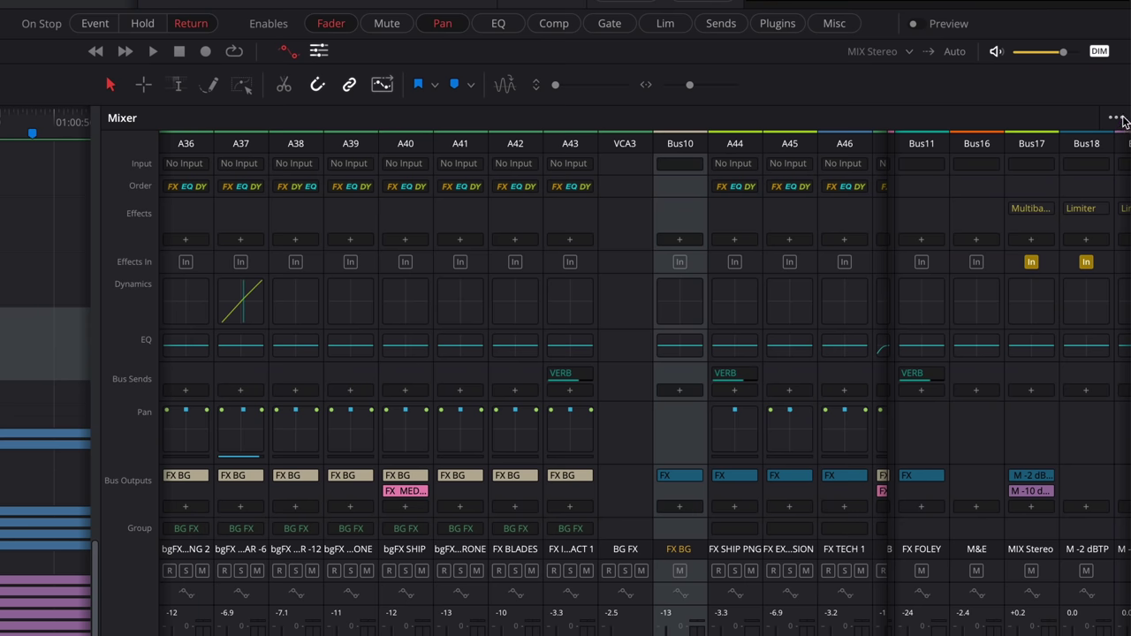
# Step: Toggle Single Mixer View in the mixer and reset the track and bus order
pyautogui.click(1117, 118)
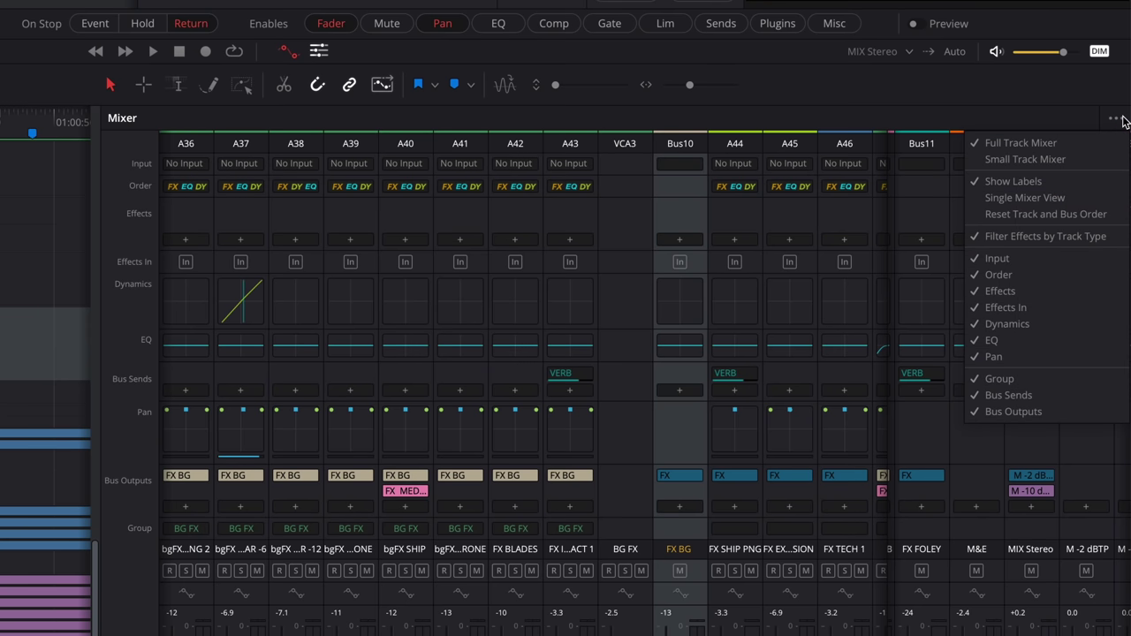
pyautogui.click(1088, 200)
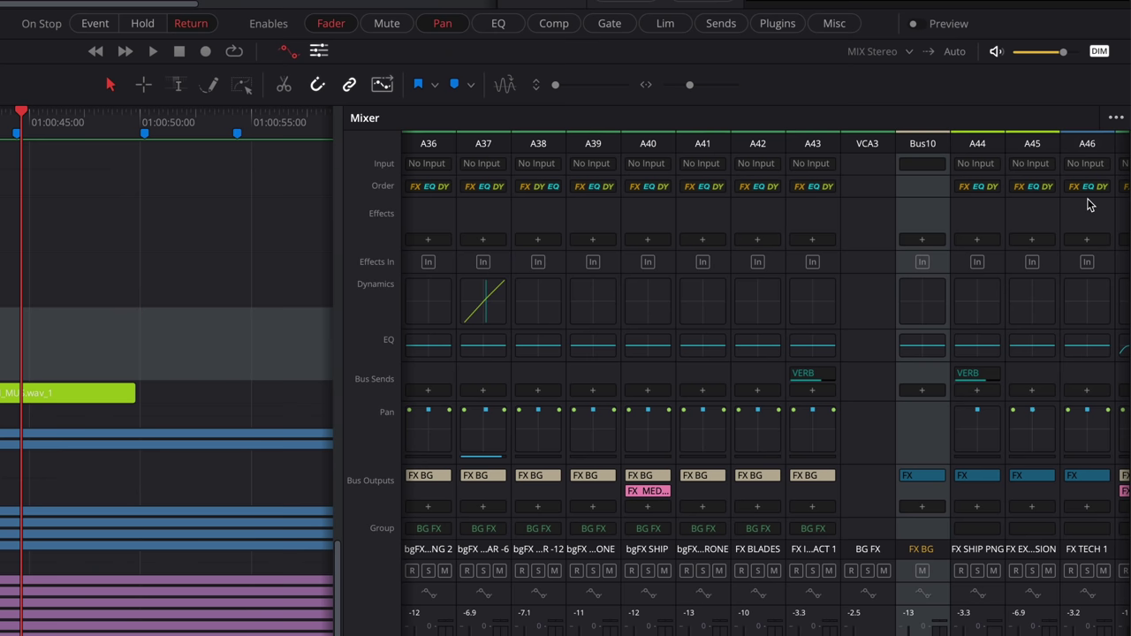
pyautogui.click(1116, 121)
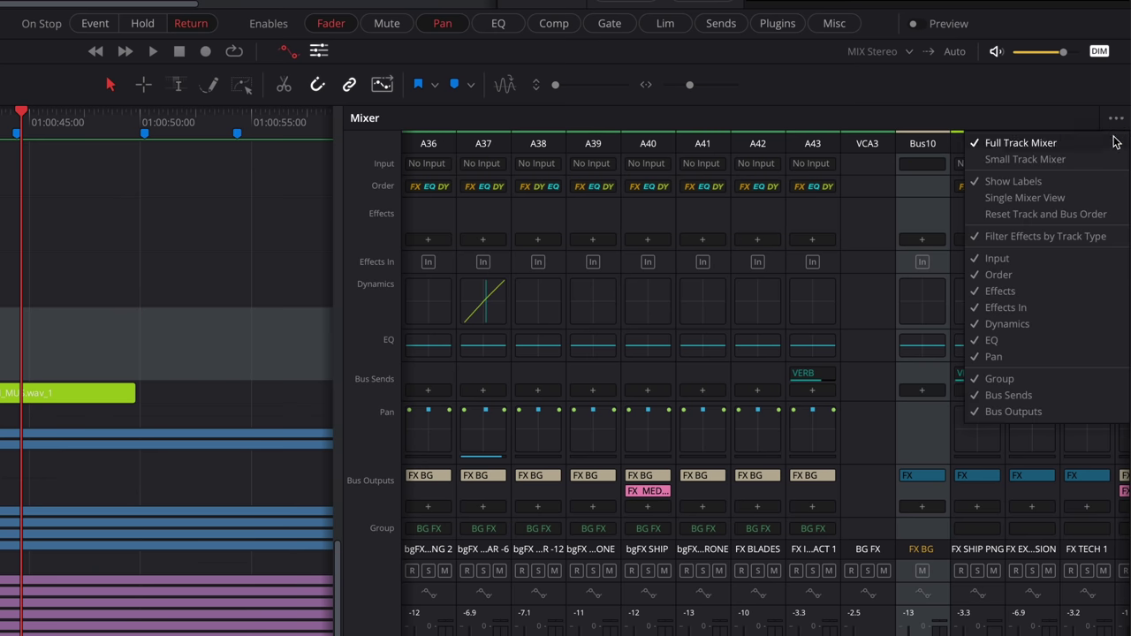
pyautogui.click(1119, 213)
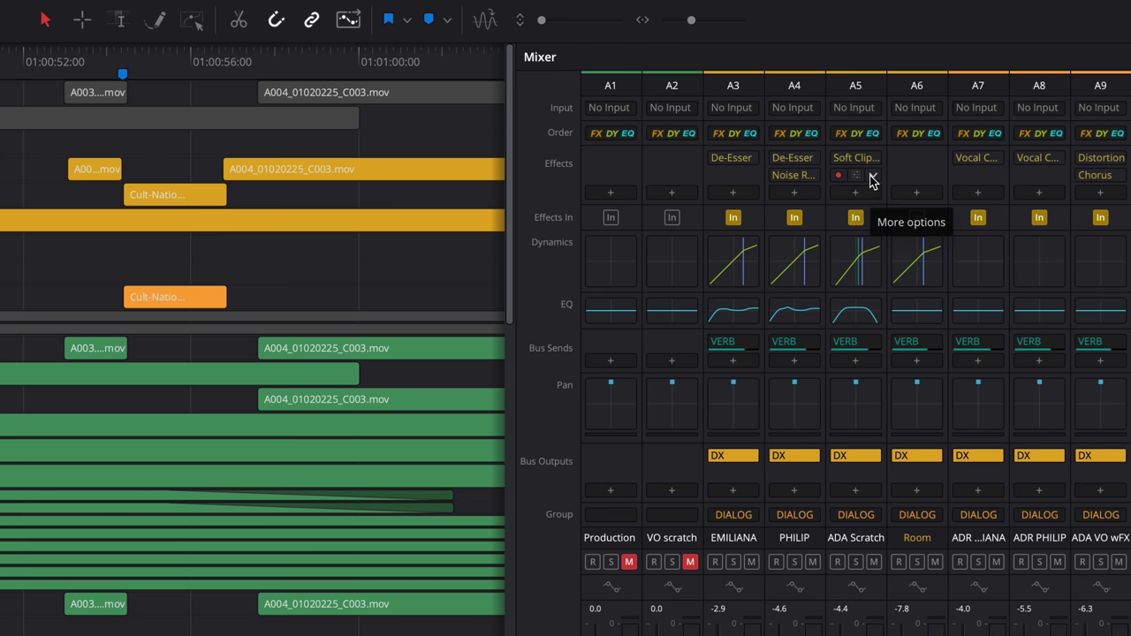
# Step: Disable the De-Hummer plugin on the ADA Scratch channel and replace its Soft Clipper with De-Esser
pyautogui.click(874, 178)
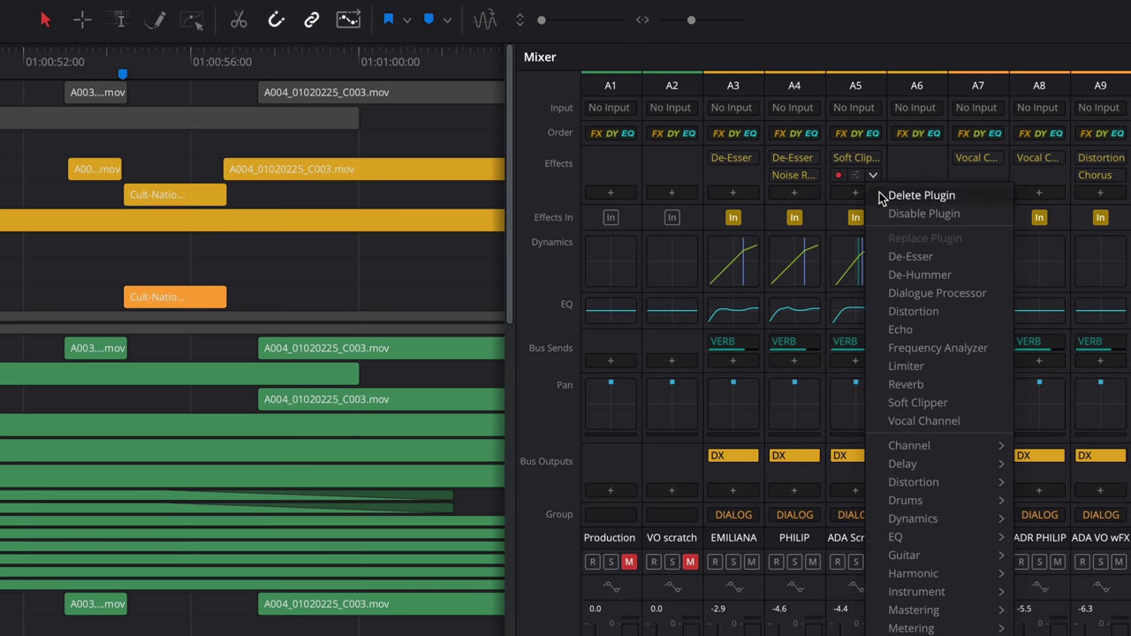
pyautogui.click(884, 214)
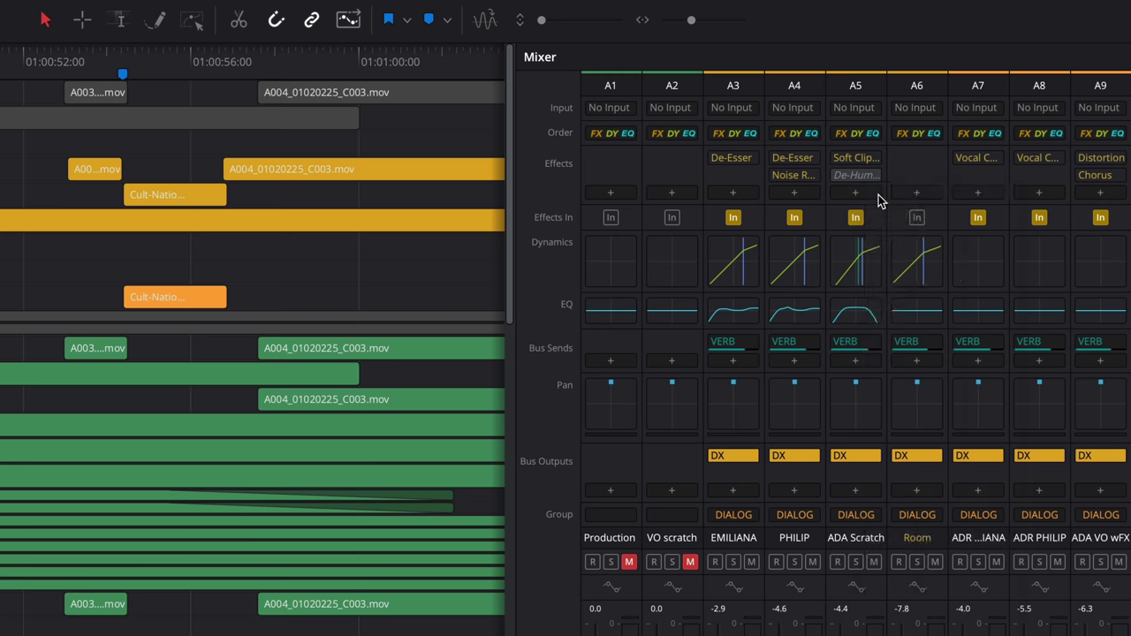
pyautogui.click(864, 163)
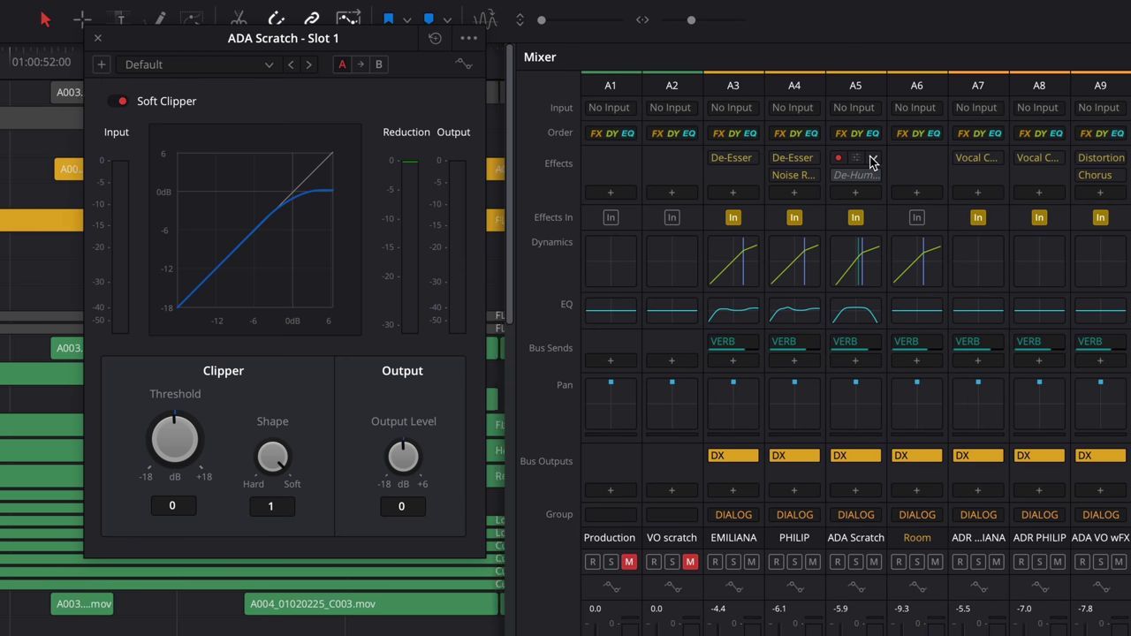
pyautogui.click(871, 160)
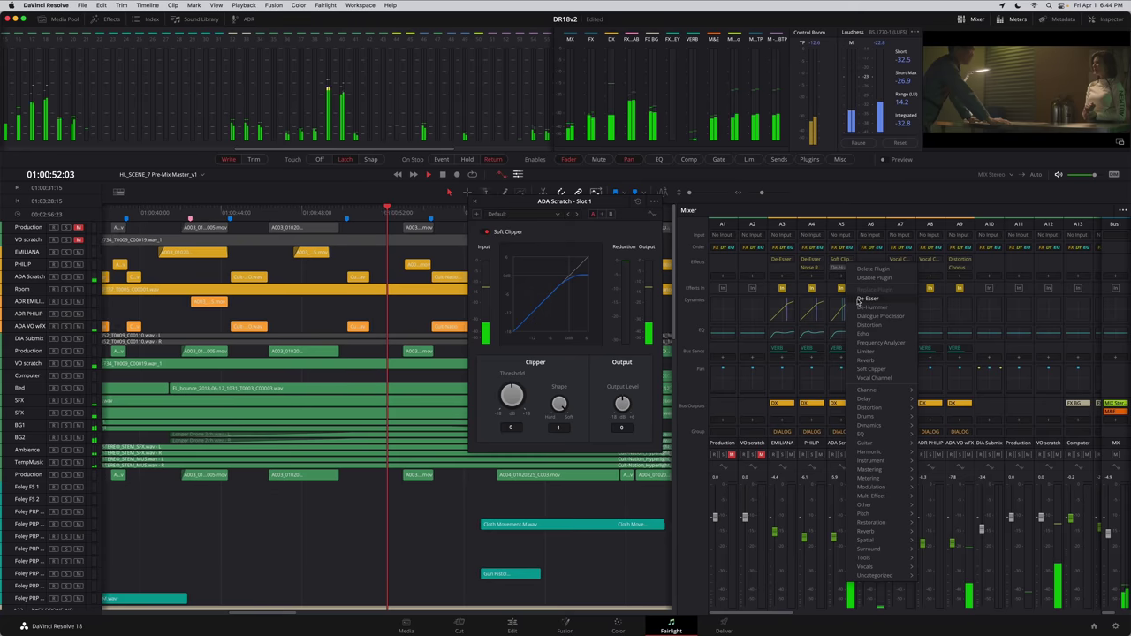
pyautogui.click(897, 238)
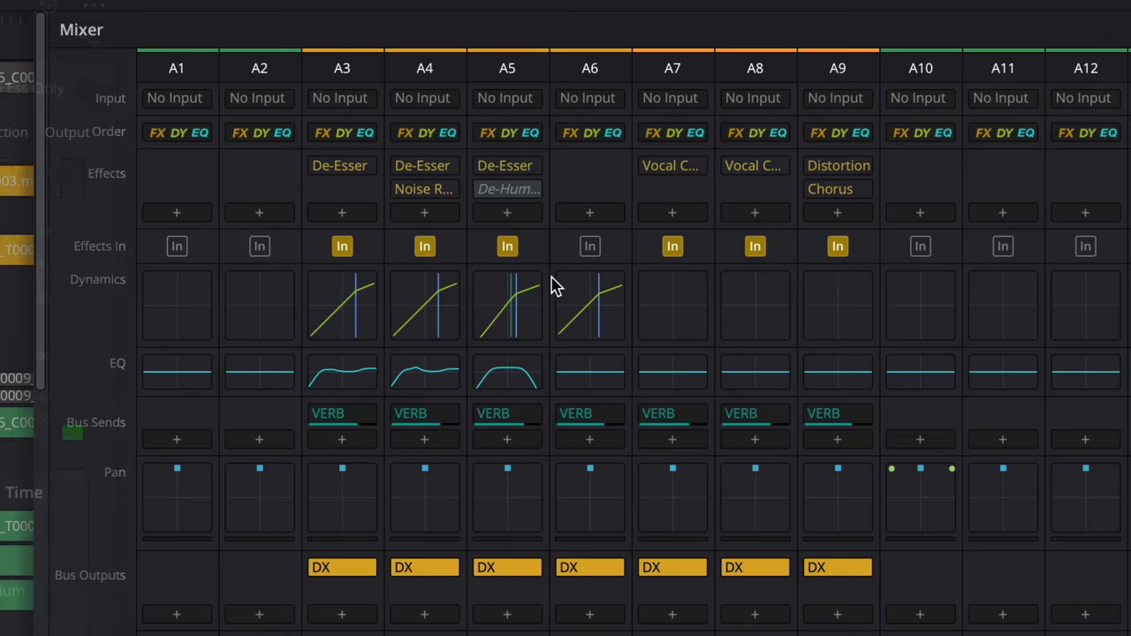
# Step: Switch the ADA Scratch channel's dynamics off and back on in the mixer
pyautogui.click(511, 316)
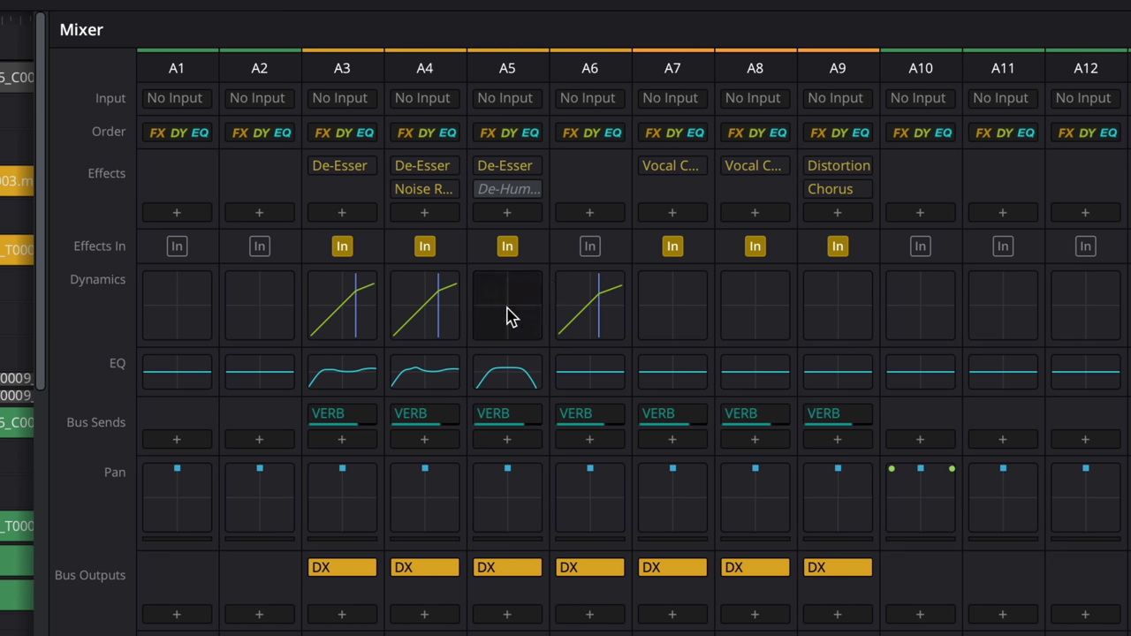
pyautogui.click(510, 317)
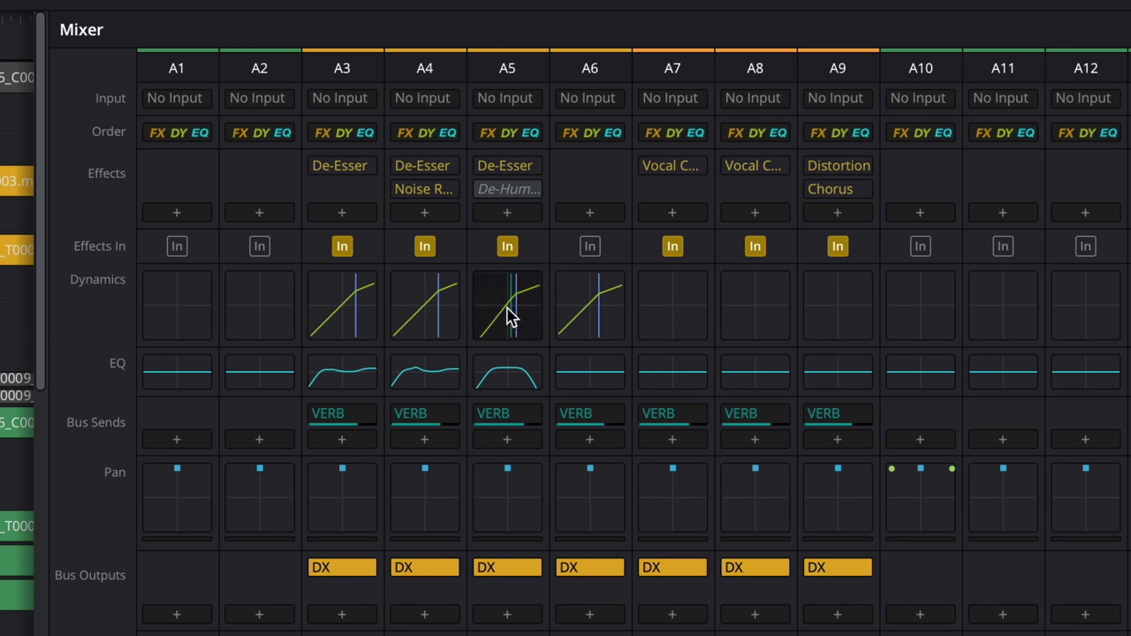
pyautogui.click(506, 383)
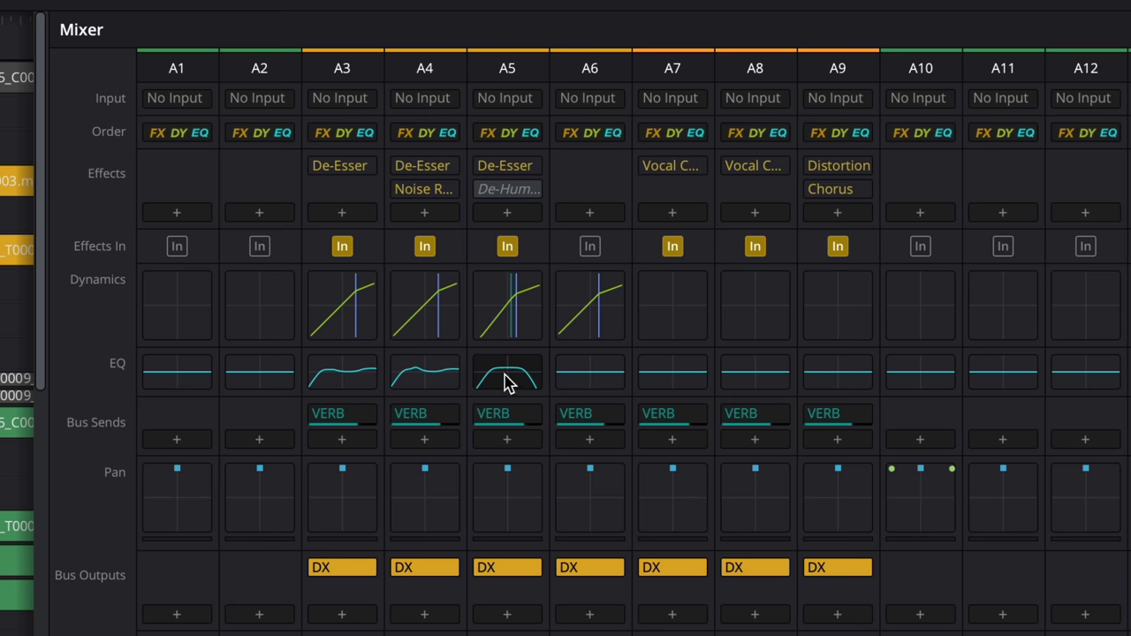
# Step: Copy the EQ from ADA Scratch and the dynamics from Room onto the ADA VO wFX channel
pyautogui.rightClick(506, 383)
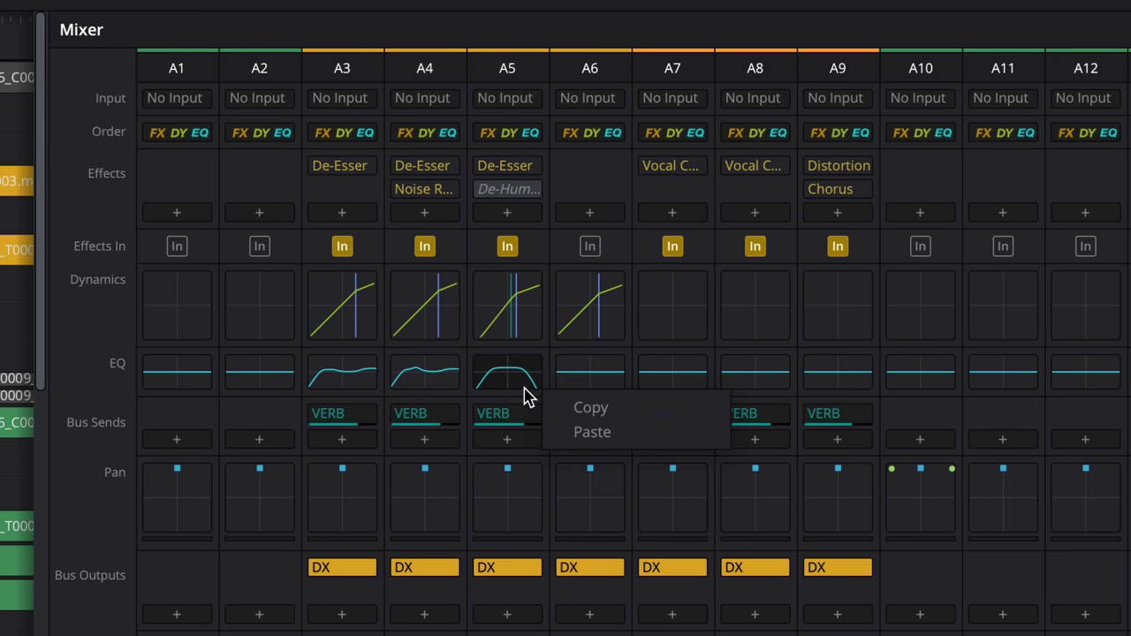
pyautogui.click(557, 405)
pyautogui.rightClick(813, 380)
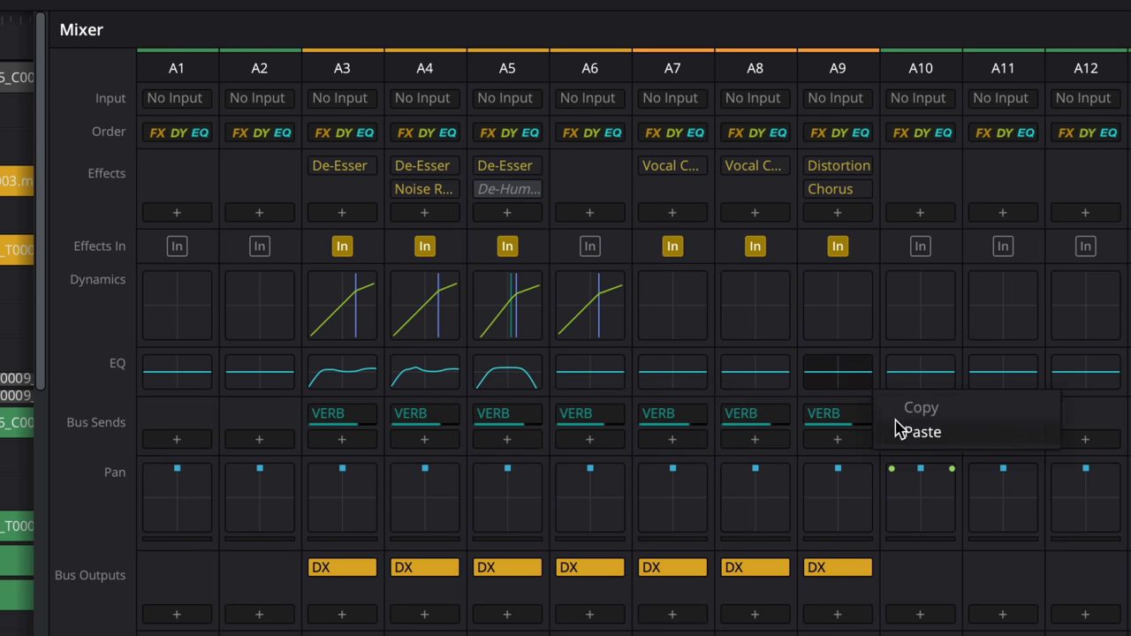
pyautogui.click(899, 430)
pyautogui.rightClick(599, 333)
pyautogui.click(638, 356)
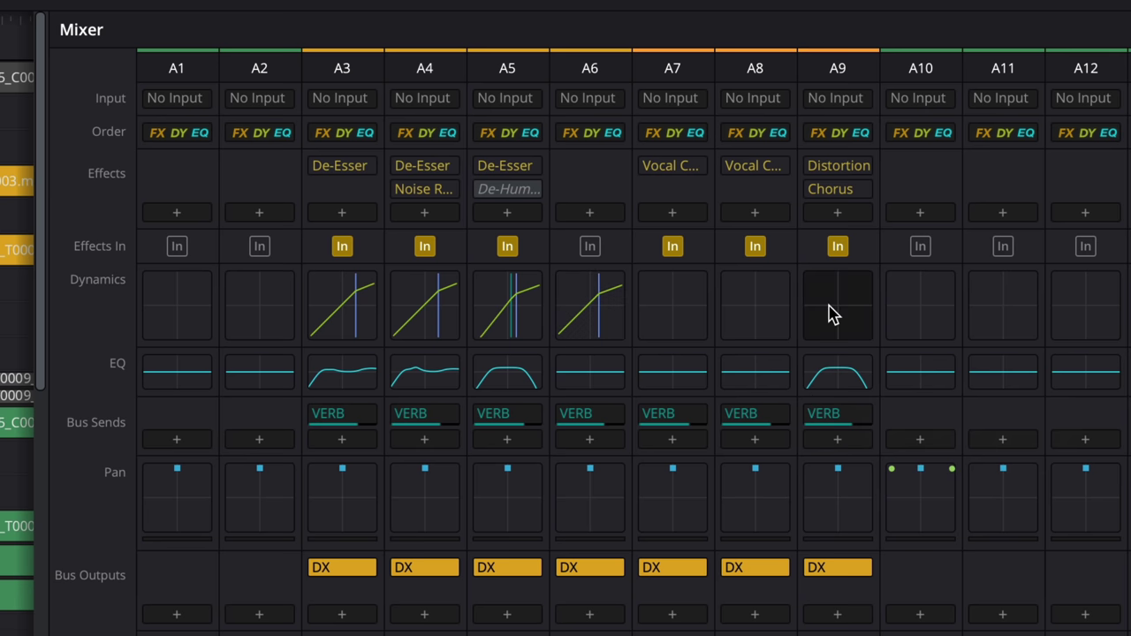
pyautogui.rightClick(845, 326)
pyautogui.click(934, 382)
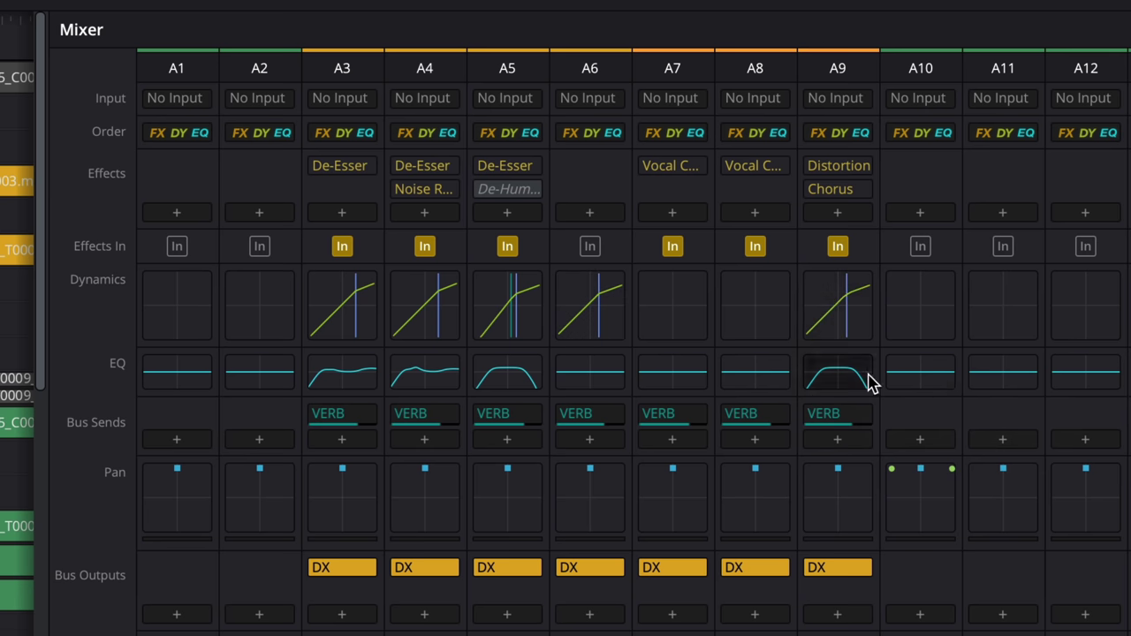
# Step: Open the ADR PHILIP equalizer, try the Dialog - Clean add hi end and General - Telephone effect presets, and load Dialog - Male lav finisher
pyautogui.doubleClick(755, 381)
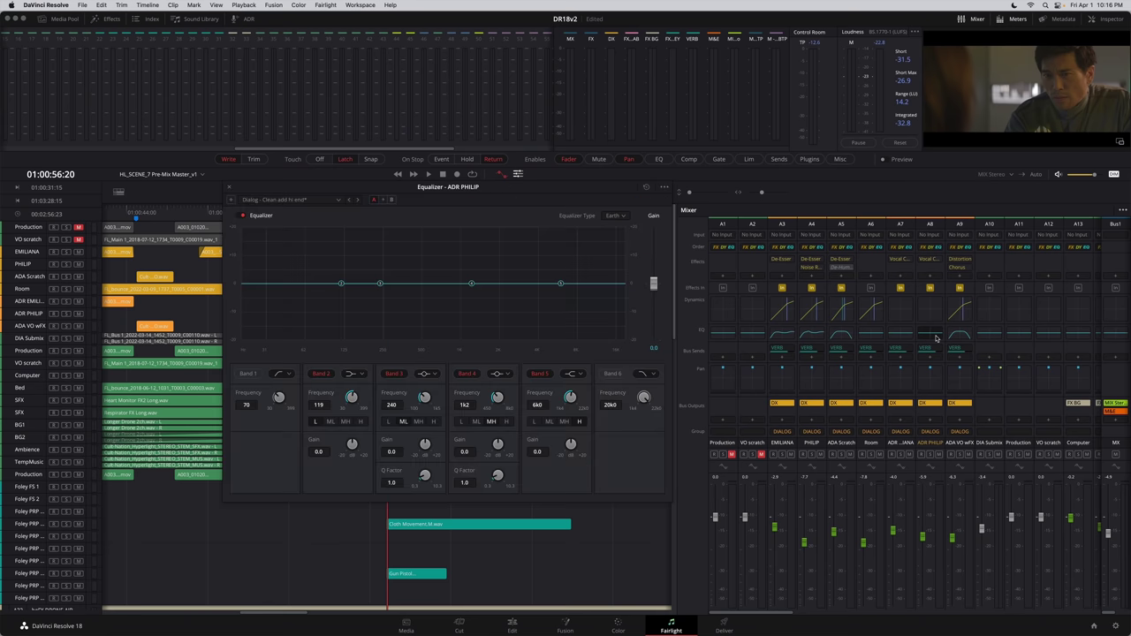
pyautogui.click(335, 201)
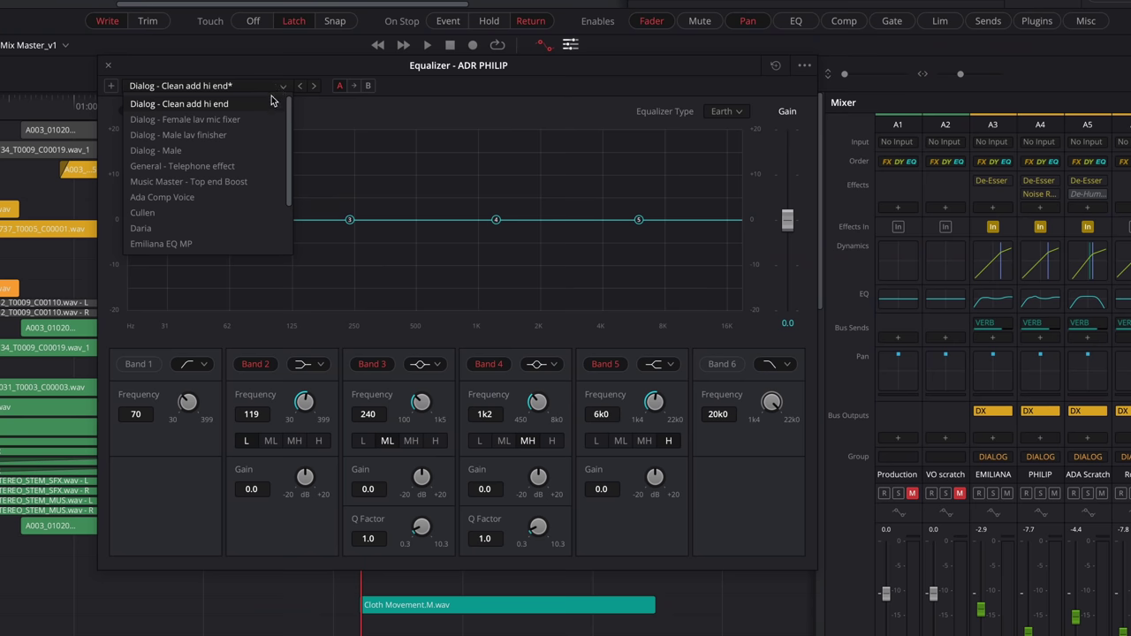
pyautogui.click(268, 105)
pyautogui.click(280, 92)
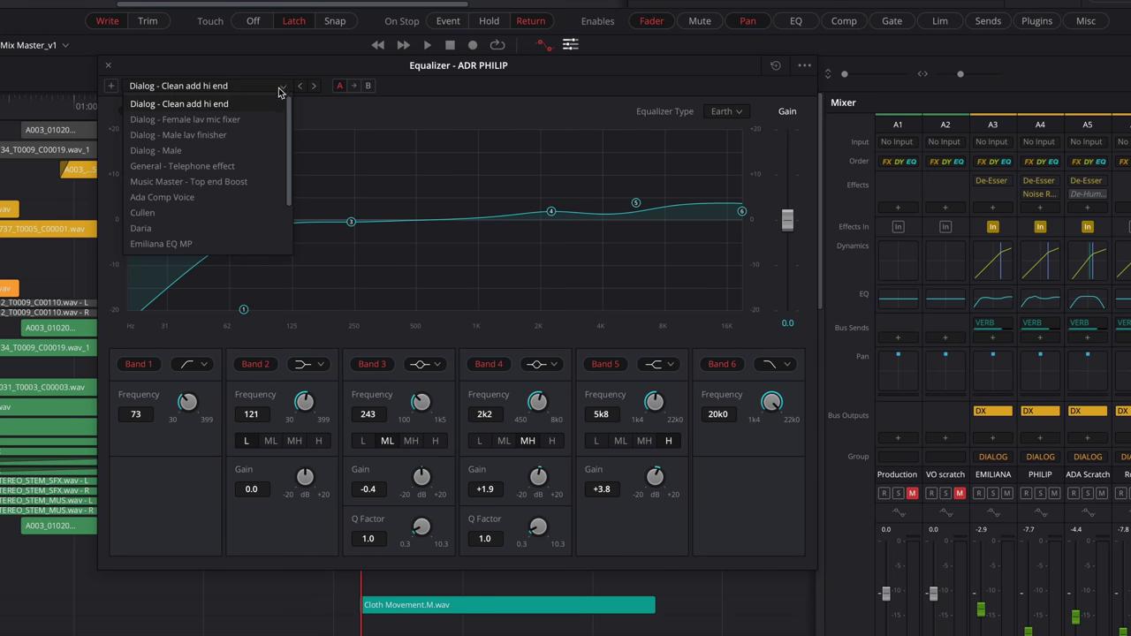
pyautogui.click(258, 168)
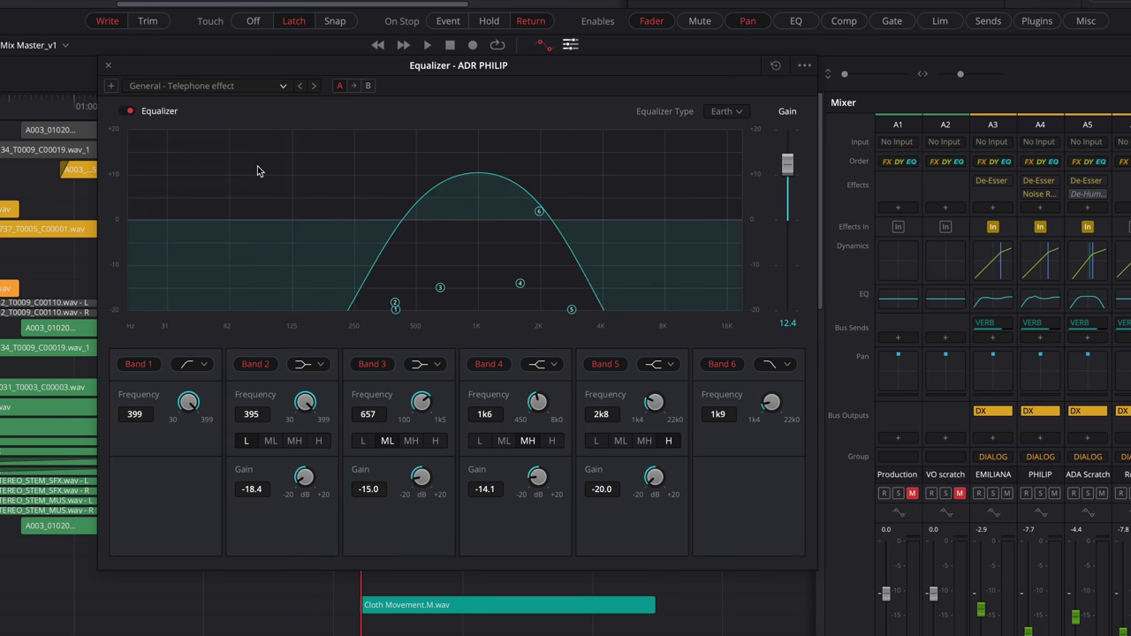
pyautogui.click(283, 88)
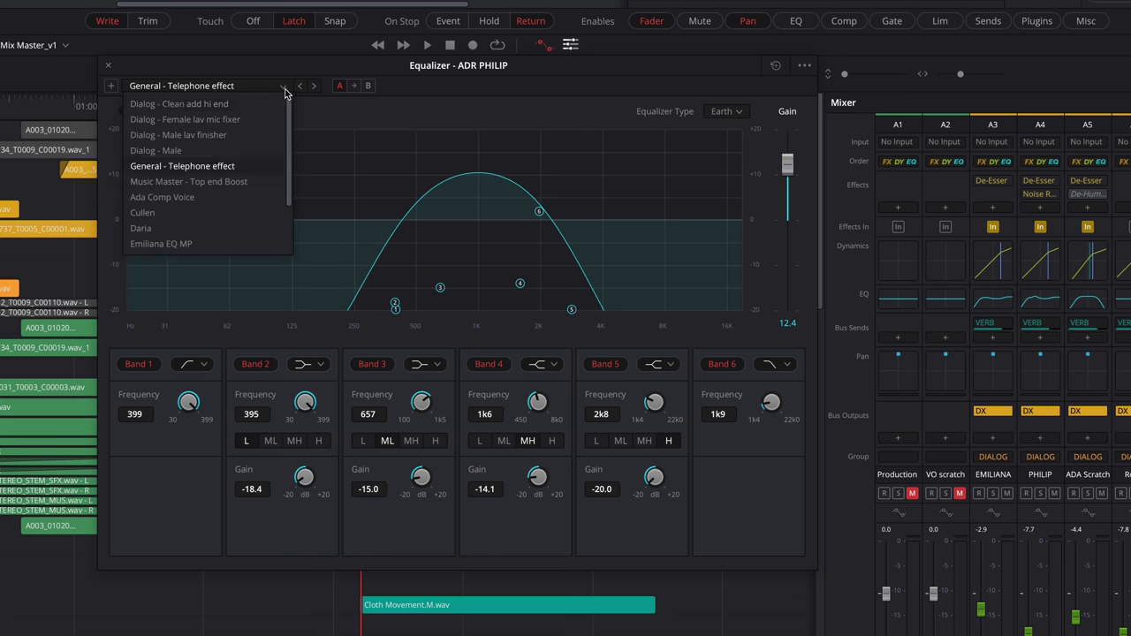
pyautogui.click(269, 136)
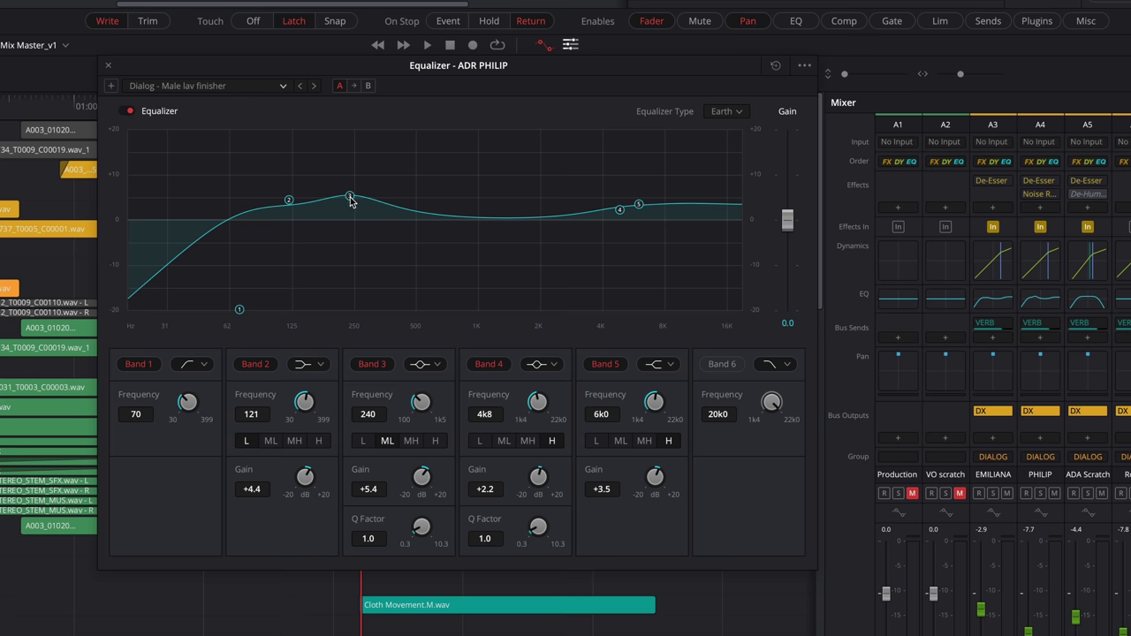
# Step: Vary Band 3's Q factor on the ADR PHILIP equalizer curve: raise it to 2.6, lower it to 0.7, and raise it again
pyautogui.scroll(2, 350, 200)
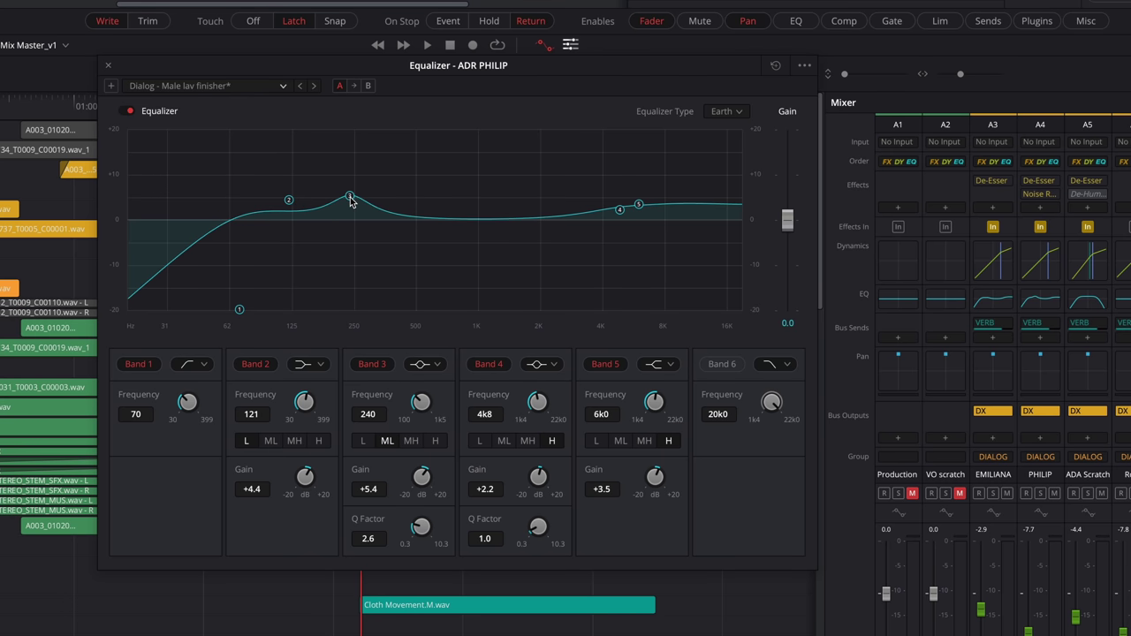
pyautogui.scroll(-5, 350, 200)
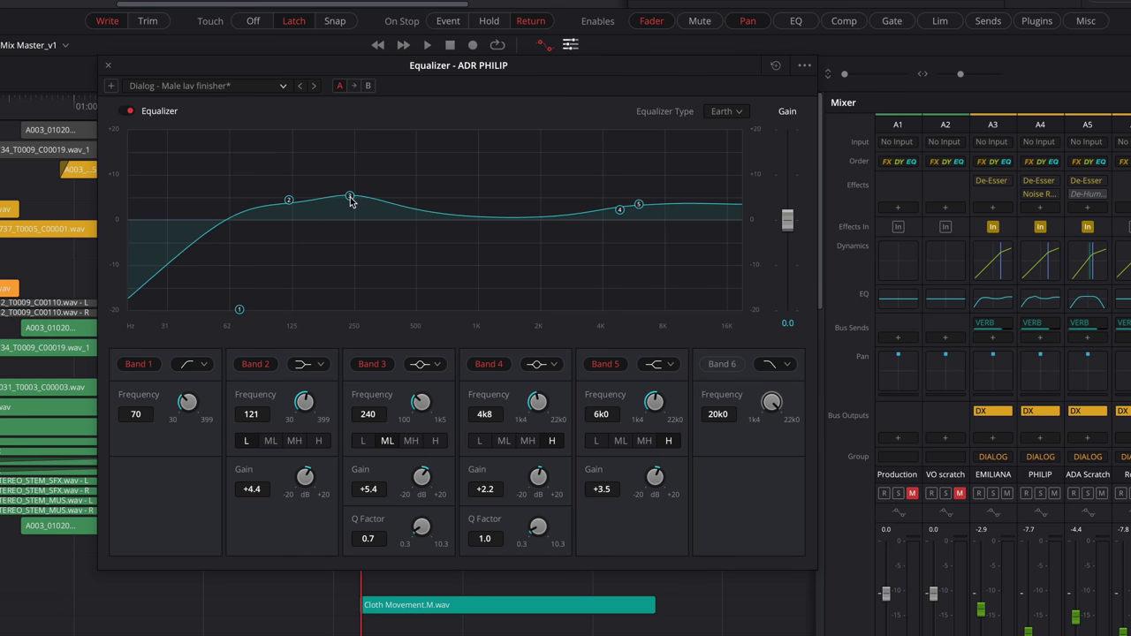
pyautogui.scroll(8, 350, 201)
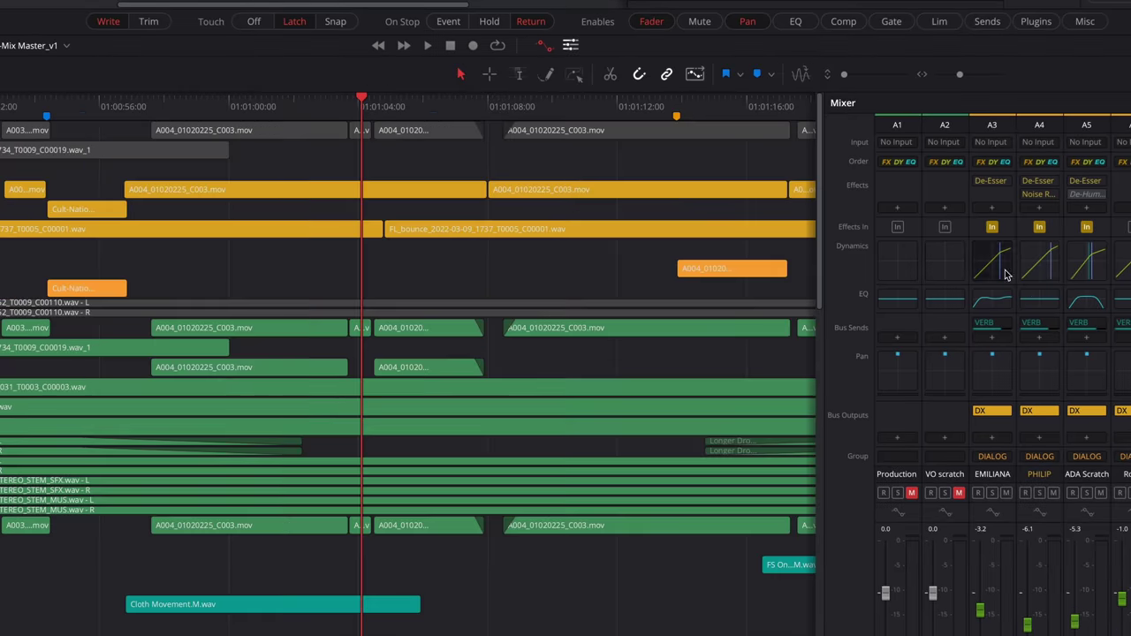
# Step: Open the PHILIP channel's dynamics and load the Dialog leveler - Full expander preset
pyautogui.click(1032, 275)
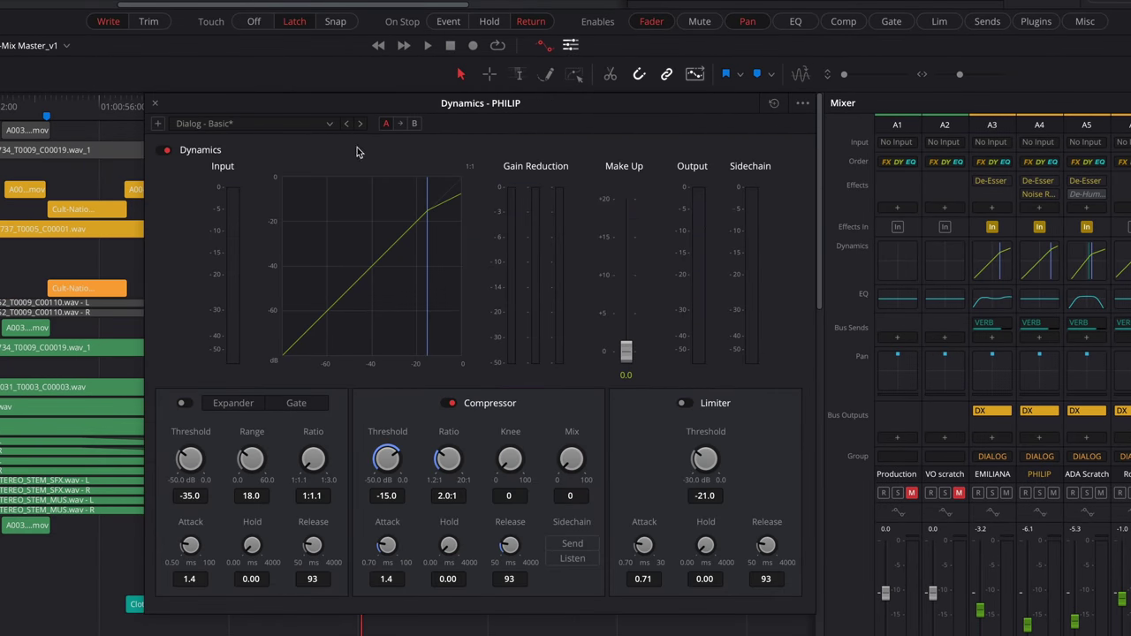
pyautogui.click(328, 126)
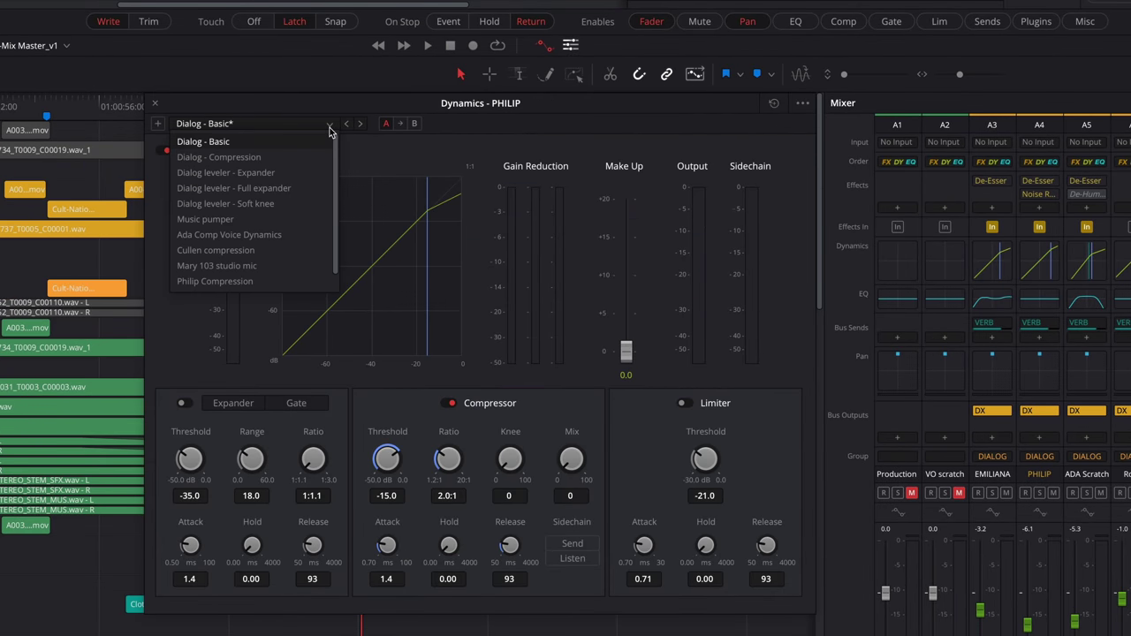
pyautogui.click(307, 189)
# Step: Play the timeline while setting PHILIP's compressor knee to 73 and mix to 1, and stop playback
pyautogui.press('space')
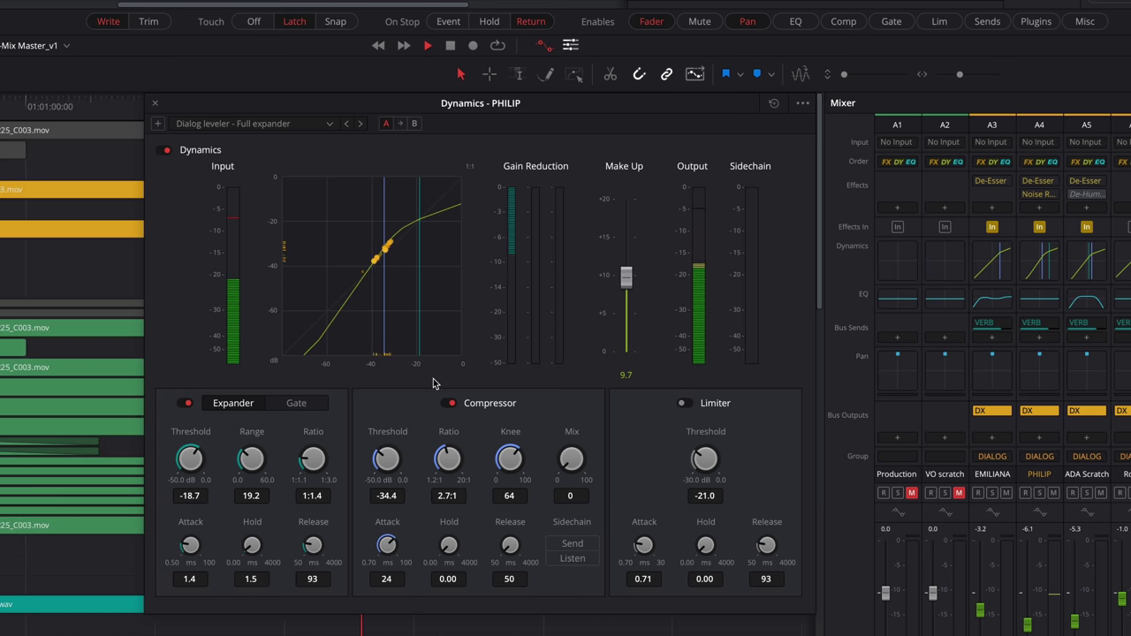
pyautogui.moveTo(509, 458); pyautogui.dragTo(593, 455)
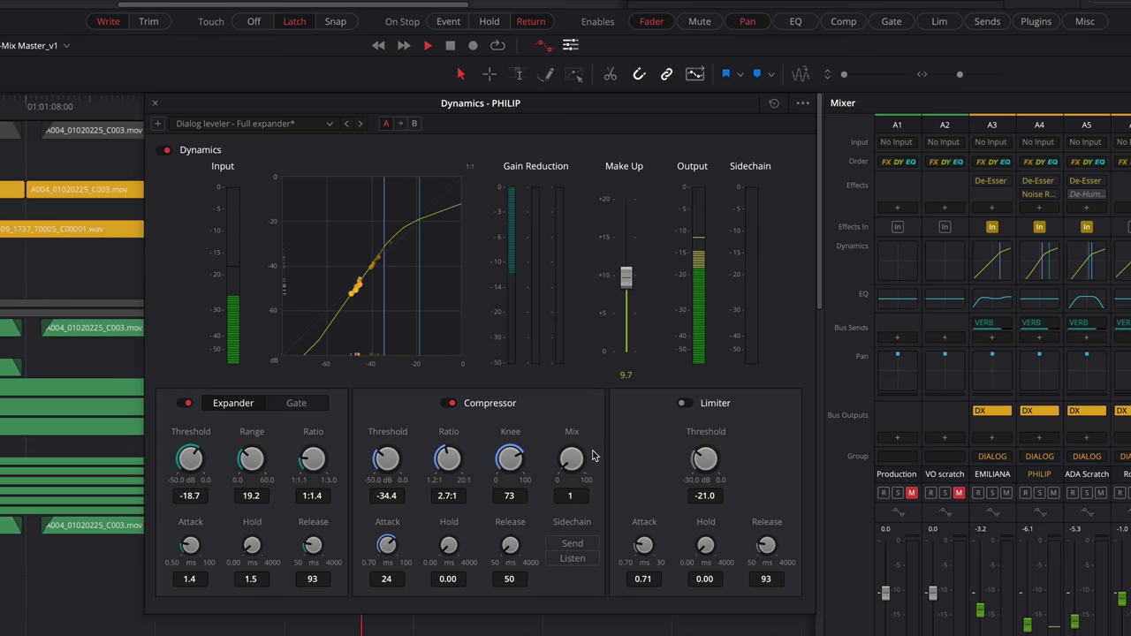
pyautogui.press('space')
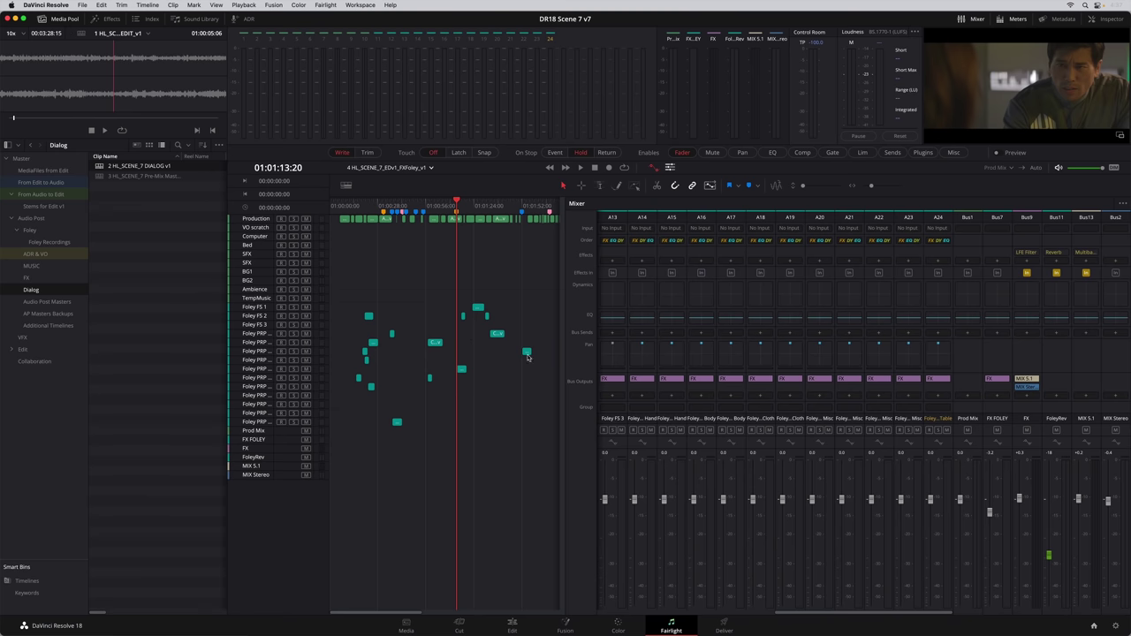
# Step: Select the Foley channels A13 to A24 in the mixer and add FX FOLEY as a bus output on all of them
pyautogui.moveTo(613, 389); pyautogui.dragTo(936, 395)
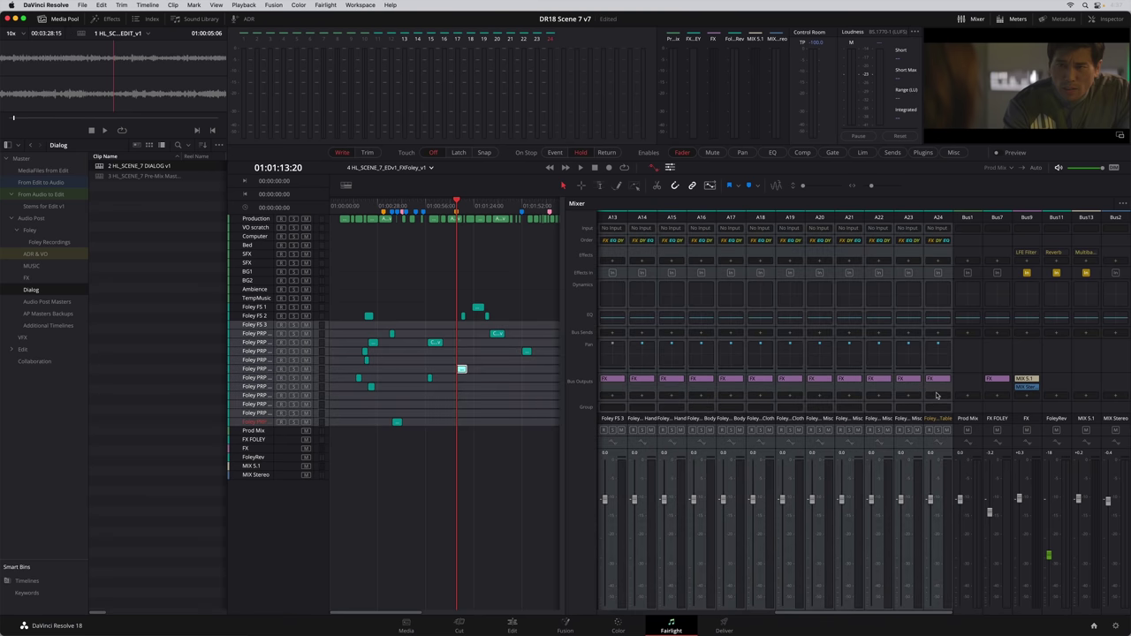
pyautogui.click(937, 397)
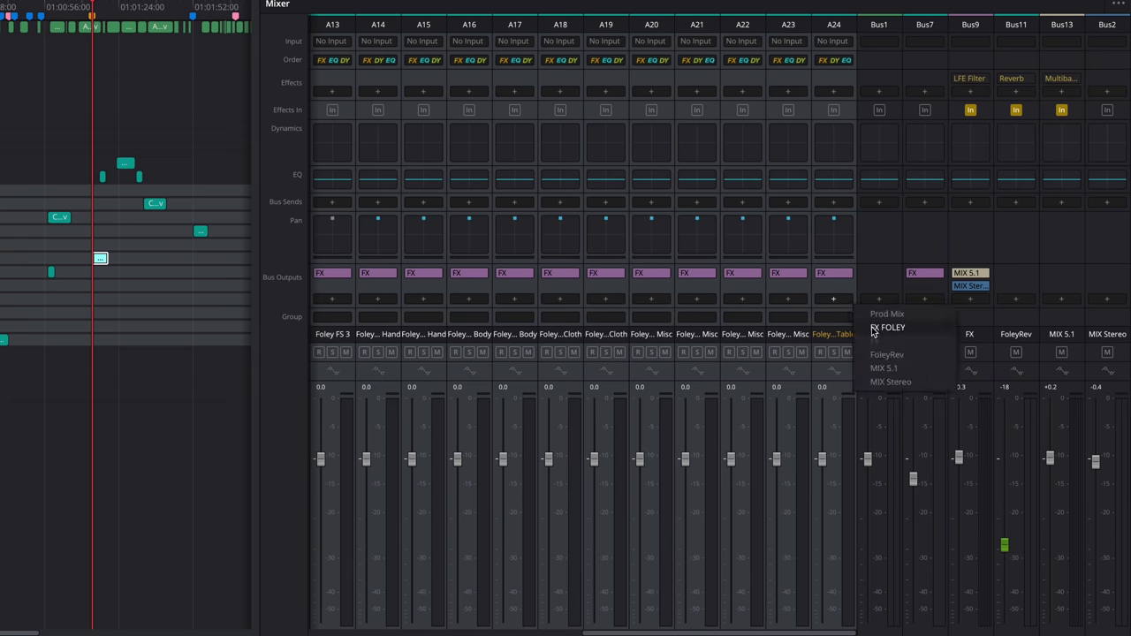
pyautogui.click(873, 328)
pyautogui.click(788, 299)
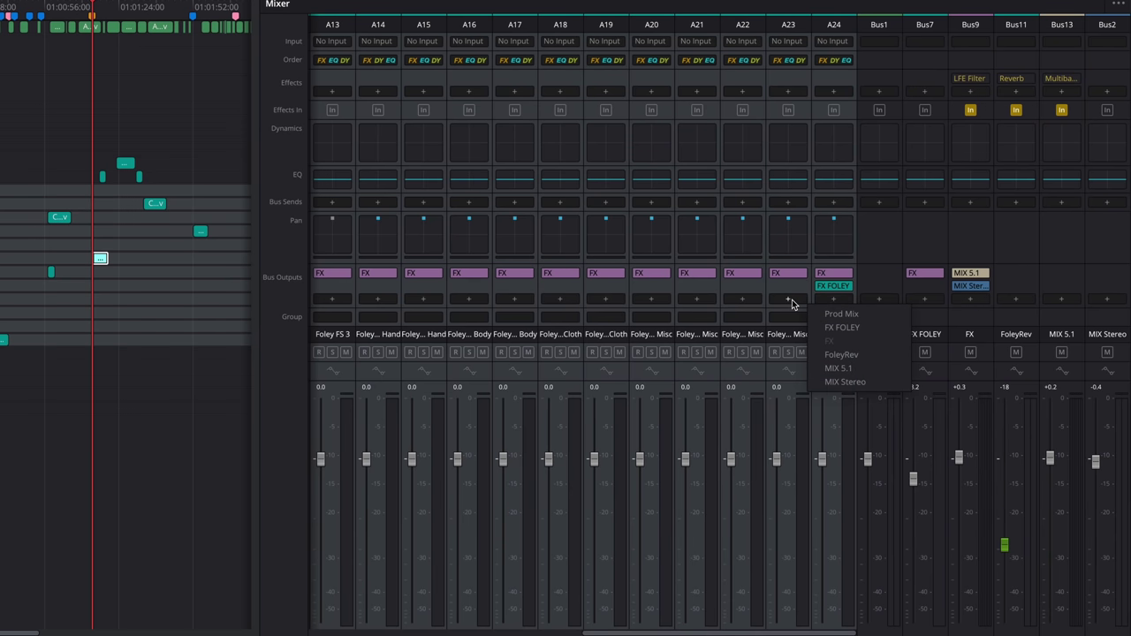
pyautogui.click(822, 327)
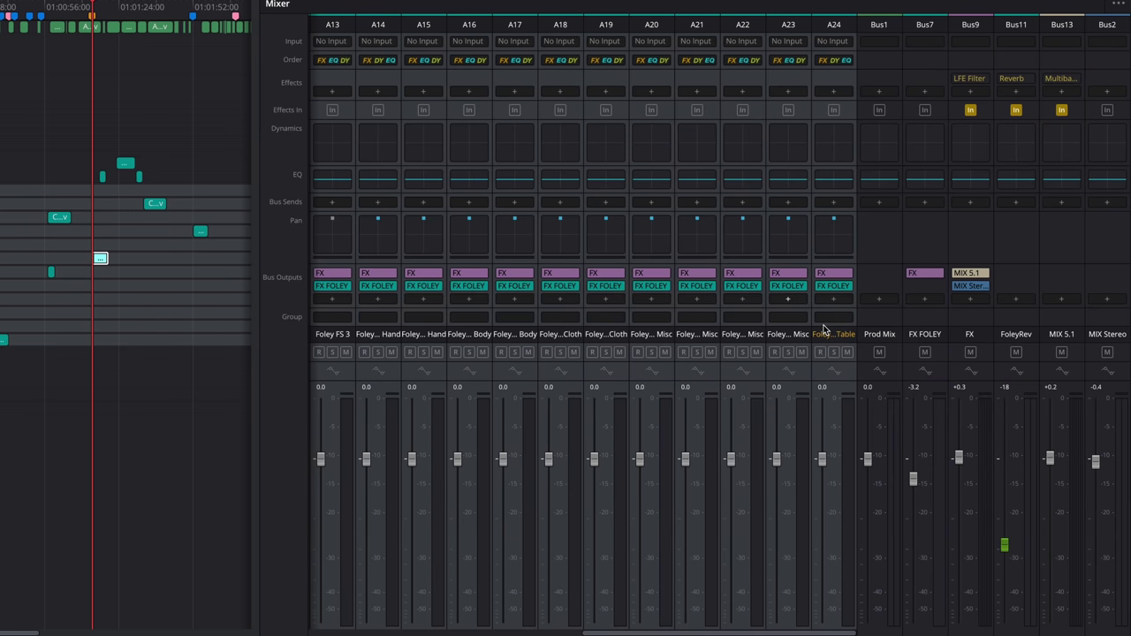
# Step: Add FoleyRev as a bus send on all the selected Foley channels A13 to A24
pyautogui.click(834, 201)
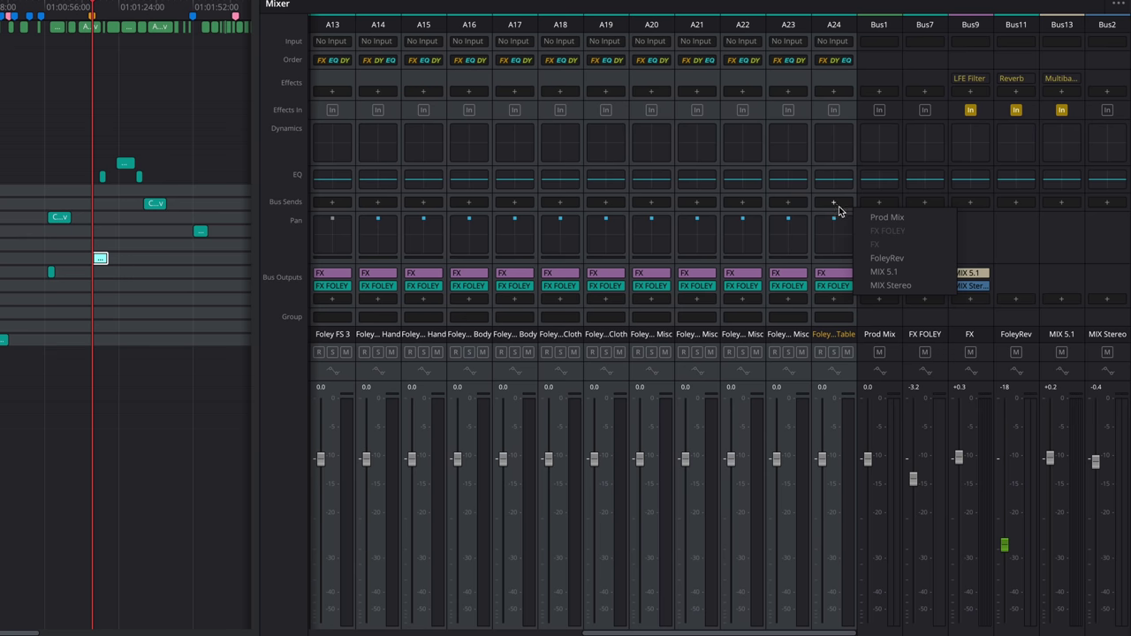
pyautogui.click(886, 257)
pyautogui.moveTo(818, 209)
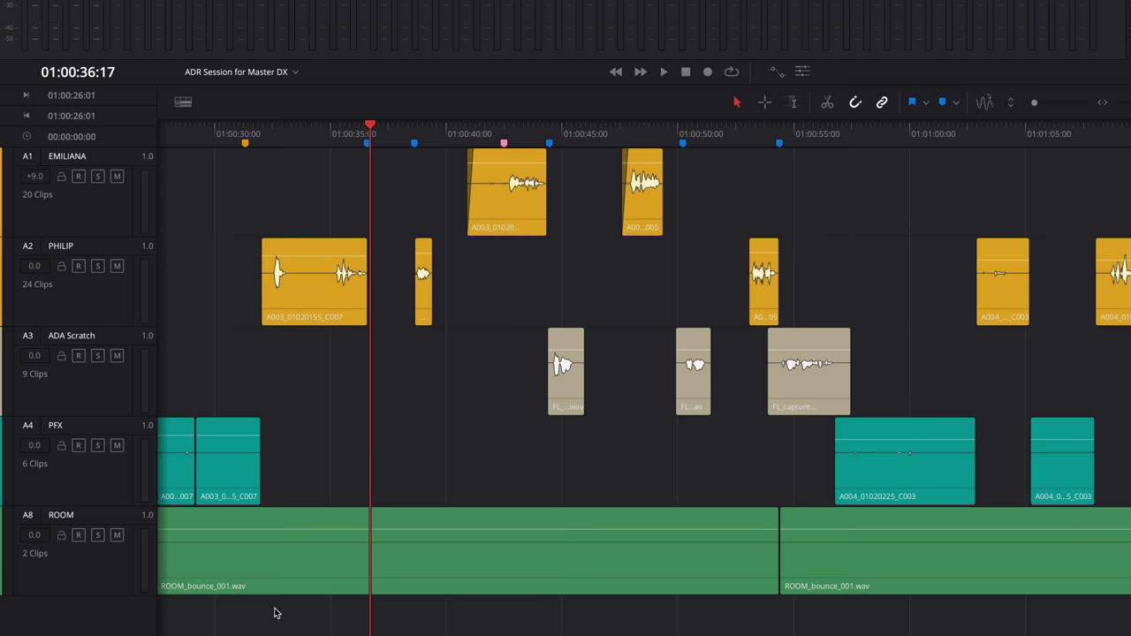
# Step: Rename the ROOM_bounce_001.wav clip at the playhead on the ROOM track to SCENE 7 Room Tone
pyautogui.hotkey('ctrl', '=')
pyautogui.hotkey('ctrl', '=')
pyautogui.hotkey('ctrl', '=')
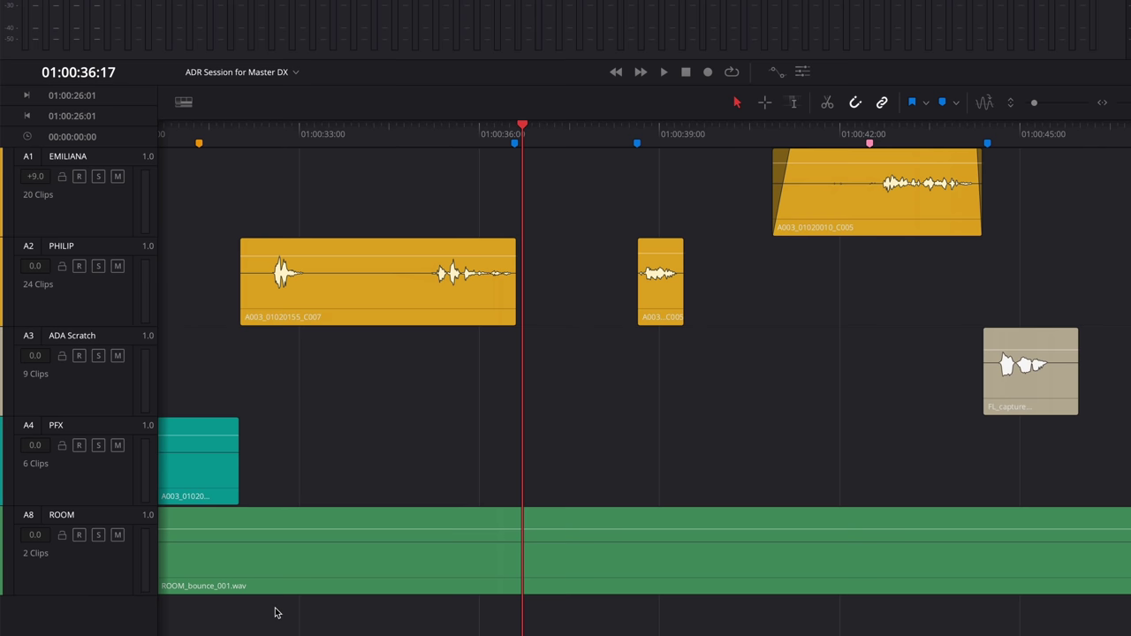
pyautogui.doubleClick(273, 586)
pyautogui.press('BackSpace')
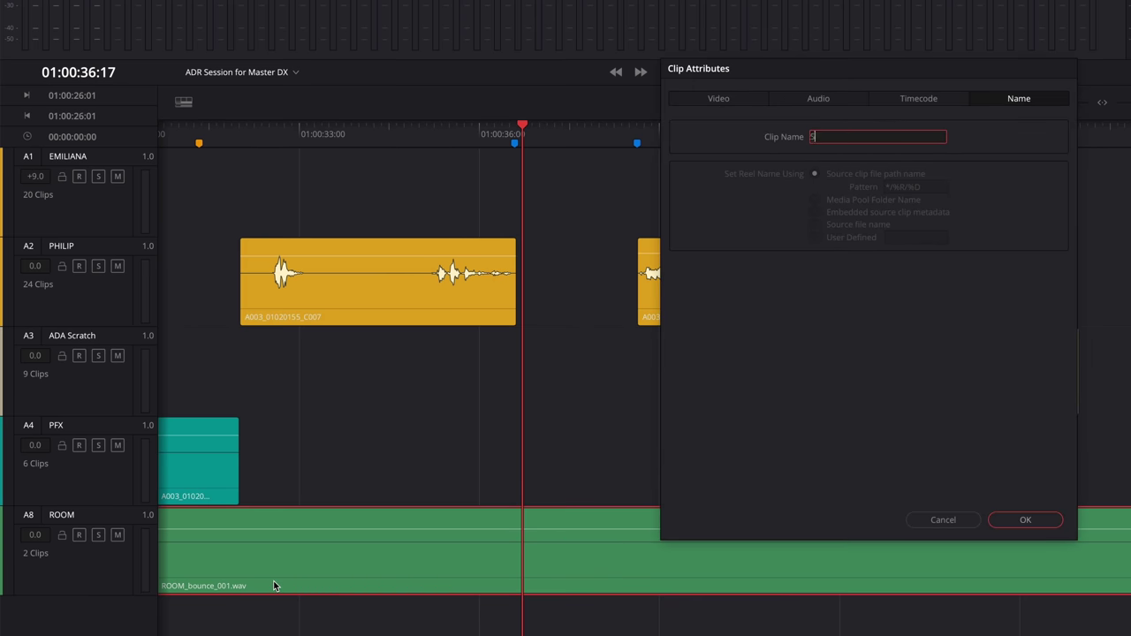
pyautogui.write('SCENE 7 Room Tone')
pyautogui.press('Return')
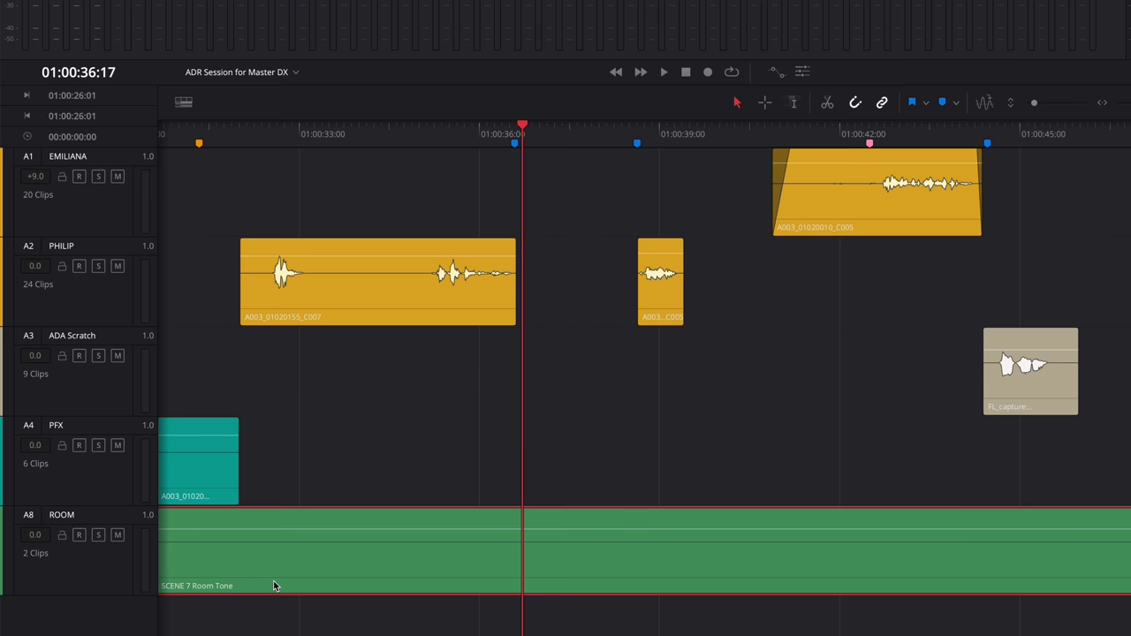
# Step: Arm the ADA Scratch track, set its track record name to ADA_ADR, and start recording
pyautogui.click(83, 361)
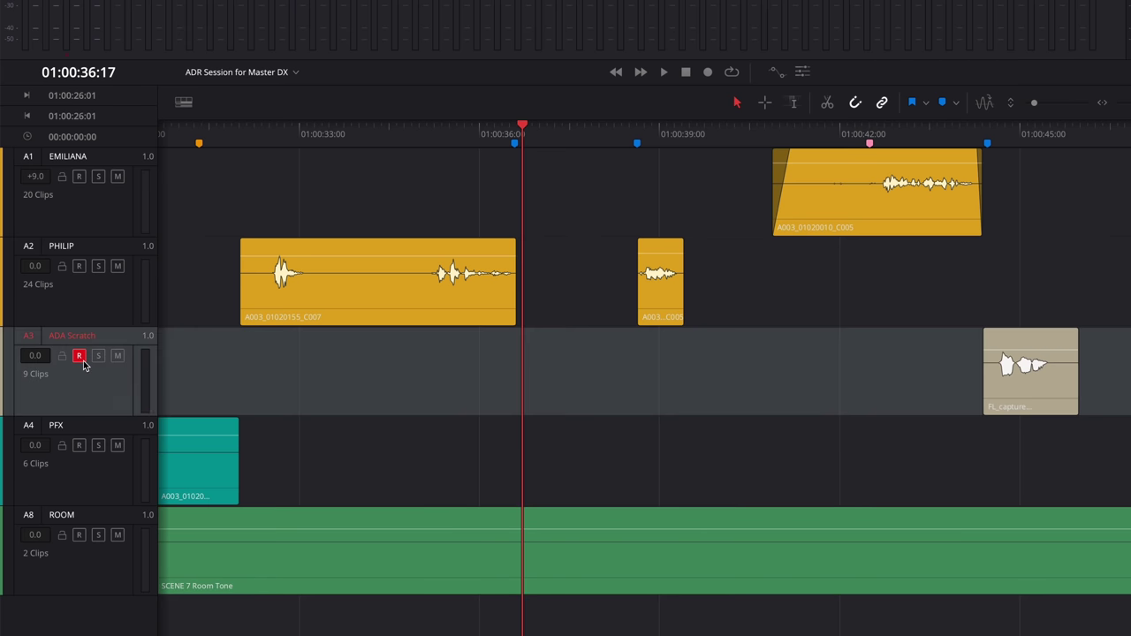
pyautogui.rightClick(85, 372)
pyautogui.click(87, 475)
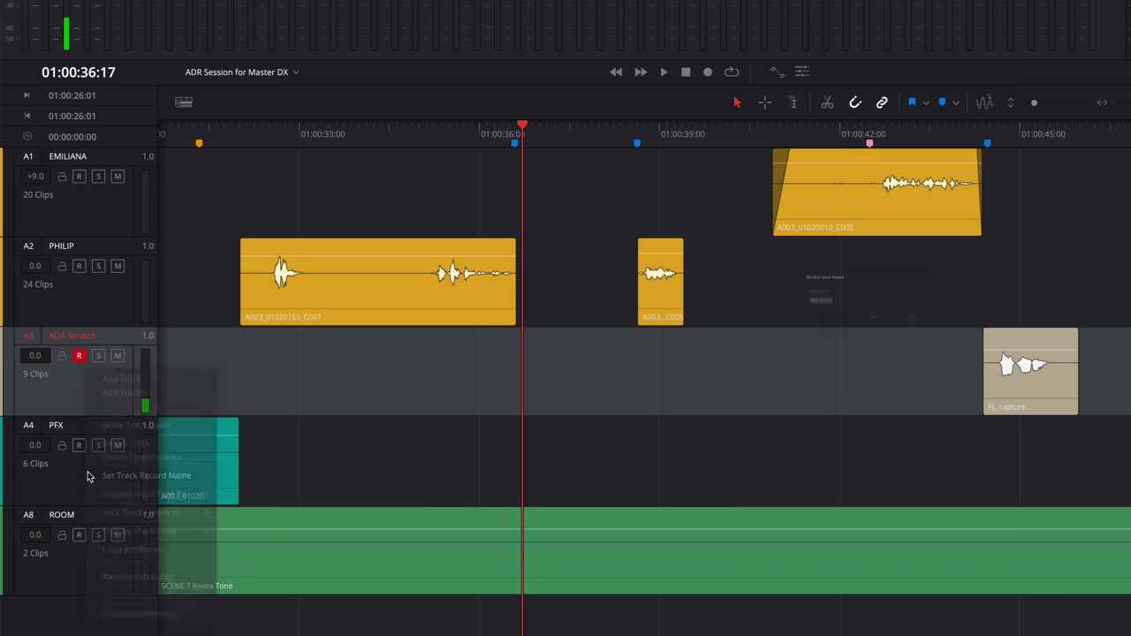
pyautogui.write('ADA_ADR')
pyautogui.press('Return')
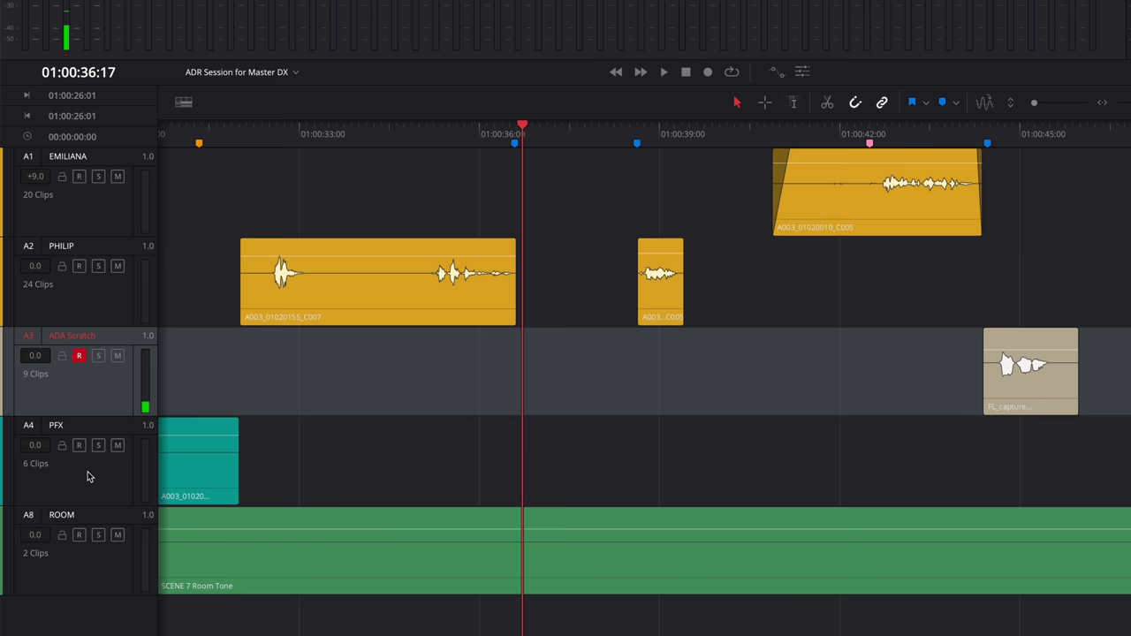
pyautogui.hotkey('ctrl', 'r')
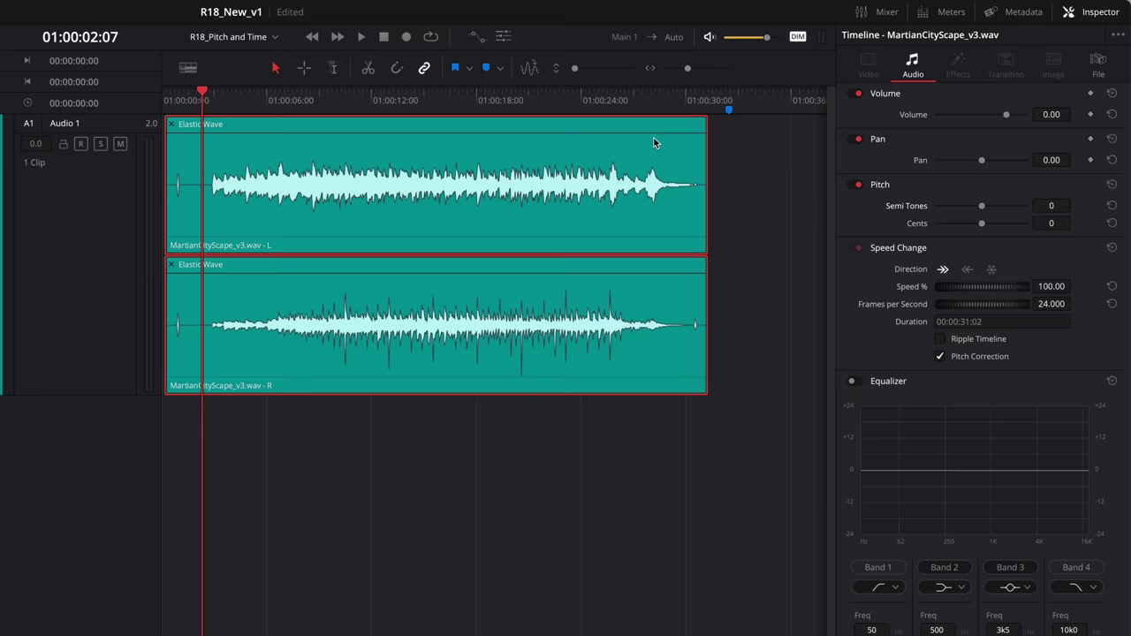
# Step: Play the MartianCityScape_v3.wav clip while lowering its pitch to -5 semitones, and stop playback
pyautogui.press('space')
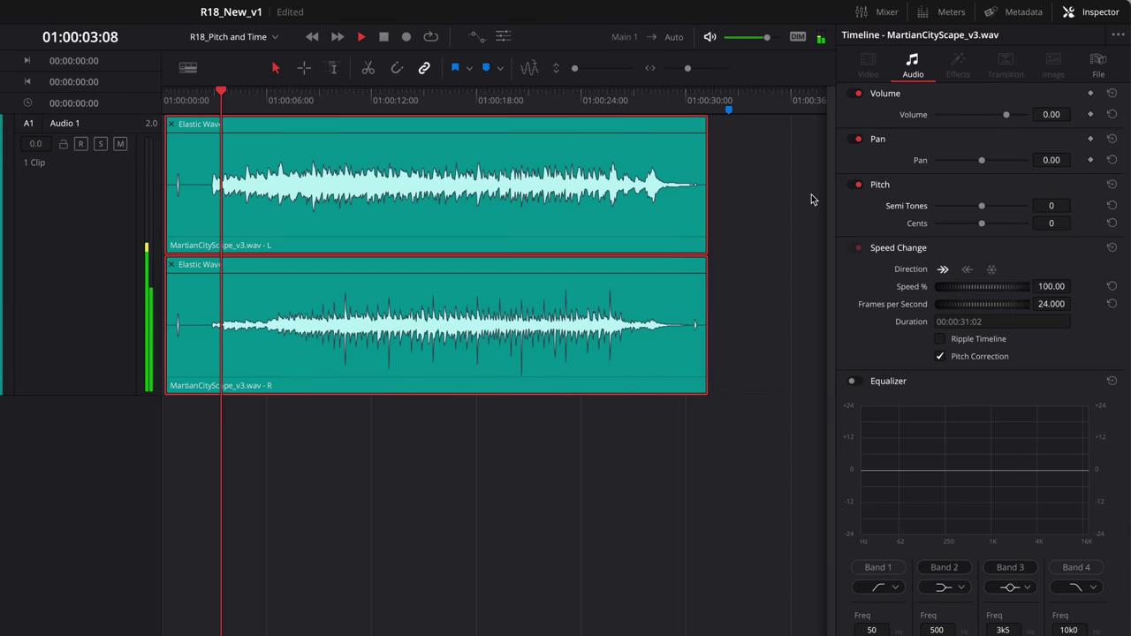
pyautogui.click(972, 206)
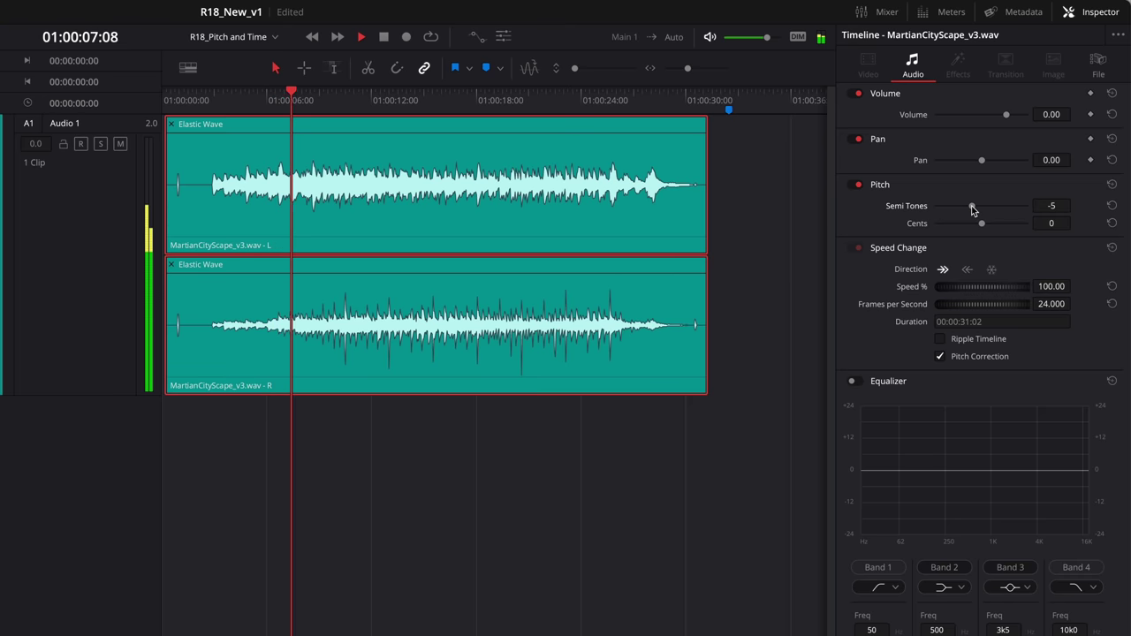
pyautogui.press('space')
# Step: Stretch the end of the MartianCityScape clip to the blue marker with Elastic Wave, adjust its timing mid-clip, and play it
pyautogui.moveTo(711, 168); pyautogui.dragTo(727, 168)
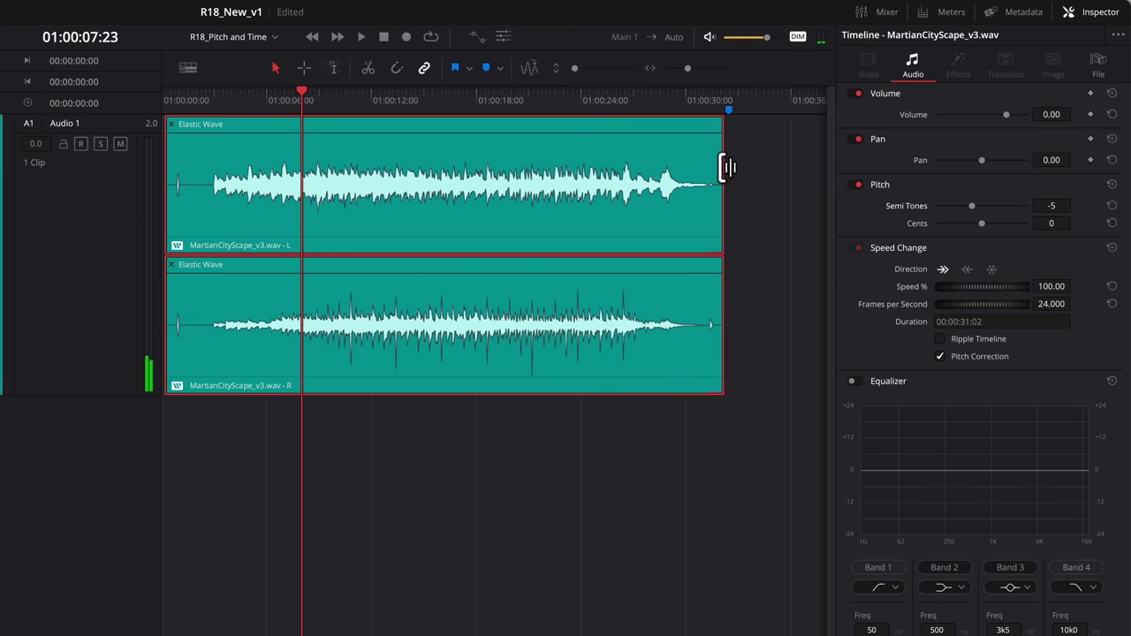
pyautogui.moveTo(336, 161); pyautogui.dragTo(325, 161)
pyautogui.press('space')
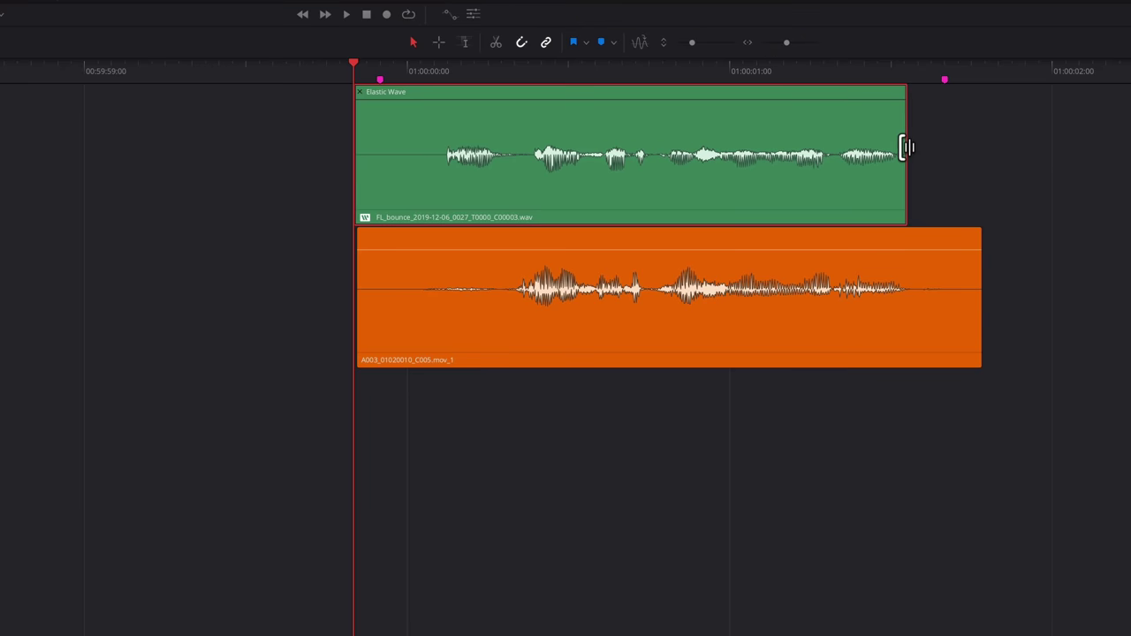
# Step: Warp the green ADR clip with Elastic Wave: shorten its start, add and shift keyframes to match the orange clip, delete the last one, and deselect
pyautogui.moveTo(363, 144); pyautogui.dragTo(439, 154)
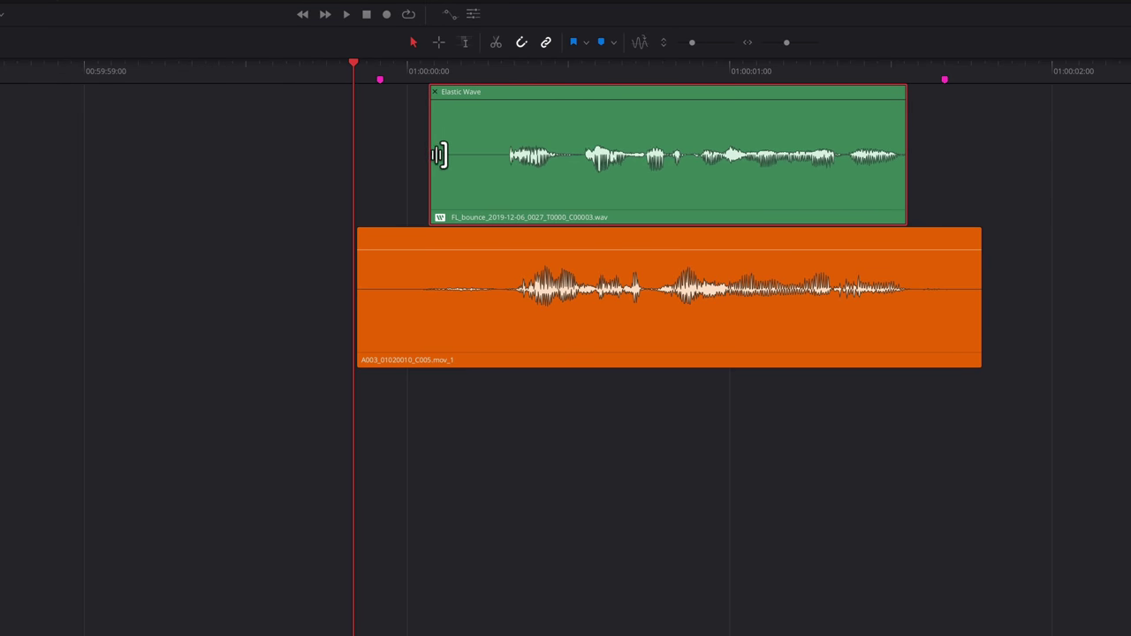
pyautogui.click(504, 139)
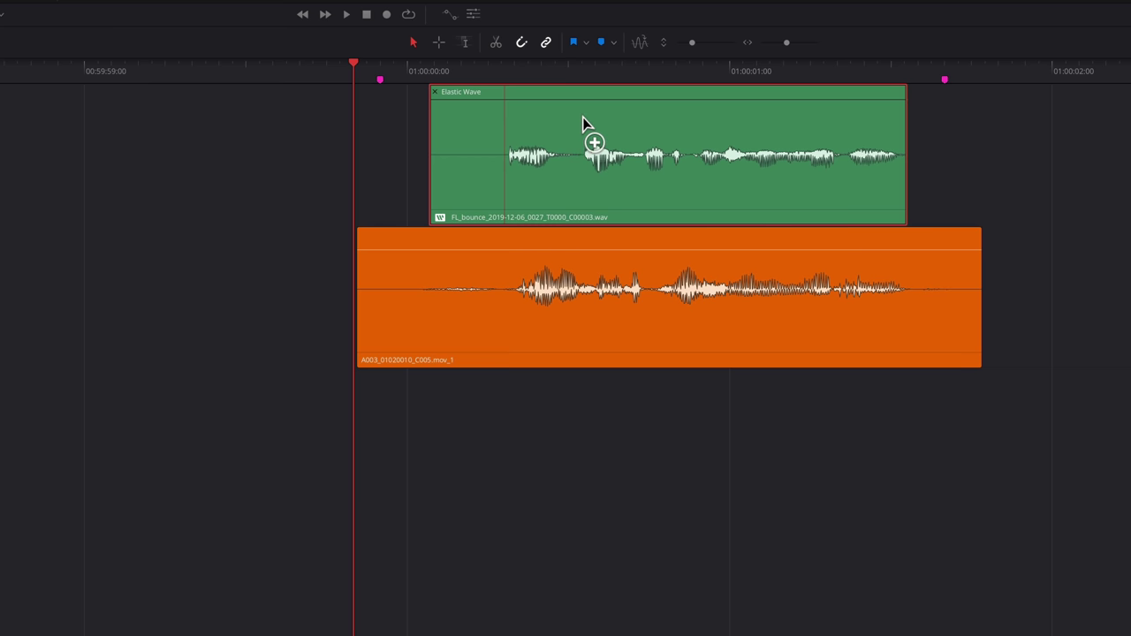
pyautogui.click(692, 116)
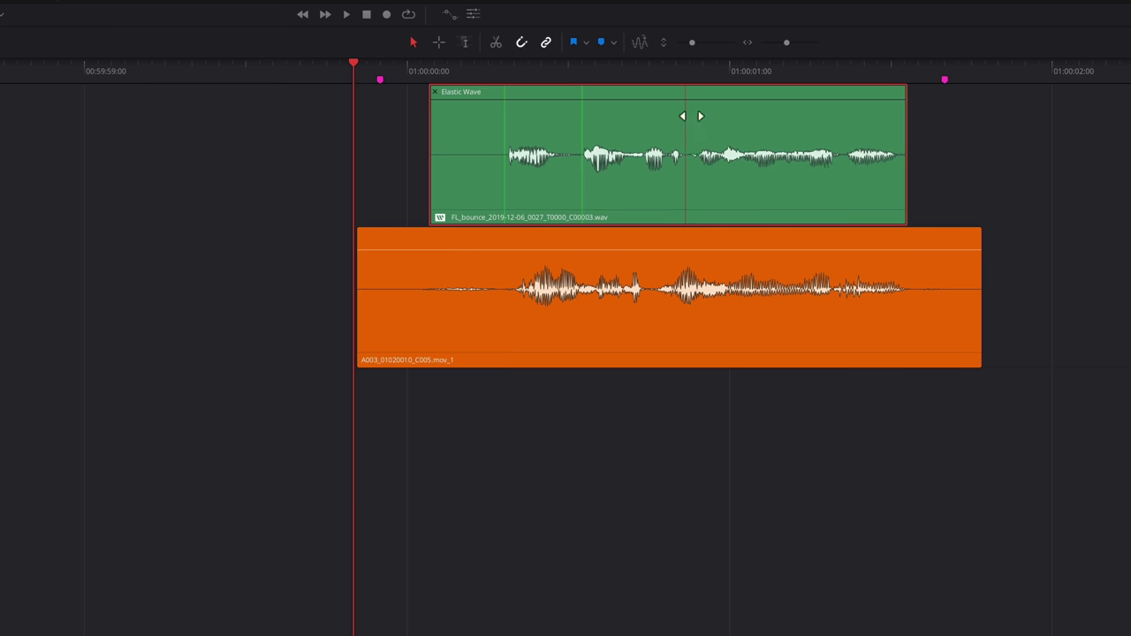
pyautogui.moveTo(682, 116); pyautogui.dragTo(664, 116)
pyautogui.moveTo(587, 116); pyautogui.dragTo(601, 120)
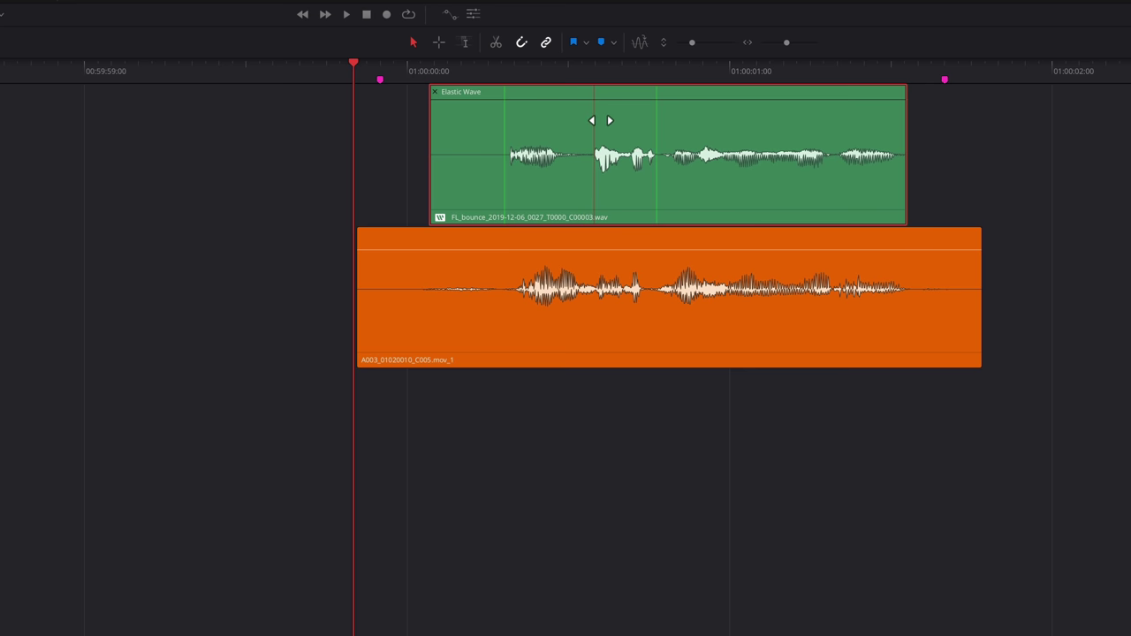
pyautogui.doubleClick(659, 132)
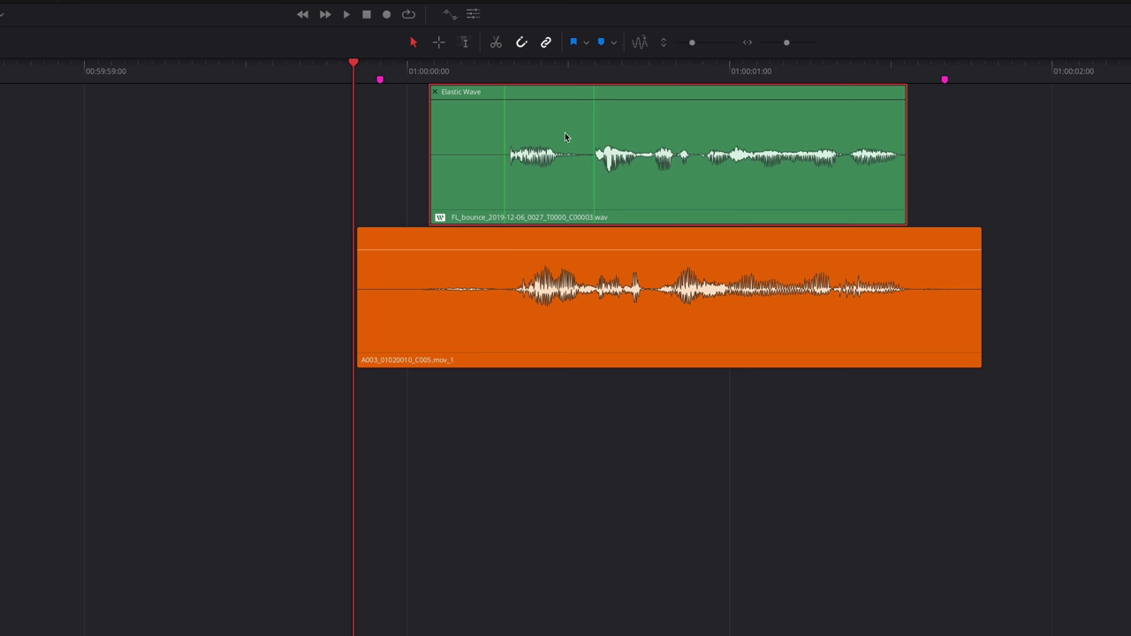
pyautogui.press('Escape')
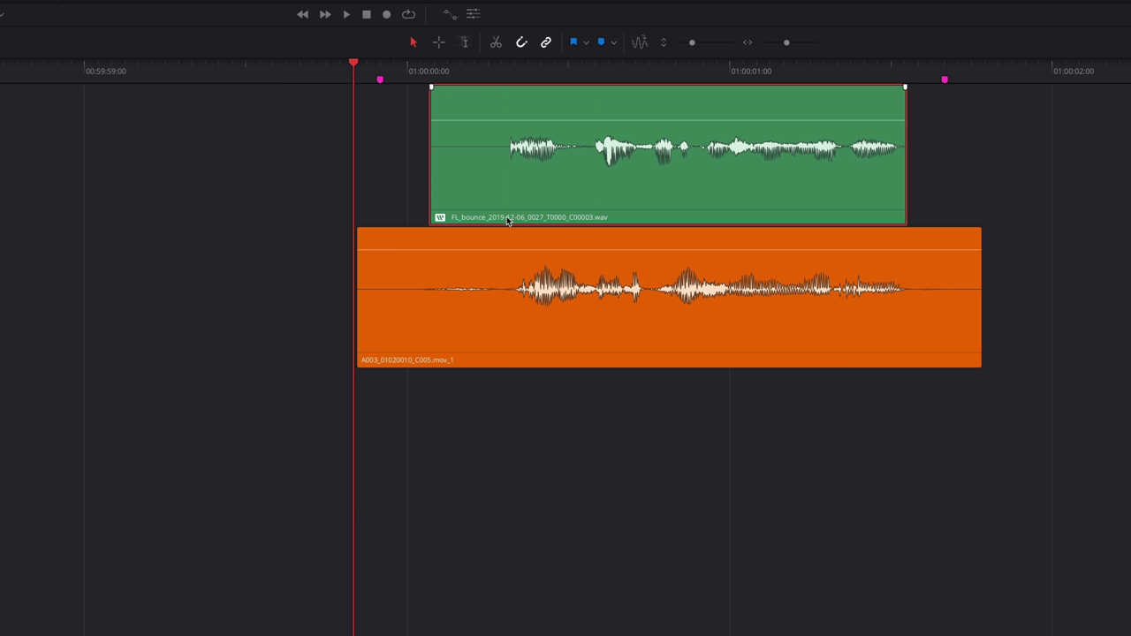
# Step: Add volume keyframes around the quiet opening of the orange clip and raise the level between them slightly
pyautogui.keyDown('alt'); pyautogui.click(501, 251); pyautogui.keyUp('alt')
pyautogui.moveTo(459, 257); pyautogui.dragTo(458, 252)
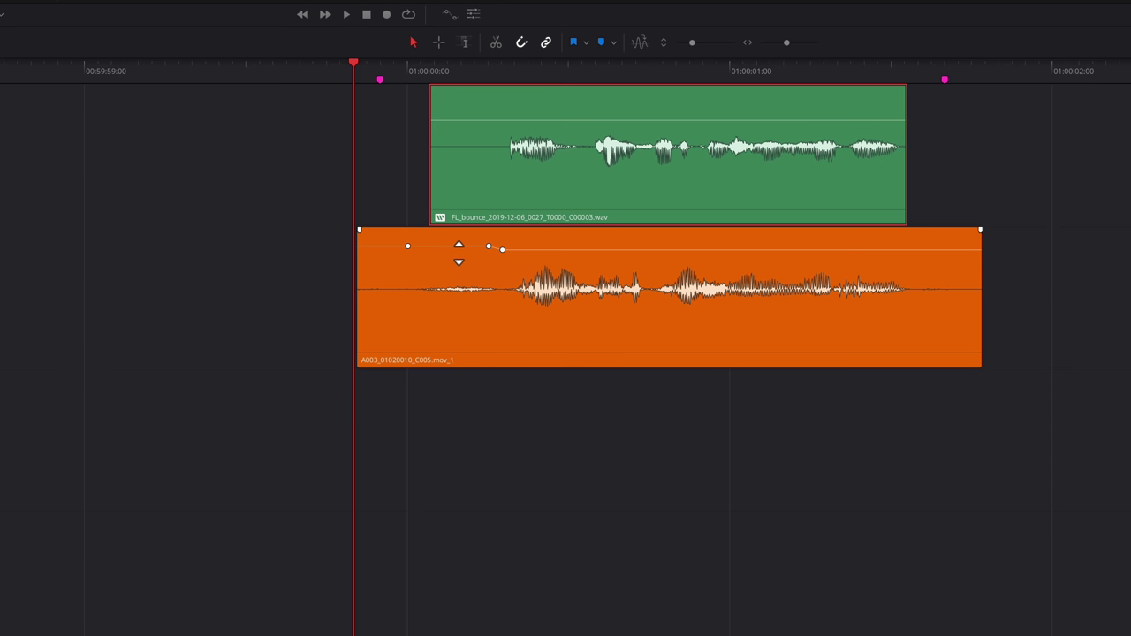
pyautogui.keyDown('alt'); pyautogui.click(407, 248); pyautogui.keyUp('alt')
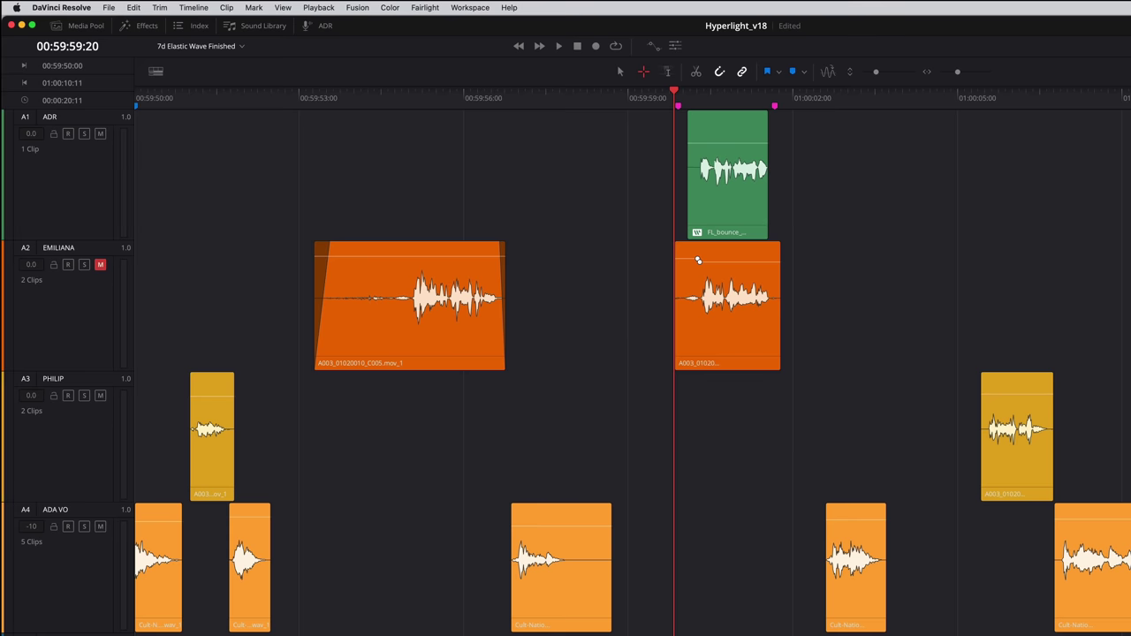
# Step: Select the clips on the ADA VO track and examine the available audio clip operations
pyautogui.click(114, 586)
pyautogui.click(226, 7)
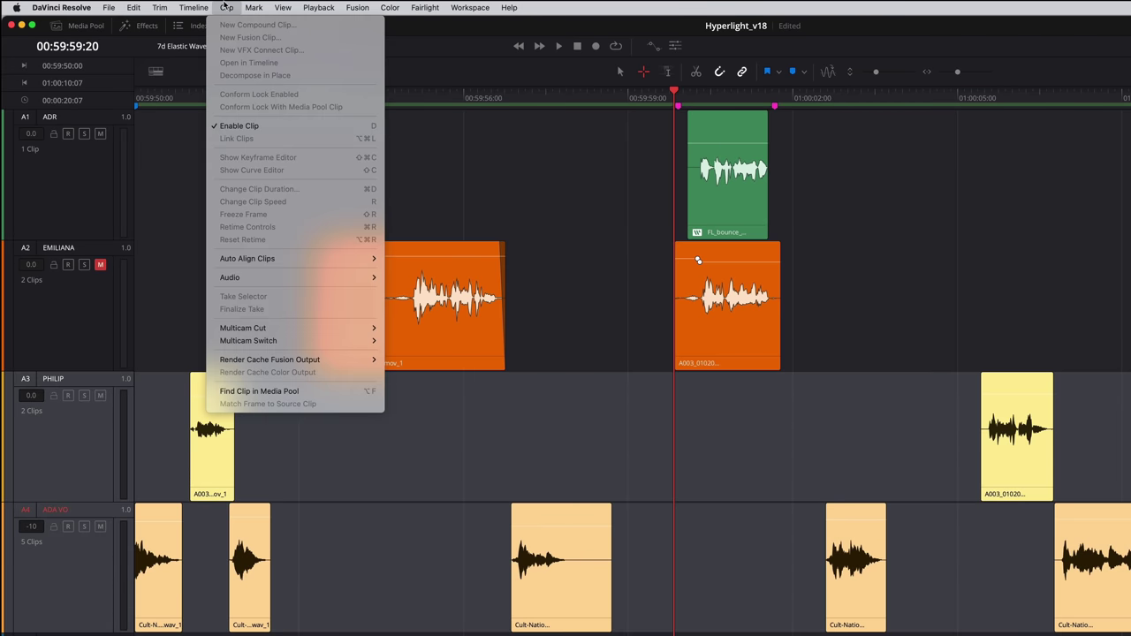
pyautogui.moveTo(212, 282)
pyautogui.press('Escape')
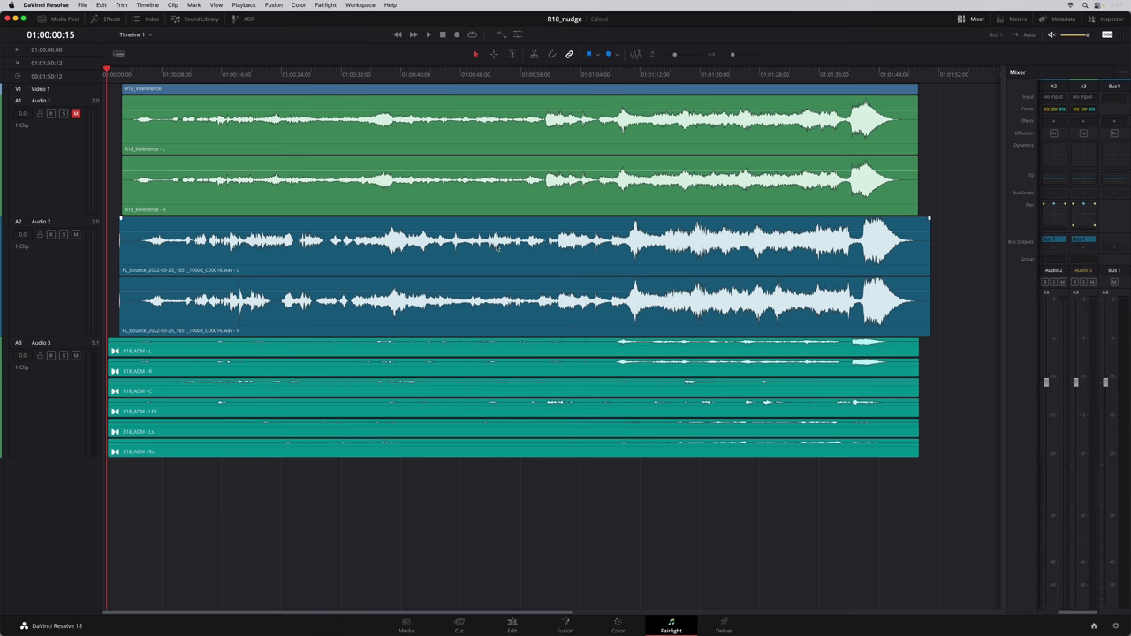
# Step: Overlay the Audio 2 bounce clip on the Audio 1 reference to line up their waveforms, keeping it on Audio 2
pyautogui.press('Delete')
pyautogui.moveTo(480, 193); pyautogui.dragTo(484, 193)
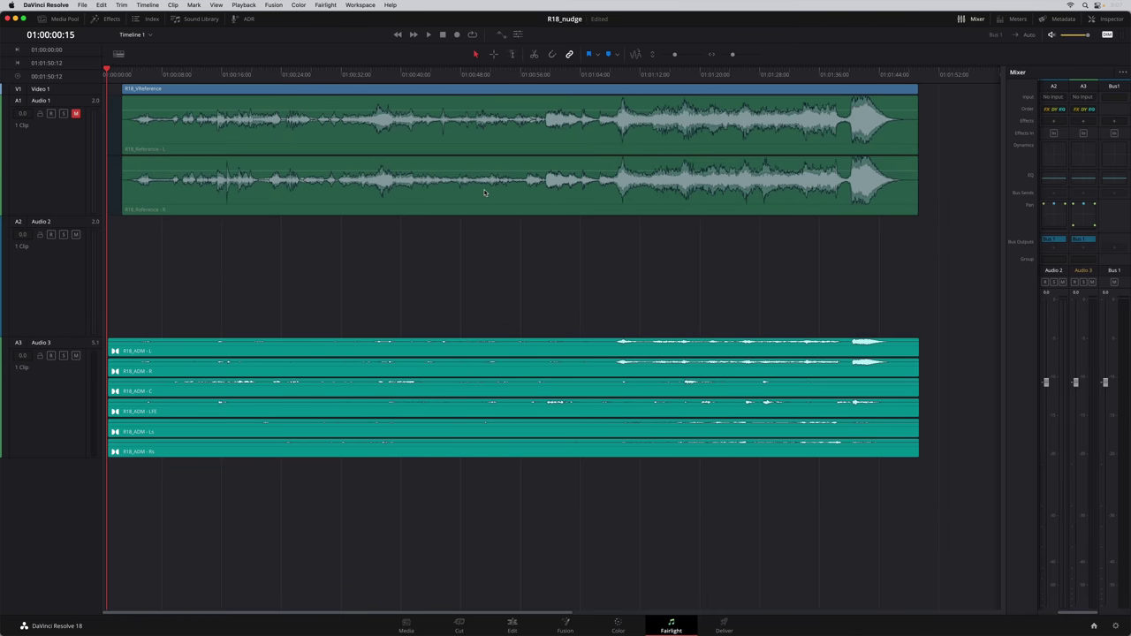
pyautogui.press('super+z')
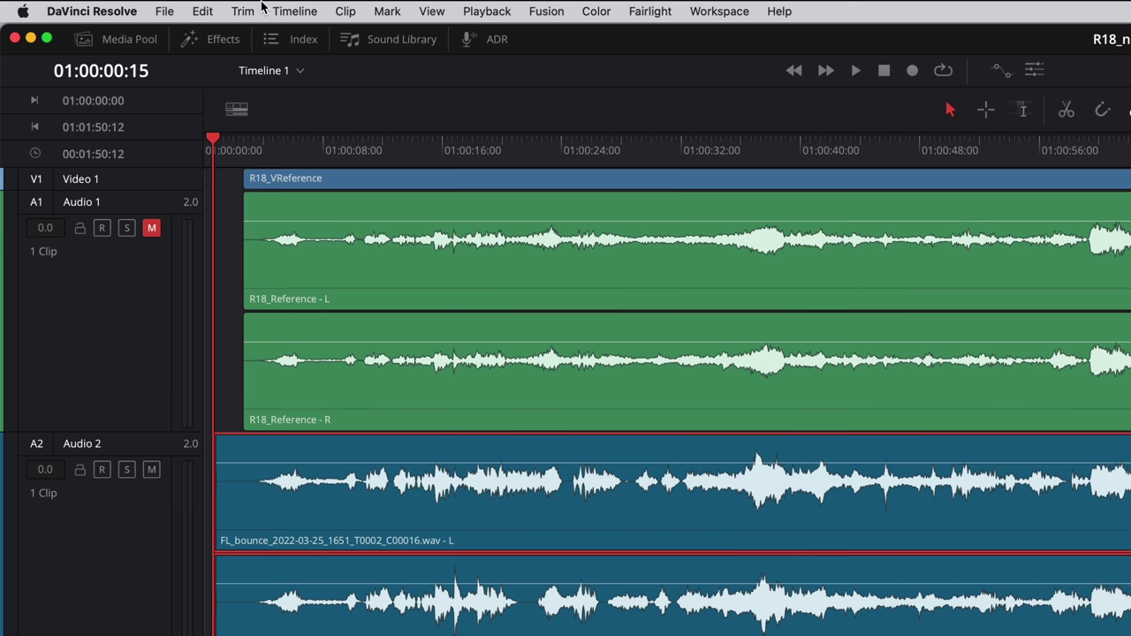
# Step: Examine the available Nudge commands for the selected Audio 2 clip, including the frame, multiframe and subframe options
pyautogui.click(121, 5)
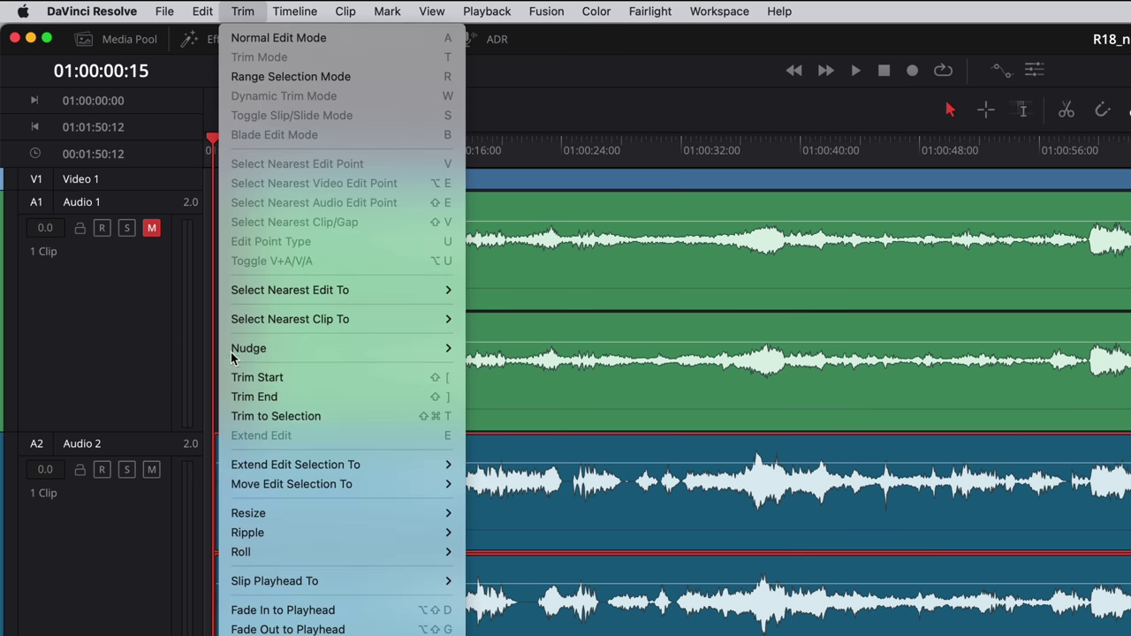
pyautogui.moveTo(171, 178)
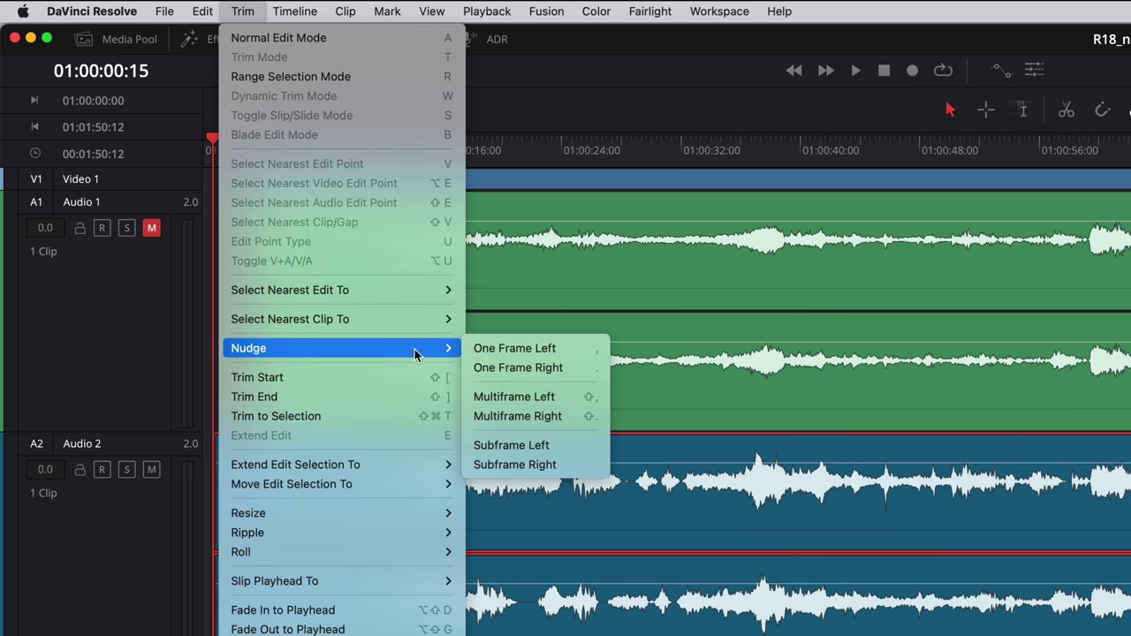
pyautogui.press('Escape')
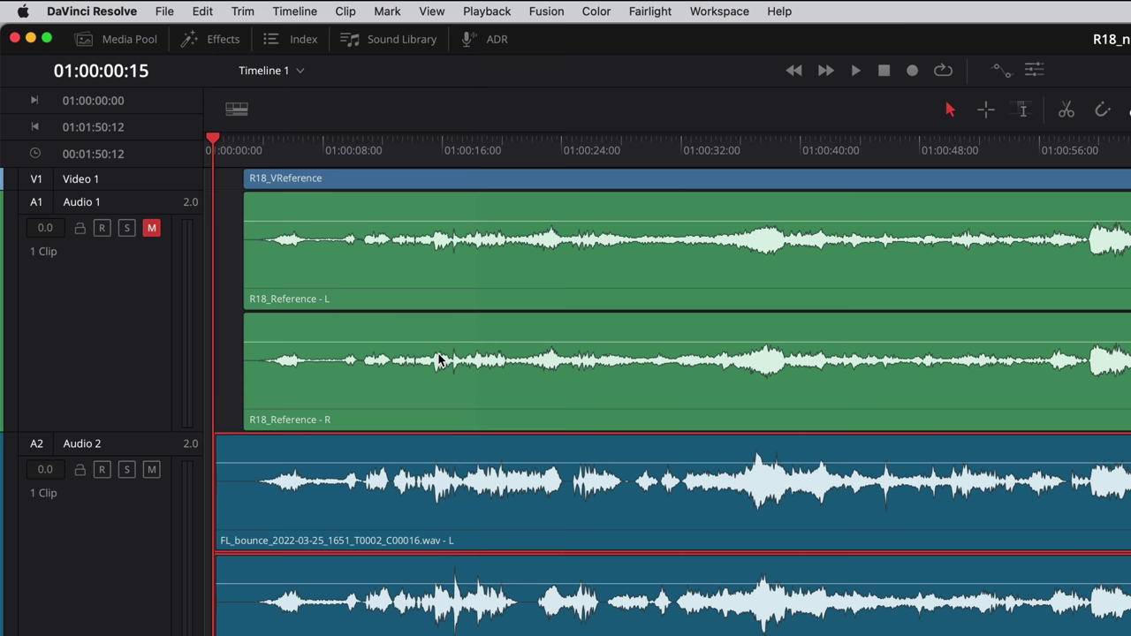
# Step: Set the audio subframe nudge to 10 subframes in the user editing preferences and save
pyautogui.click(133, 11)
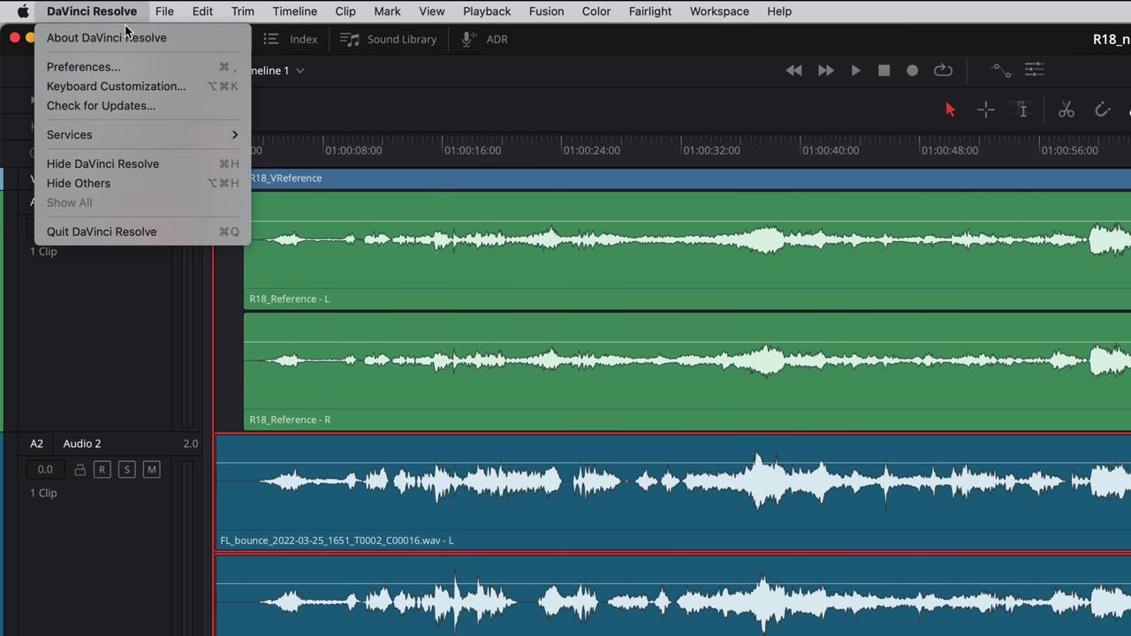
pyautogui.click(139, 66)
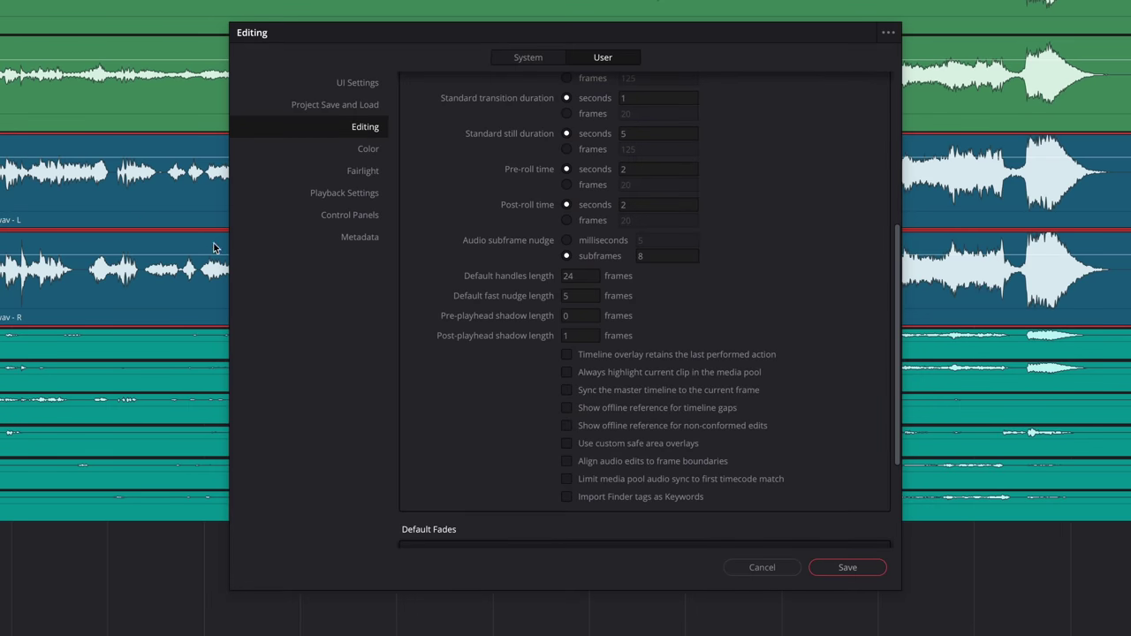
pyautogui.click(570, 257)
pyautogui.click(654, 256)
pyautogui.write('10')
pyautogui.press('Return')
pyautogui.click(826, 565)
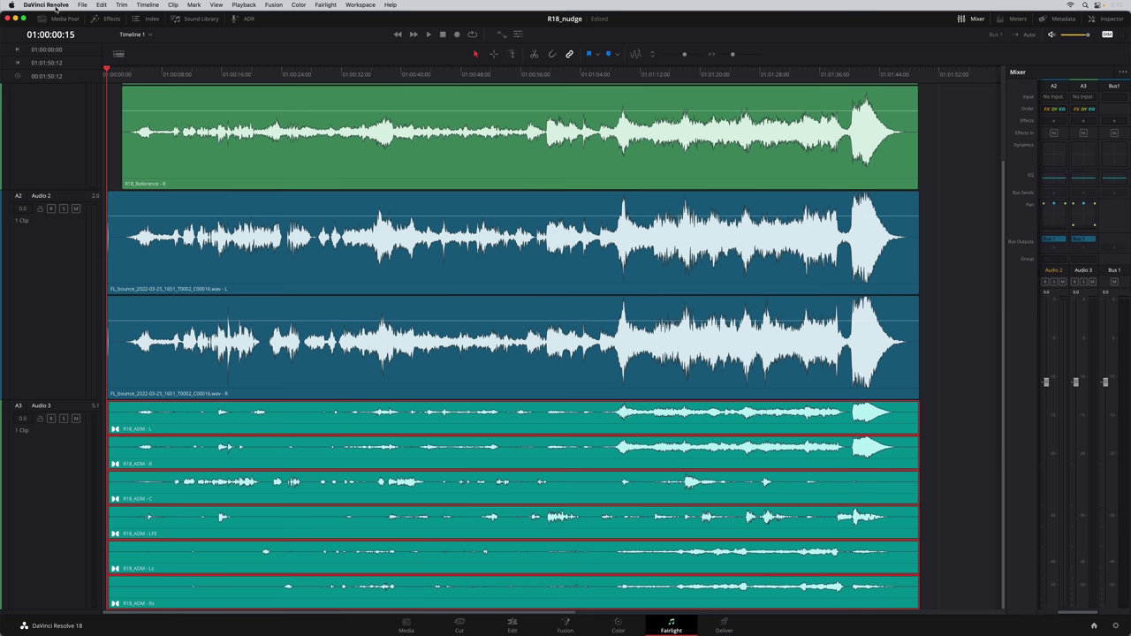
# Step: Assign Option+Command+comma to Nudge Subframe Left and Option+Command+period to Nudge Subframe Right in the keyboard customization, and save
pyautogui.click(45, 5)
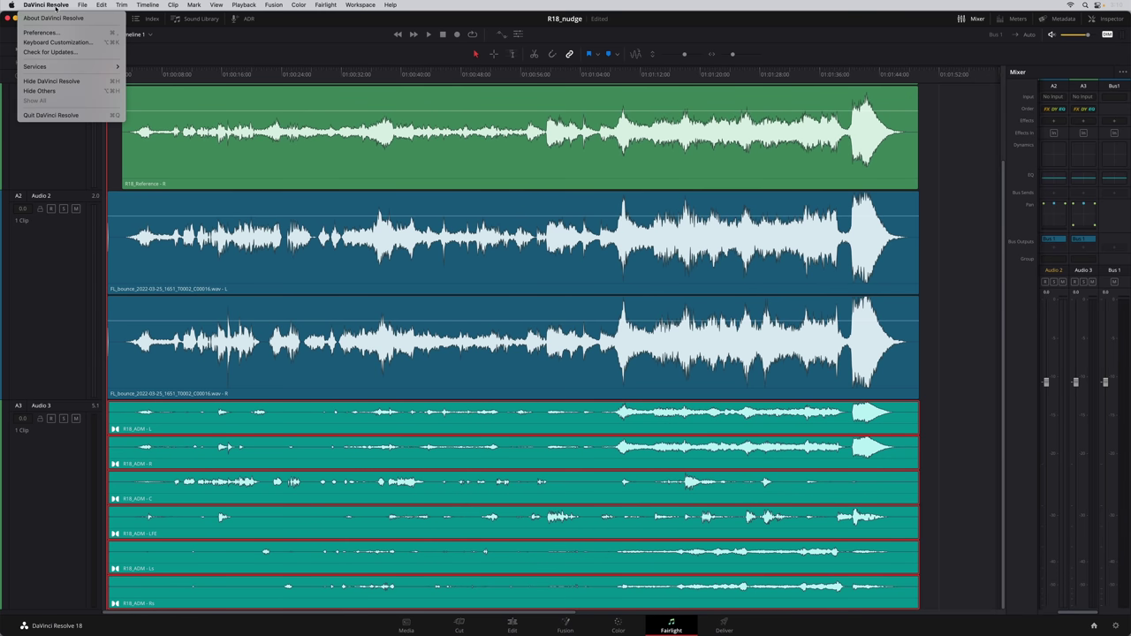
pyautogui.click(94, 43)
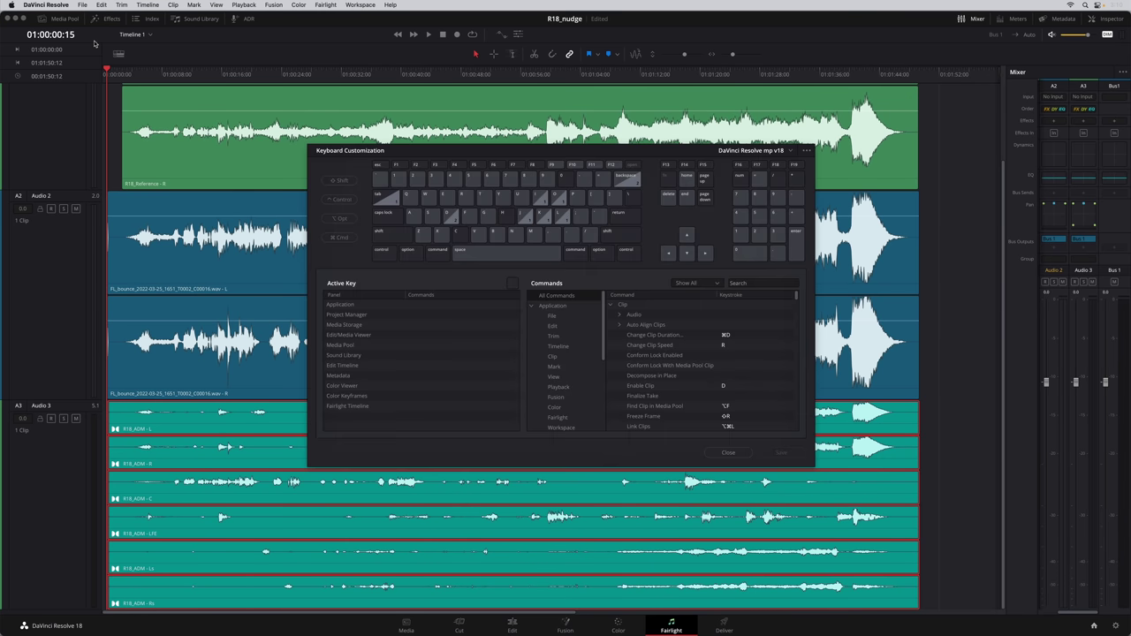
pyautogui.click(734, 282)
pyautogui.write('subf')
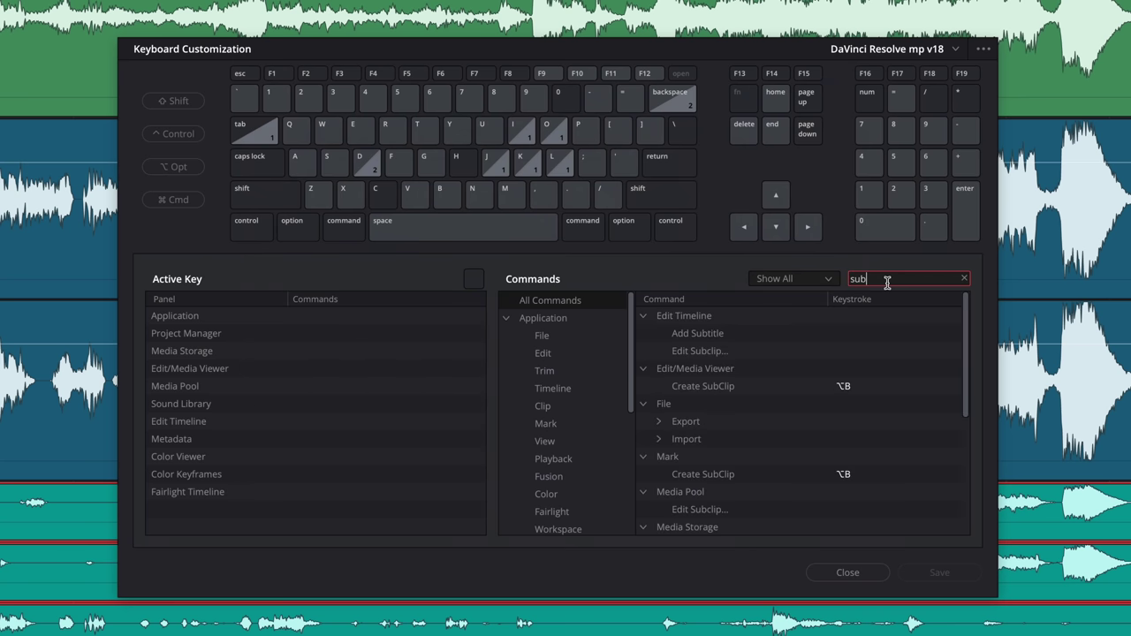
pyautogui.click(618, 380)
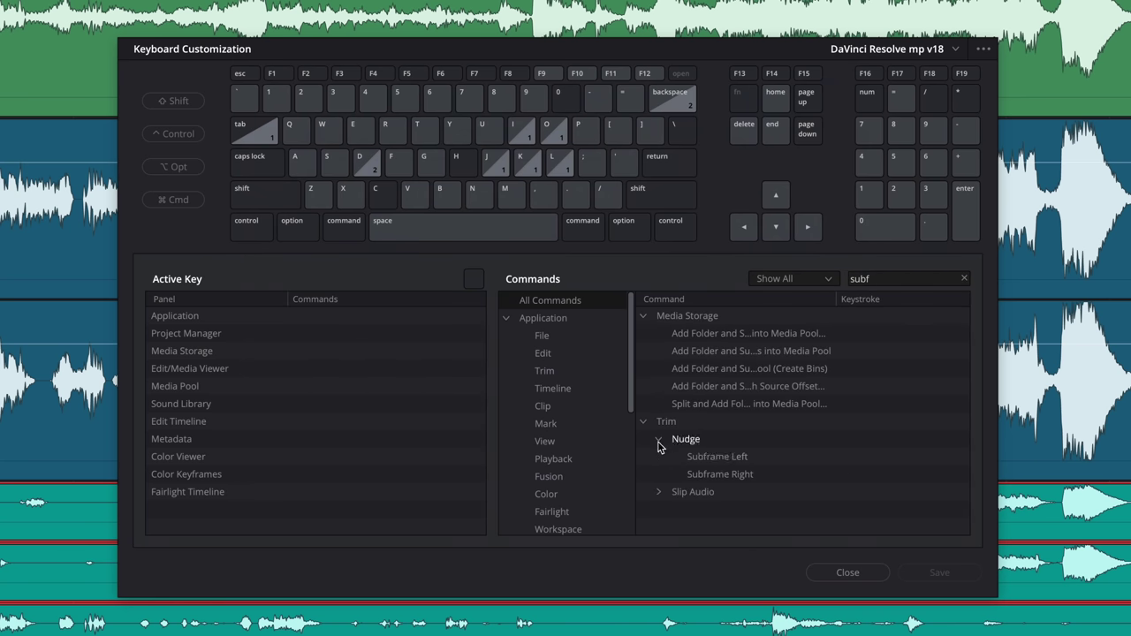
pyautogui.click(850, 457)
pyautogui.press('alt+super+comma')
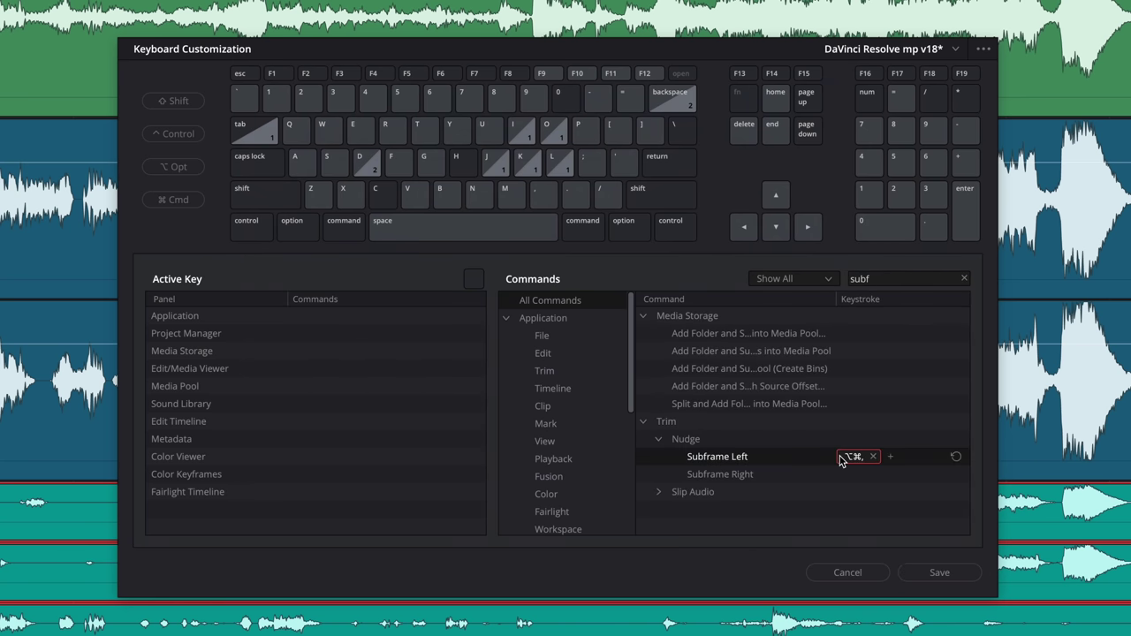
pyautogui.click(851, 474)
pyautogui.press('alt+super+period')
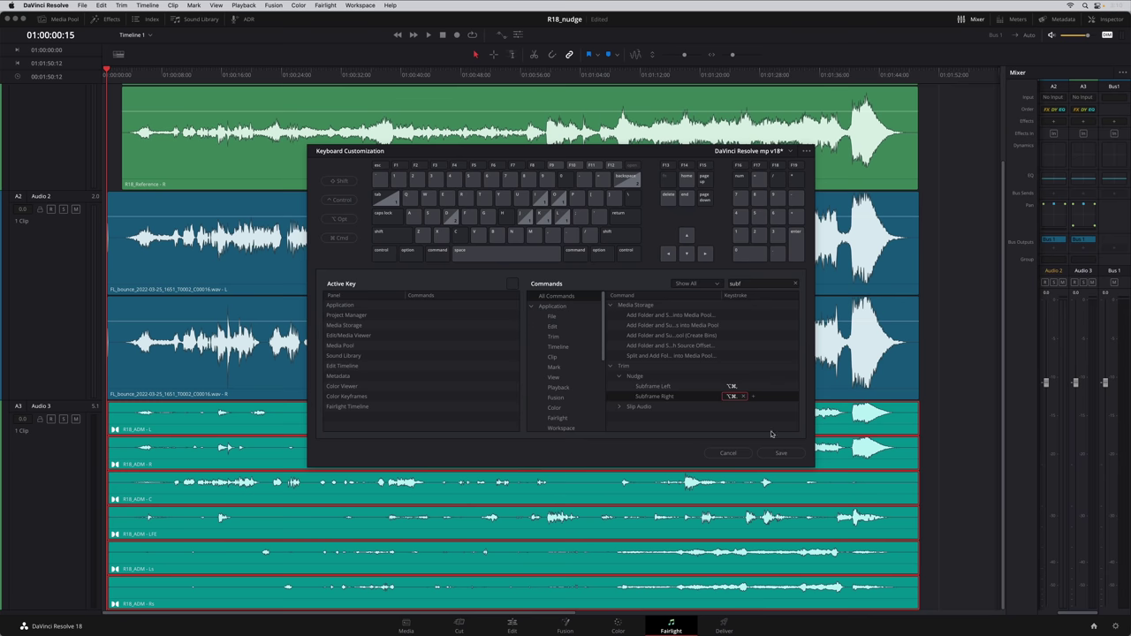
pyautogui.click(781, 453)
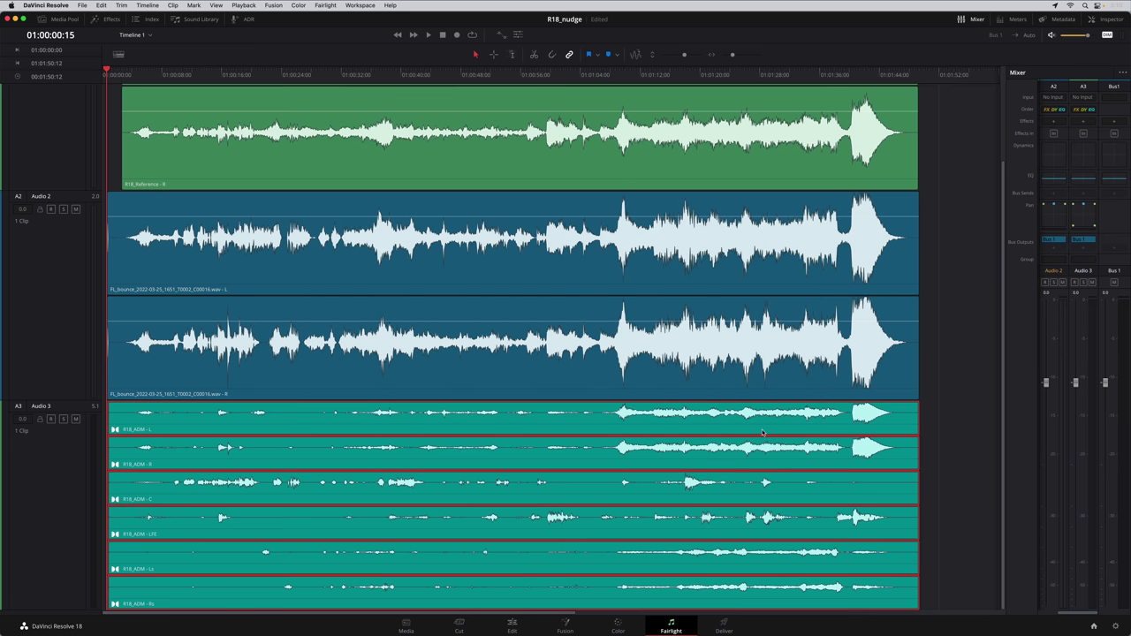
# Step: Nudge the selected Audio 3 clip earlier by repeated subframe steps towards the start of the Audio 2 clip
pyautogui.press('Right')
pyautogui.press('super+equal')
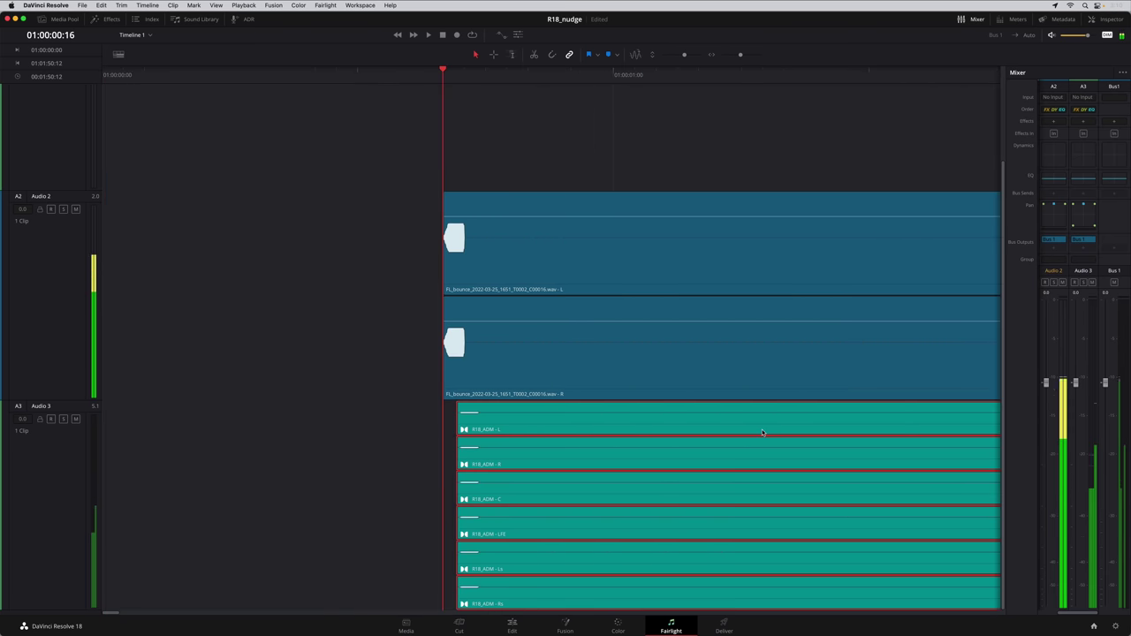
pyautogui.press('alt+super+comma')
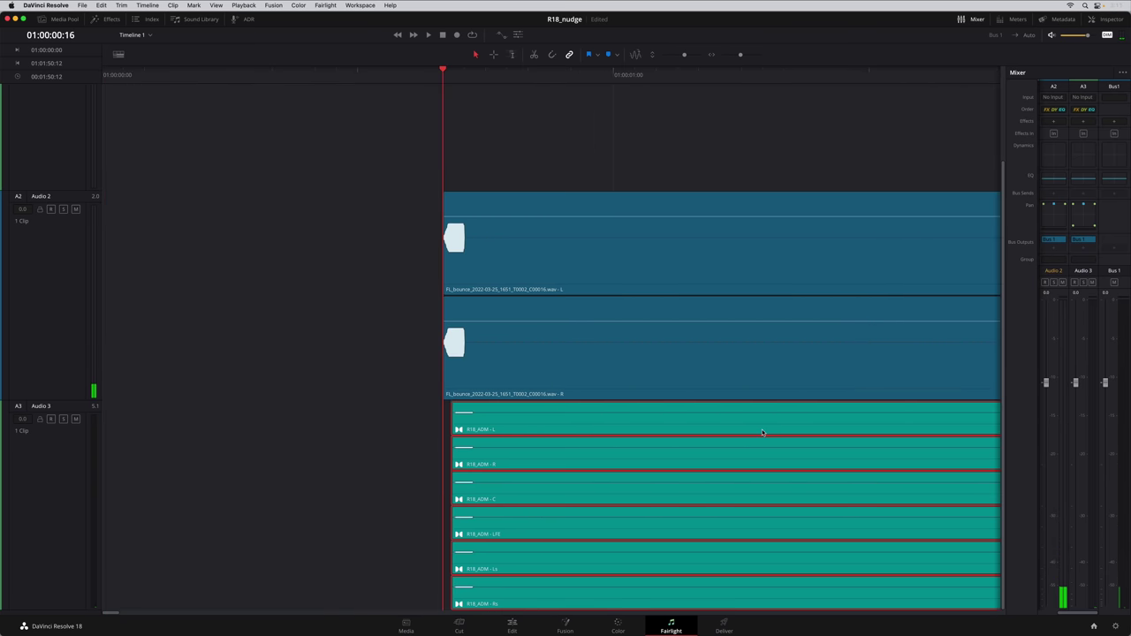
pyautogui.press('alt+super+comma')
pyautogui.press('alt+super+comma')
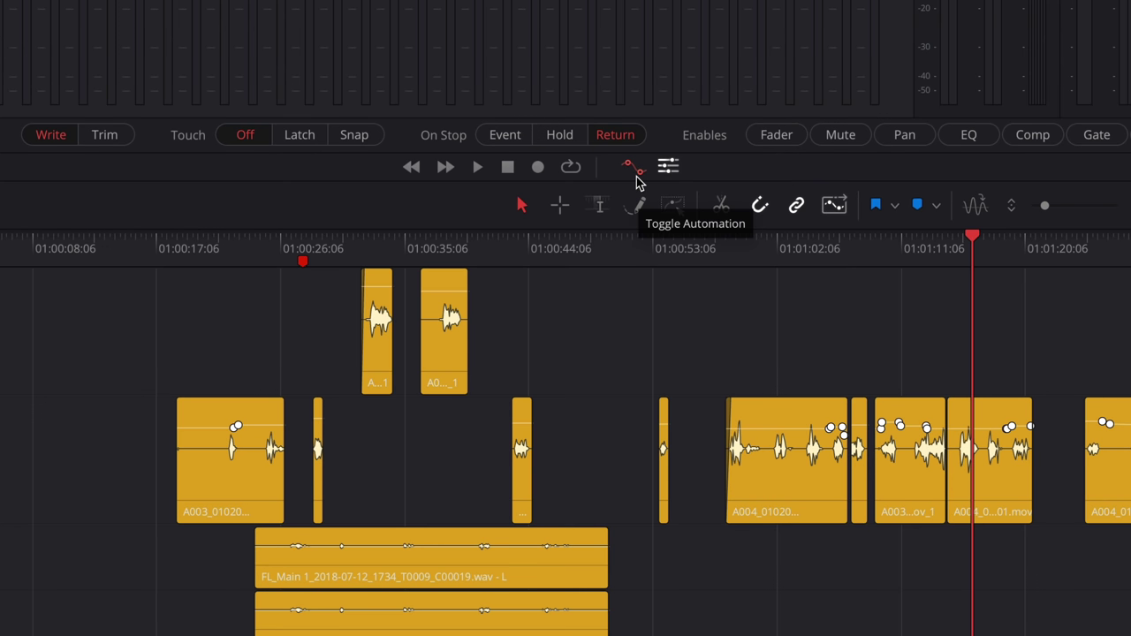
# Step: Toggle automation off and back on, and hide and redisplay the automation controls
pyautogui.click(638, 179)
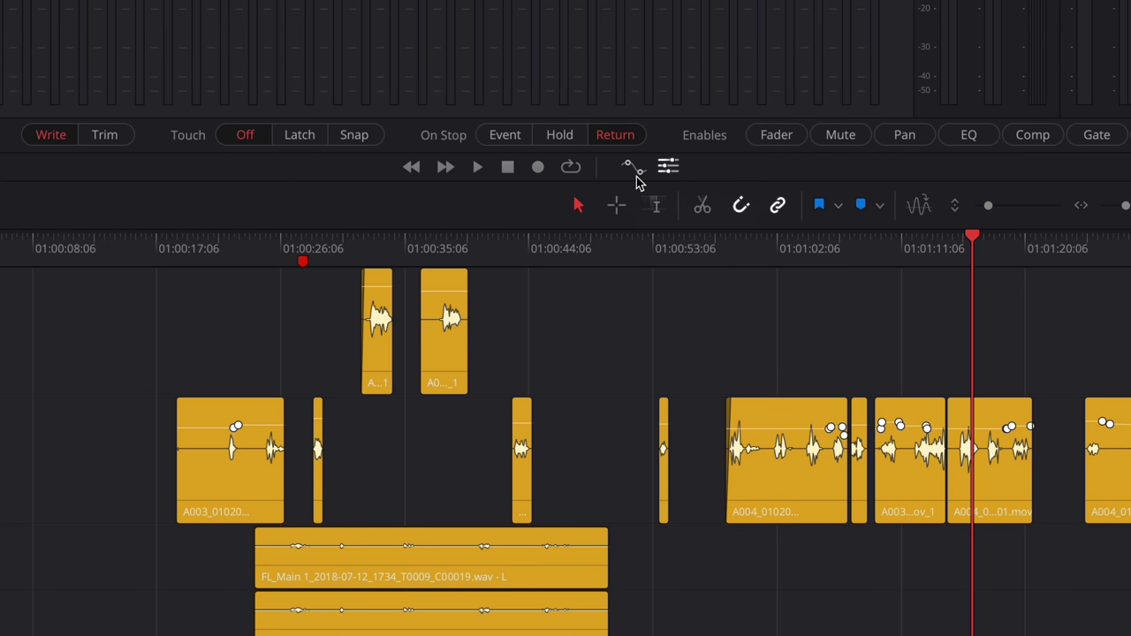
pyautogui.click(638, 180)
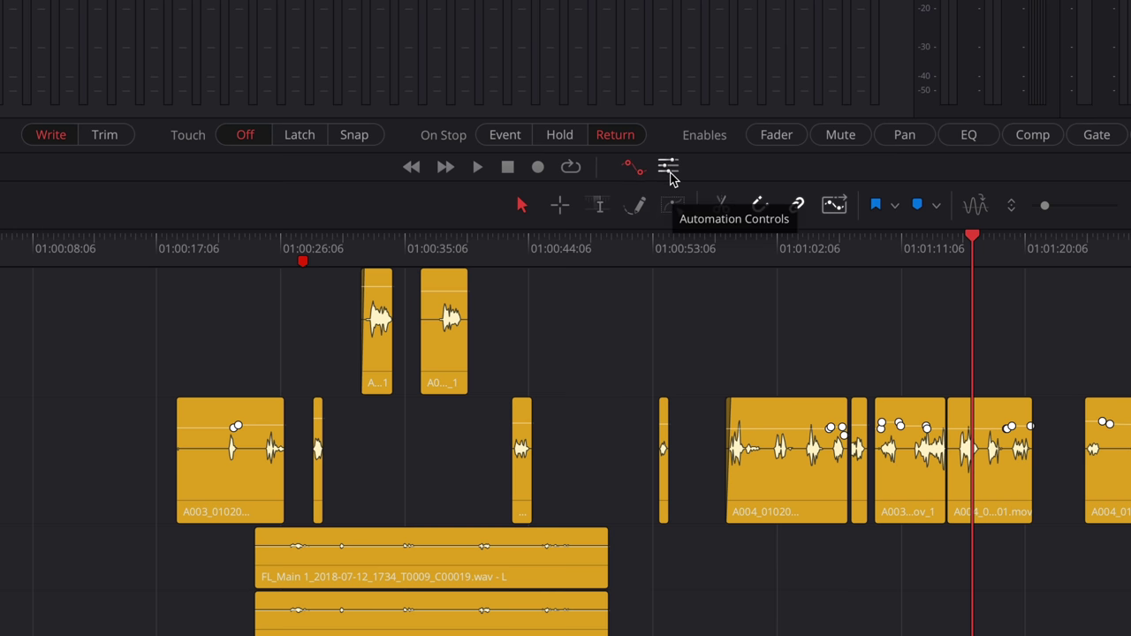
pyautogui.click(669, 168)
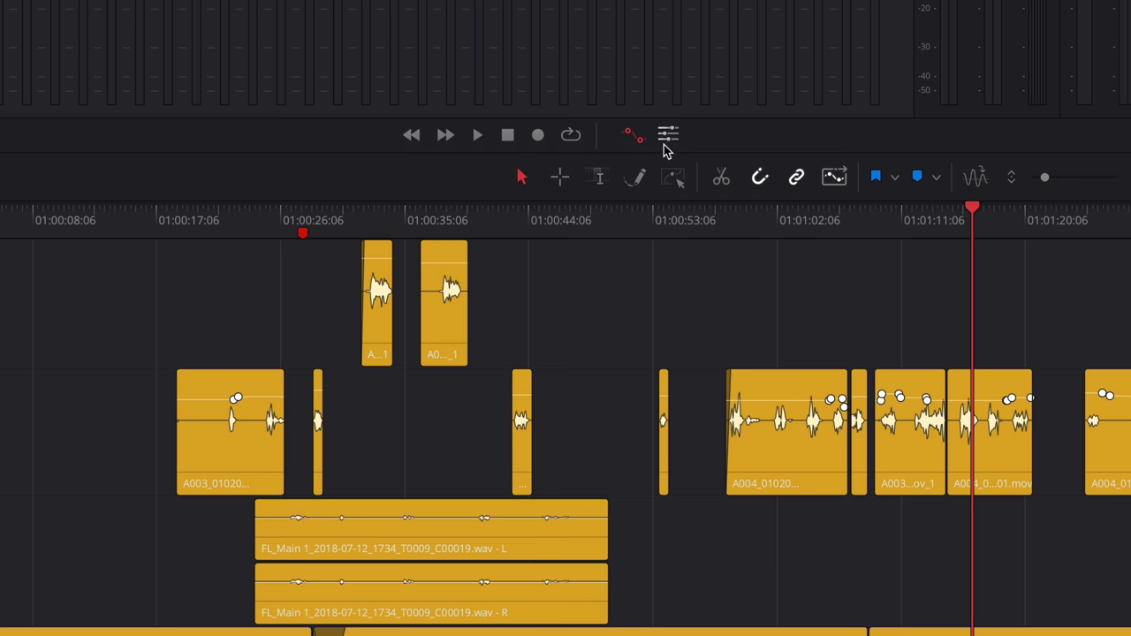
pyautogui.click(668, 139)
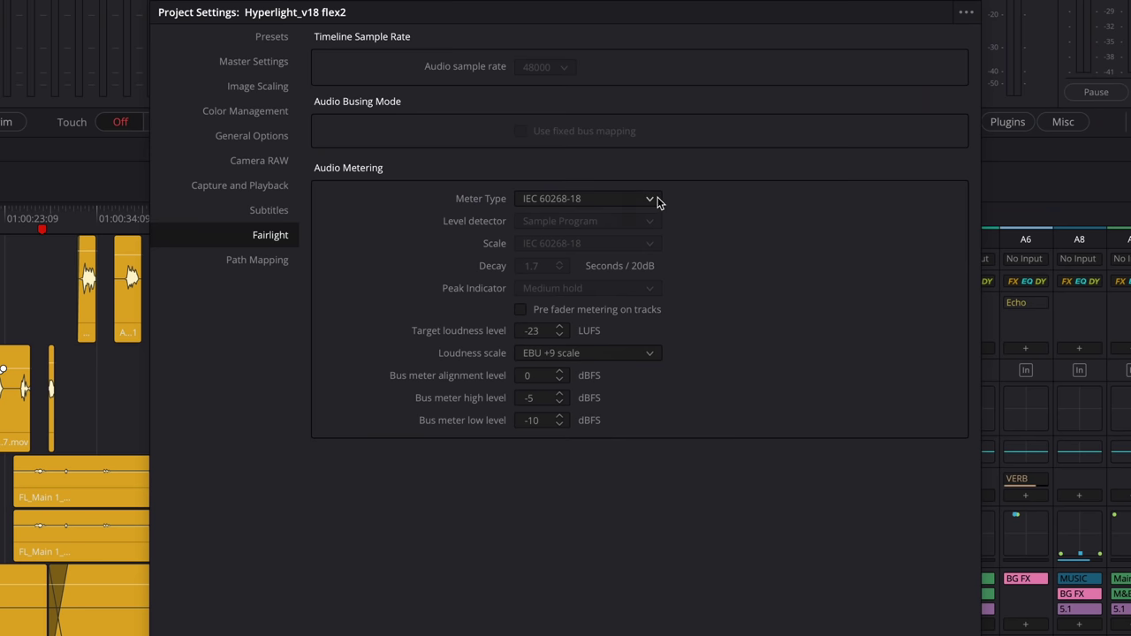
# Step: Set the Fairlight audio meter type to Custom and examine the level detector, scale and peak indicator options
pyautogui.click(657, 203)
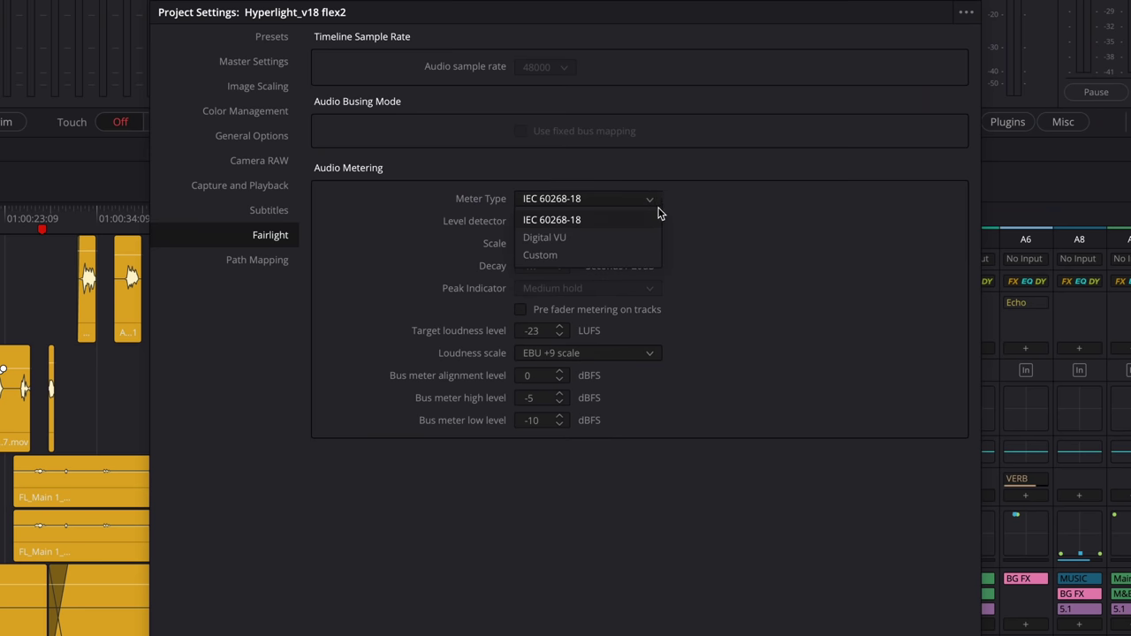
pyautogui.click(646, 256)
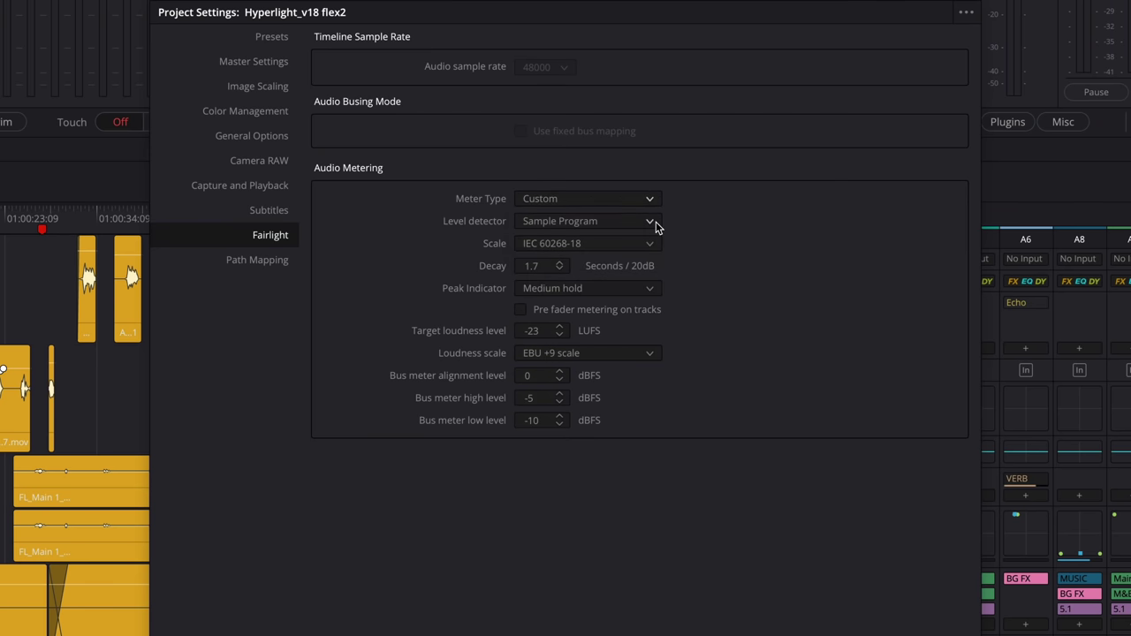
pyautogui.click(654, 224)
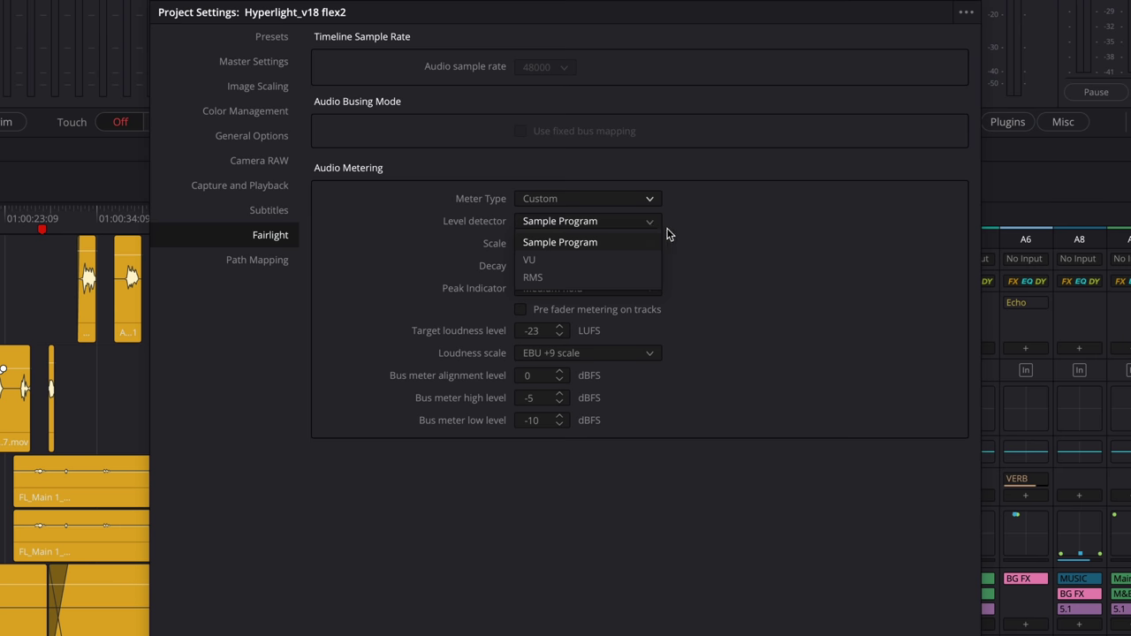
pyautogui.click(667, 234)
pyautogui.click(652, 245)
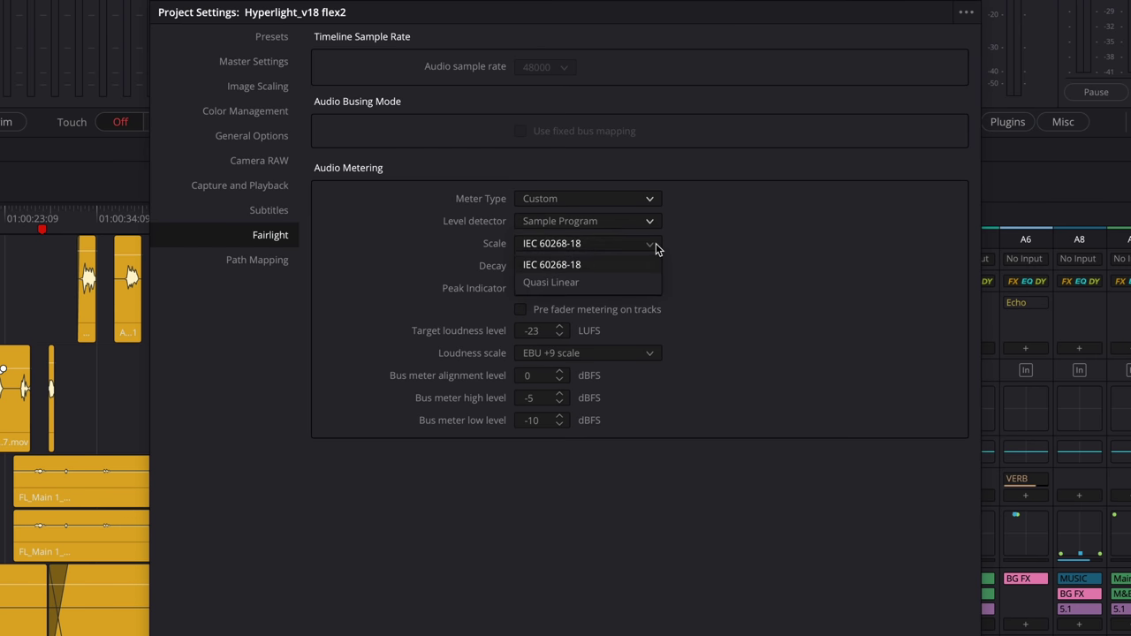
pyautogui.click(656, 243)
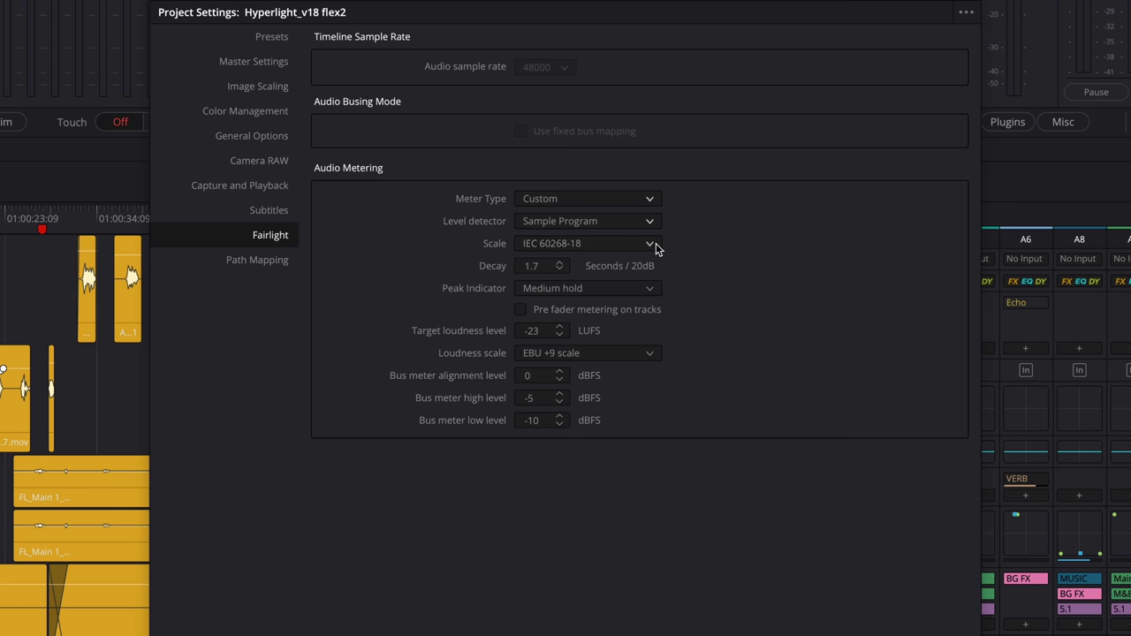
pyautogui.click(655, 291)
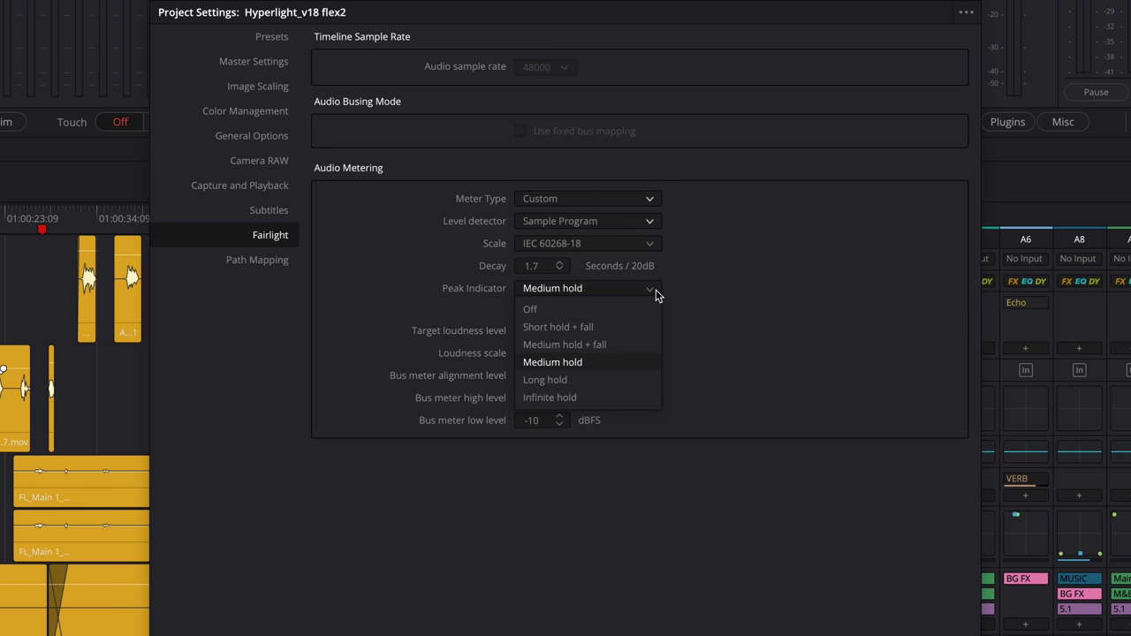
pyautogui.click(656, 294)
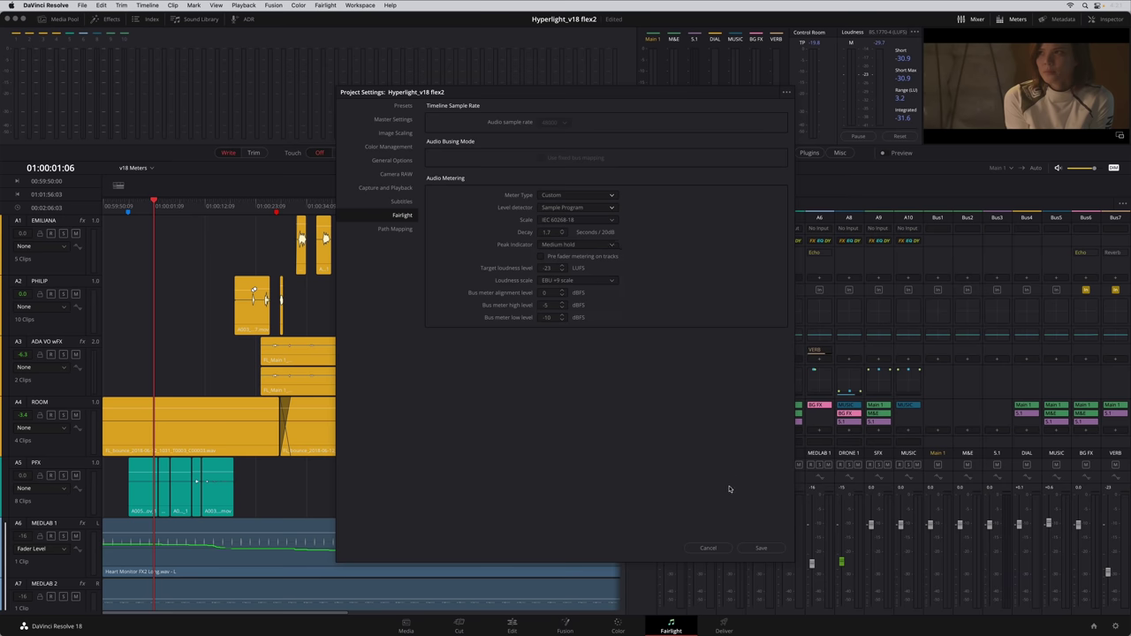
# Step: Save the project settings and play the timeline to check the track and bus meters
pyautogui.click(756, 548)
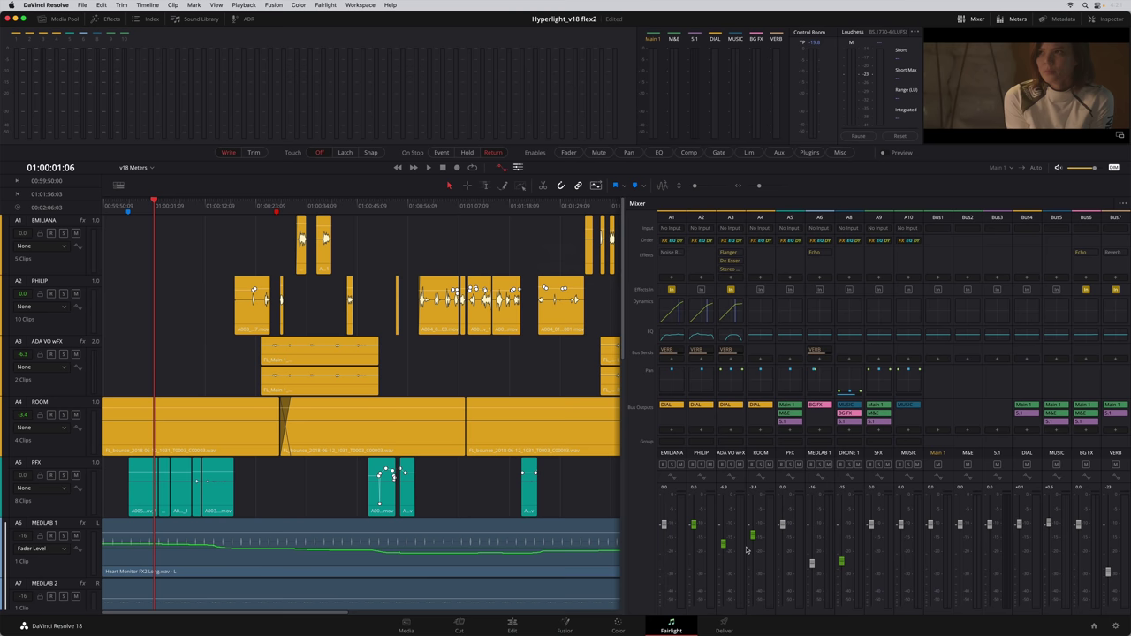
pyautogui.press('space')
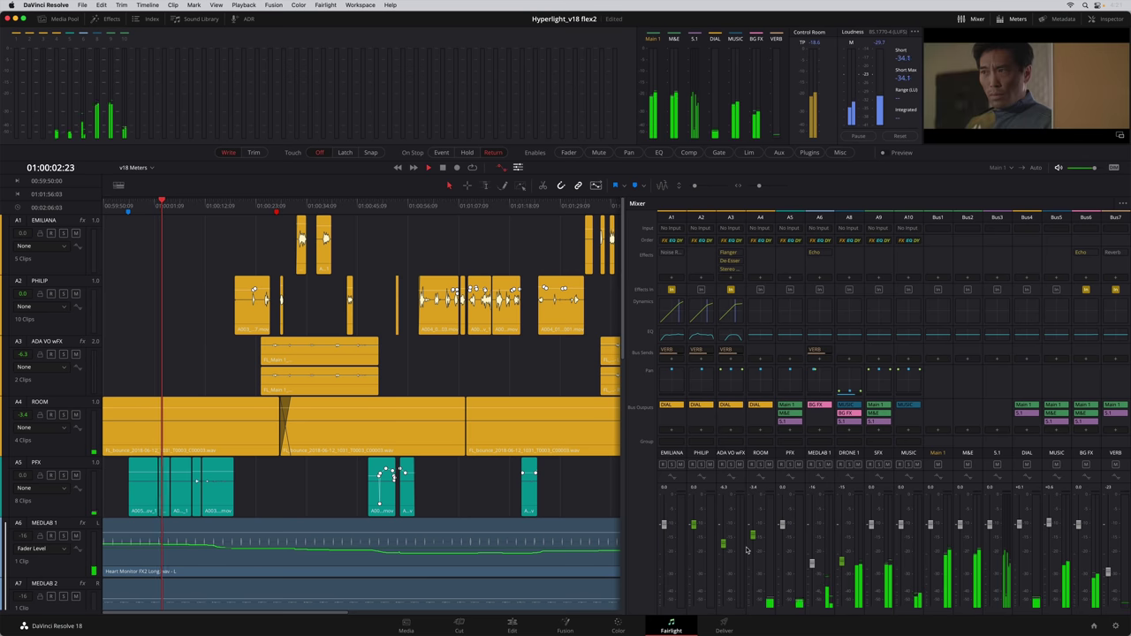